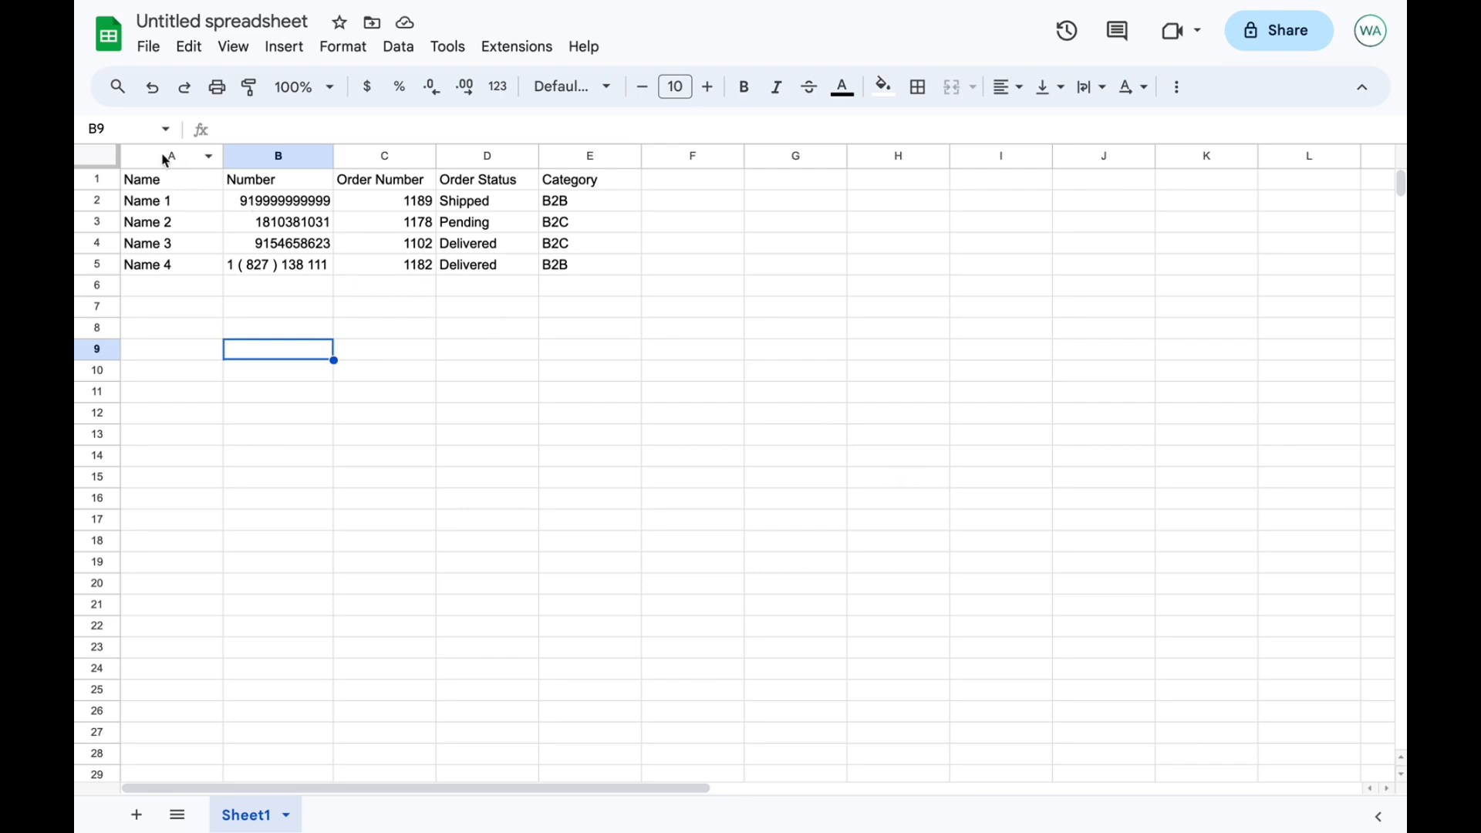
# - Review the contact sheet's Name, Number, Order Number, Order Status and Category columns, including the order and category data
pyautogui.click(157, 182)
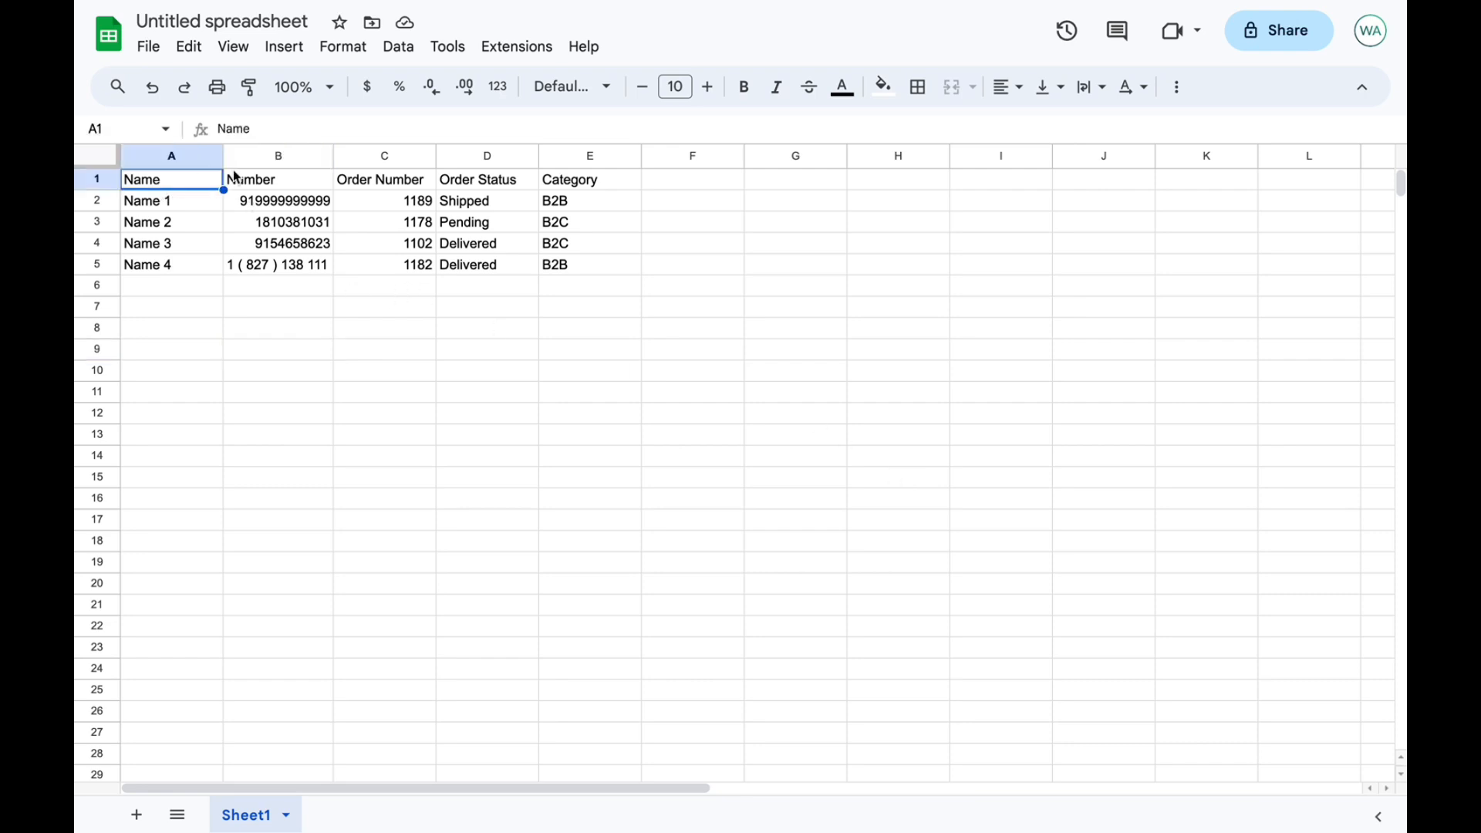
pyautogui.click(241, 181)
pyautogui.click(382, 189)
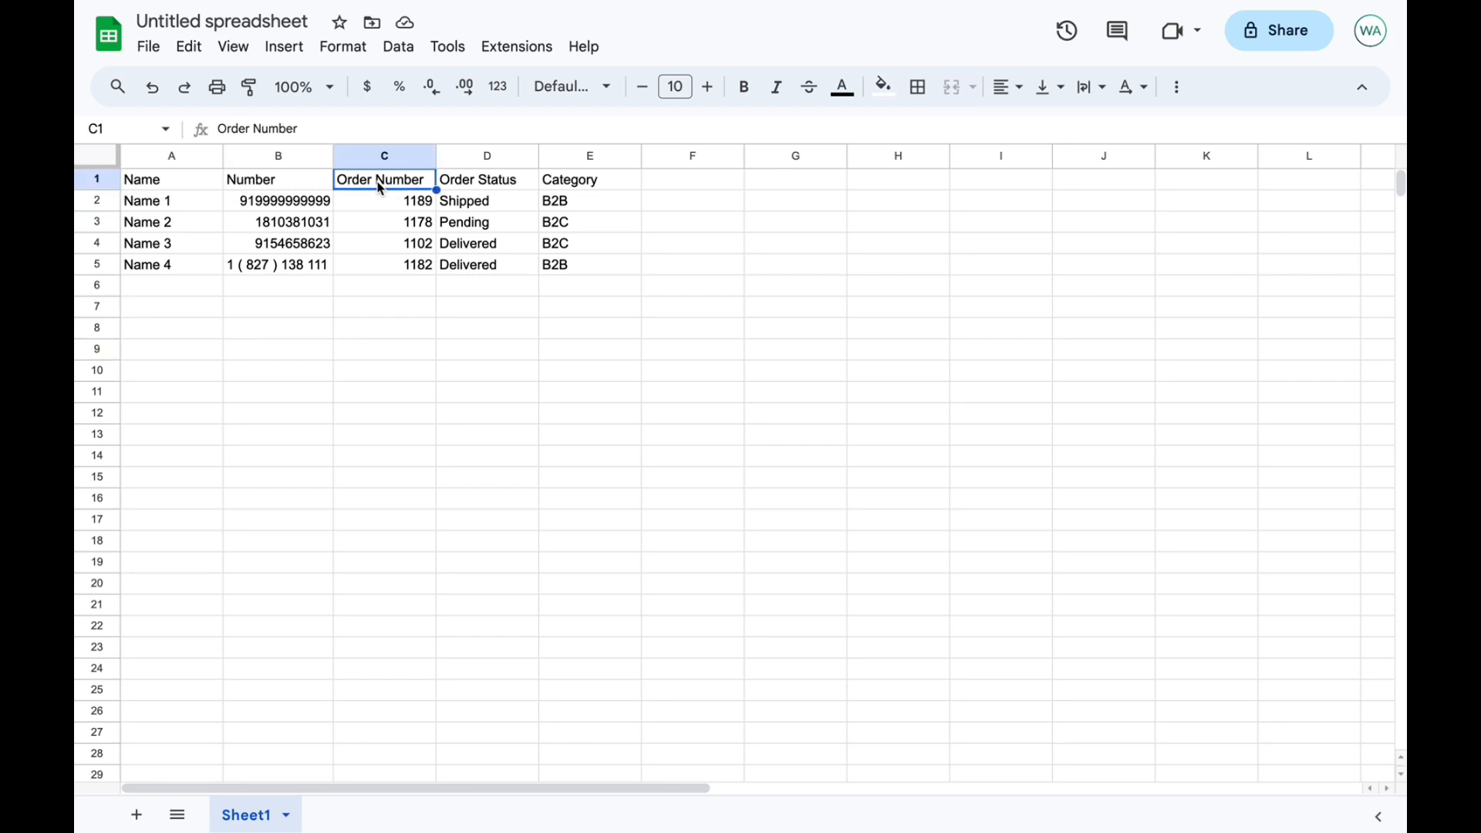
pyautogui.click(463, 183)
pyautogui.click(561, 181)
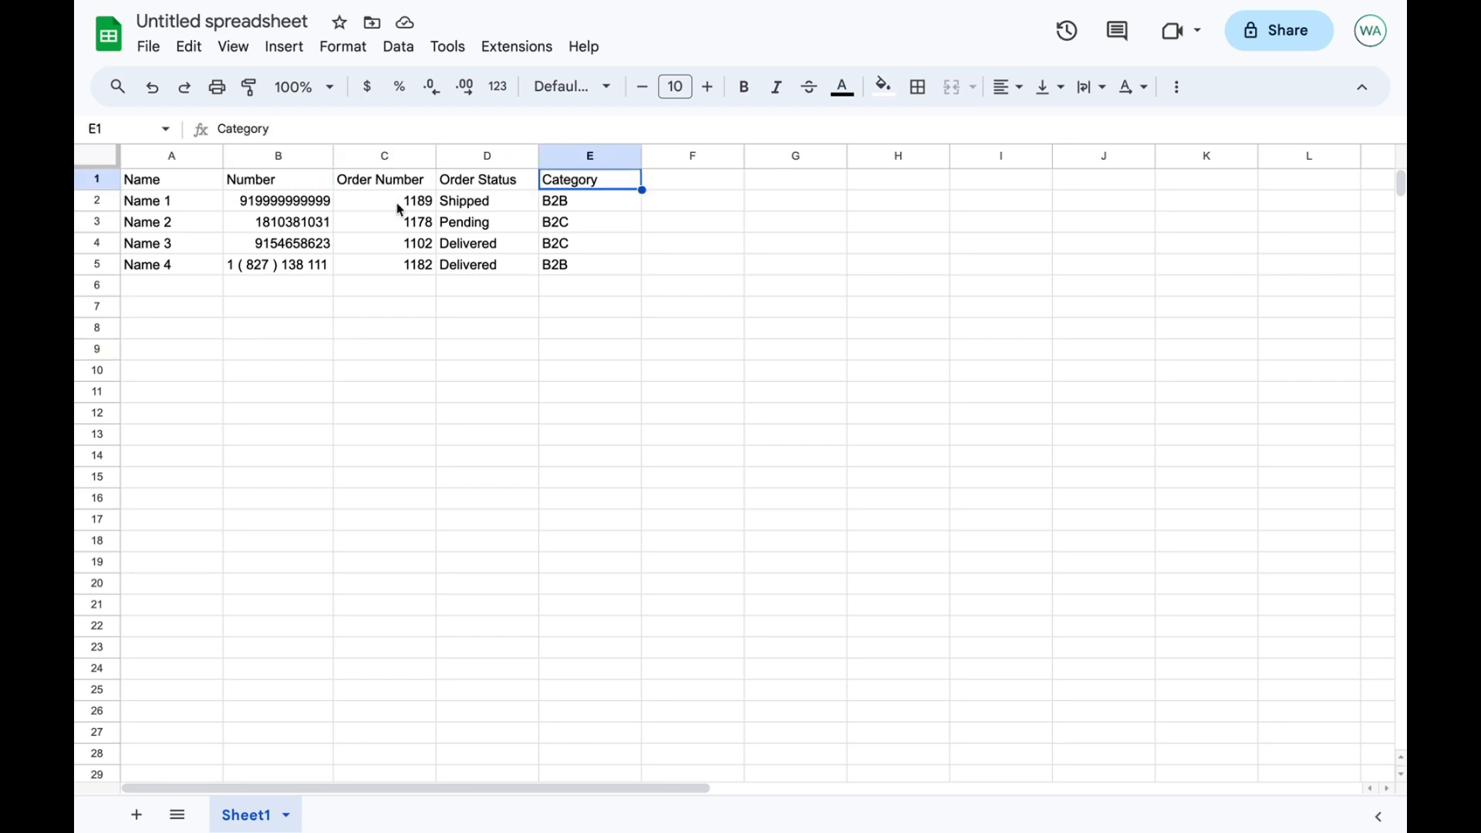
pyautogui.moveTo(381, 179); pyautogui.dragTo(562, 254)
pyautogui.click(533, 333)
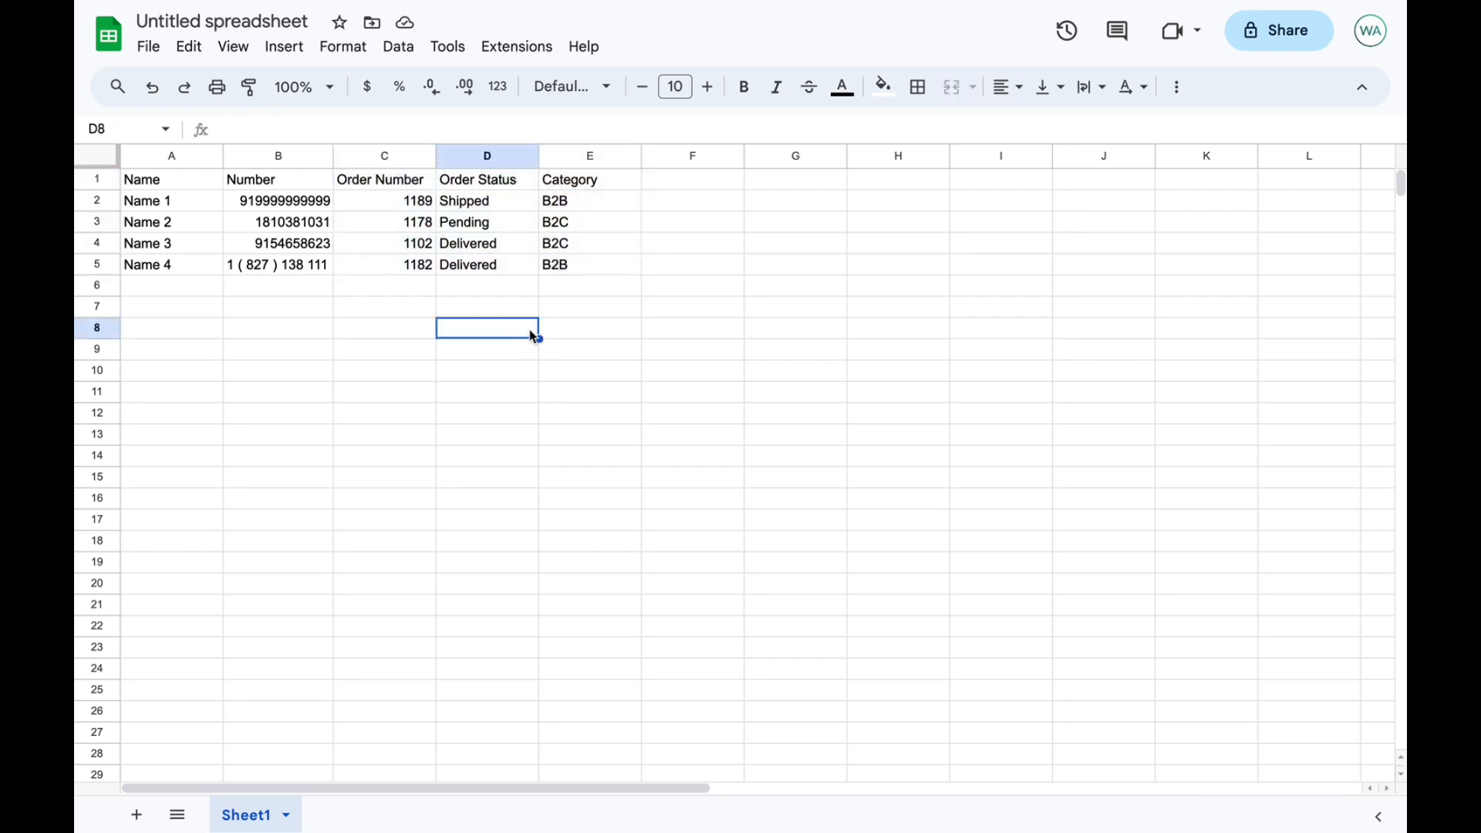
# - Examine the country code digits at the start of the phone numbers in cells B2 and B3
pyautogui.click(275, 209)
pyautogui.doubleClick(255, 200)
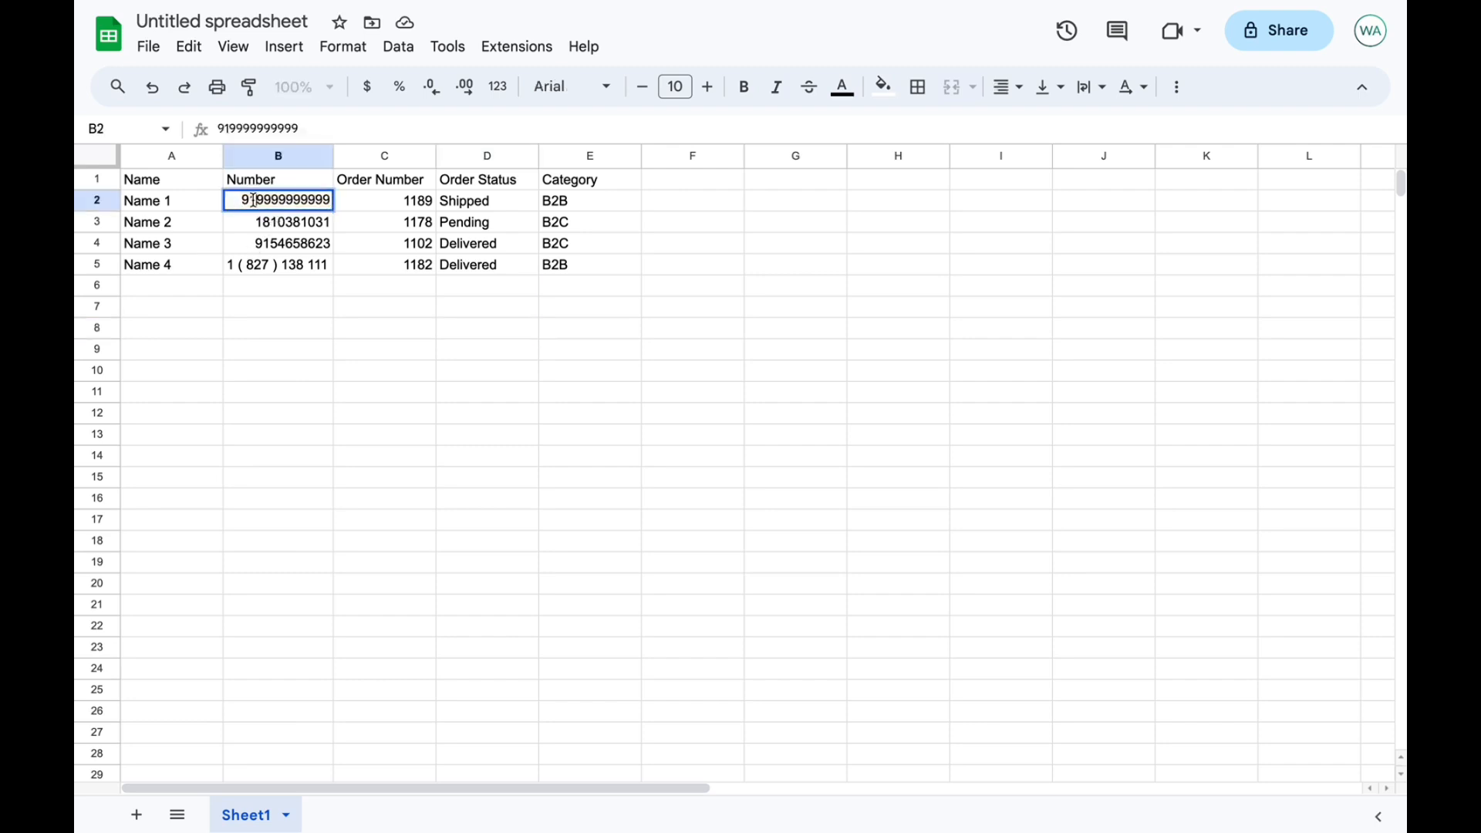
pyautogui.moveTo(263, 200); pyautogui.dragTo(230, 199)
pyautogui.click(233, 199)
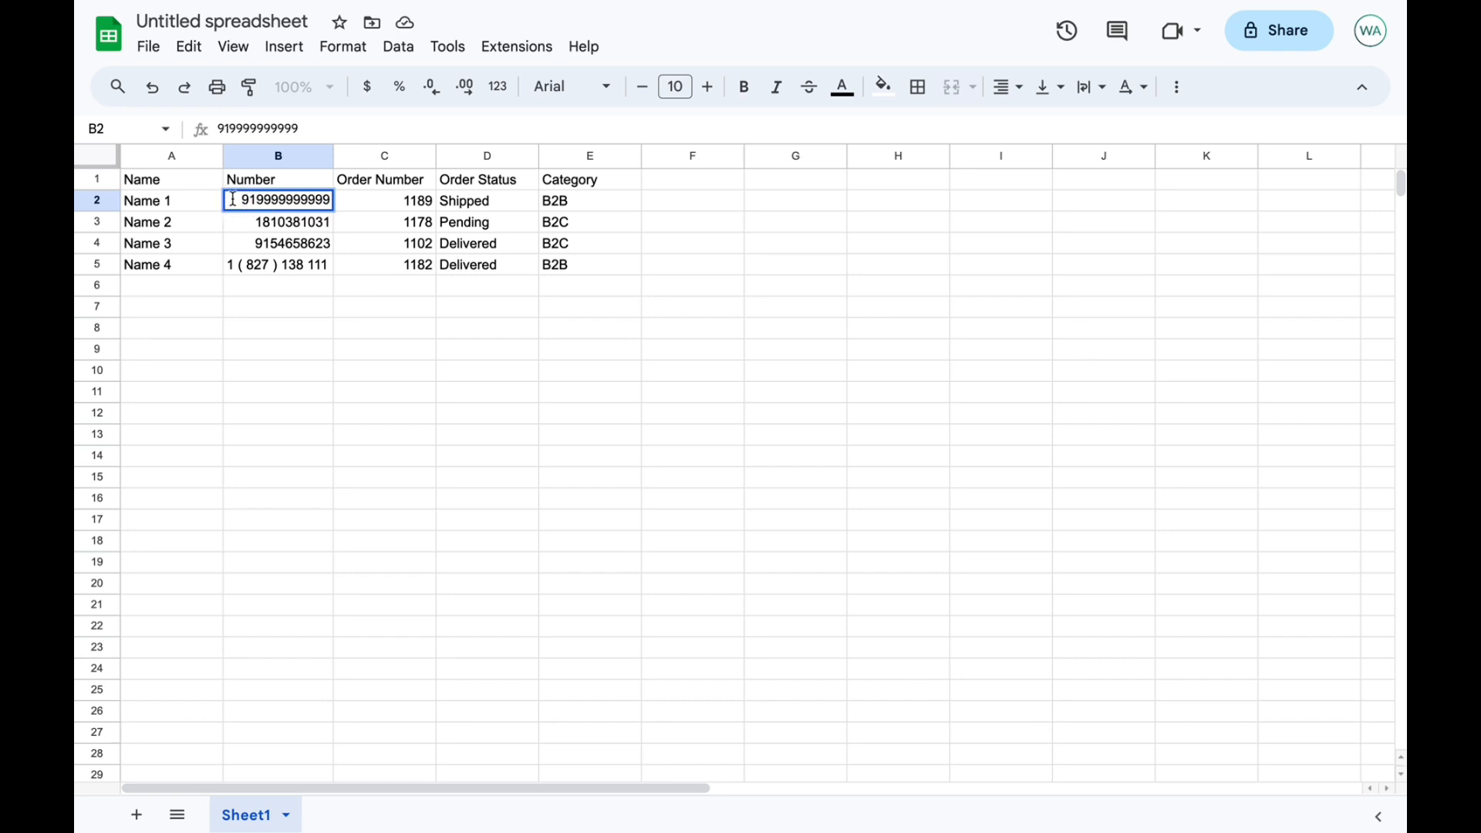
pyautogui.doubleClick(272, 226)
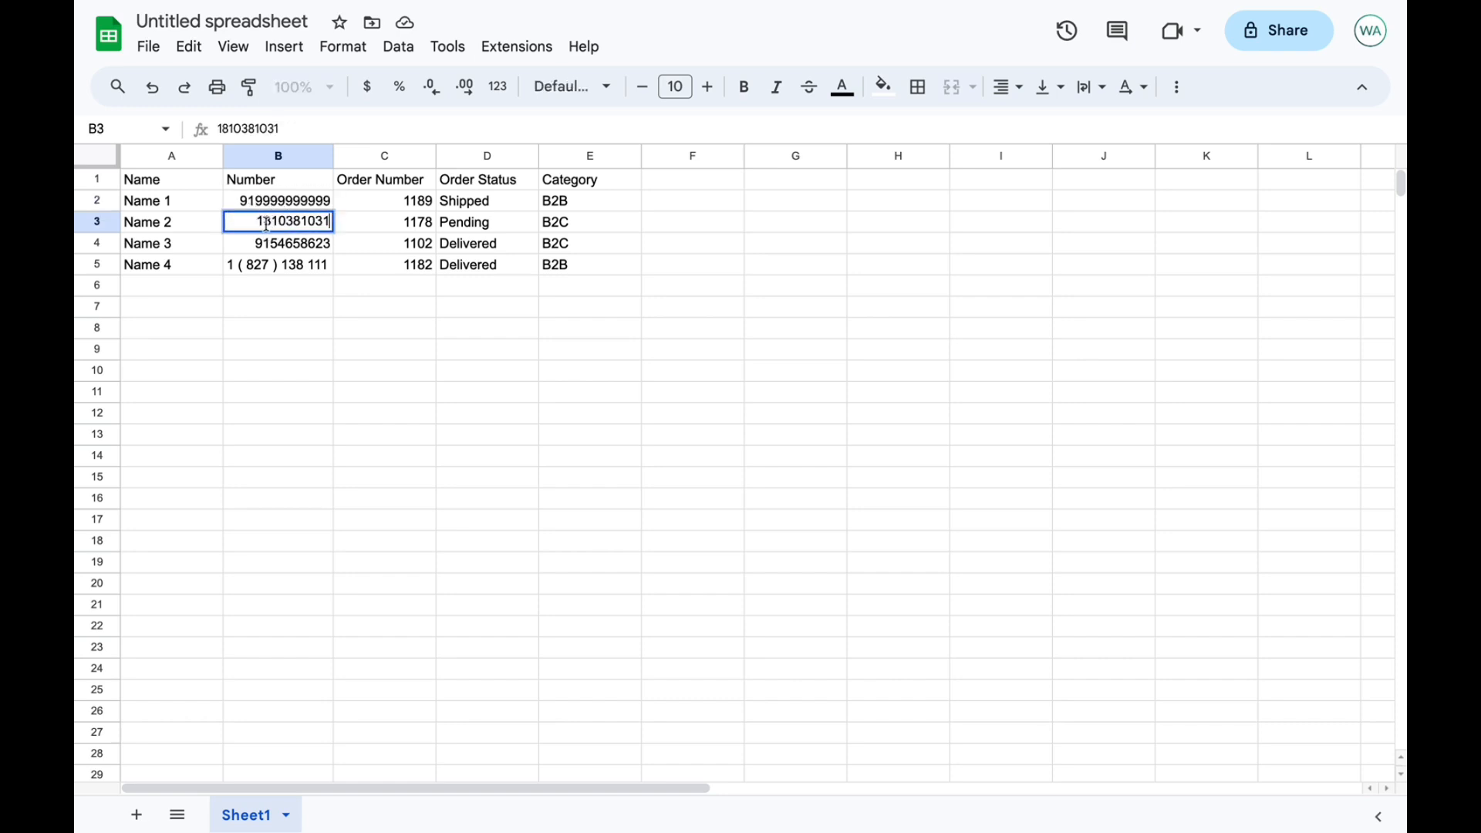
pyautogui.click(266, 222)
pyautogui.moveTo(264, 223); pyautogui.dragTo(237, 200)
pyautogui.doubleClick(248, 202)
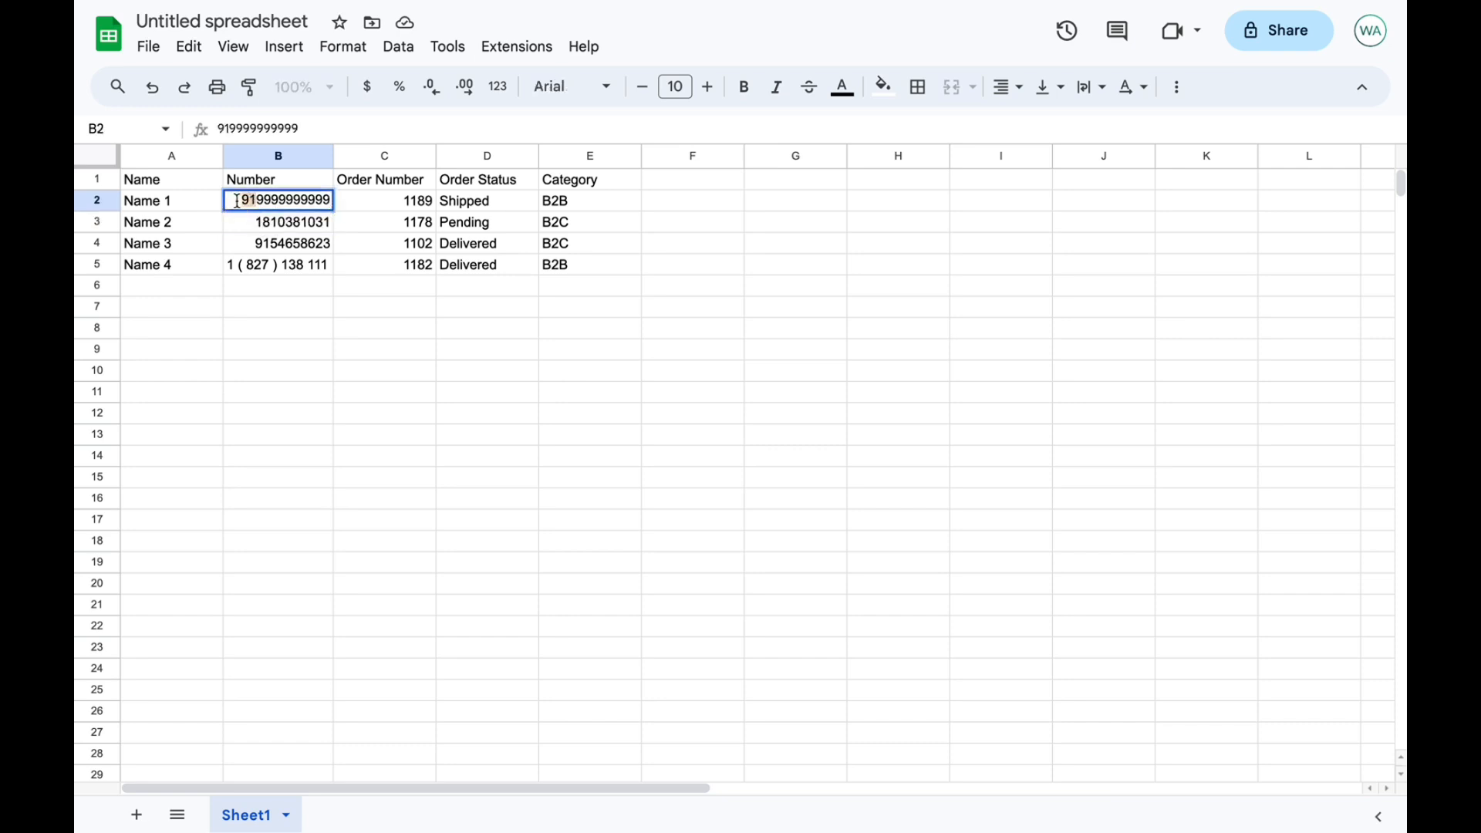
# - Remove the parentheses and spaces from the phone number in cell B5 so only digits remain
pyautogui.click(301, 294)
pyautogui.doubleClick(256, 264)
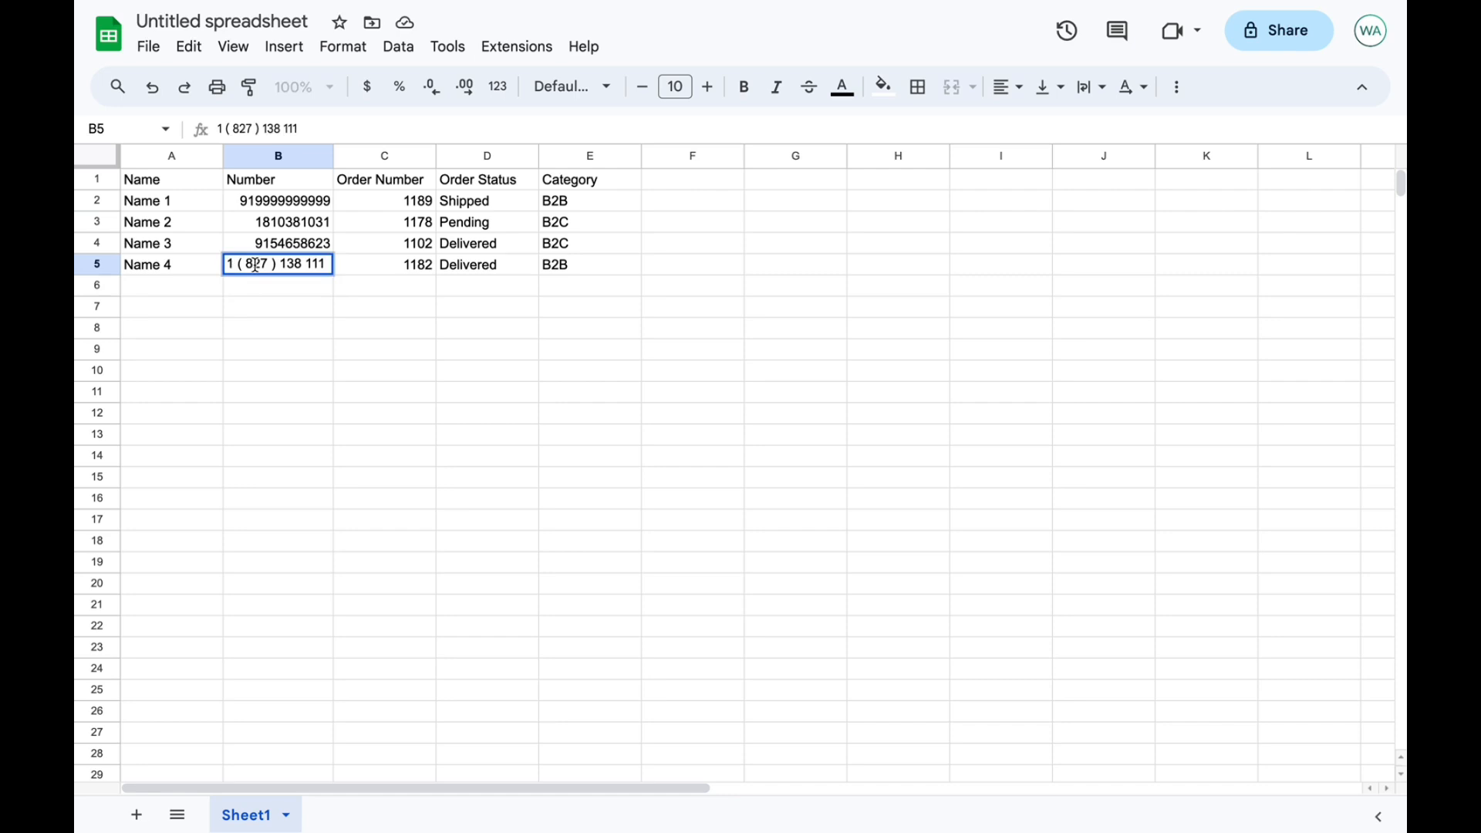
pyautogui.press('BackSpace')
pyautogui.press('Left')
pyautogui.press('BackSpace')
pyautogui.press('BackSpace')
pyautogui.press('BackSpace')
pyautogui.press('Left')
pyautogui.press('BackSpace')
pyautogui.press('BackSpace')
pyautogui.press('BackSpace')
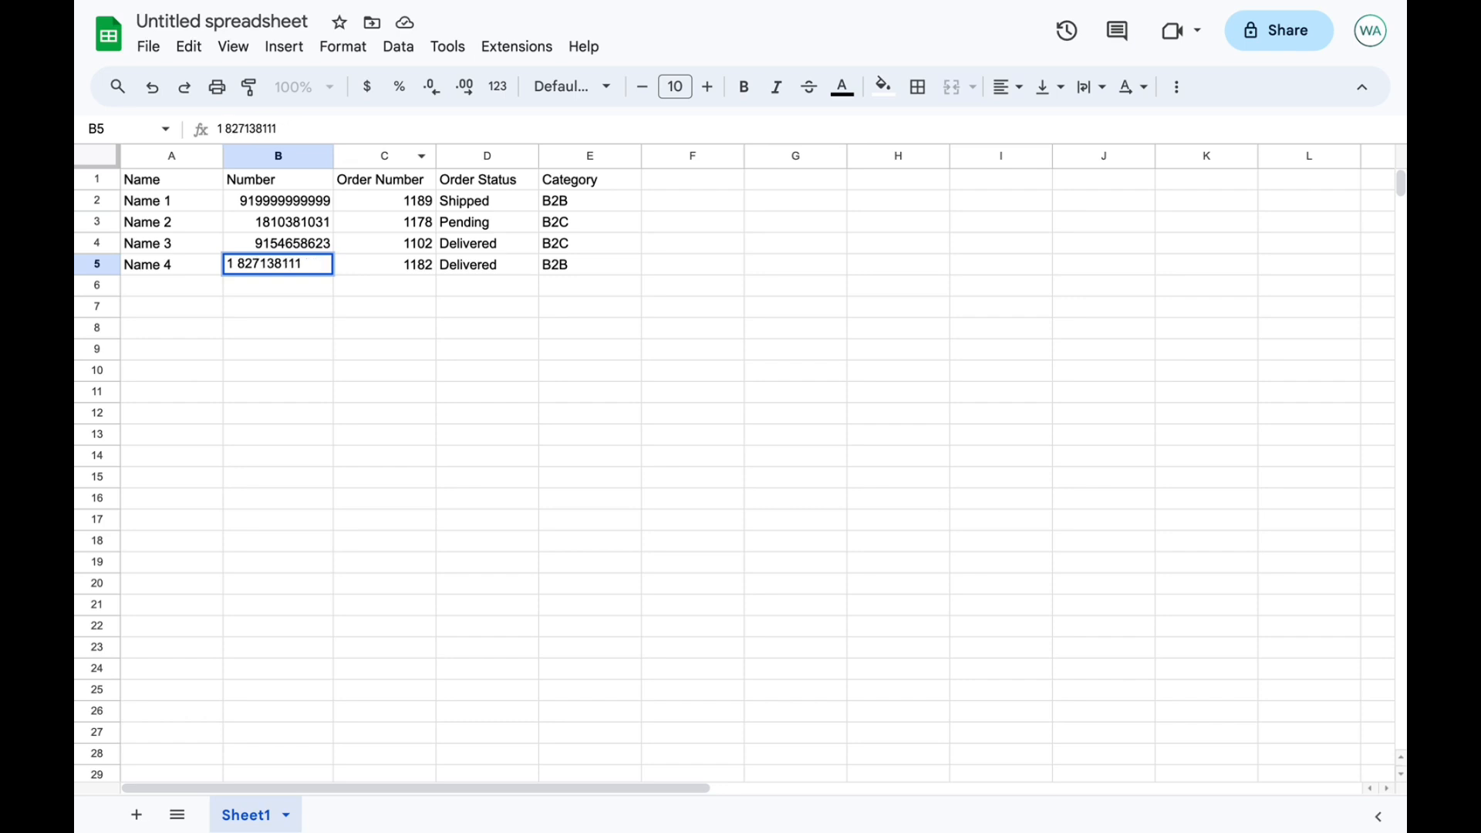
pyautogui.click(463, 251)
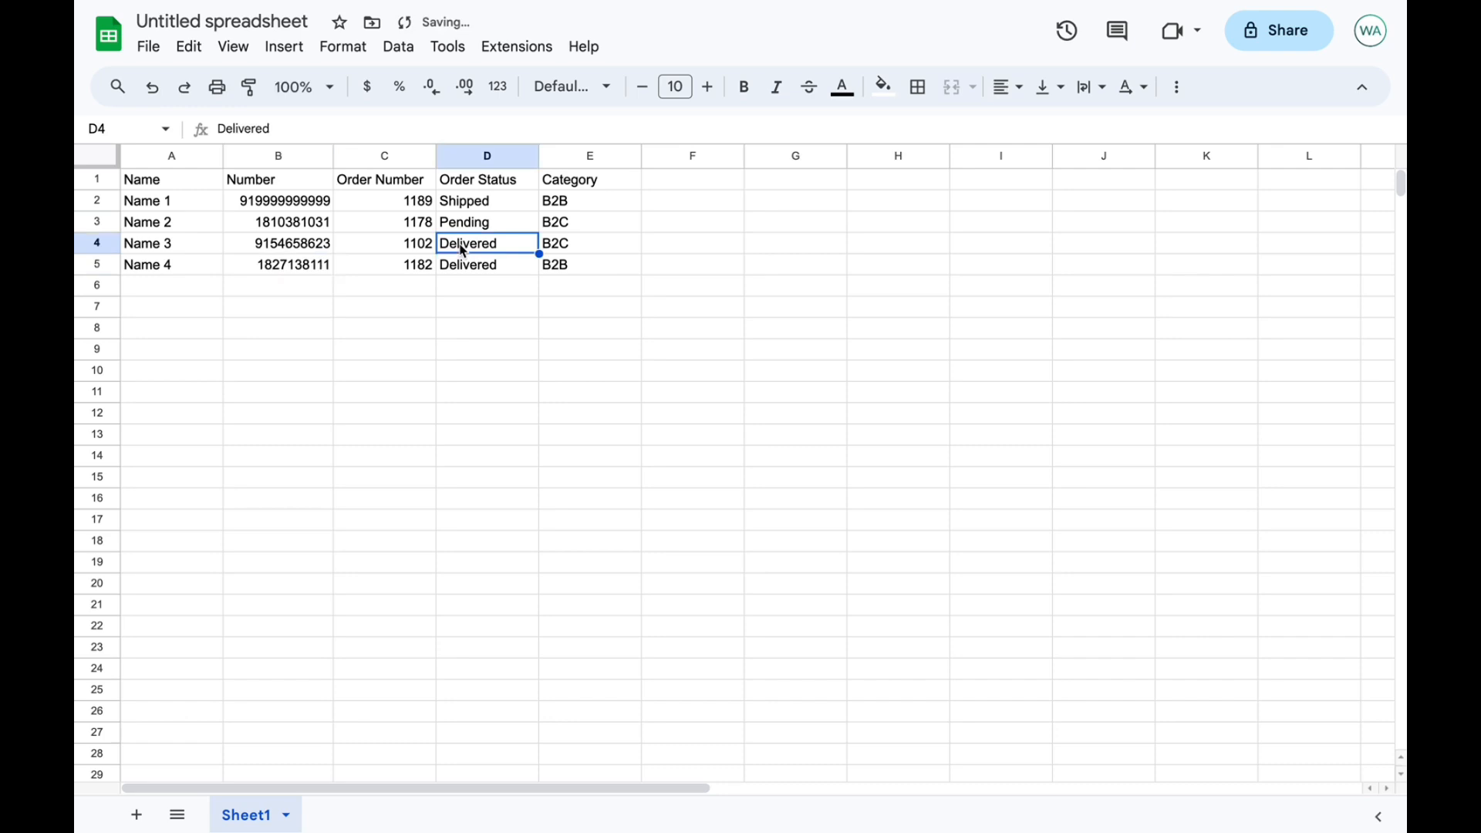
# - Apply the custom number format 0 to the whole Number column
pyautogui.click(291, 156)
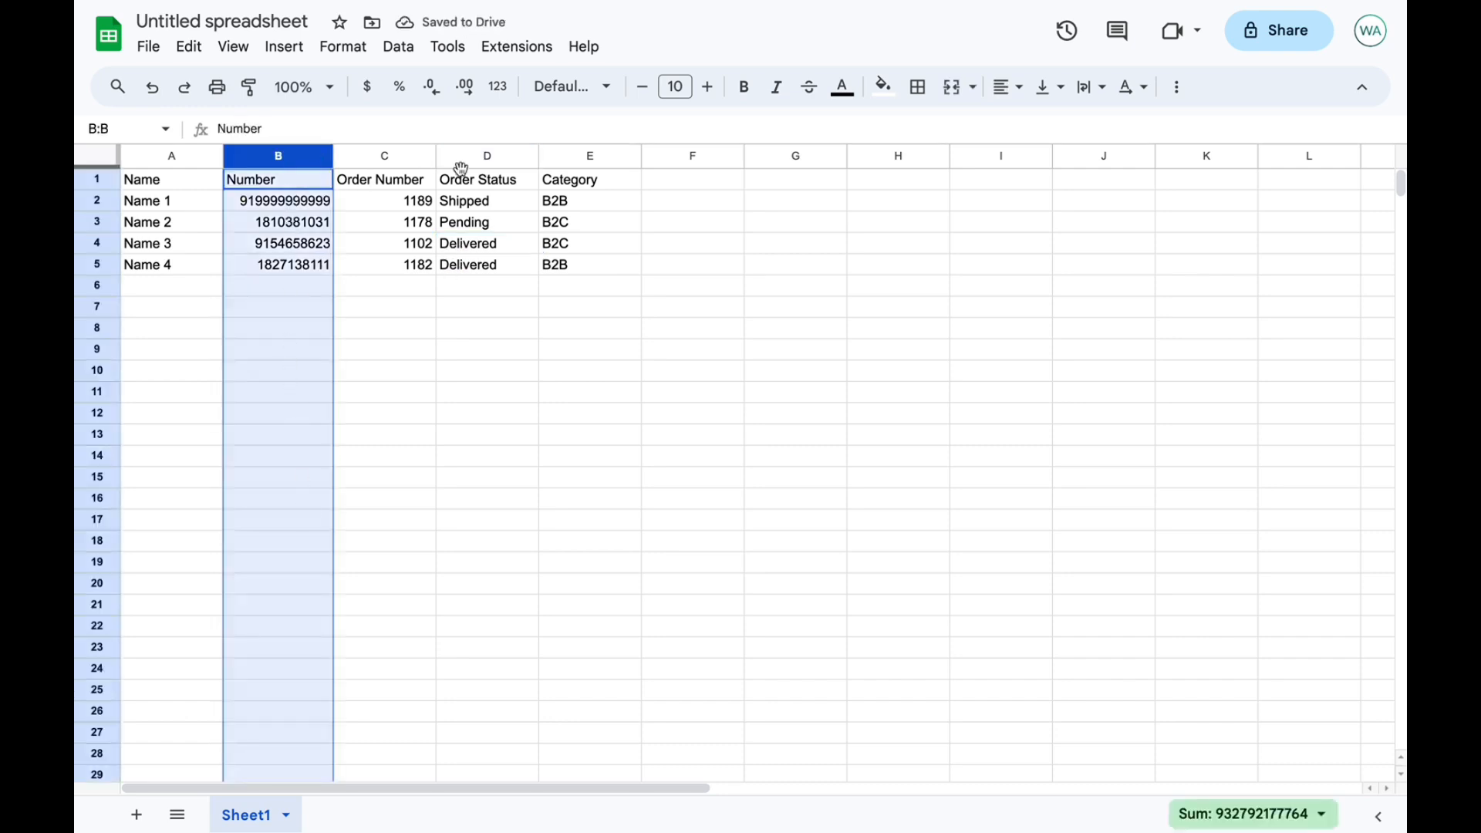
pyautogui.click(507, 101)
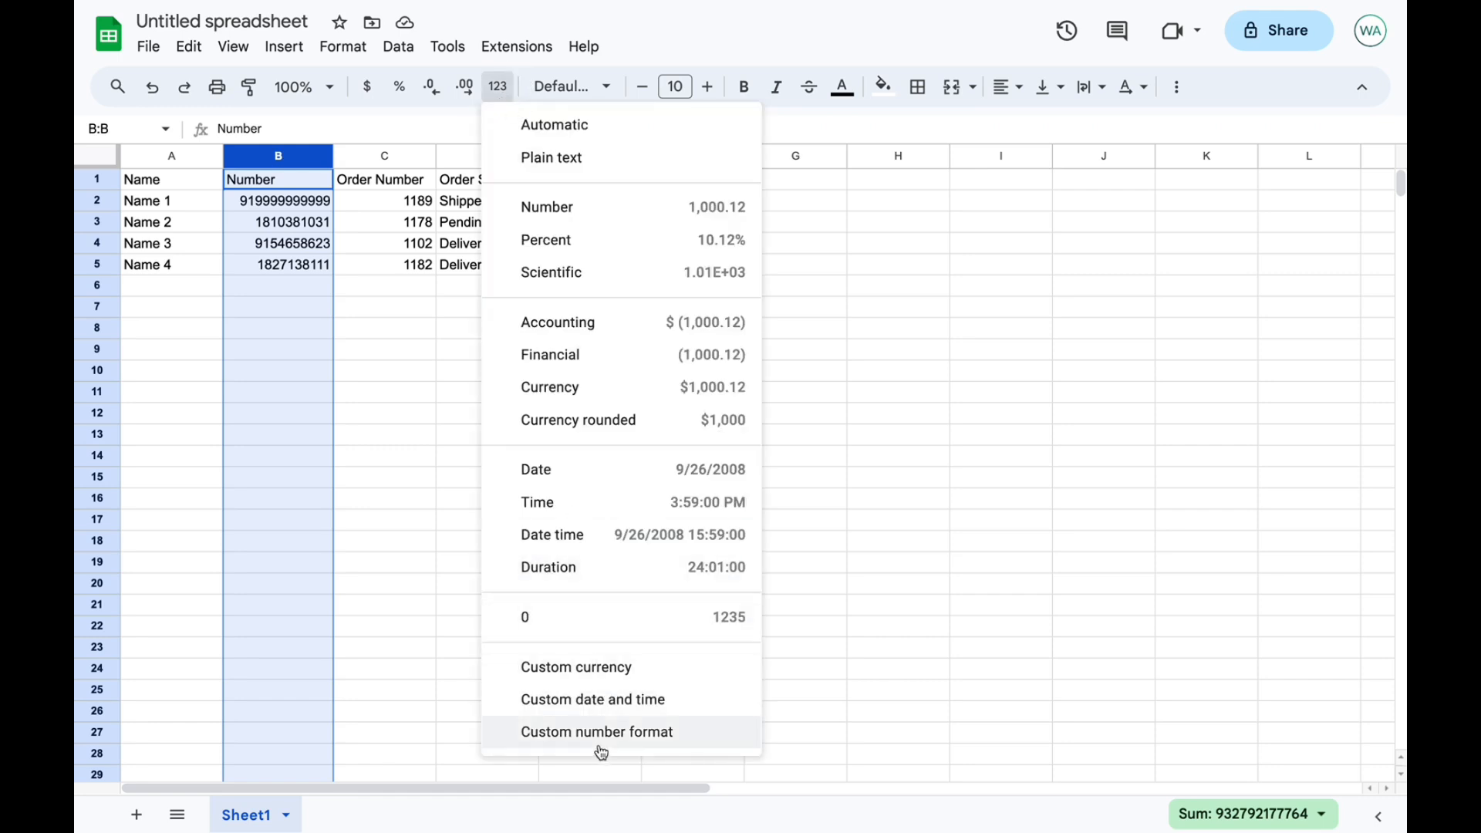
pyautogui.click(561, 735)
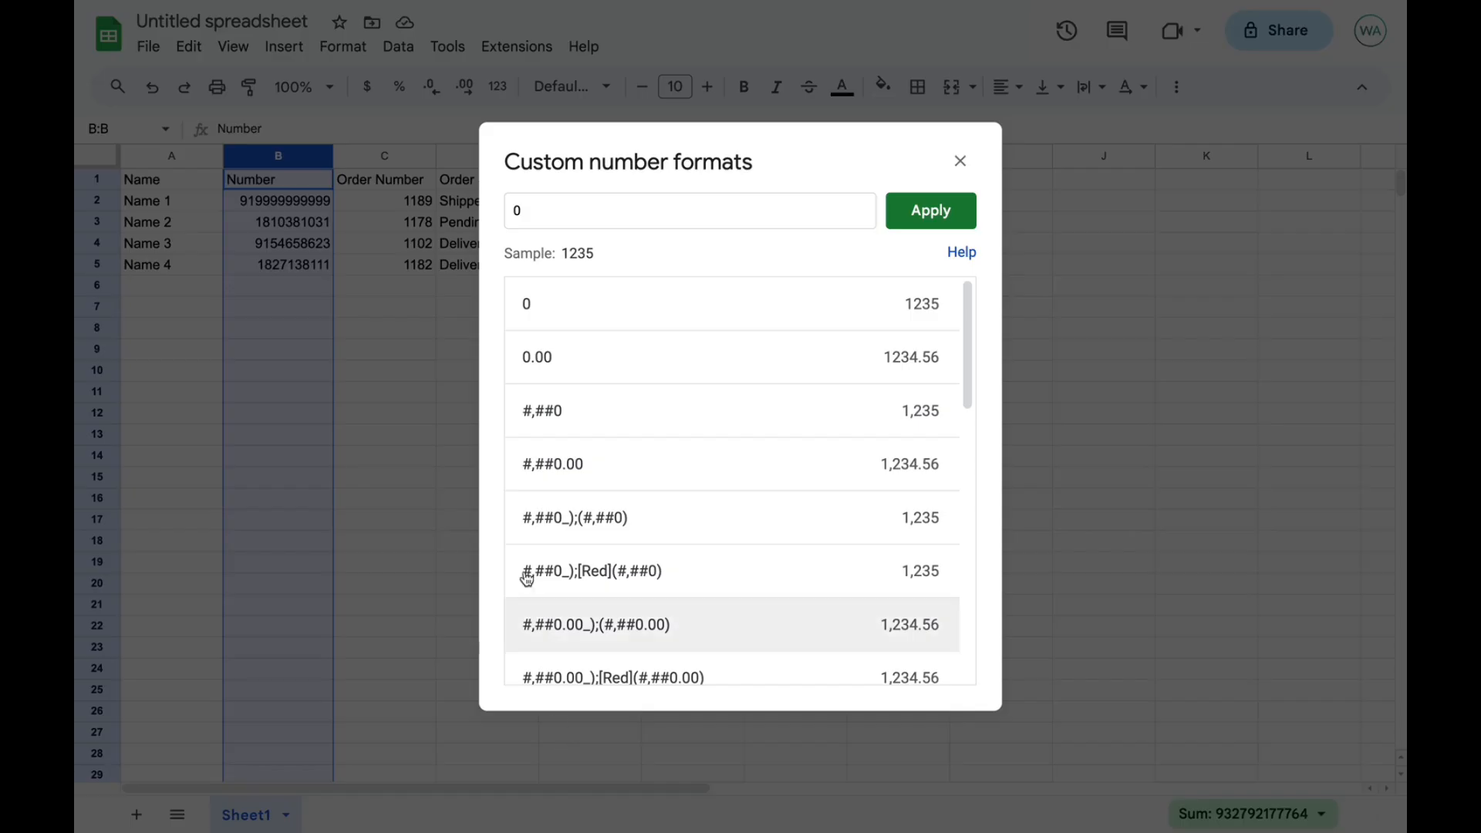
pyautogui.click(532, 310)
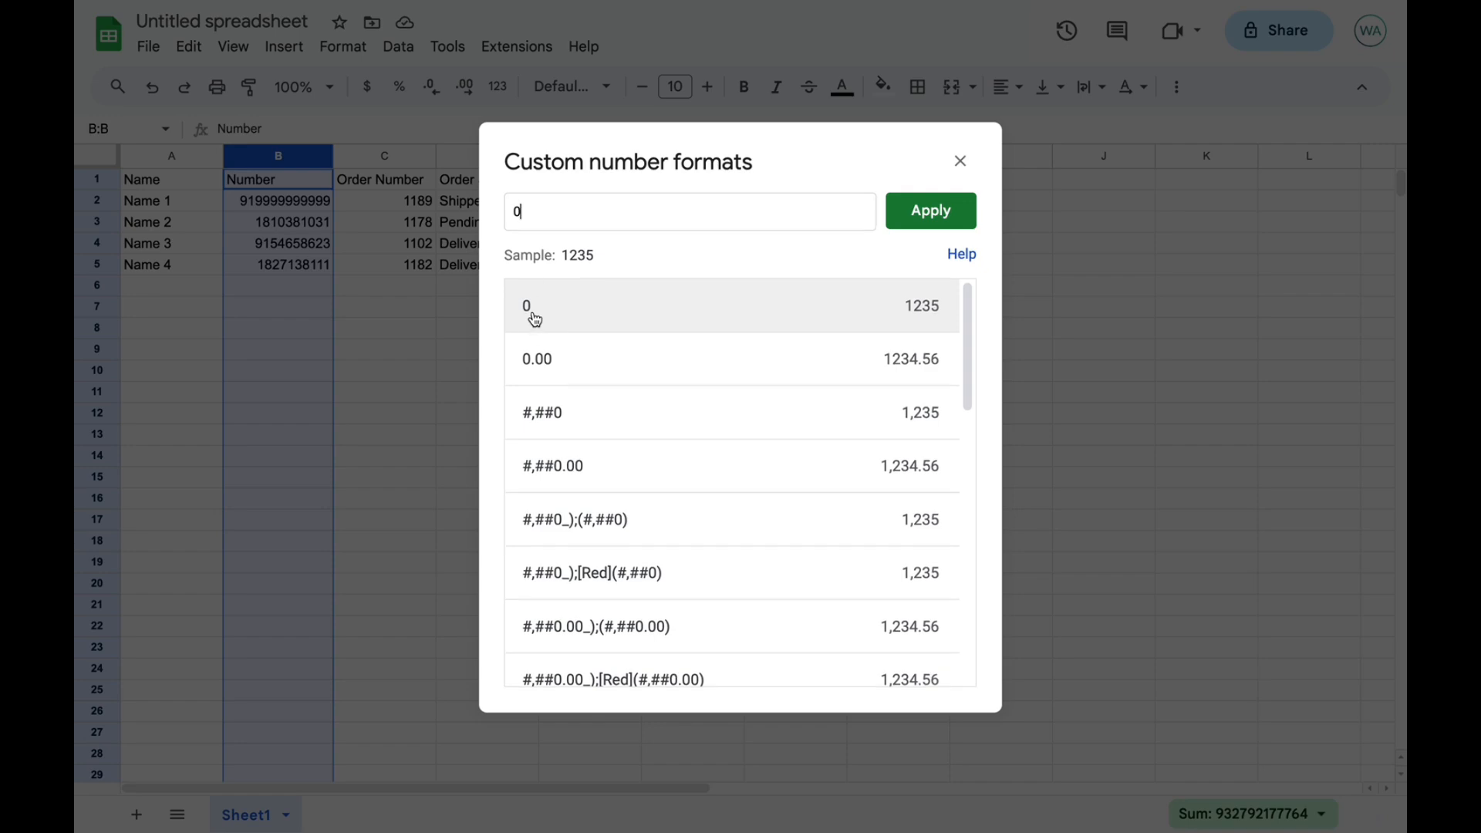
pyautogui.click(930, 202)
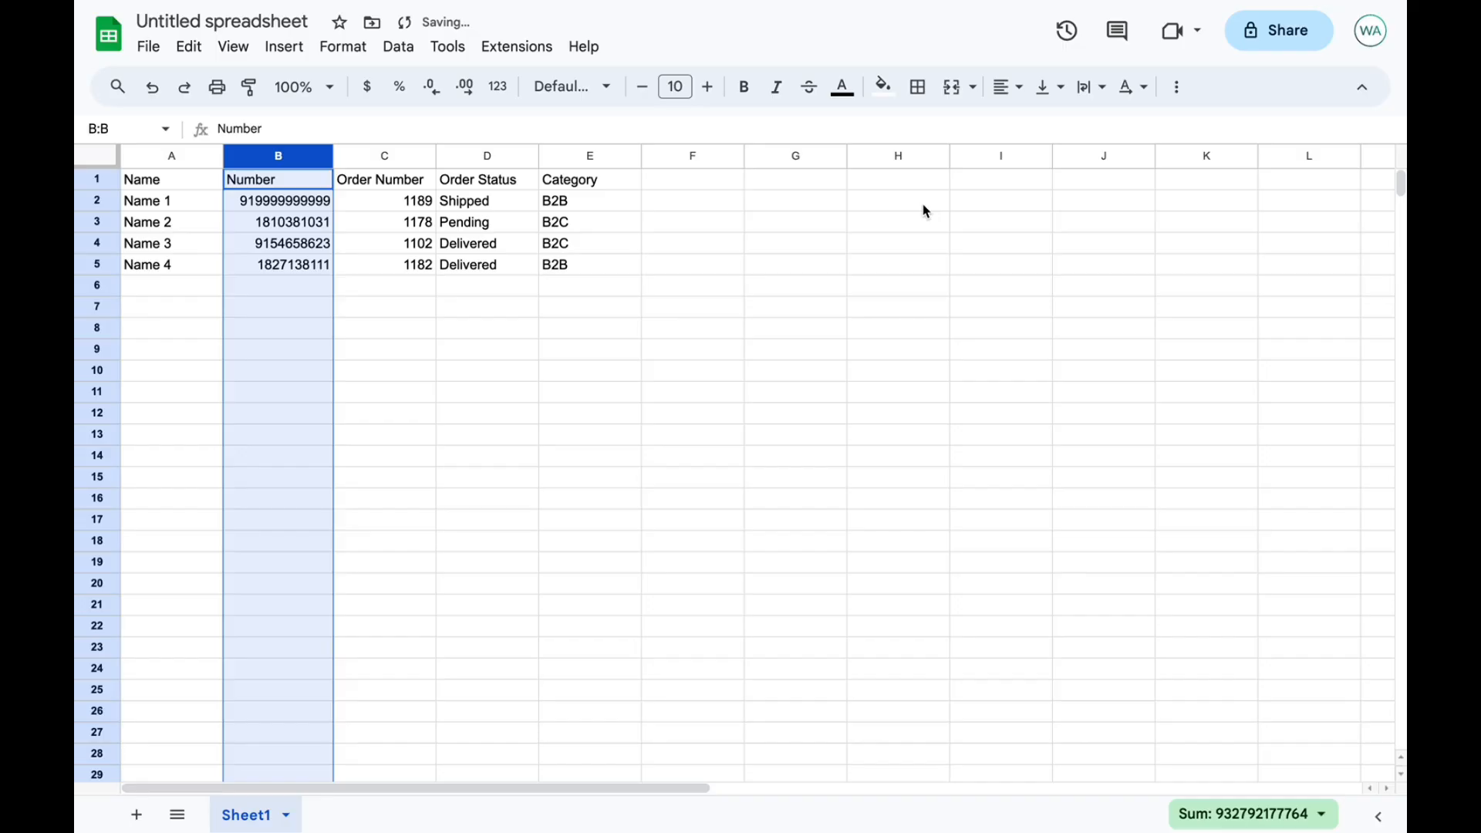
pyautogui.click(395, 321)
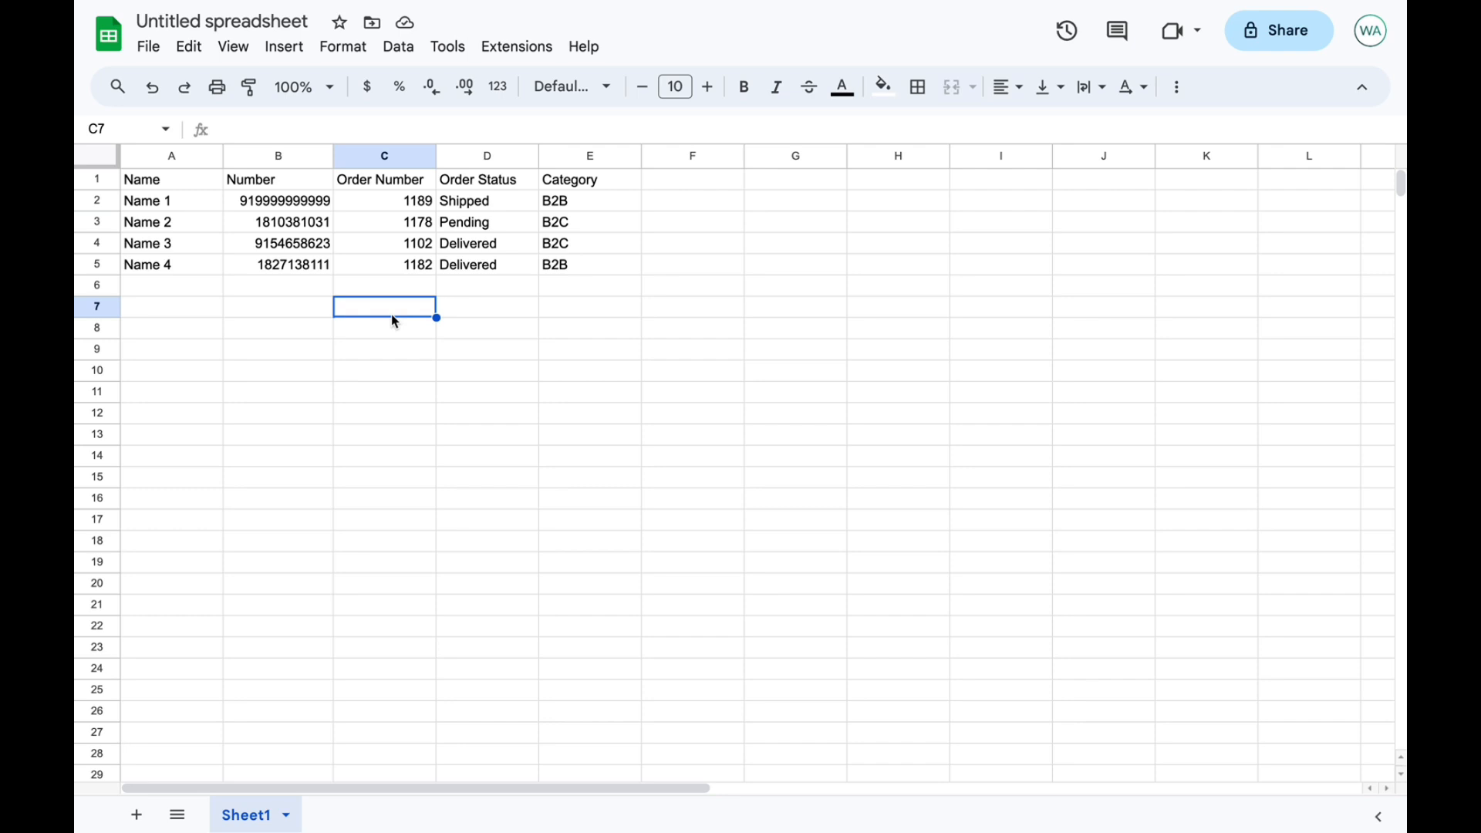
# - Switch to the CRM's Custom Field page and compare its existing fields with the sheet's Order Number and Order Status columns
pyautogui.click(407, 186)
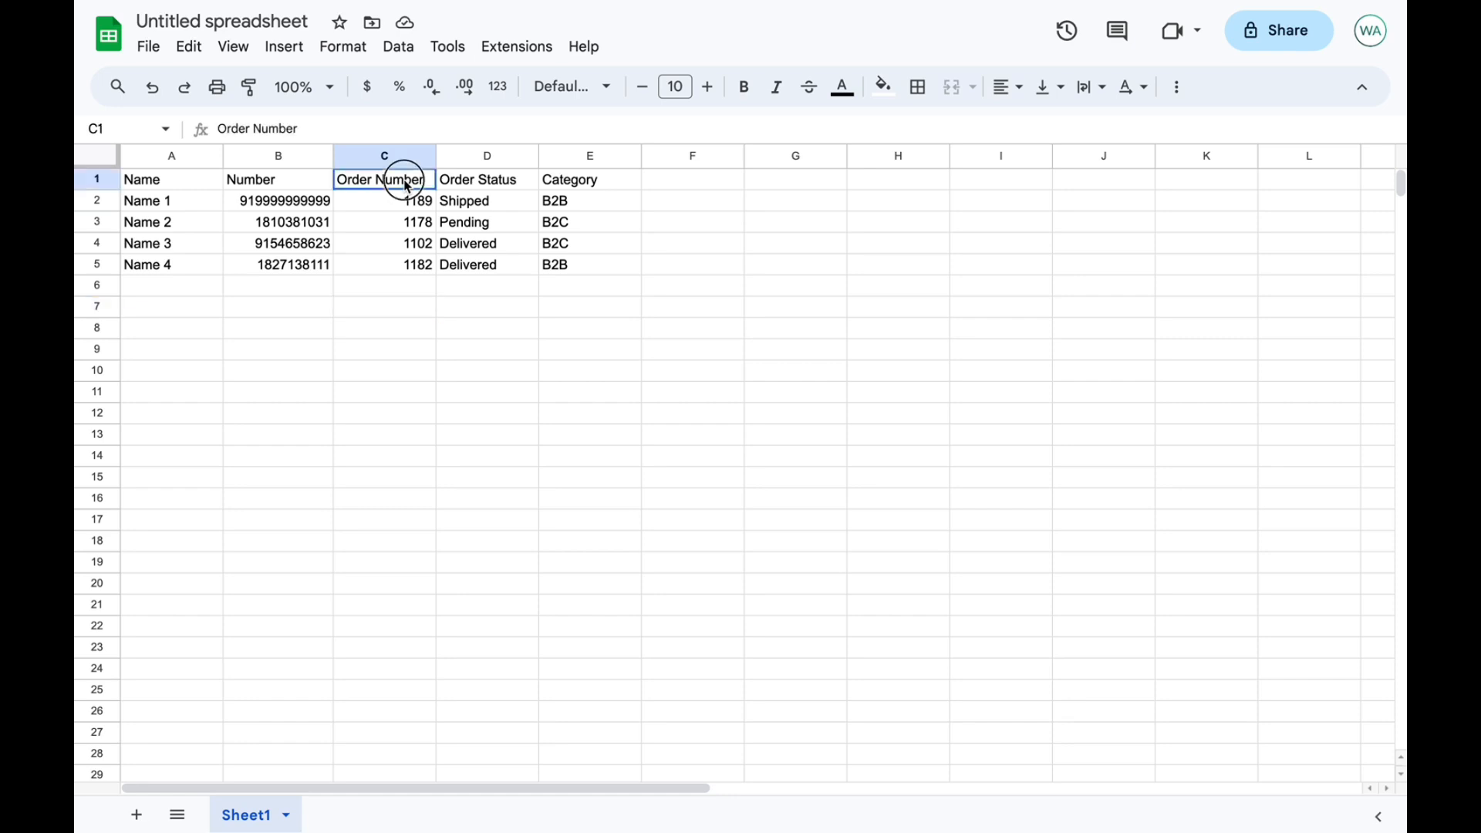
pyautogui.click(503, 180)
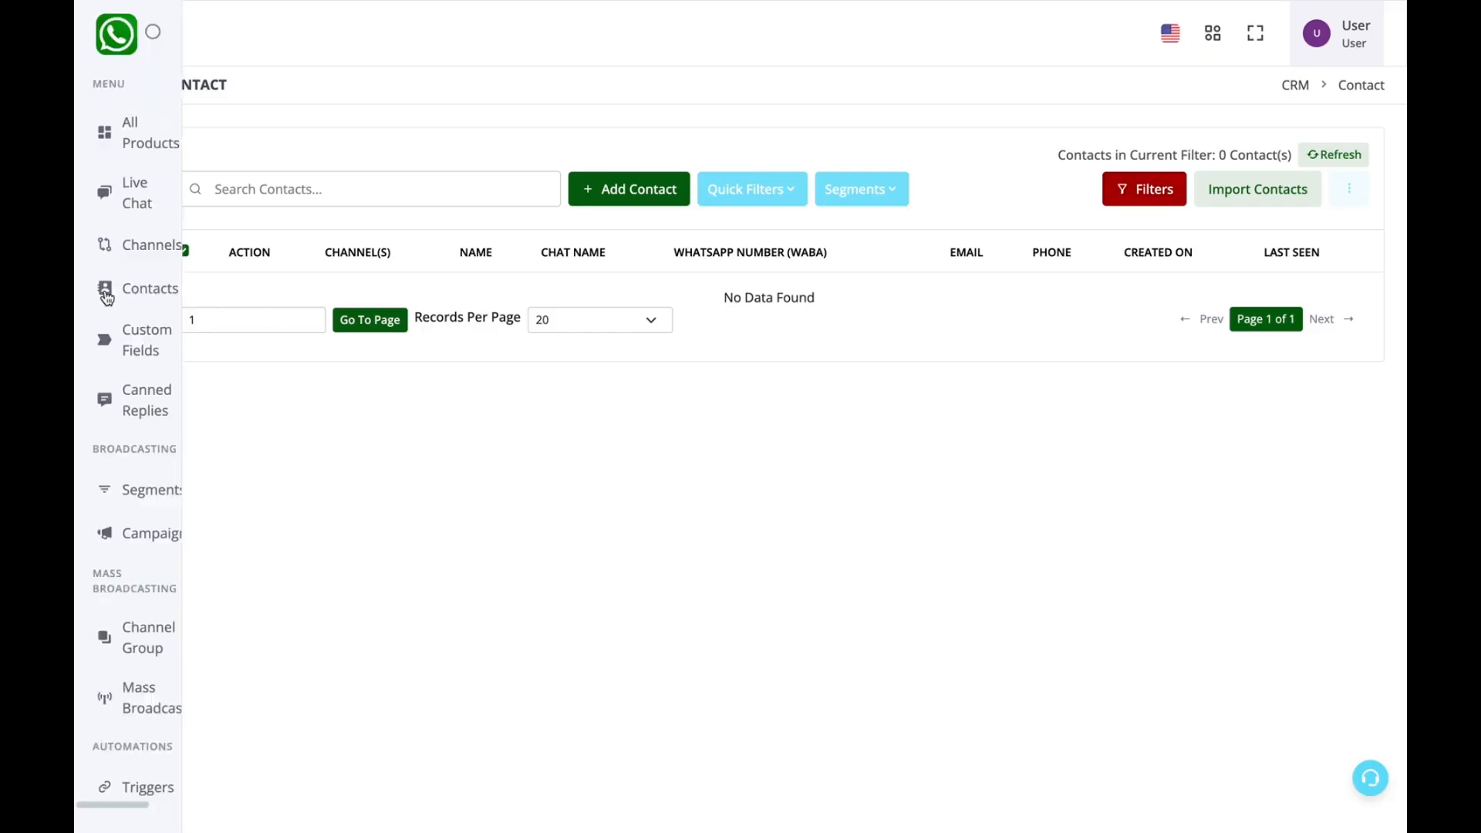
pyautogui.click(103, 294)
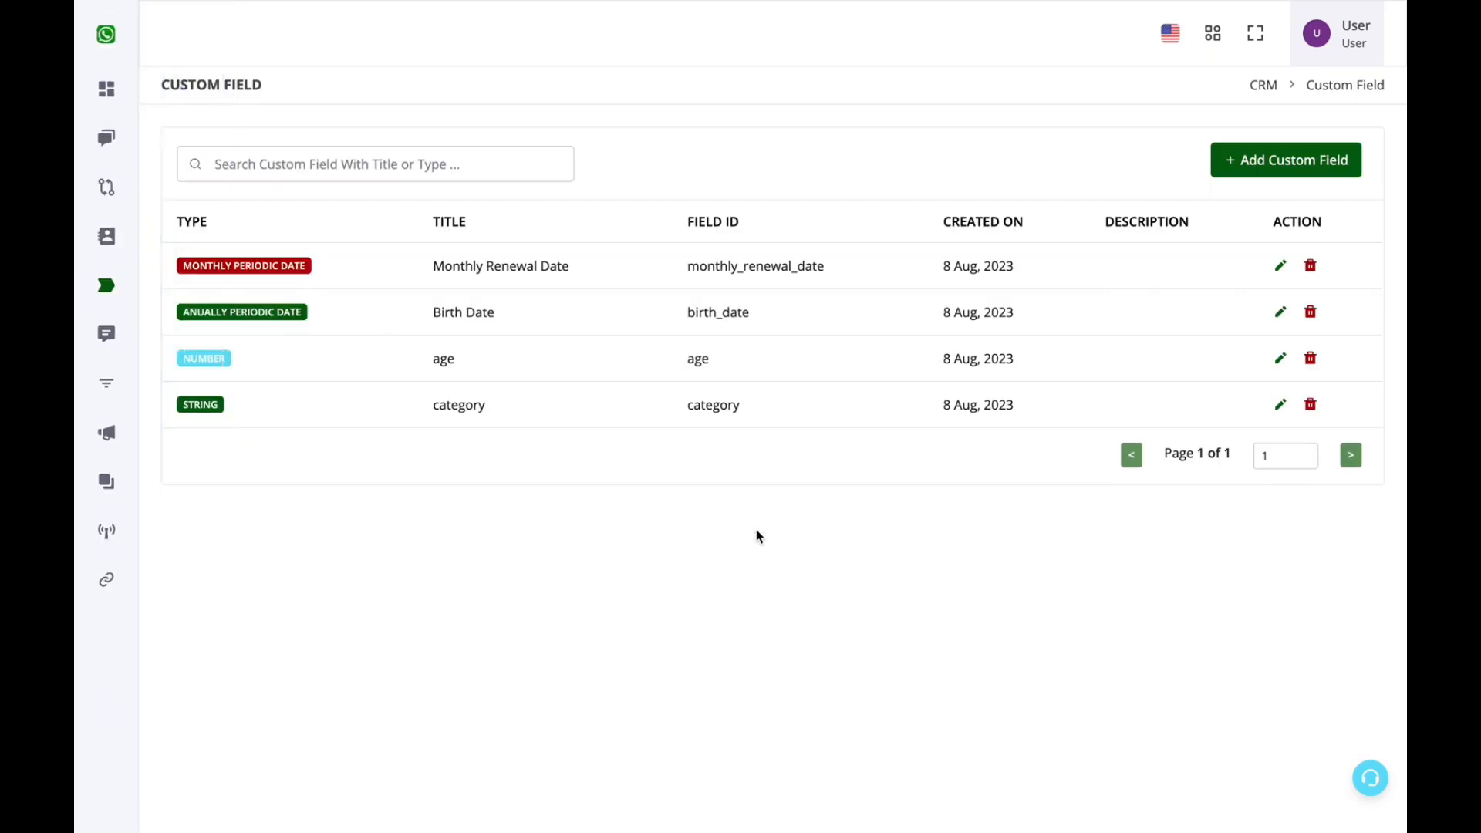
pyautogui.moveTo(510, 417); pyautogui.dragTo(414, 403)
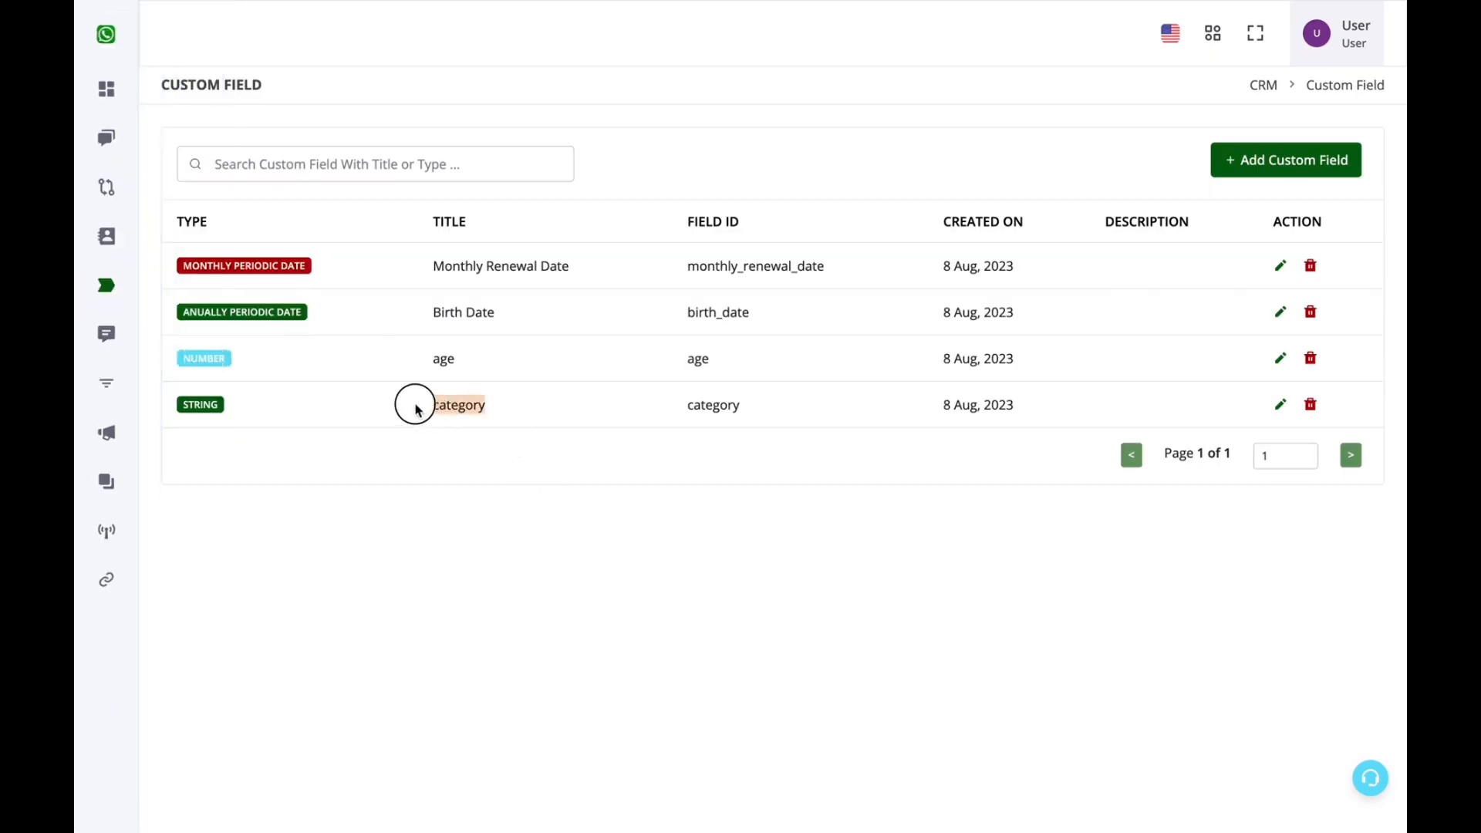
pyautogui.click(592, 436)
# - Add and save a new custom field titled Order Number with the String field type
pyautogui.click(1338, 161)
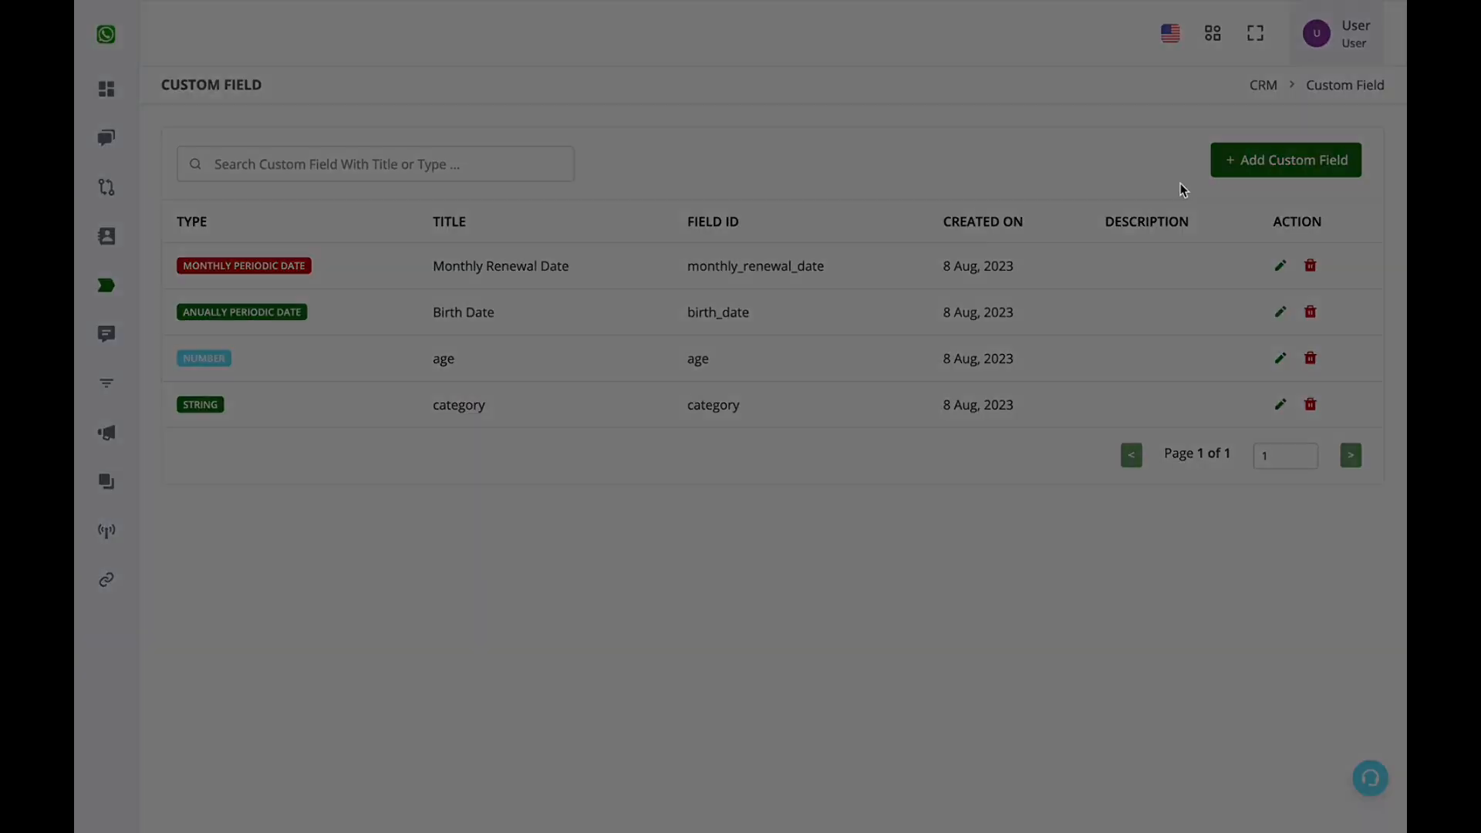
pyautogui.click(541, 263)
pyautogui.write('Ord')
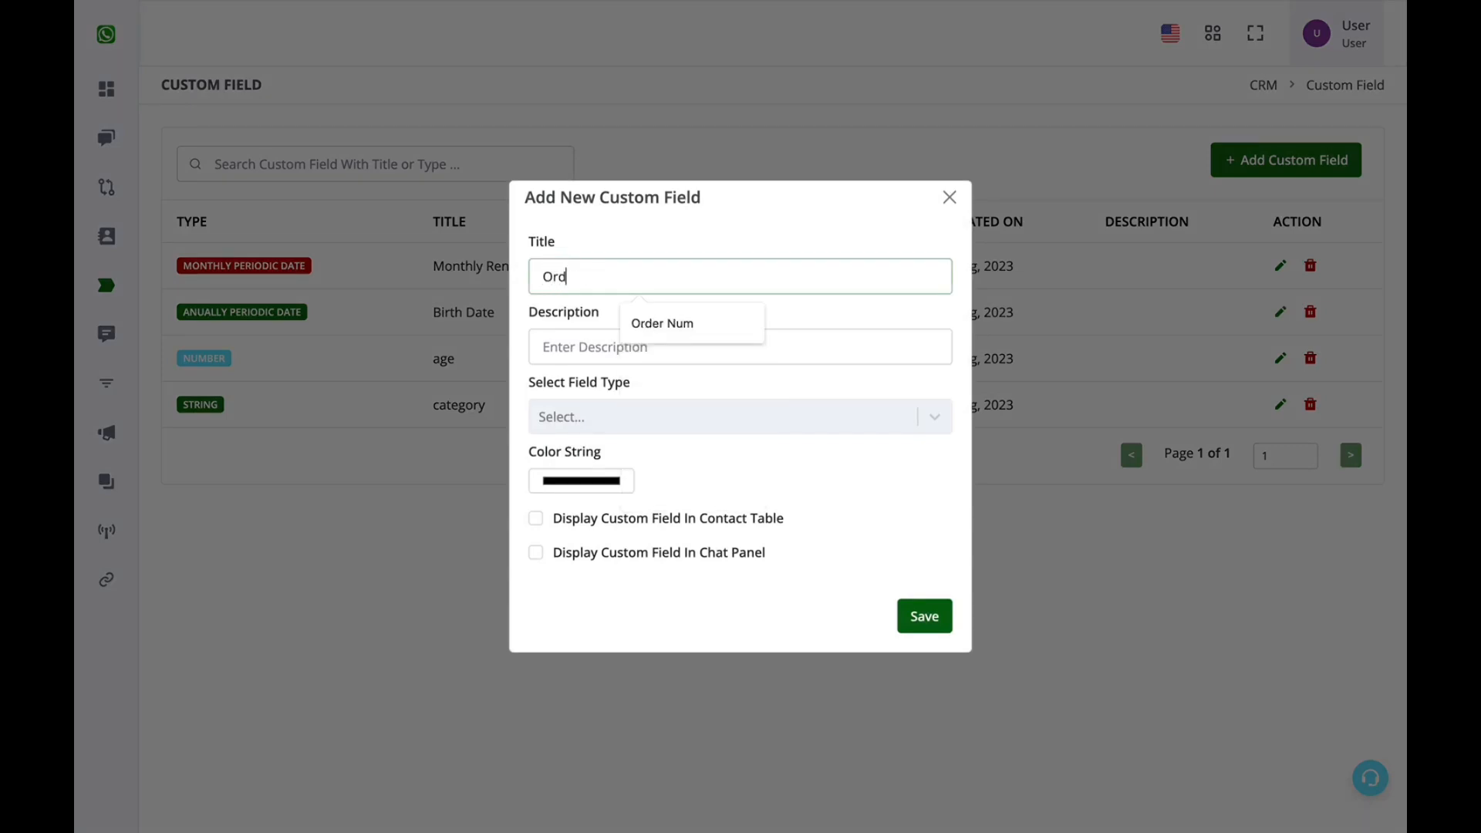
pyautogui.write('er Number')
pyautogui.click(583, 417)
pyautogui.click(592, 463)
pyautogui.click(932, 627)
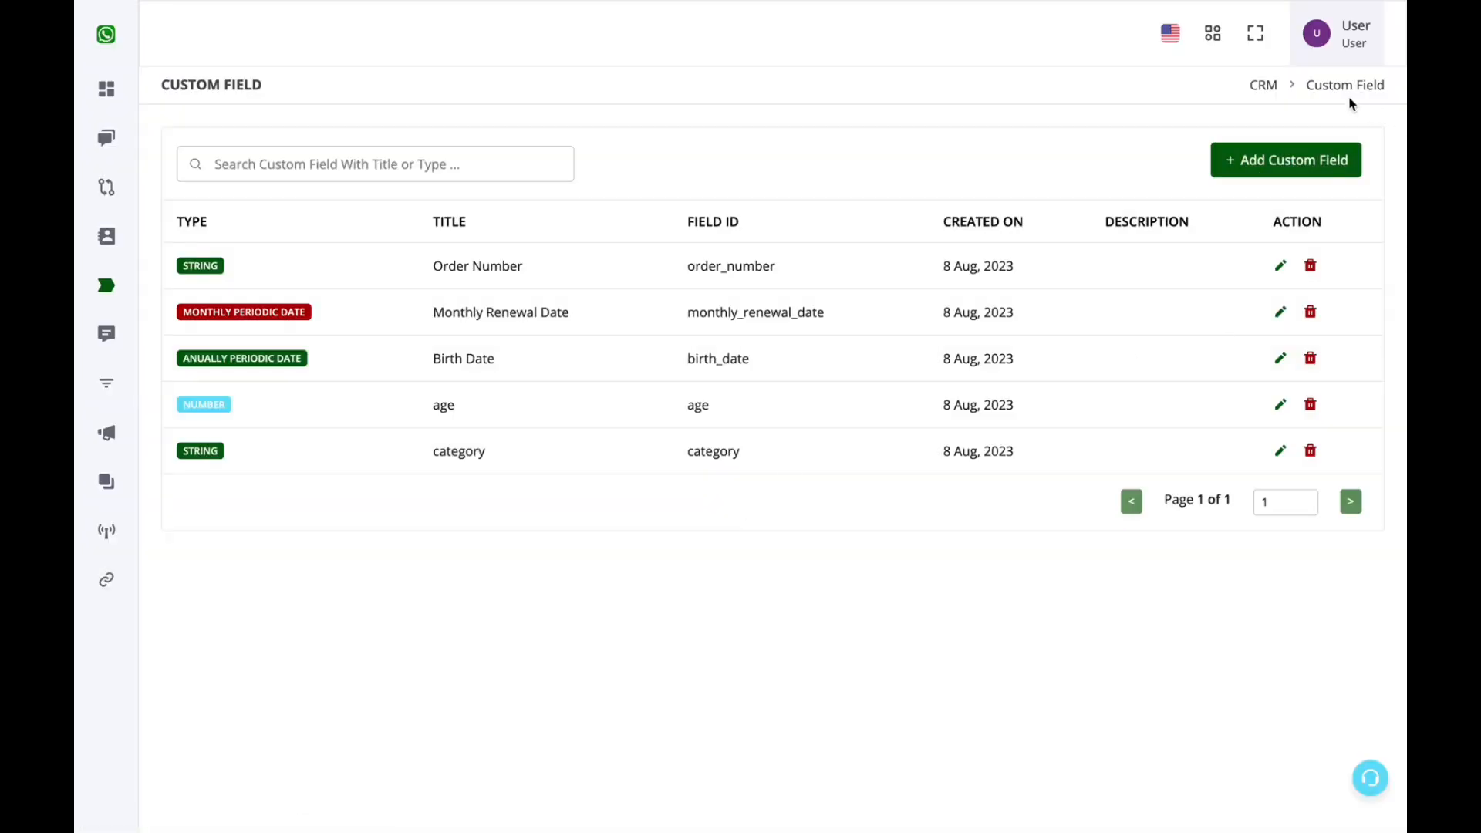
# - Add and save a new custom field titled Order Status with the String field type
pyautogui.click(1296, 160)
pyautogui.click(707, 262)
pyautogui.write('Orde')
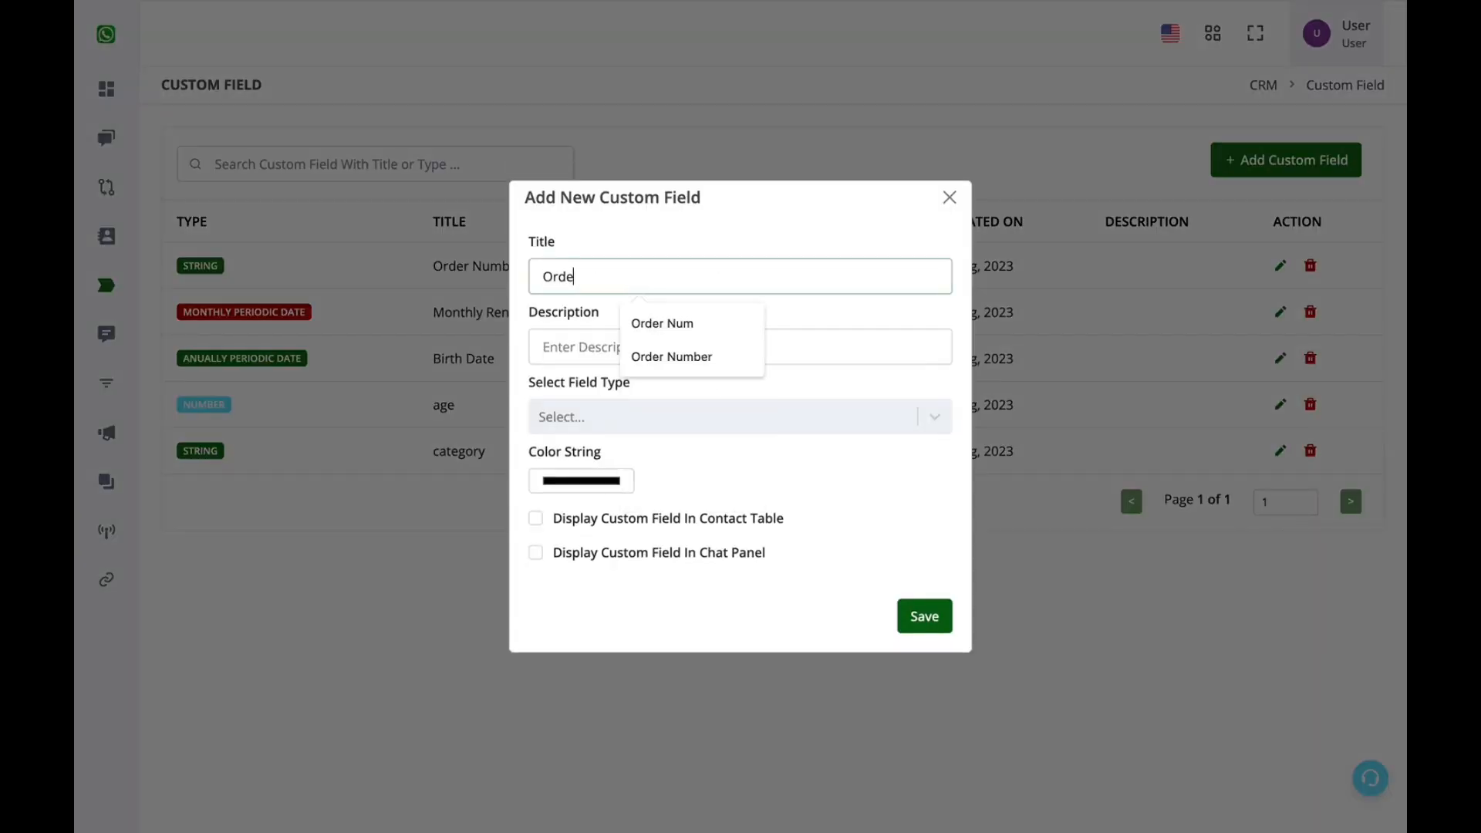
pyautogui.write('r Status')
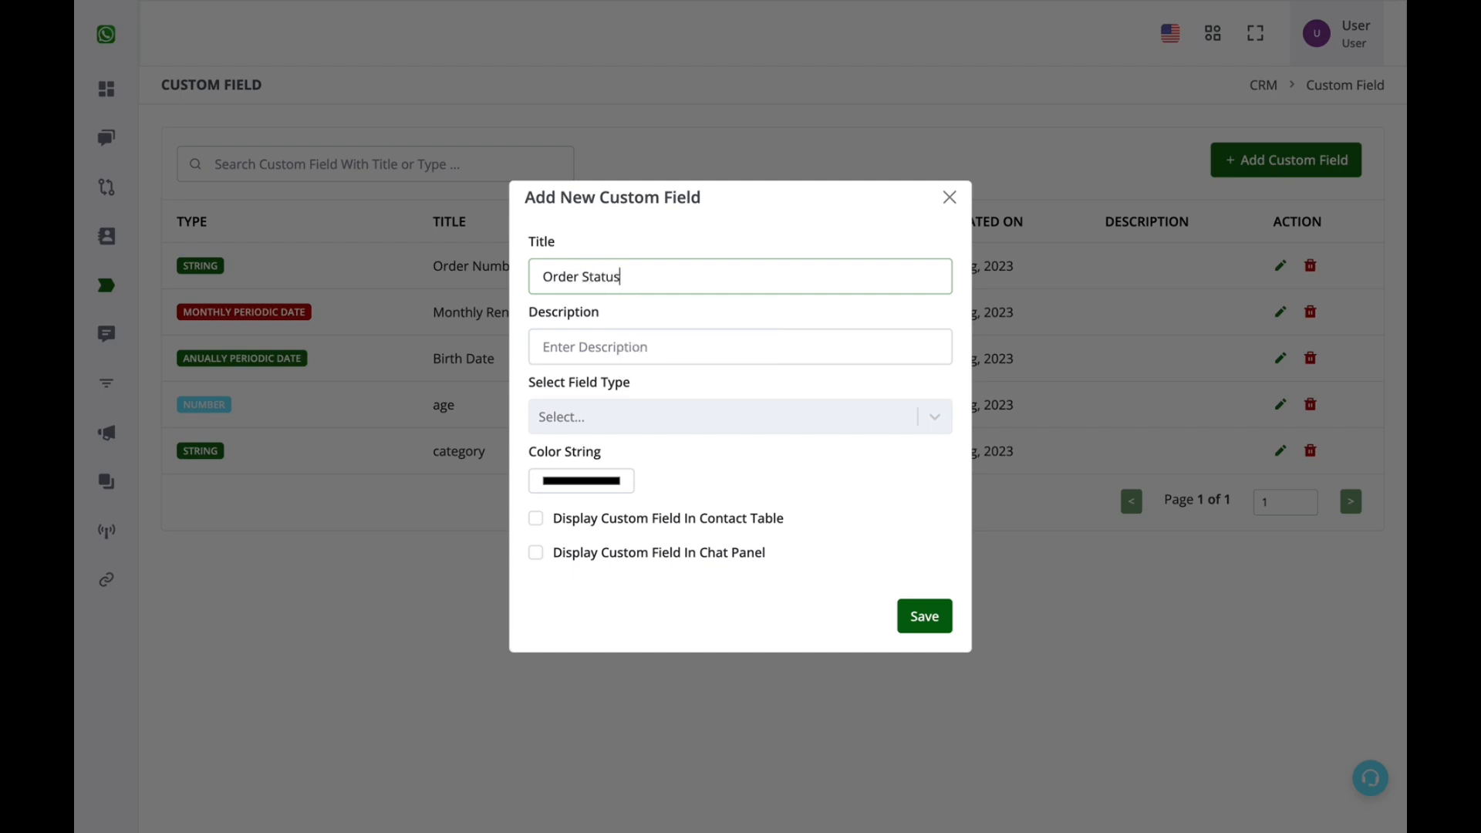
pyautogui.click(674, 416)
pyautogui.click(681, 464)
pyautogui.click(922, 616)
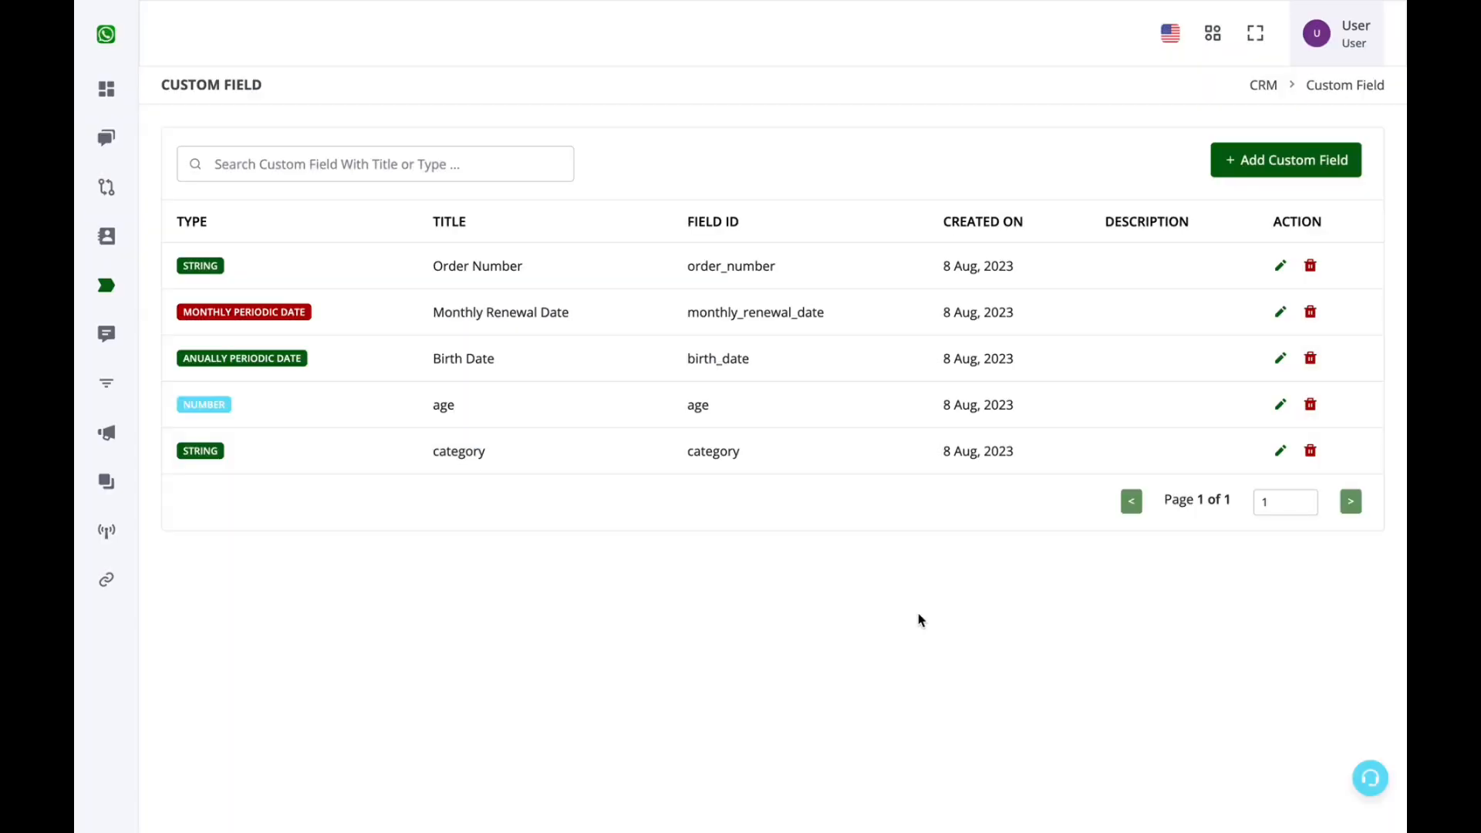
pyautogui.click(736, 503)
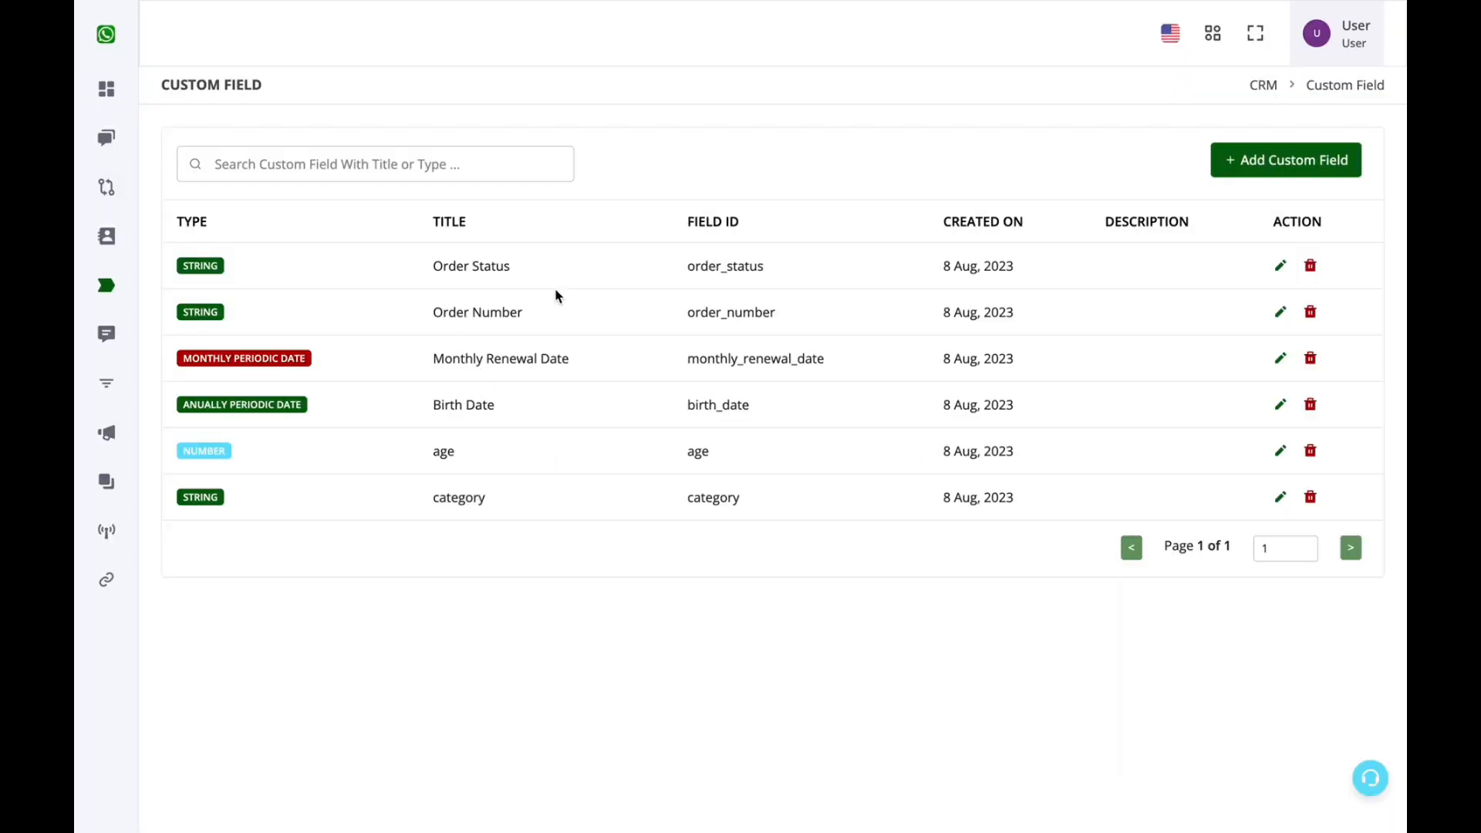
# - Open the CRM's Contacts page, and return to Google Sheets to rename the spreadsheet "test import"
pyautogui.click(109, 257)
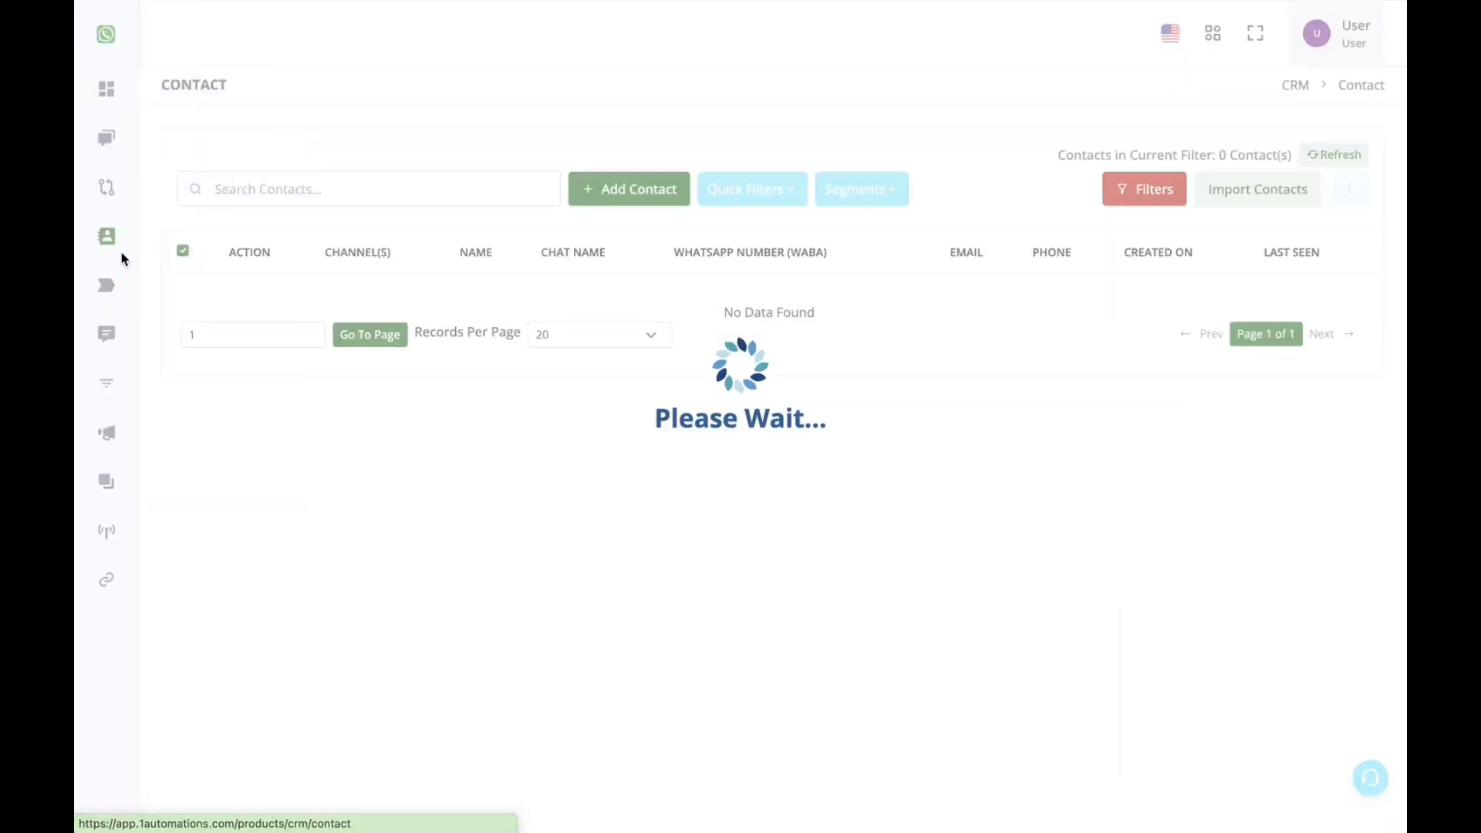
pyautogui.hotkey('ctrl', 'Tab')
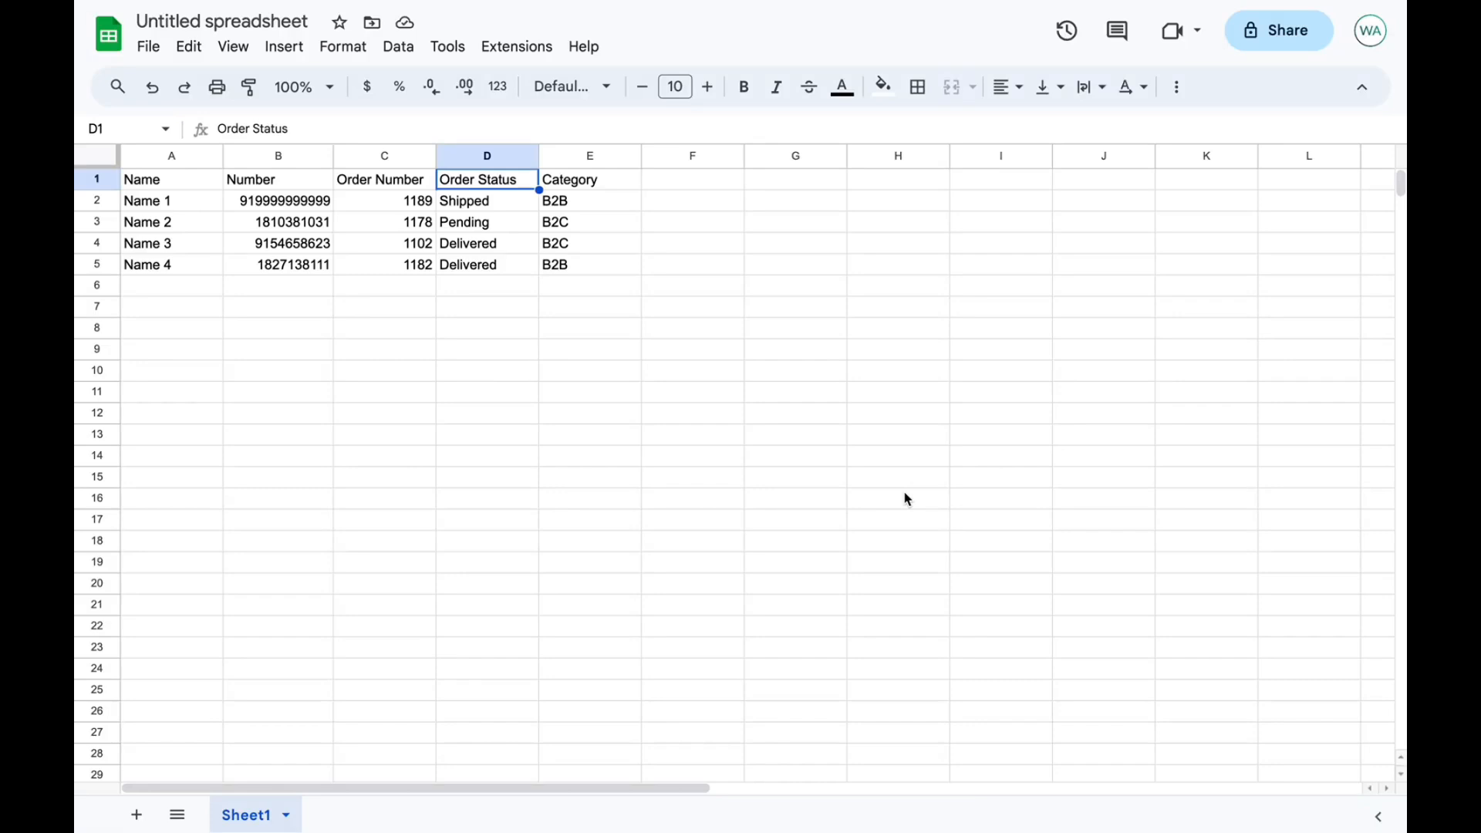
pyautogui.click(204, 26)
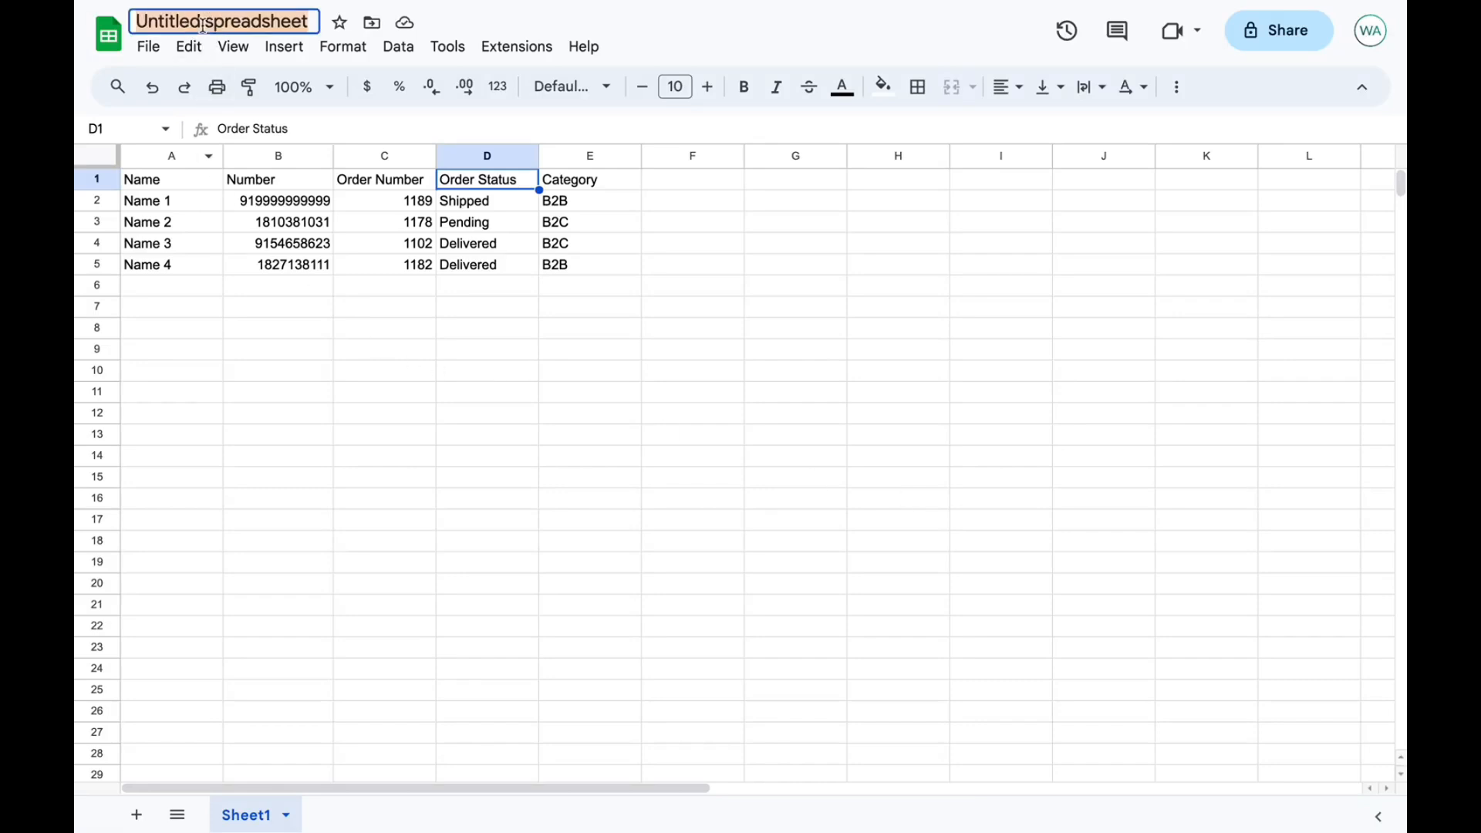
pyautogui.write('test import')
pyautogui.click(279, 373)
# - Download the sheet as Comma Separated Values (.csv) and switch back to the CRM's Contacts page
pyautogui.click(150, 48)
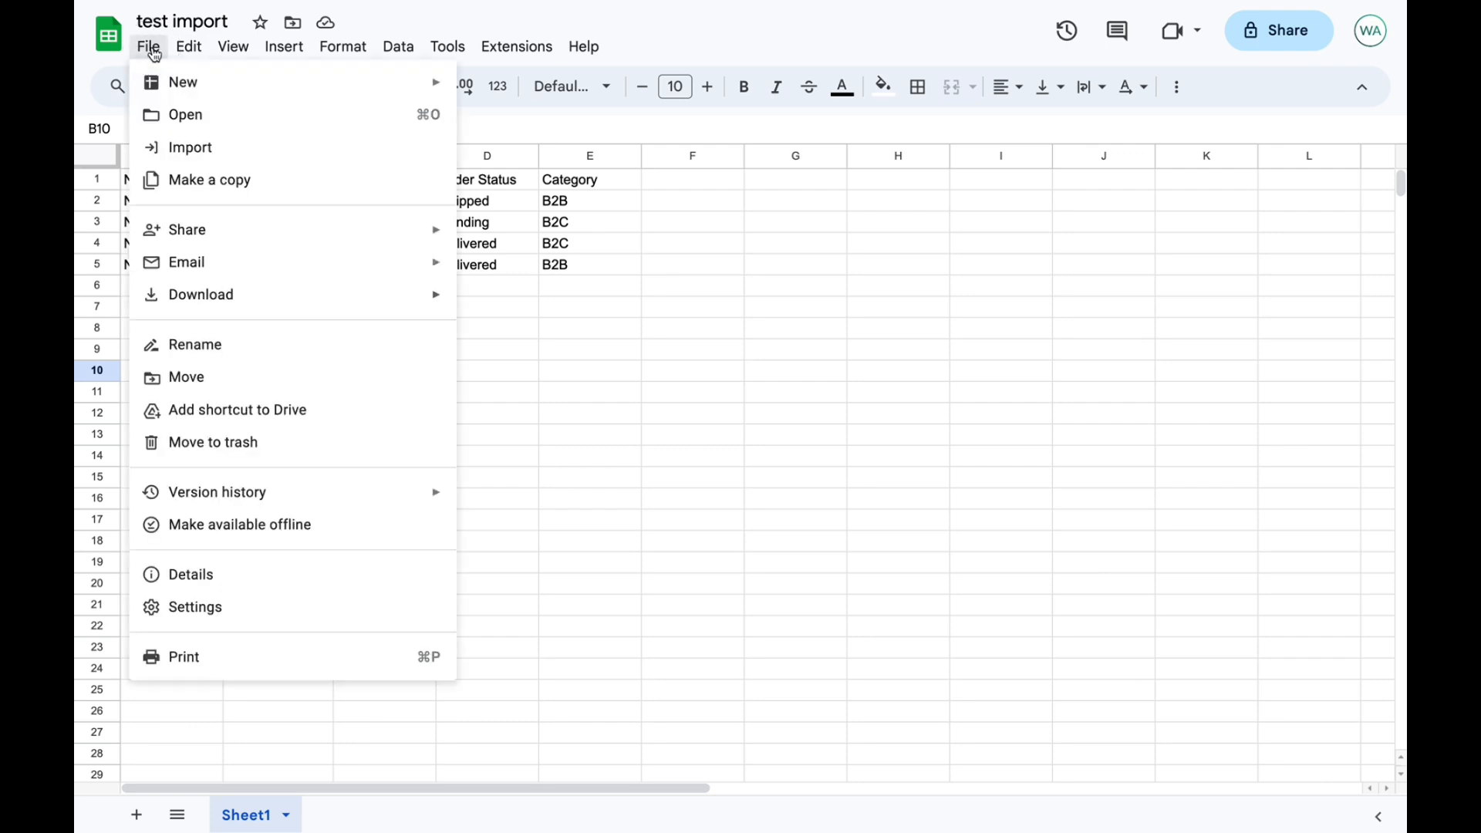
pyautogui.moveTo(221, 301)
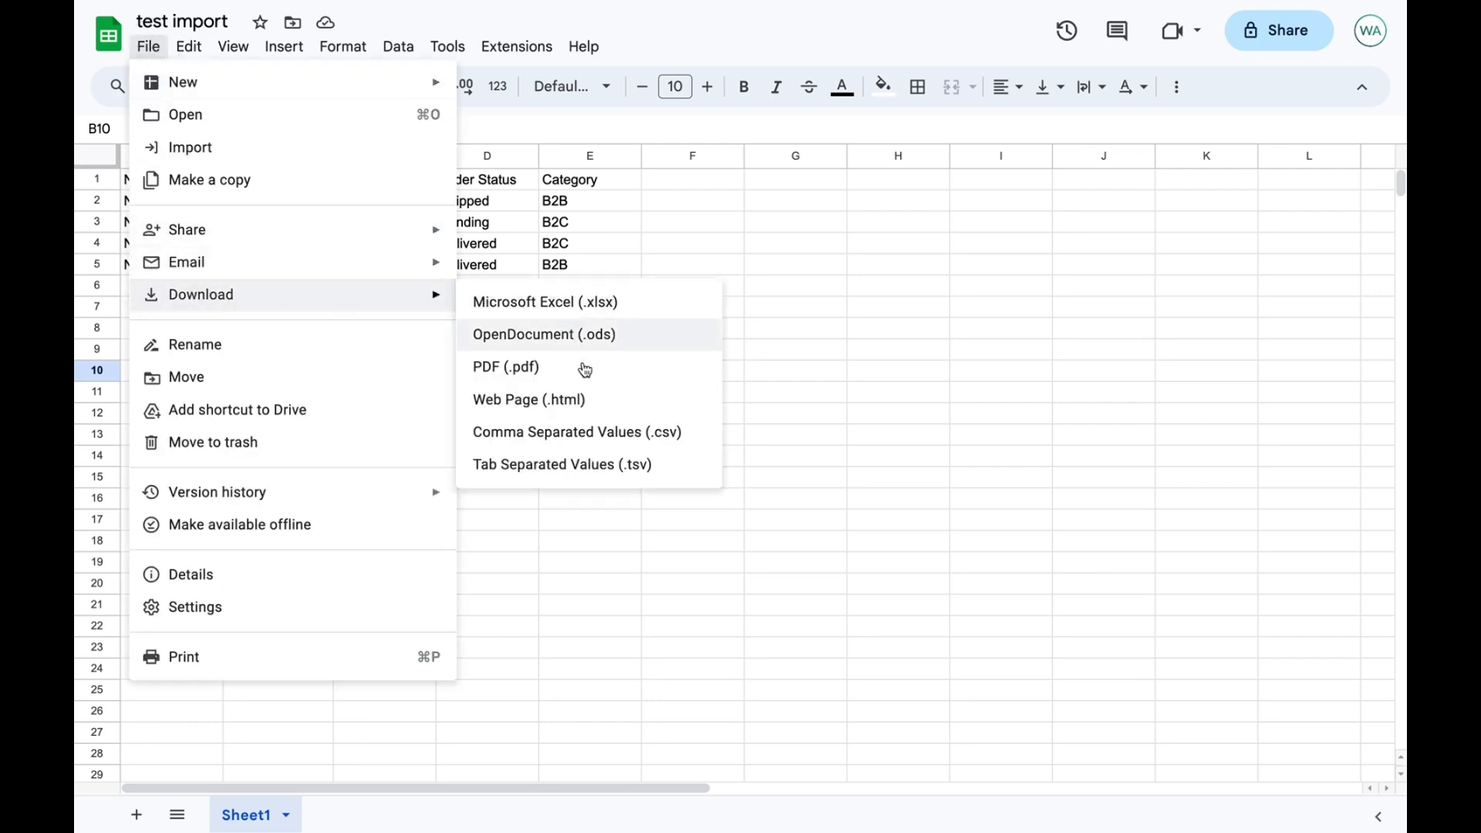
pyautogui.click(680, 436)
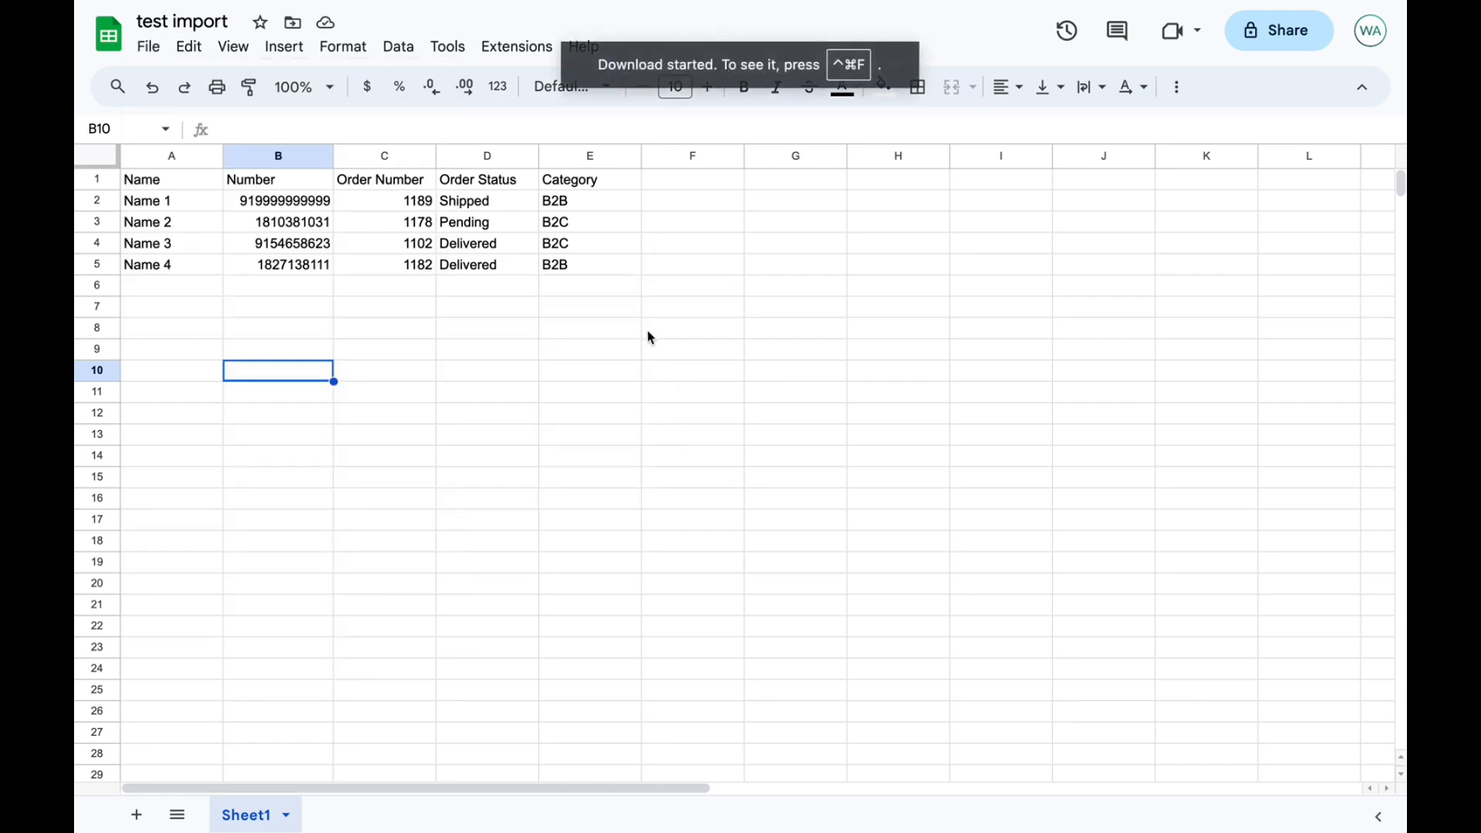
pyautogui.hotkey('ctrl', 'Tab')
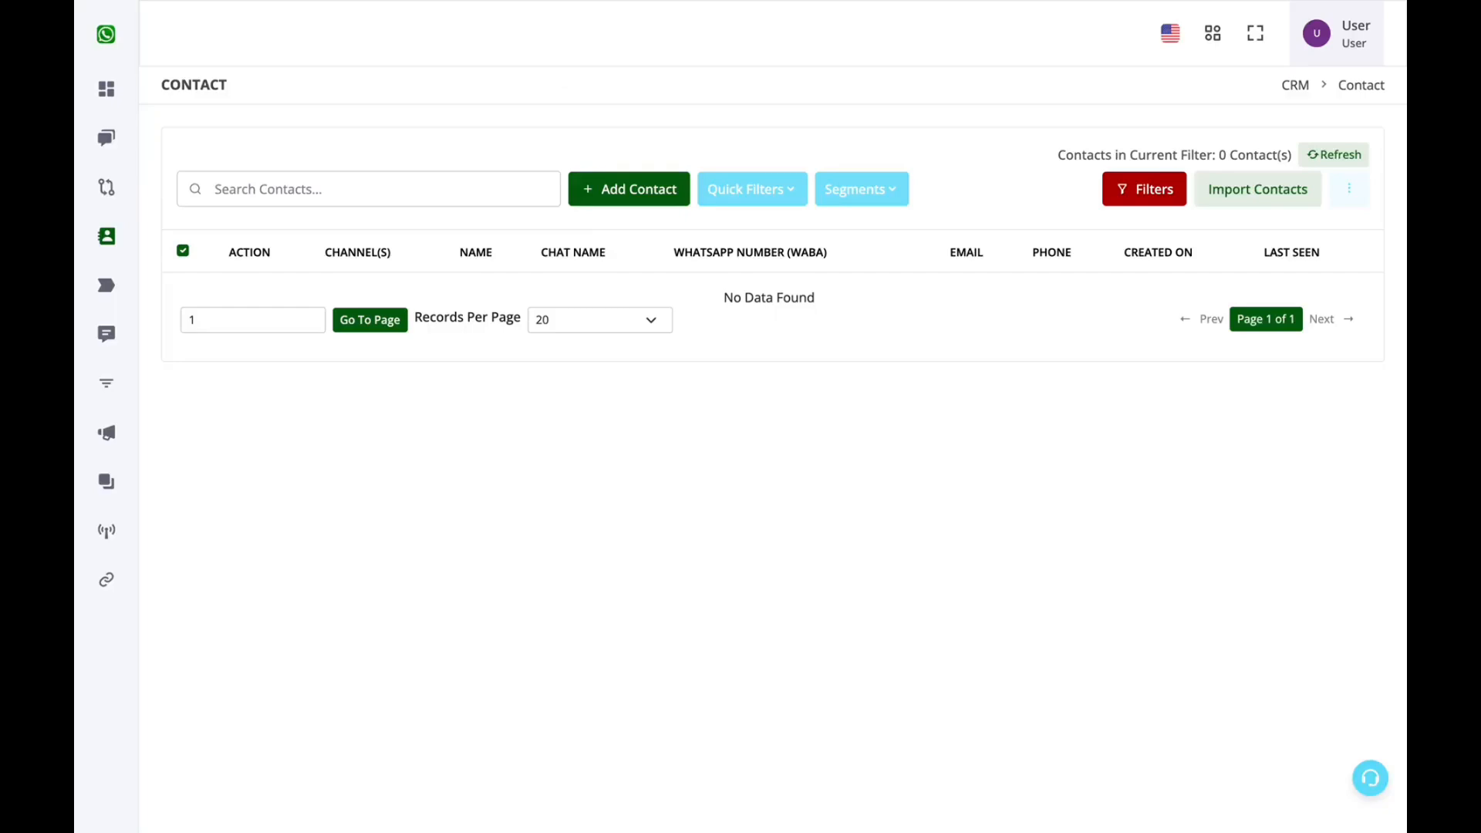
# - Begin a contact import with the file "test import - Sheet1.csv" from the Downloads folder
pyautogui.click(1262, 199)
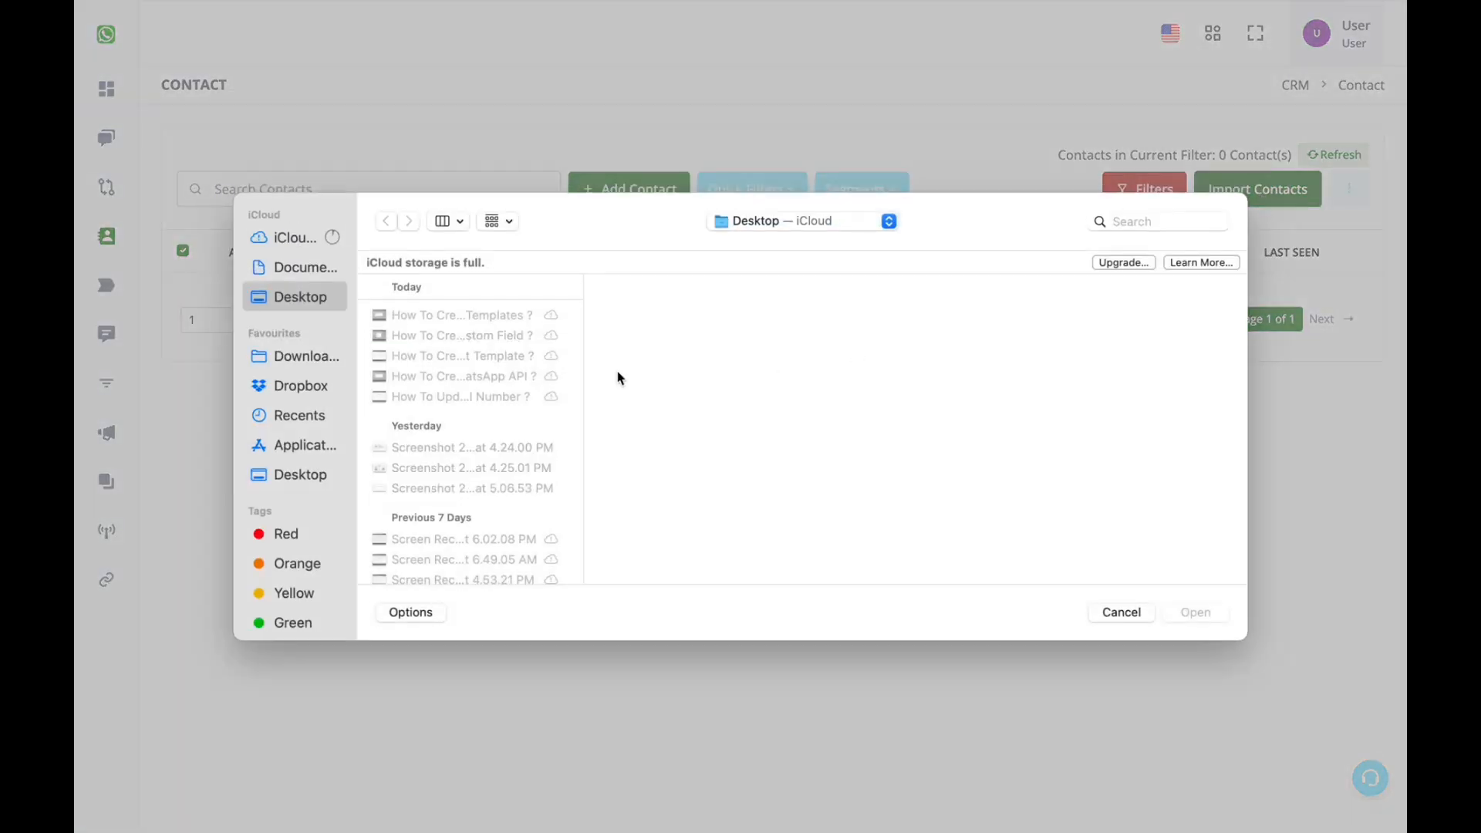
pyautogui.click(313, 361)
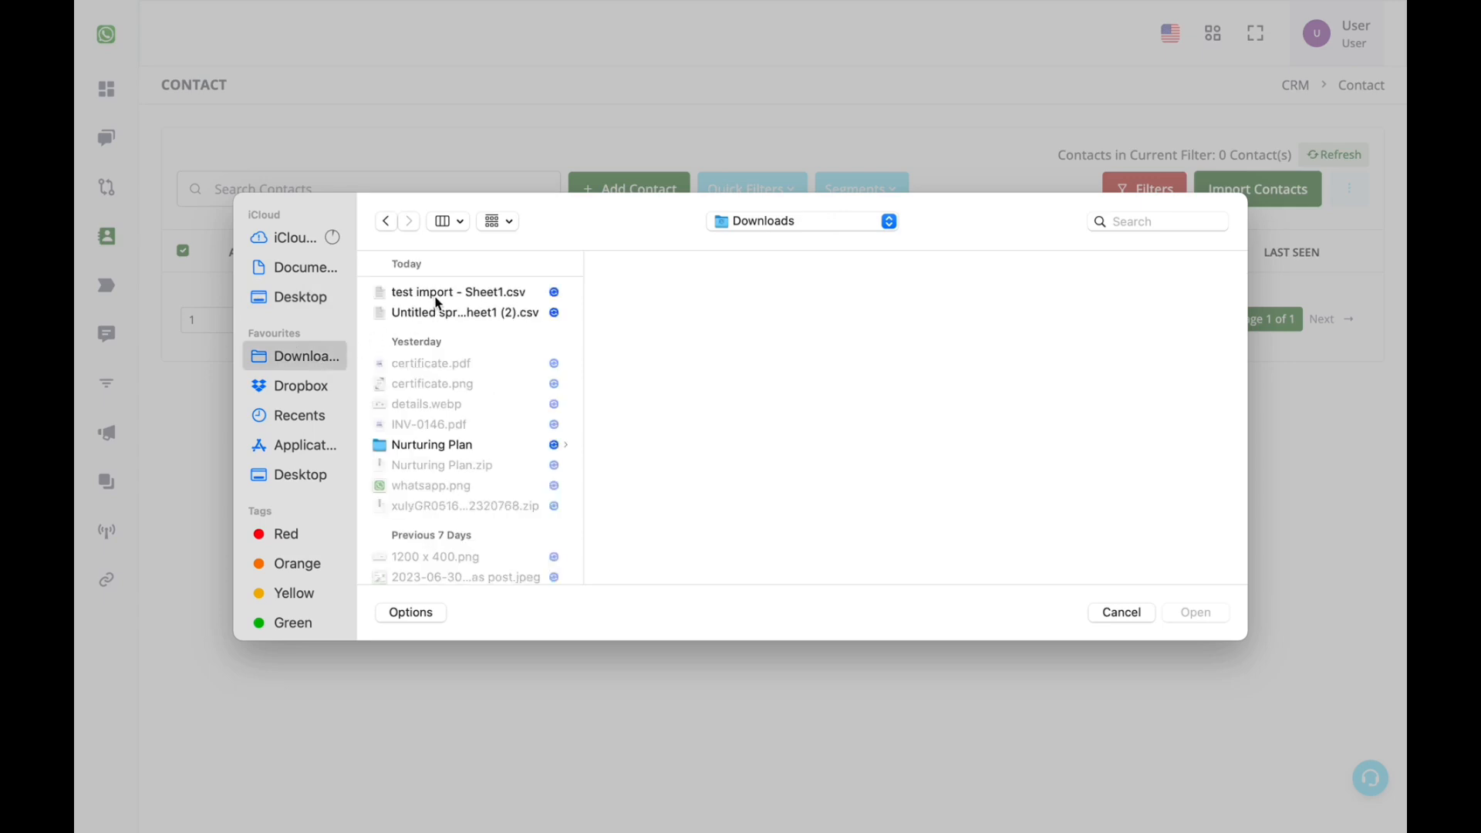
pyautogui.click(443, 293)
pyautogui.click(1213, 612)
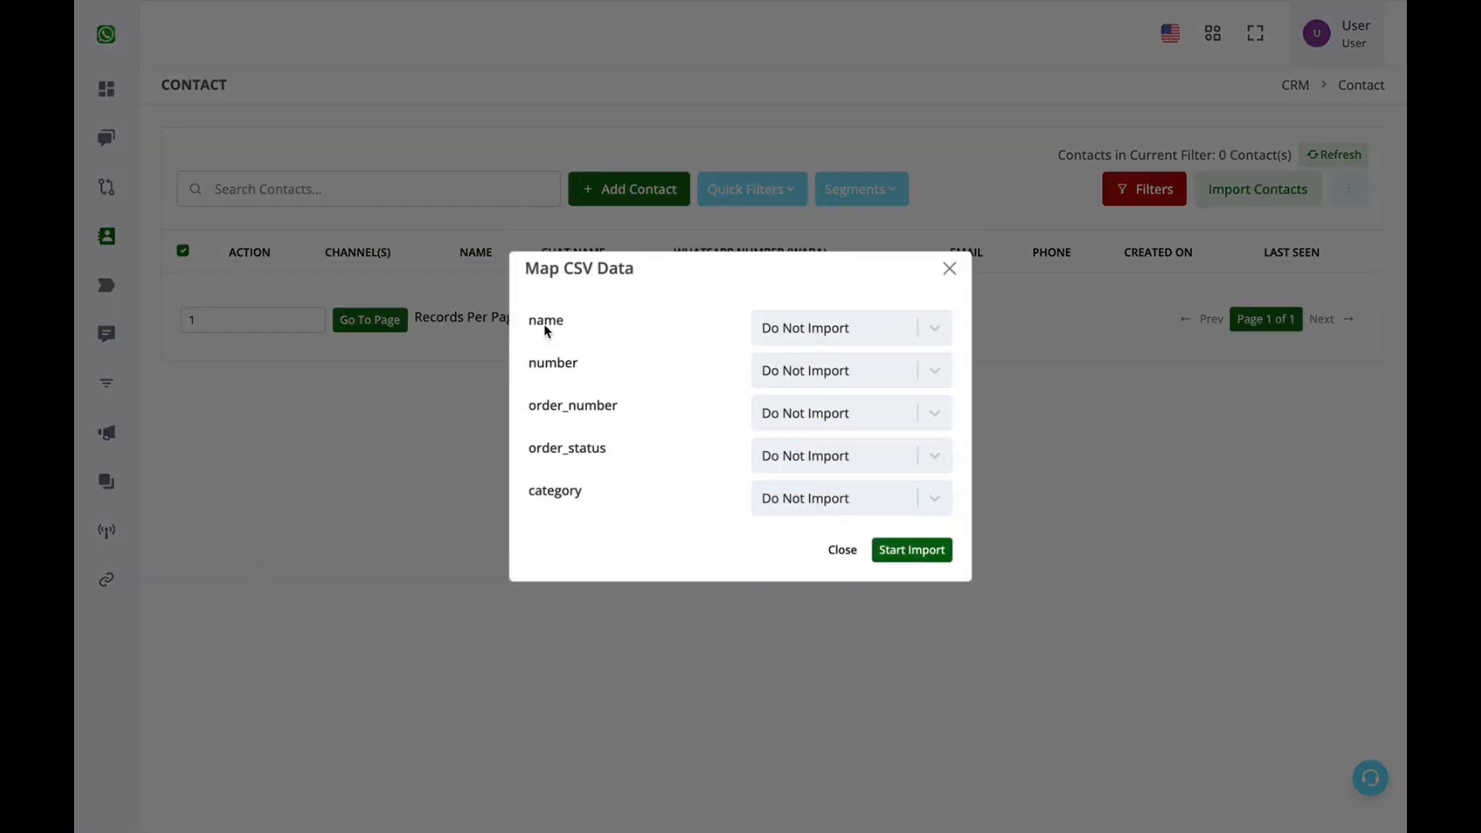
# - Check the header row of the test import spreadsheet in Google Sheets and return to the CRM's CSV mapping dialog
pyautogui.hotkey('ctrl', 'Tab')
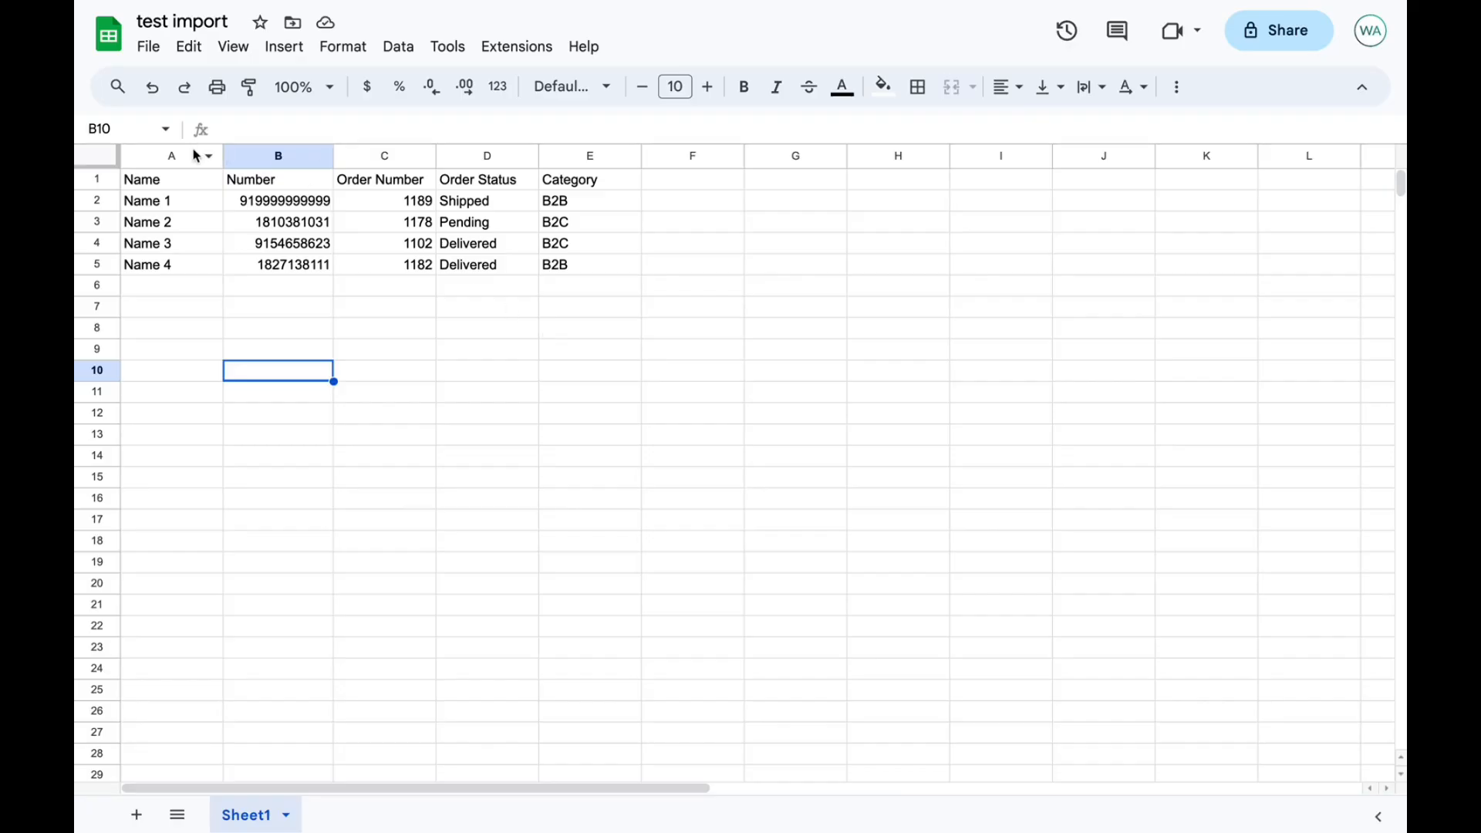
pyautogui.click(100, 180)
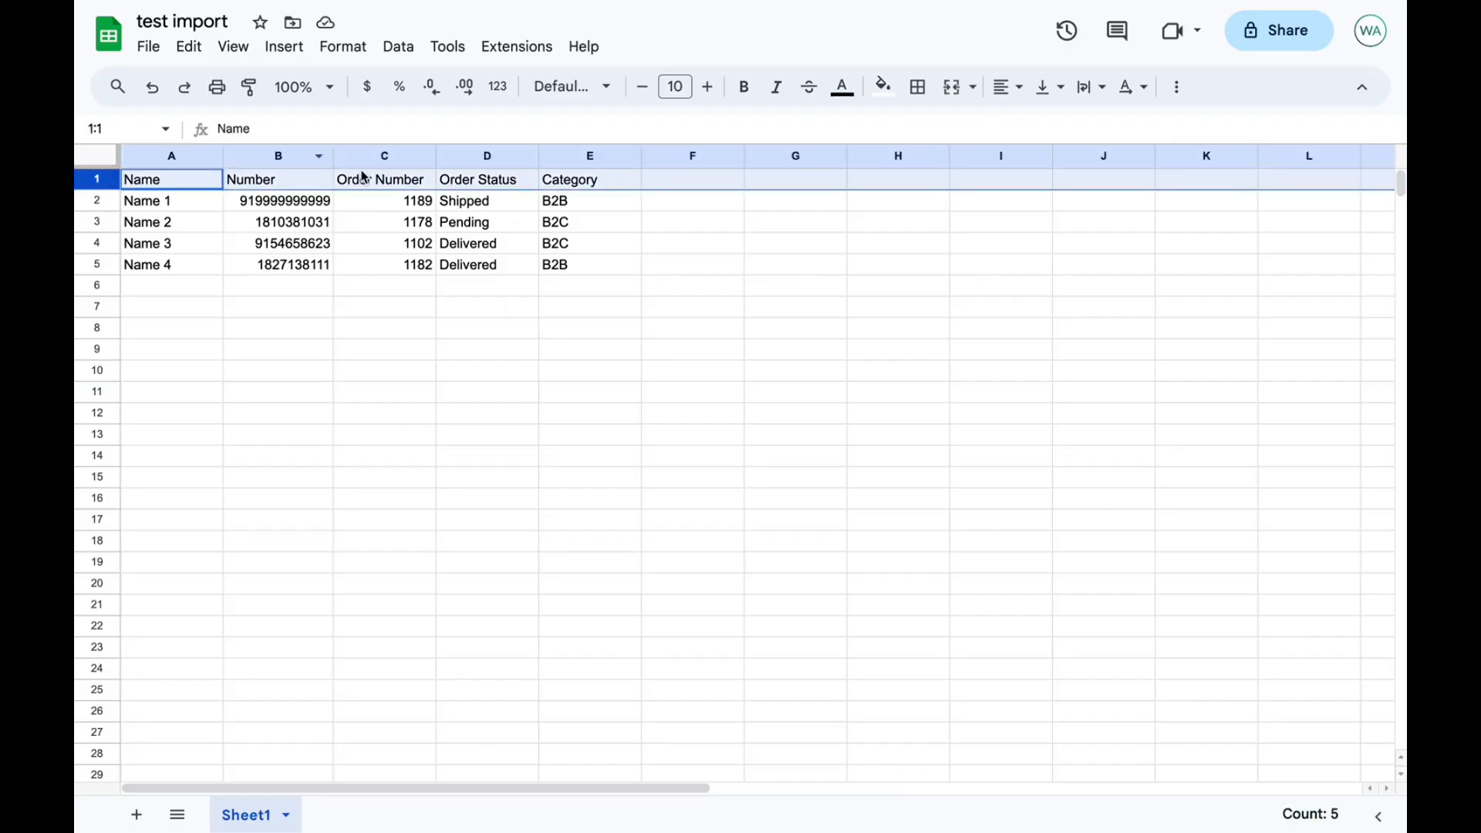
pyautogui.hotkey('ctrl', 'shift', 'Tab')
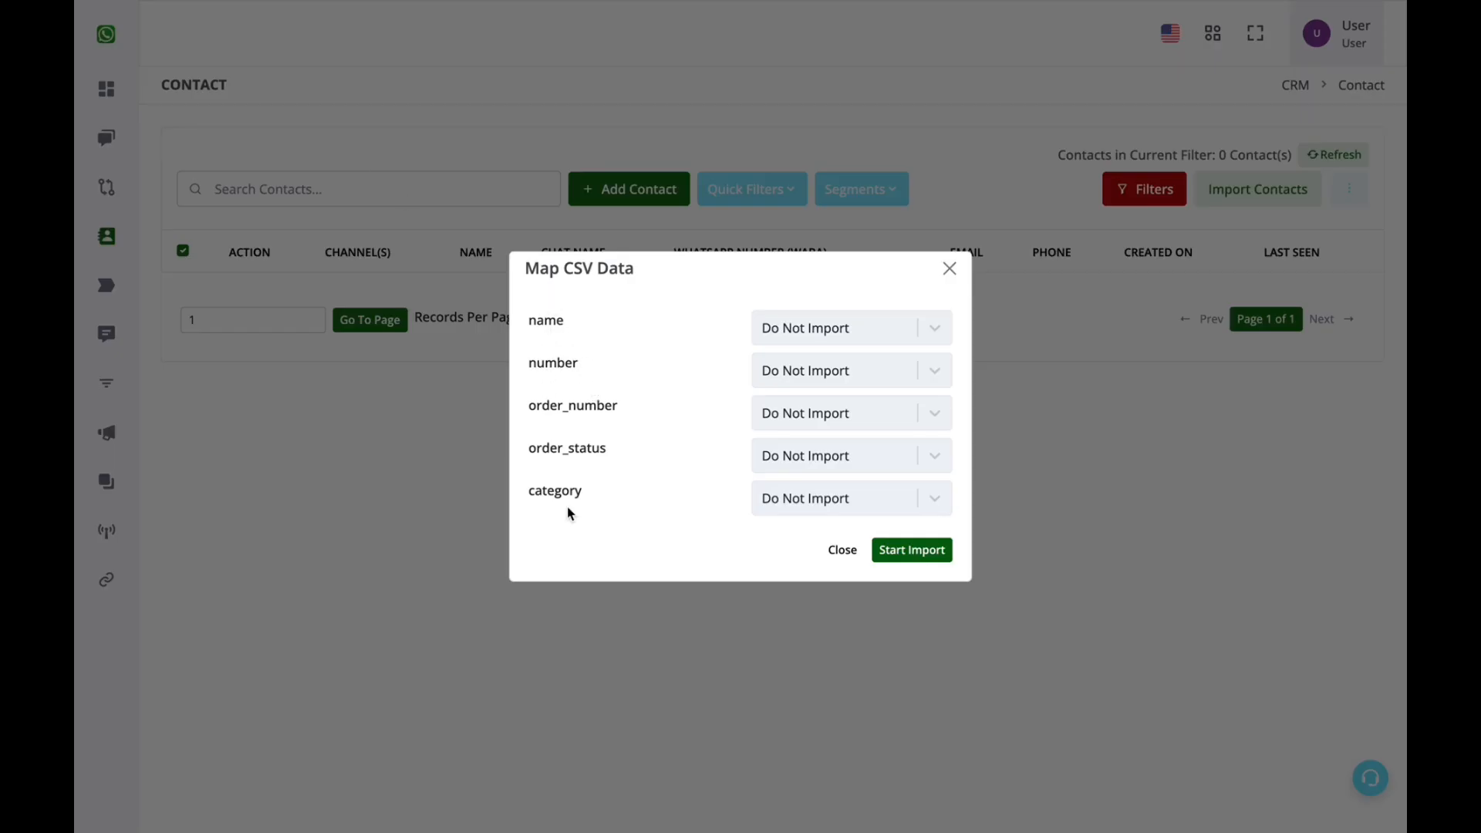
pyautogui.click(864, 334)
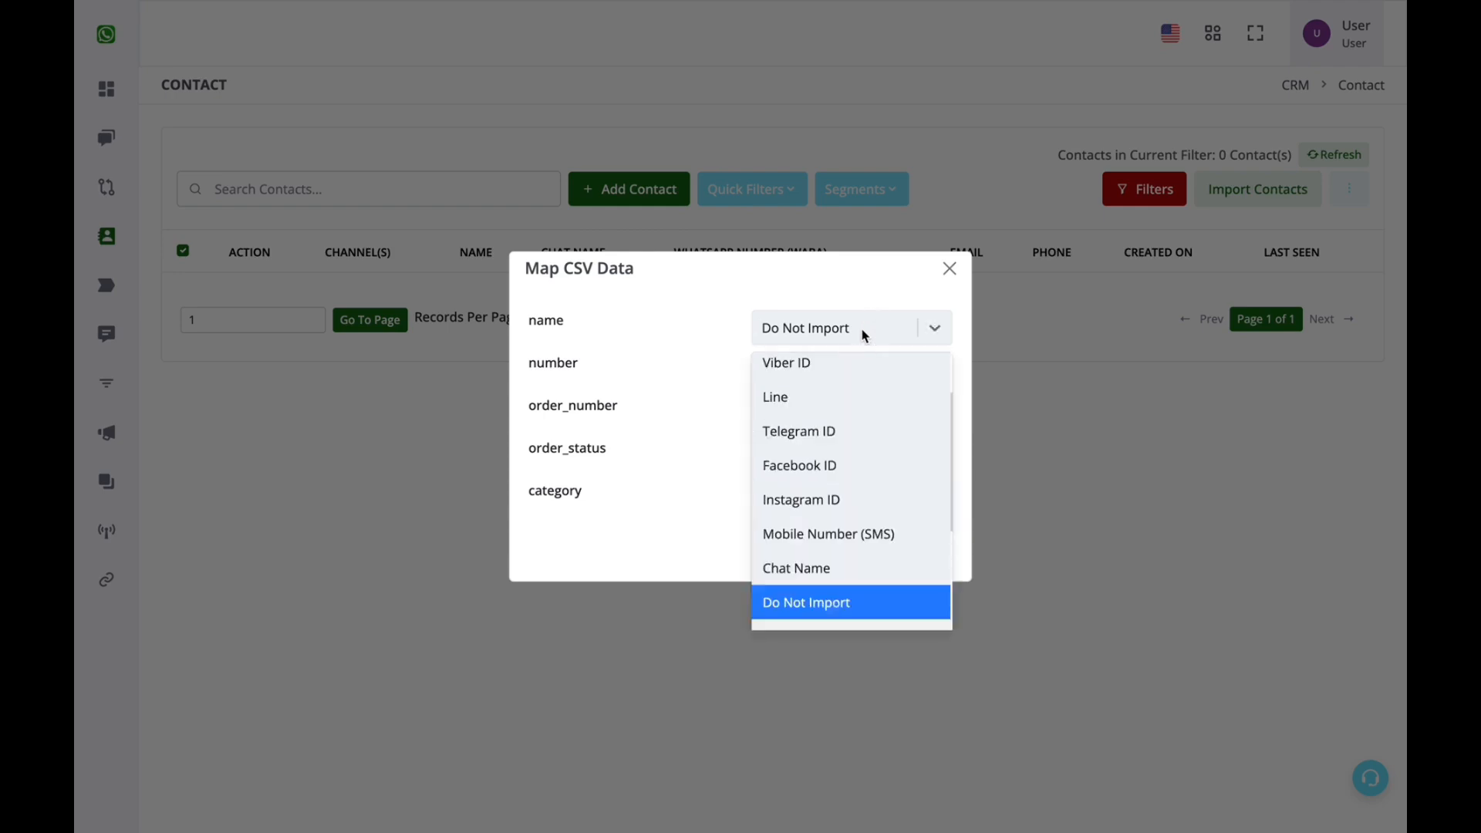
pyautogui.click(864, 333)
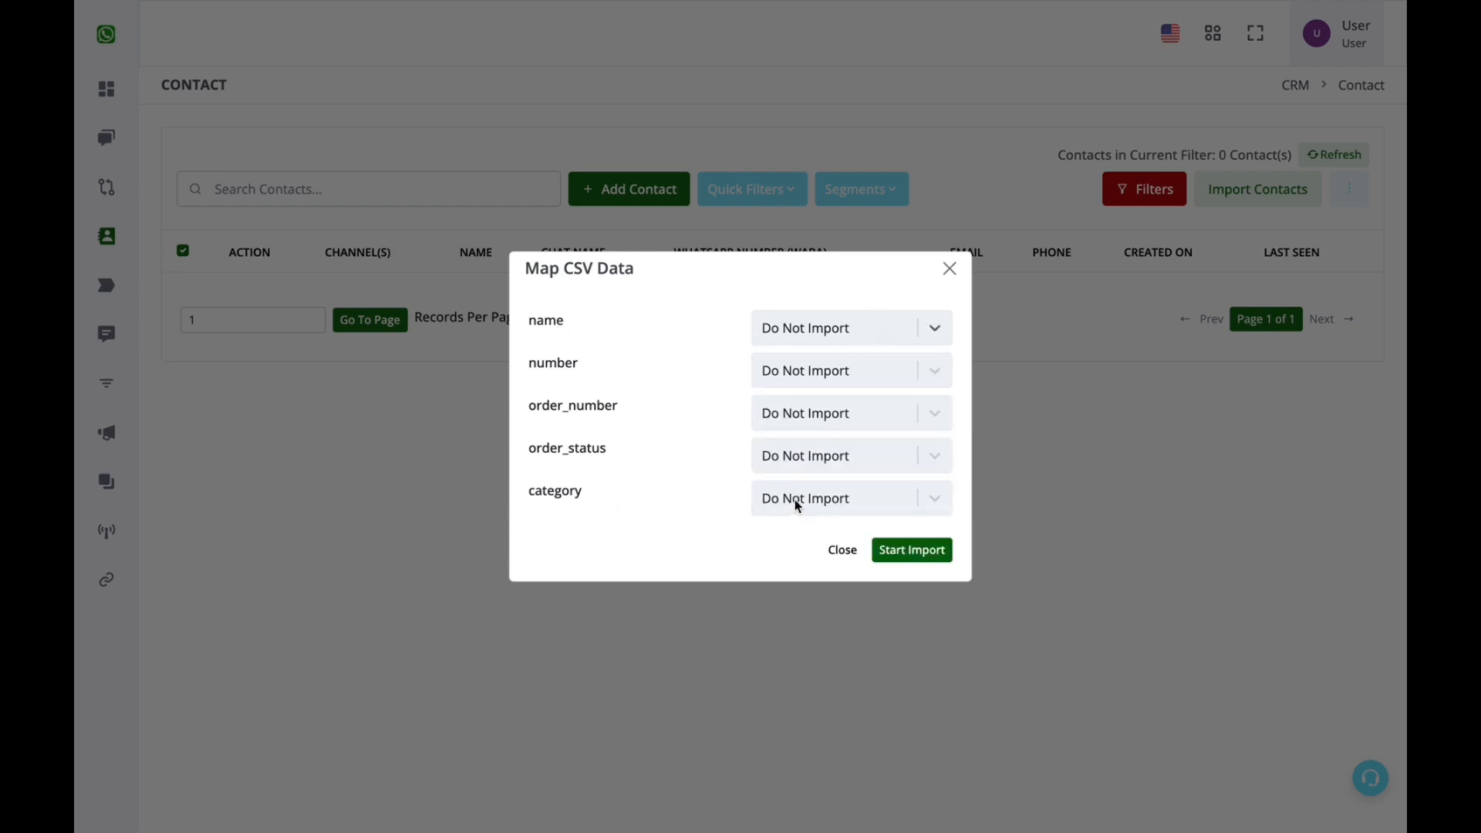
pyautogui.click(846, 505)
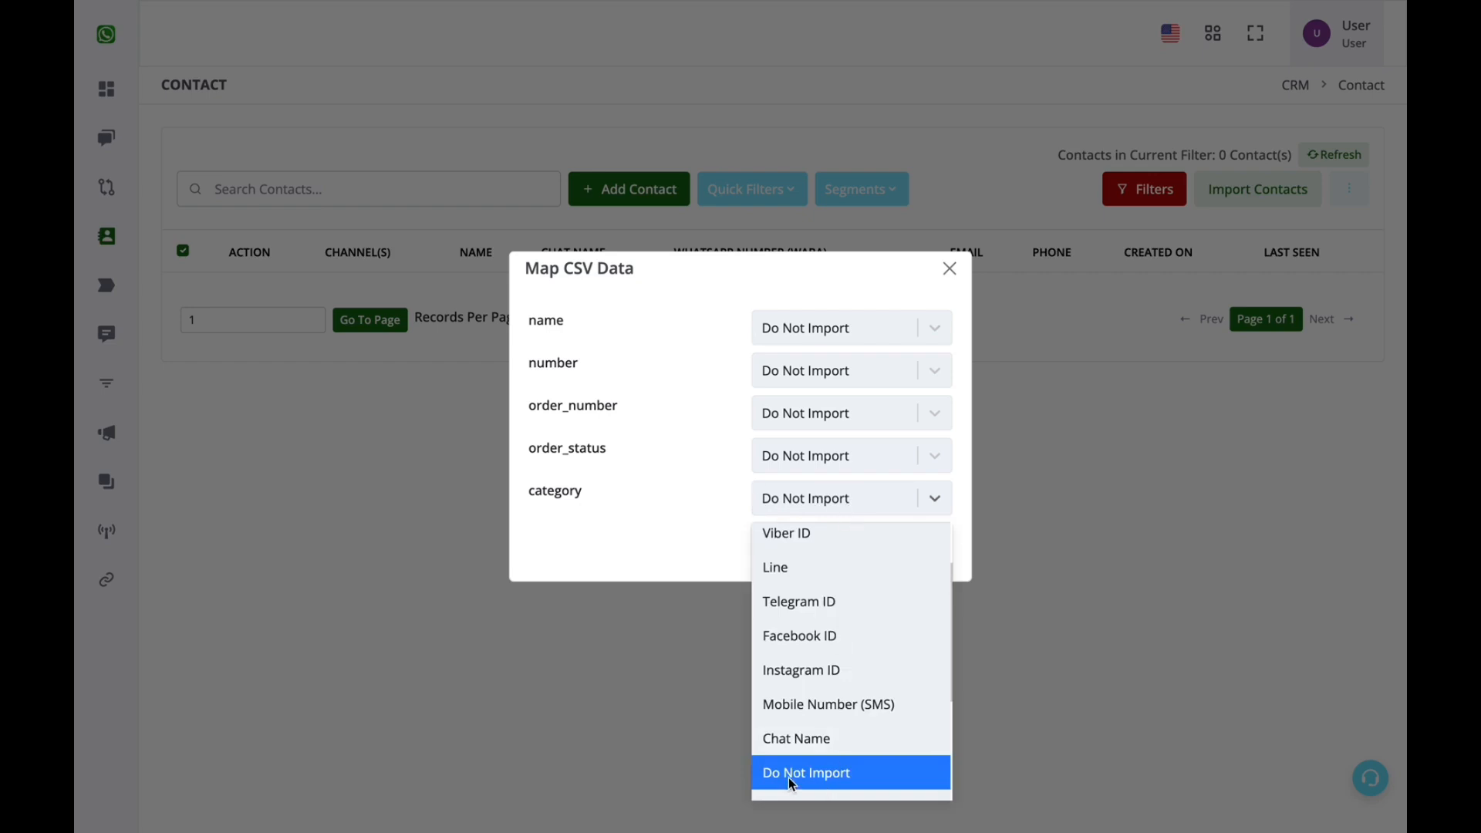
pyautogui.click(670, 480)
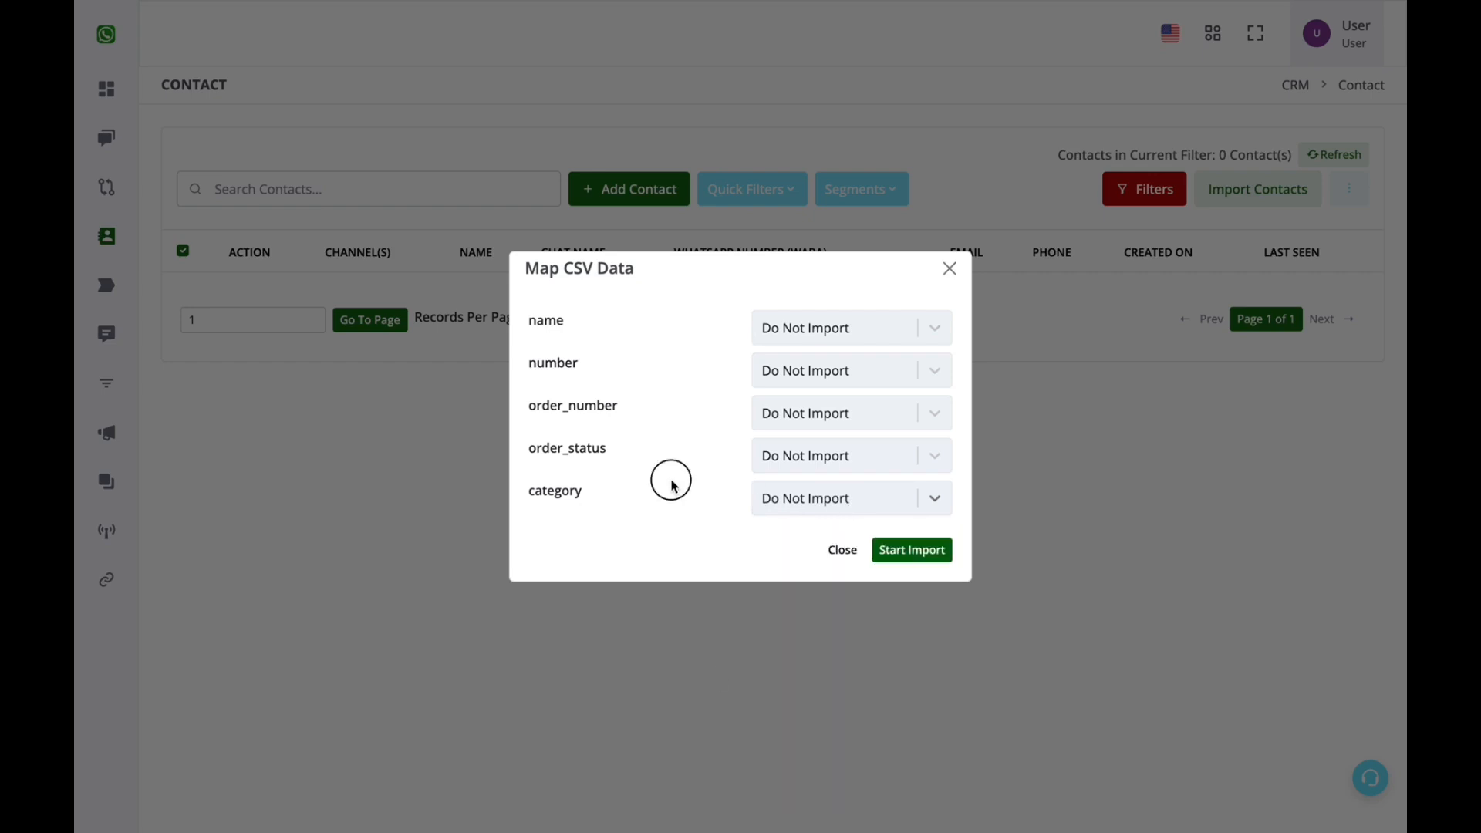
# - Map the CSV's name column to the Chat Name field
pyautogui.click(824, 318)
pyautogui.scroll(2, 835, 505)
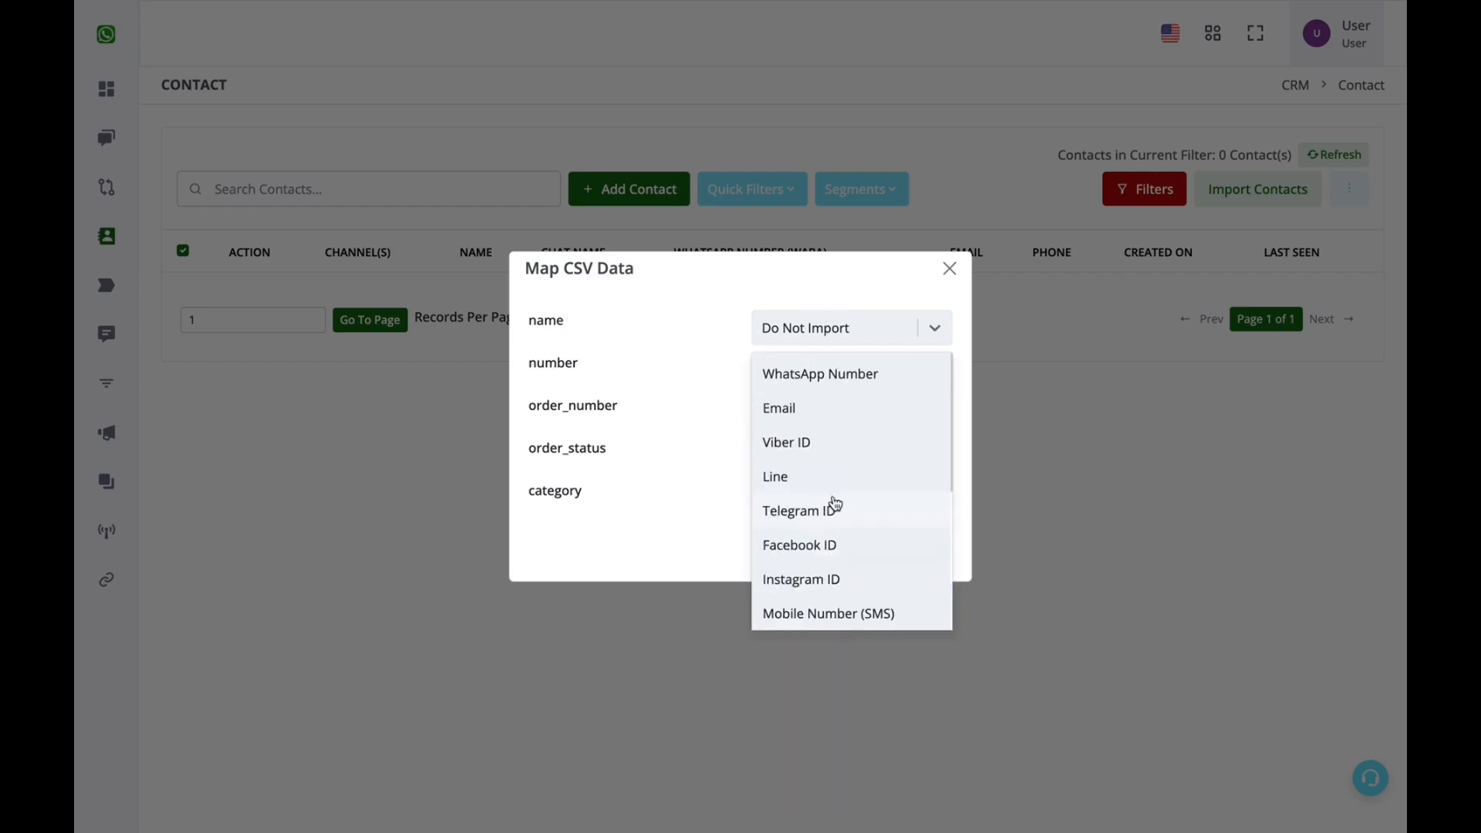
pyautogui.scroll(-3, 836, 503)
pyautogui.scroll(3, 794, 501)
pyautogui.scroll(-1, 787, 498)
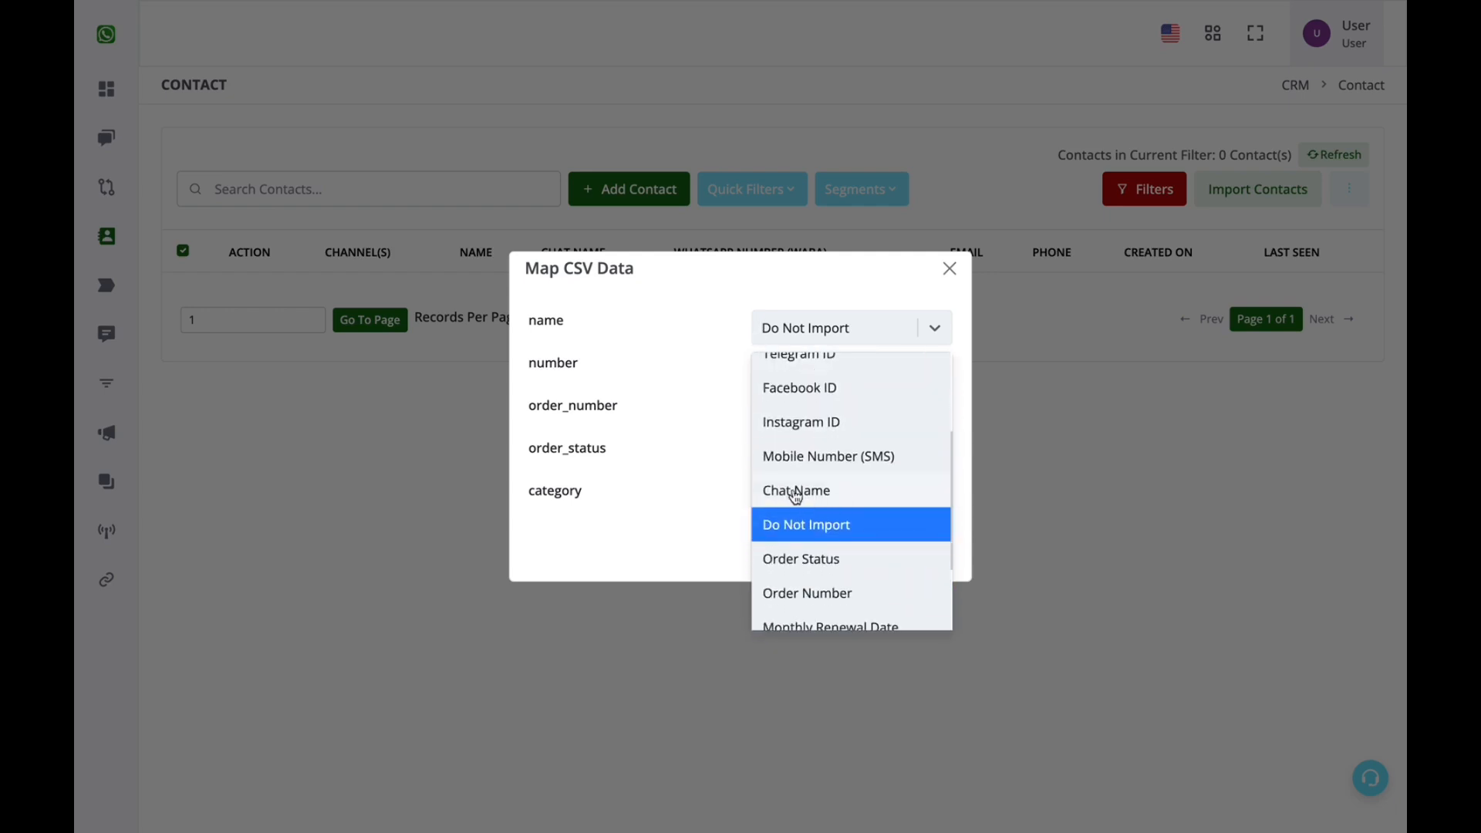
pyautogui.scroll(2, 809, 494)
pyautogui.scroll(-4, 806, 471)
pyautogui.click(802, 455)
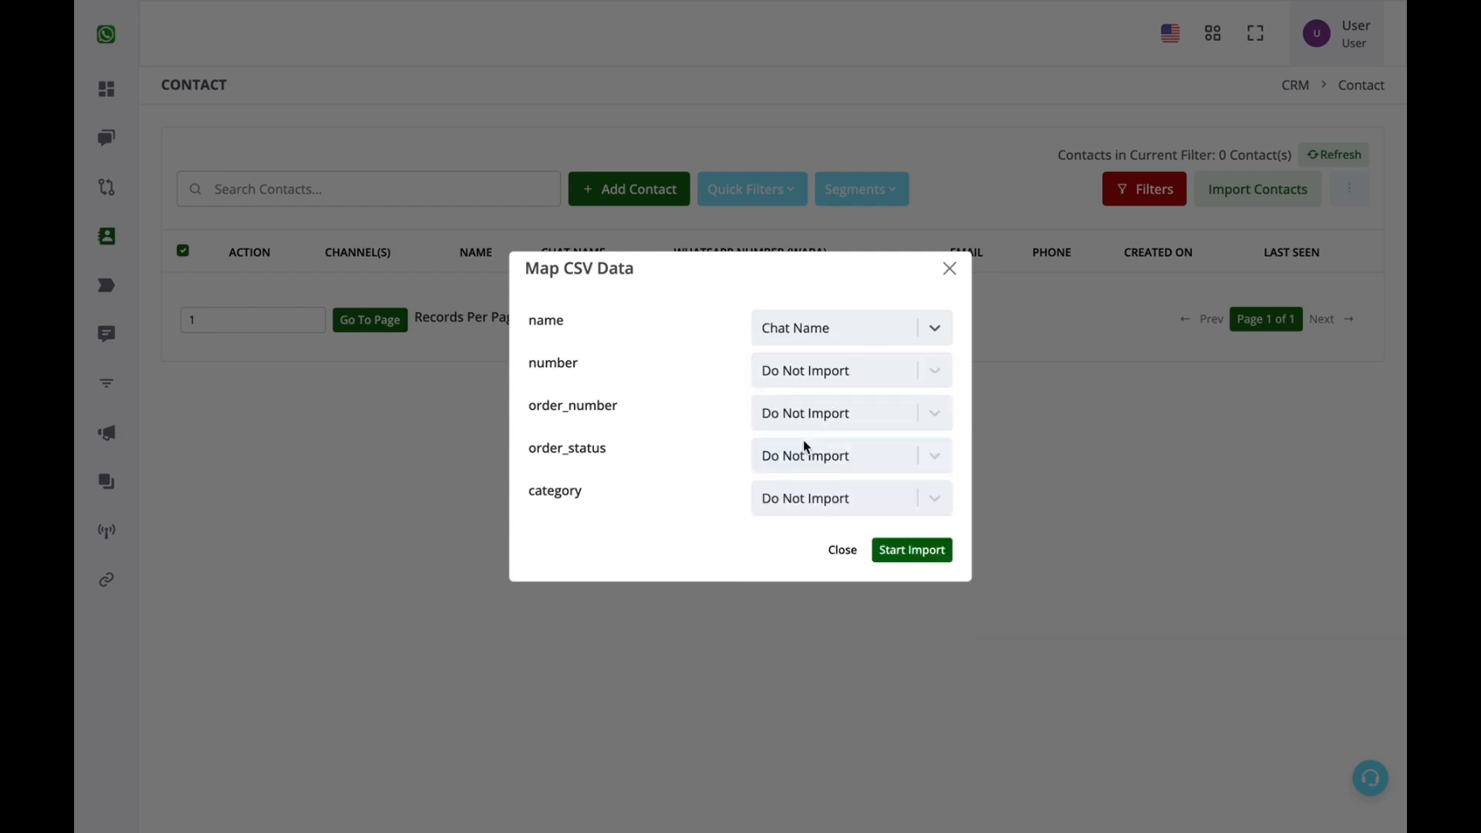
# - Map the CSV's number column to the WhatsApp Number field
pyautogui.click(784, 370)
pyautogui.scroll(1, 826, 509)
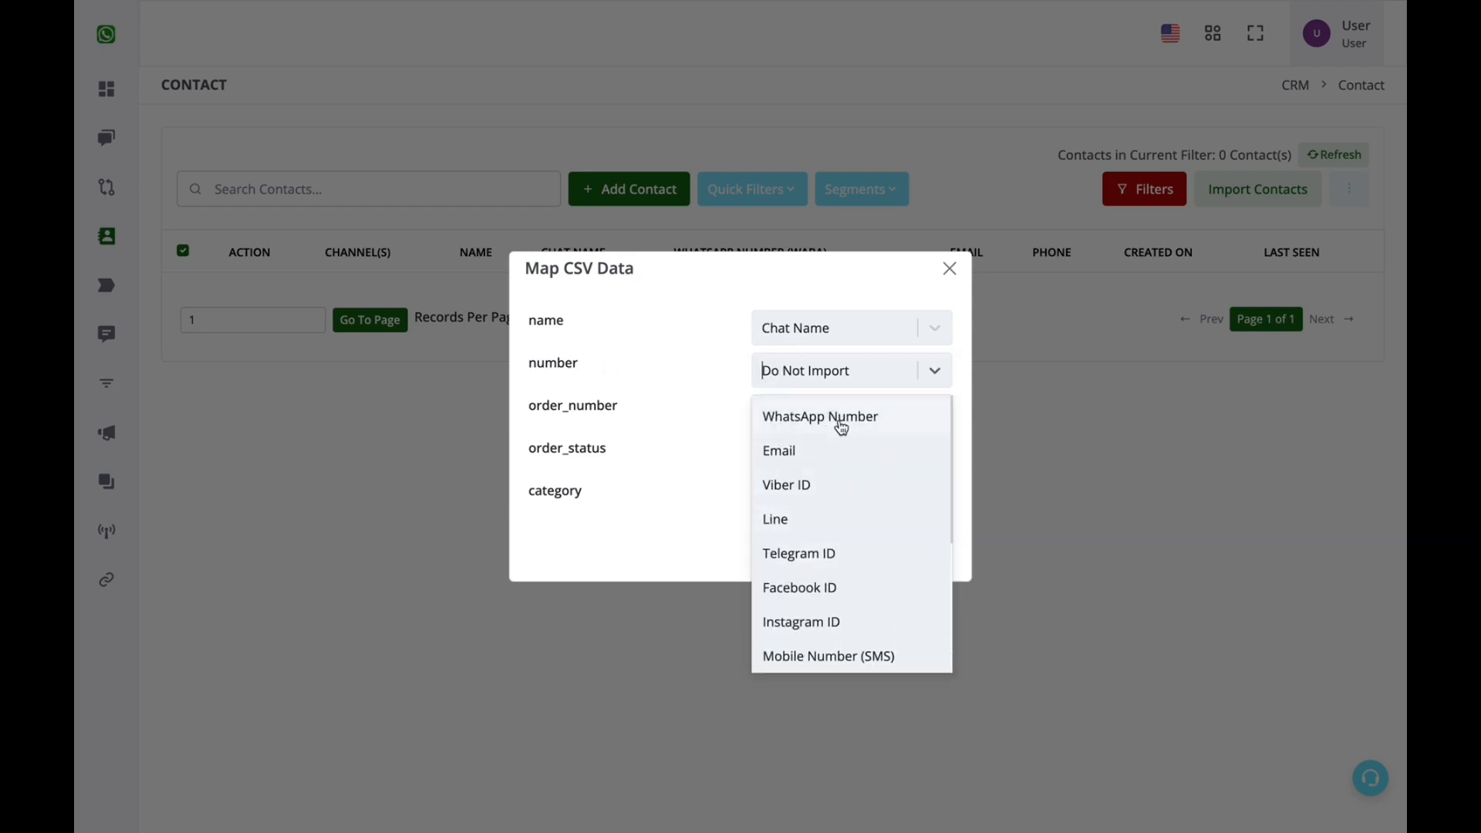
pyautogui.scroll(-1, 820, 525)
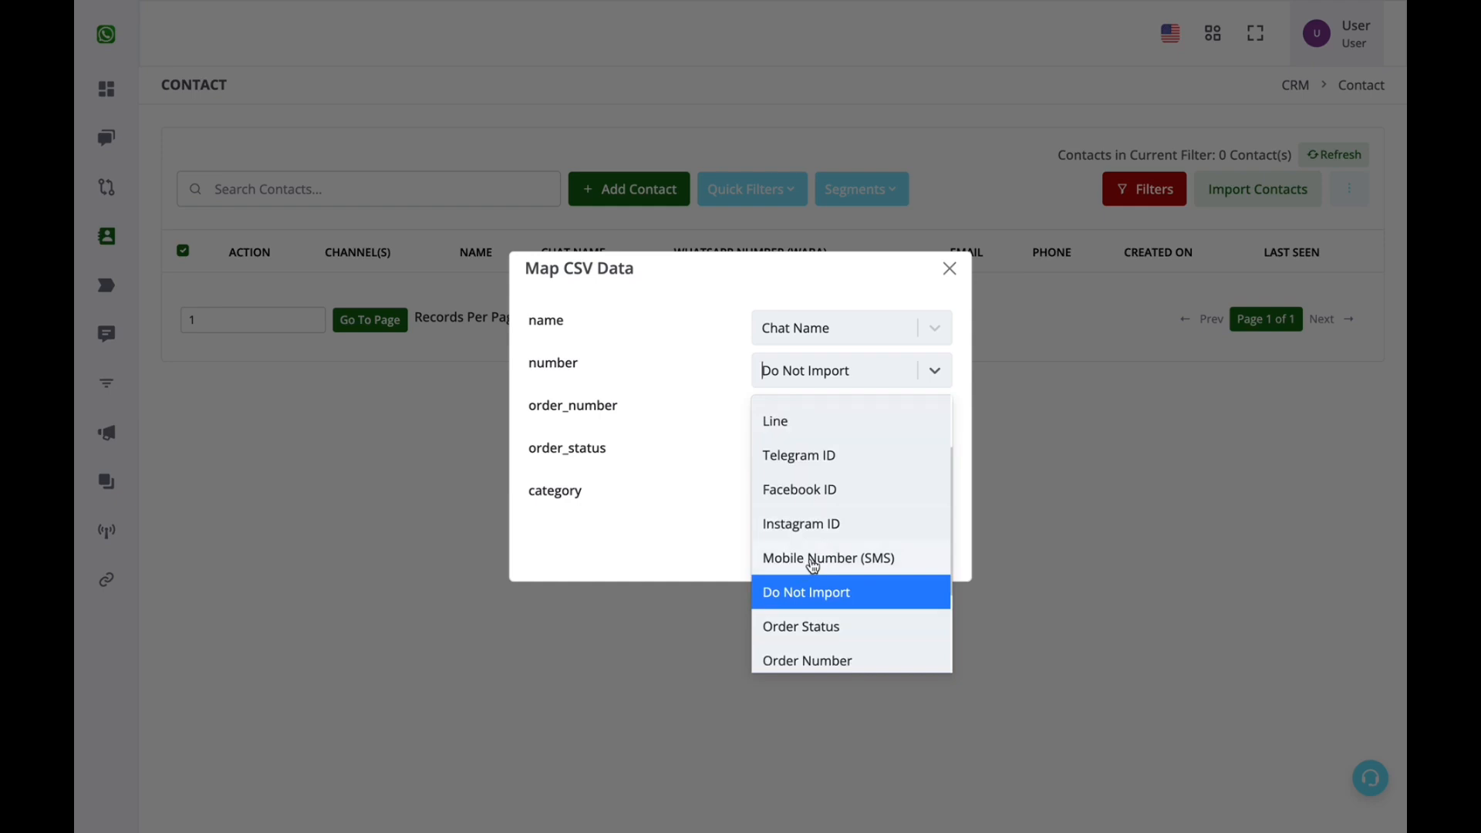
pyautogui.scroll(1, 864, 571)
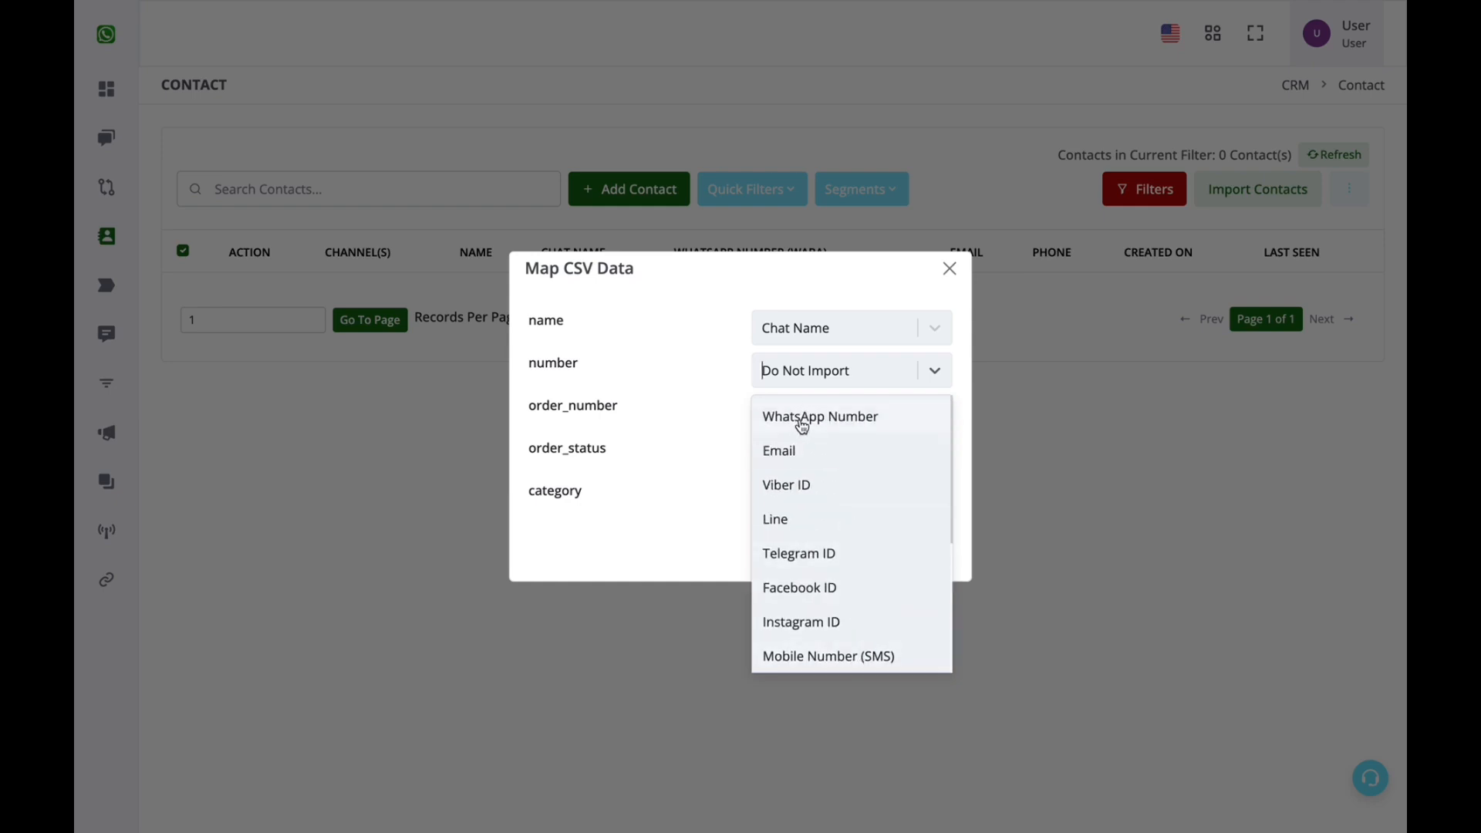
pyautogui.click(802, 423)
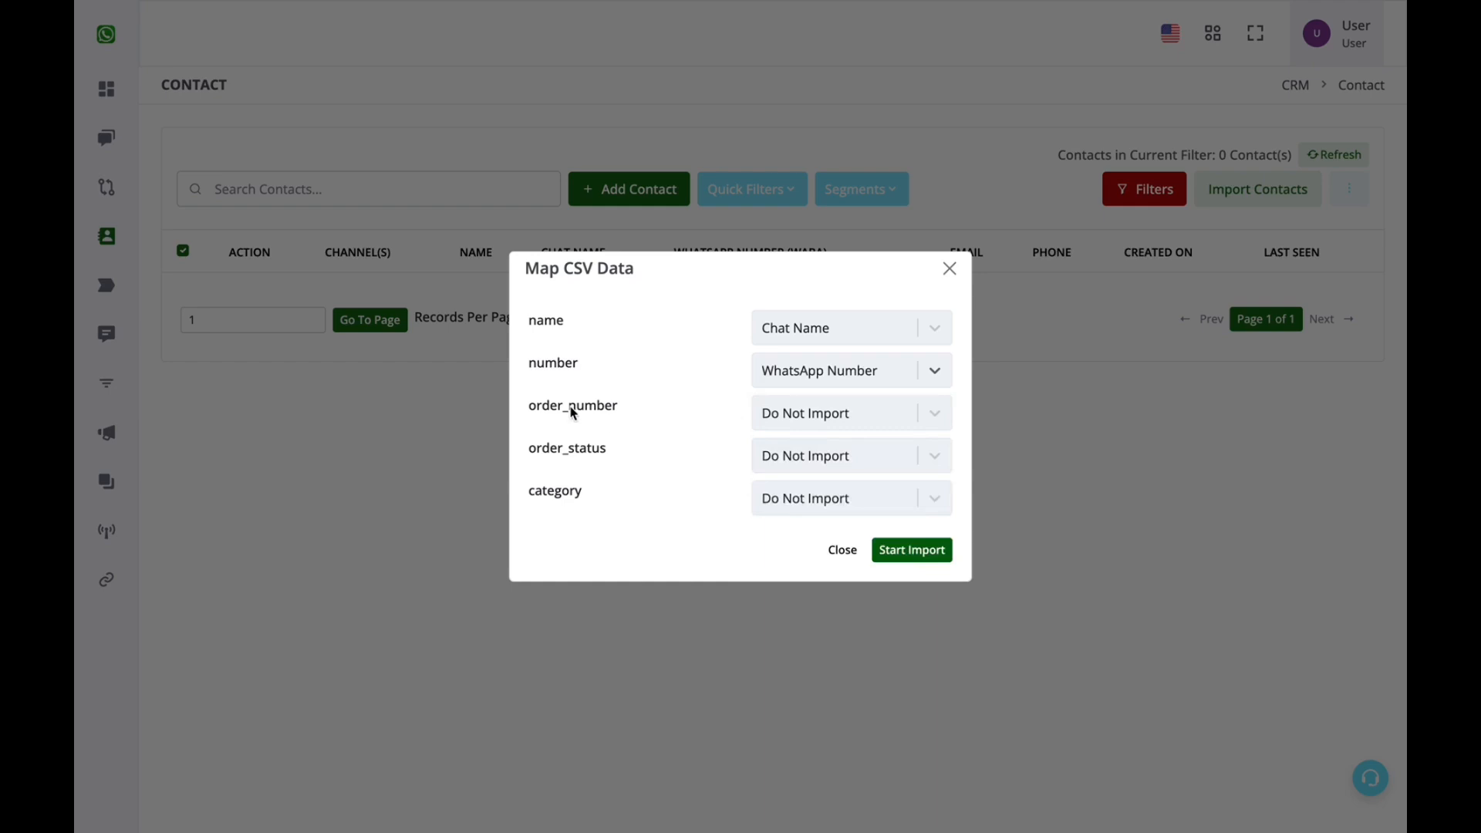
# - Map the order_number column to Order Number and the order_status column to Order Status
pyautogui.click(819, 420)
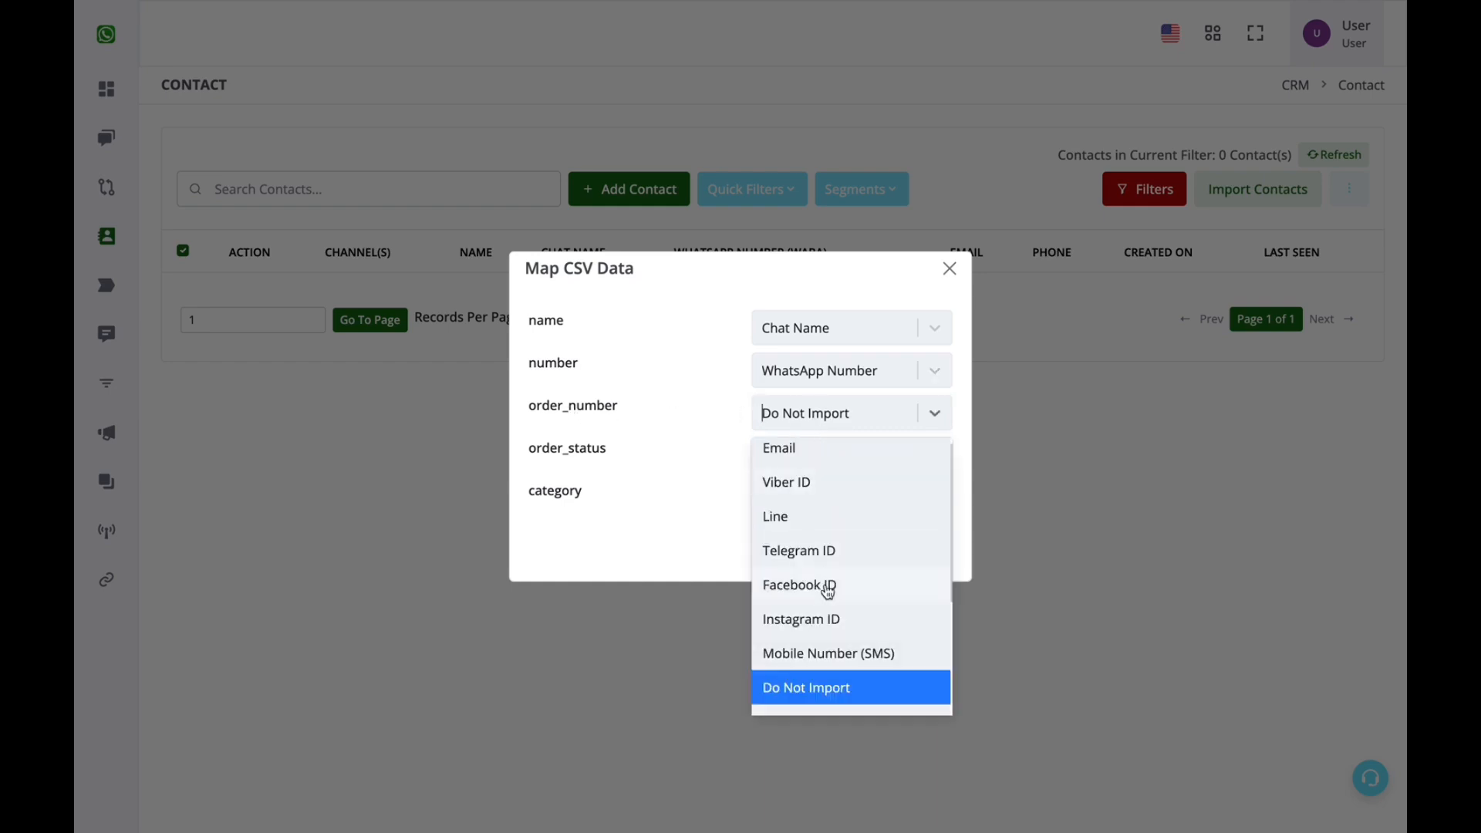
pyautogui.scroll(-2, 825, 590)
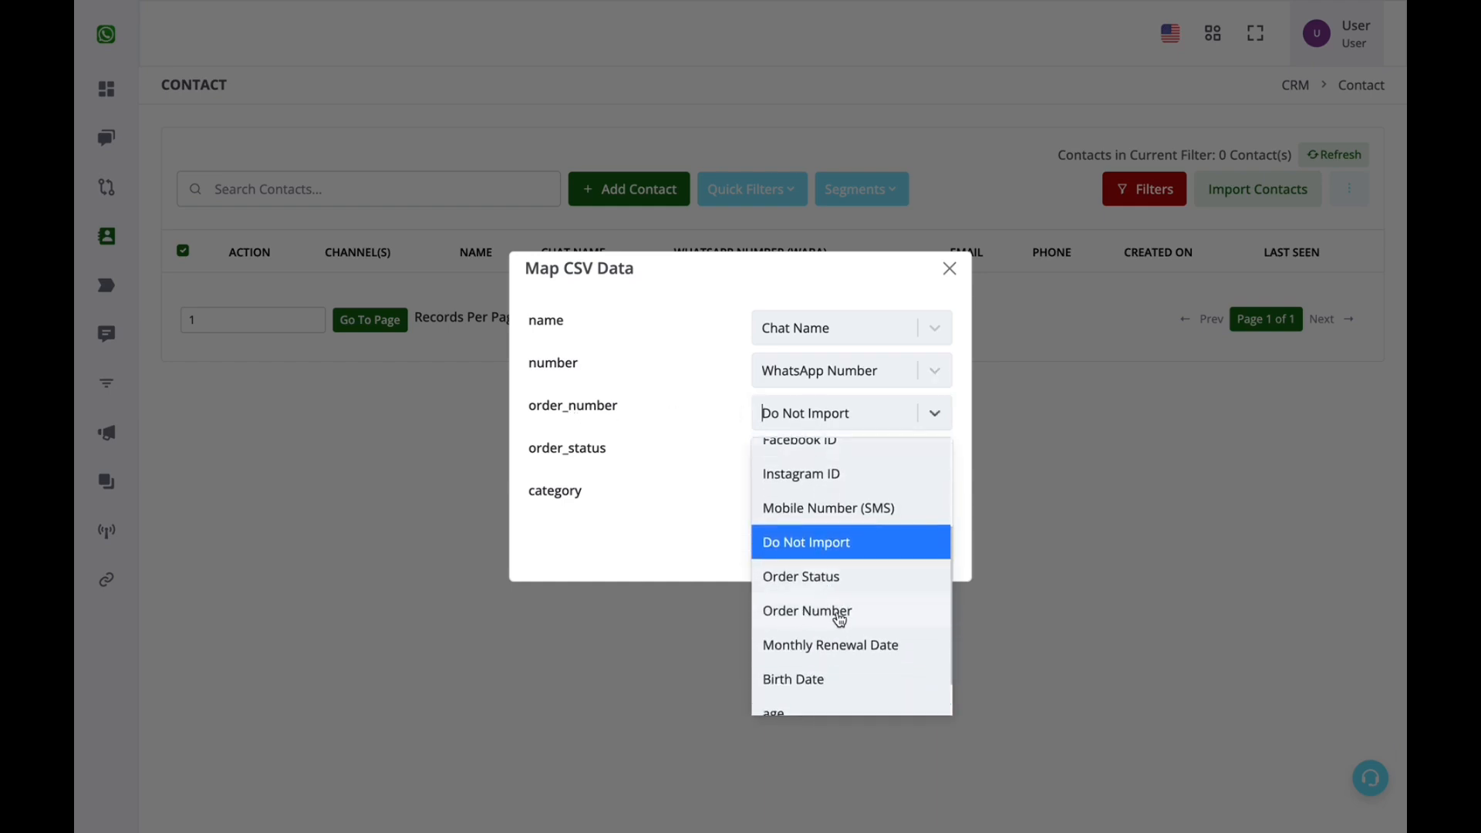
pyautogui.click(836, 617)
pyautogui.click(831, 476)
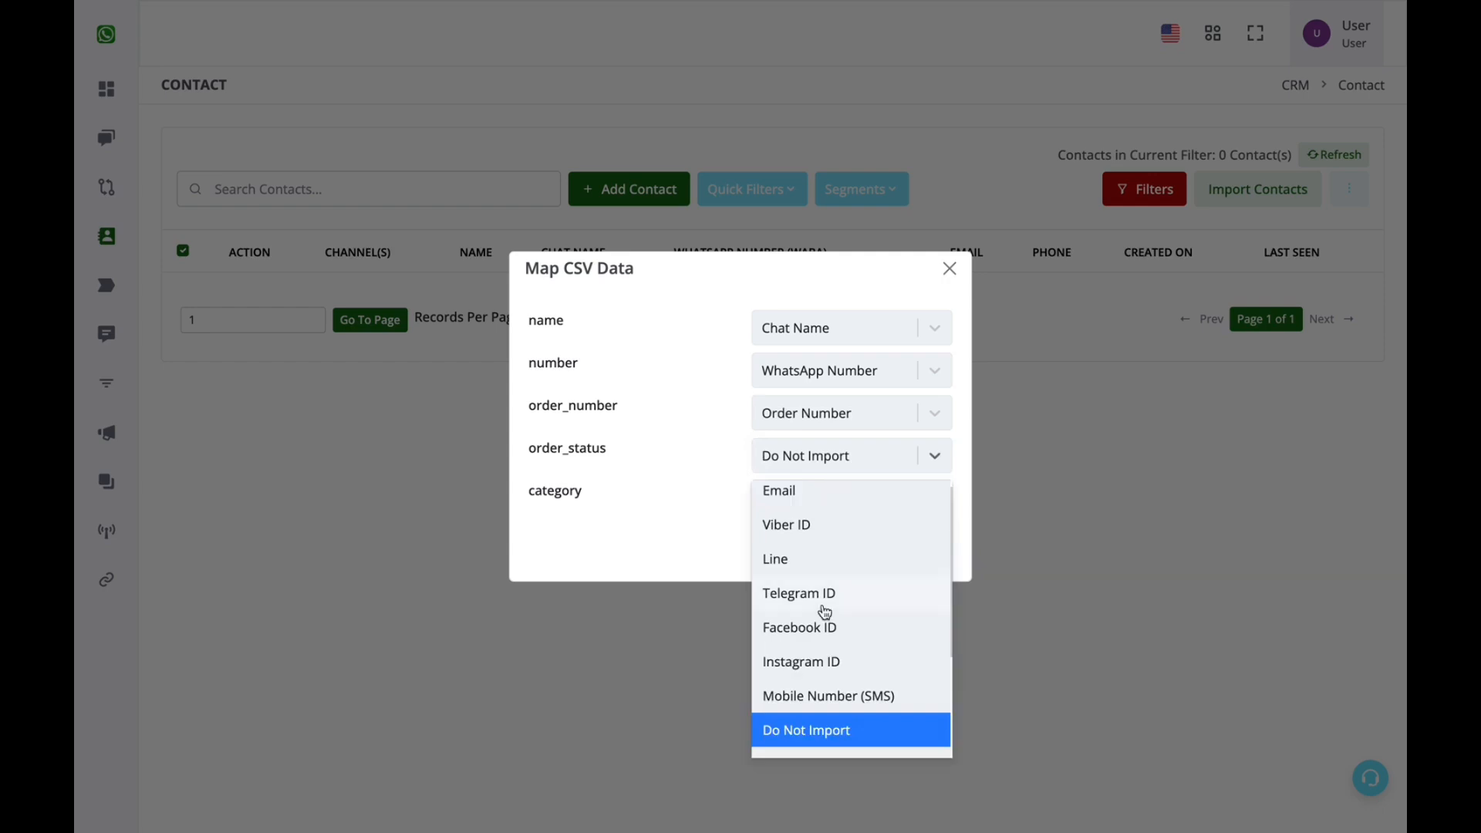
pyautogui.scroll(-2, 823, 615)
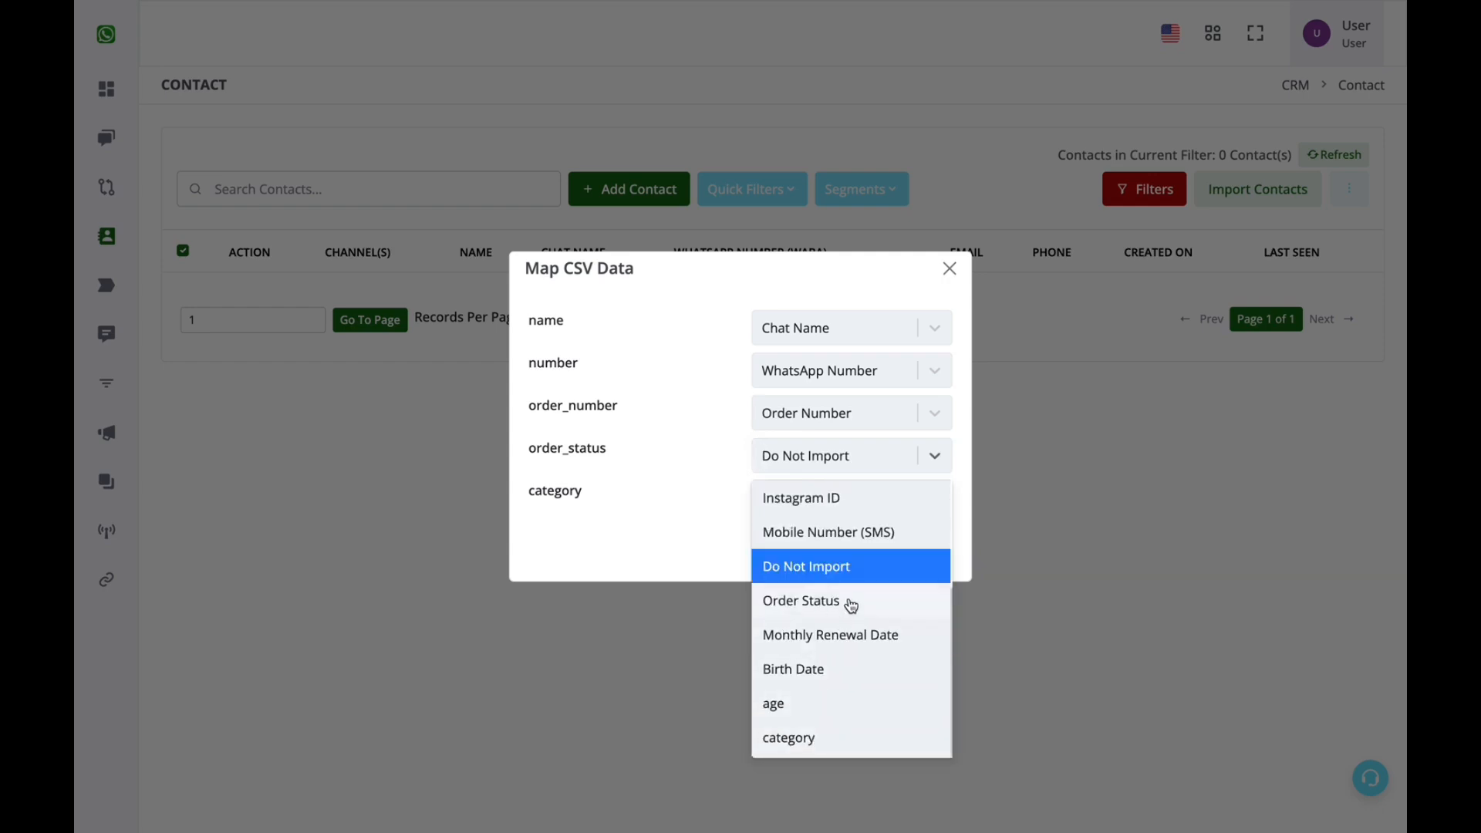
pyautogui.click(845, 601)
# - Map the category column to the category field, and run the contact import through to its closing confirmation
pyautogui.click(834, 514)
pyautogui.scroll(-2, 822, 661)
pyautogui.click(815, 783)
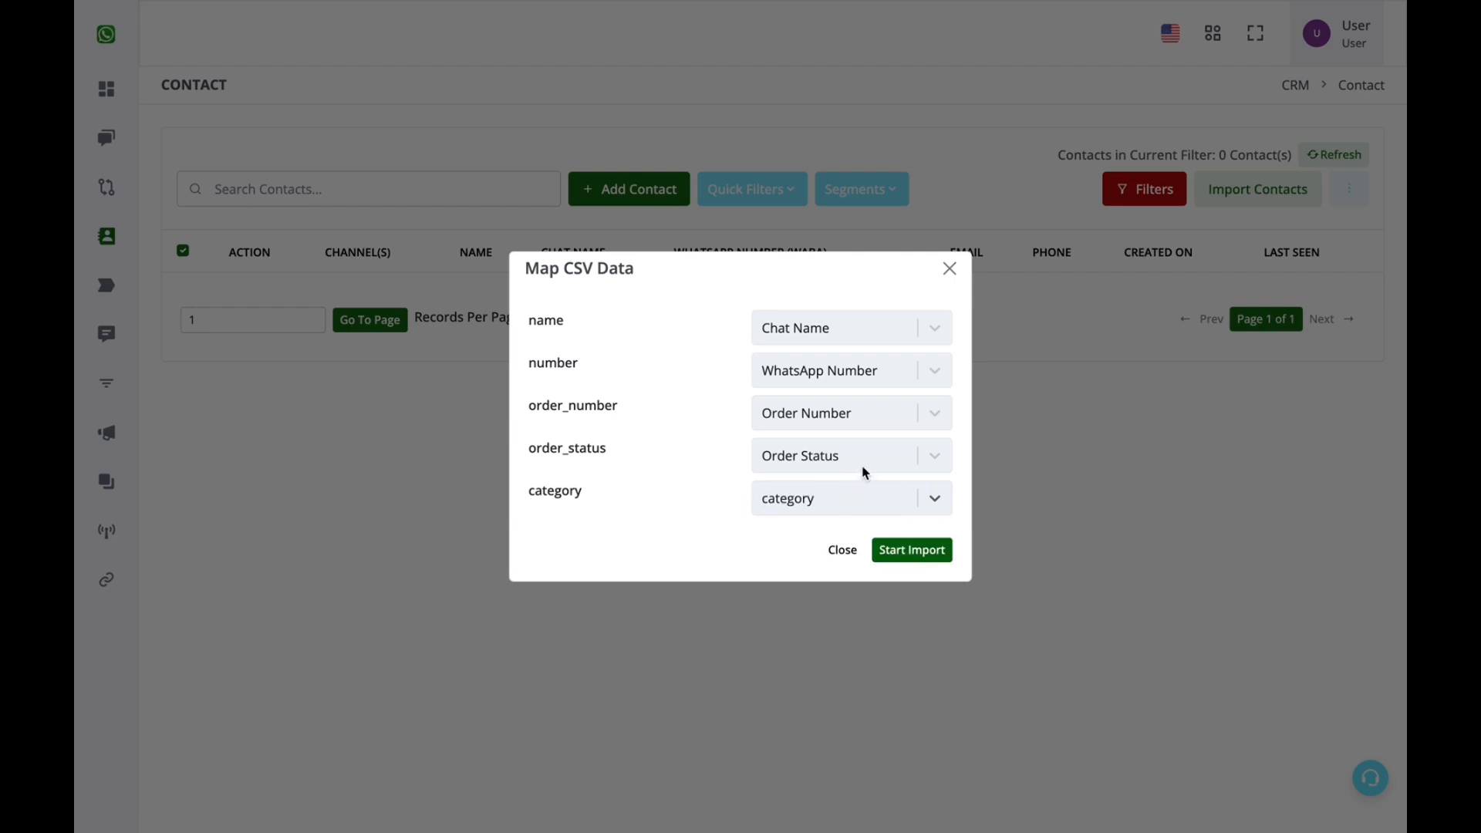
pyautogui.click(878, 507)
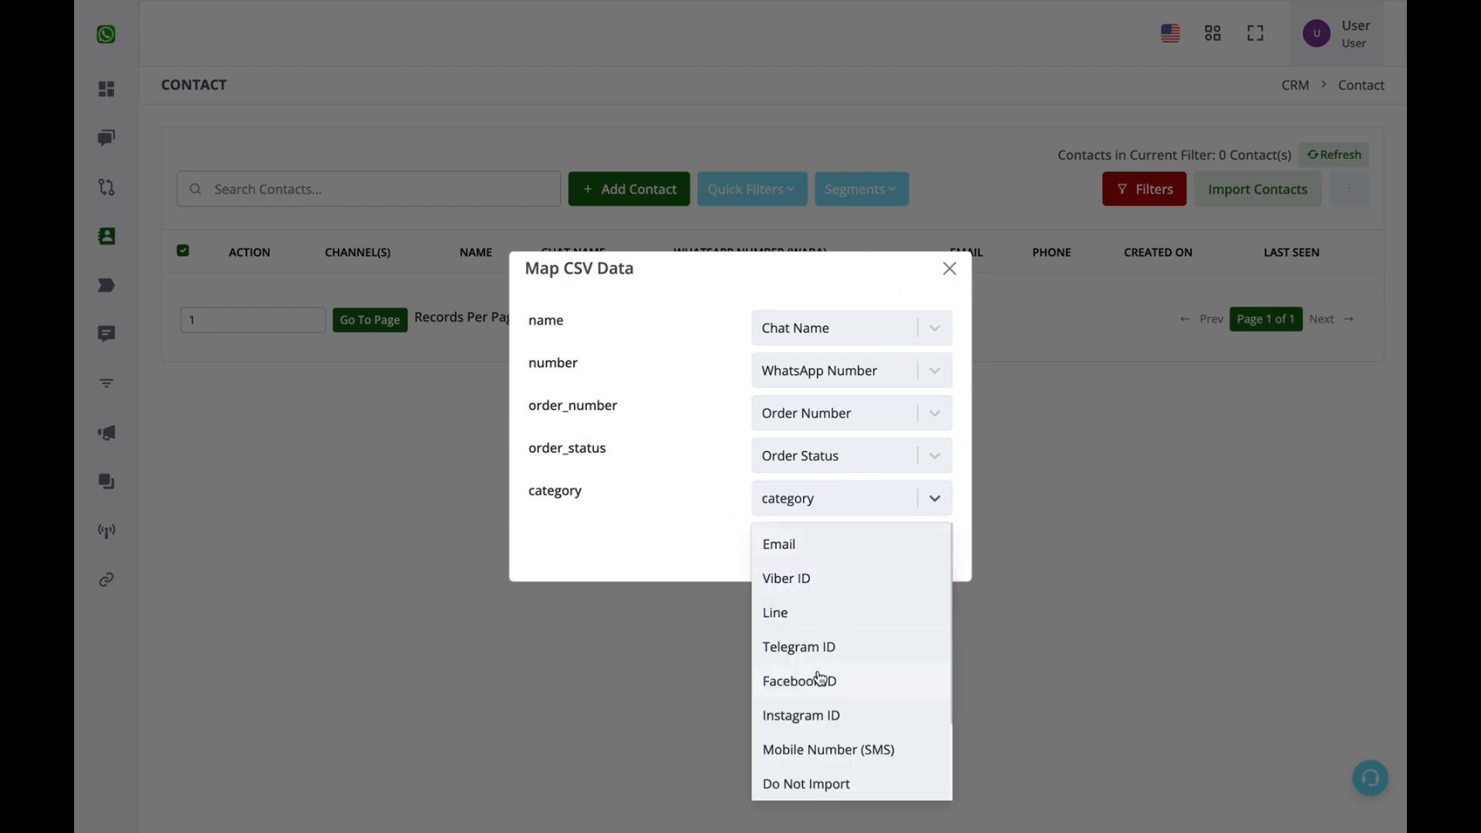
pyautogui.click(630, 530)
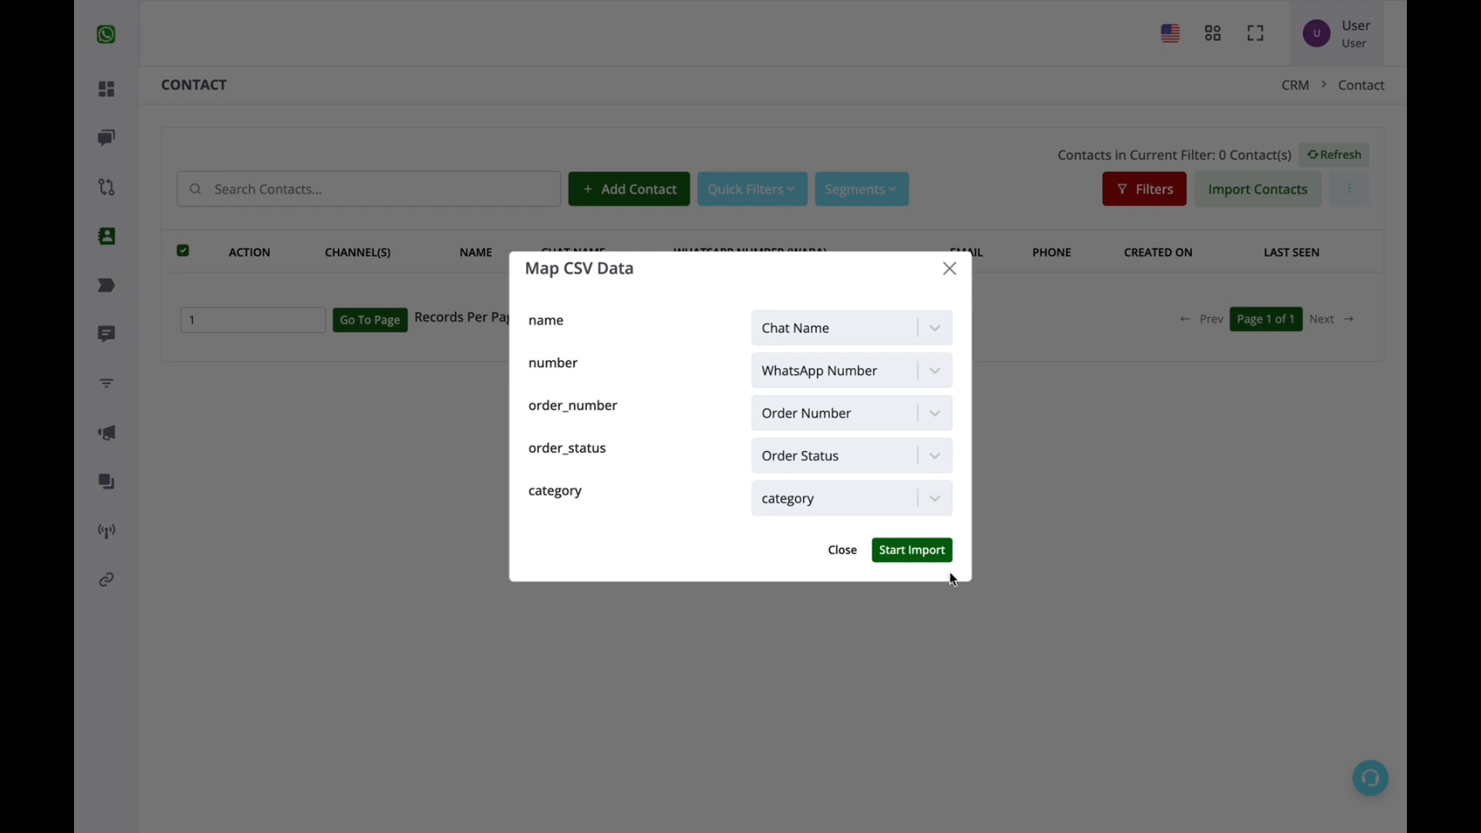
pyautogui.click(934, 552)
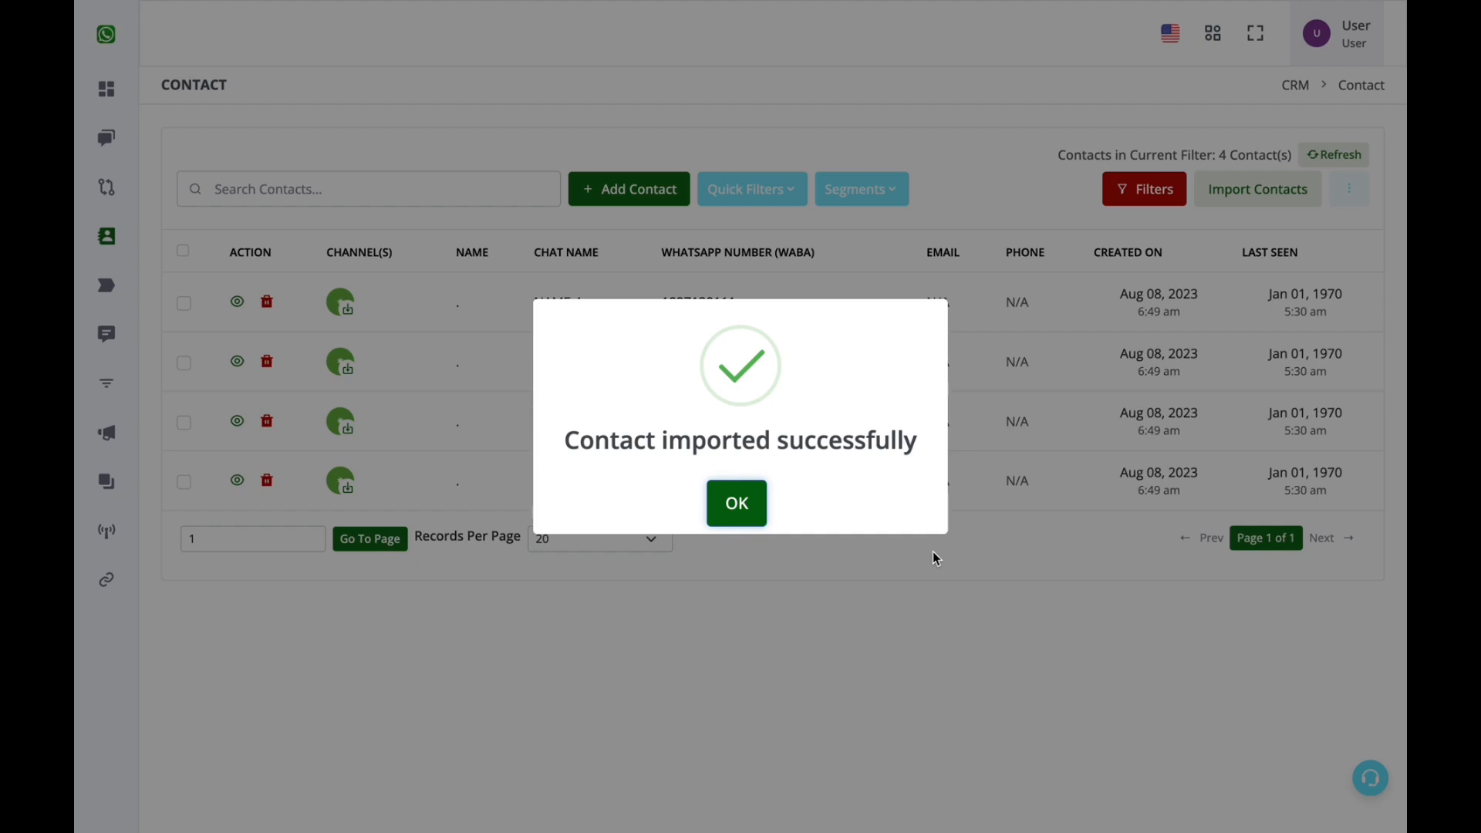
pyautogui.click(735, 506)
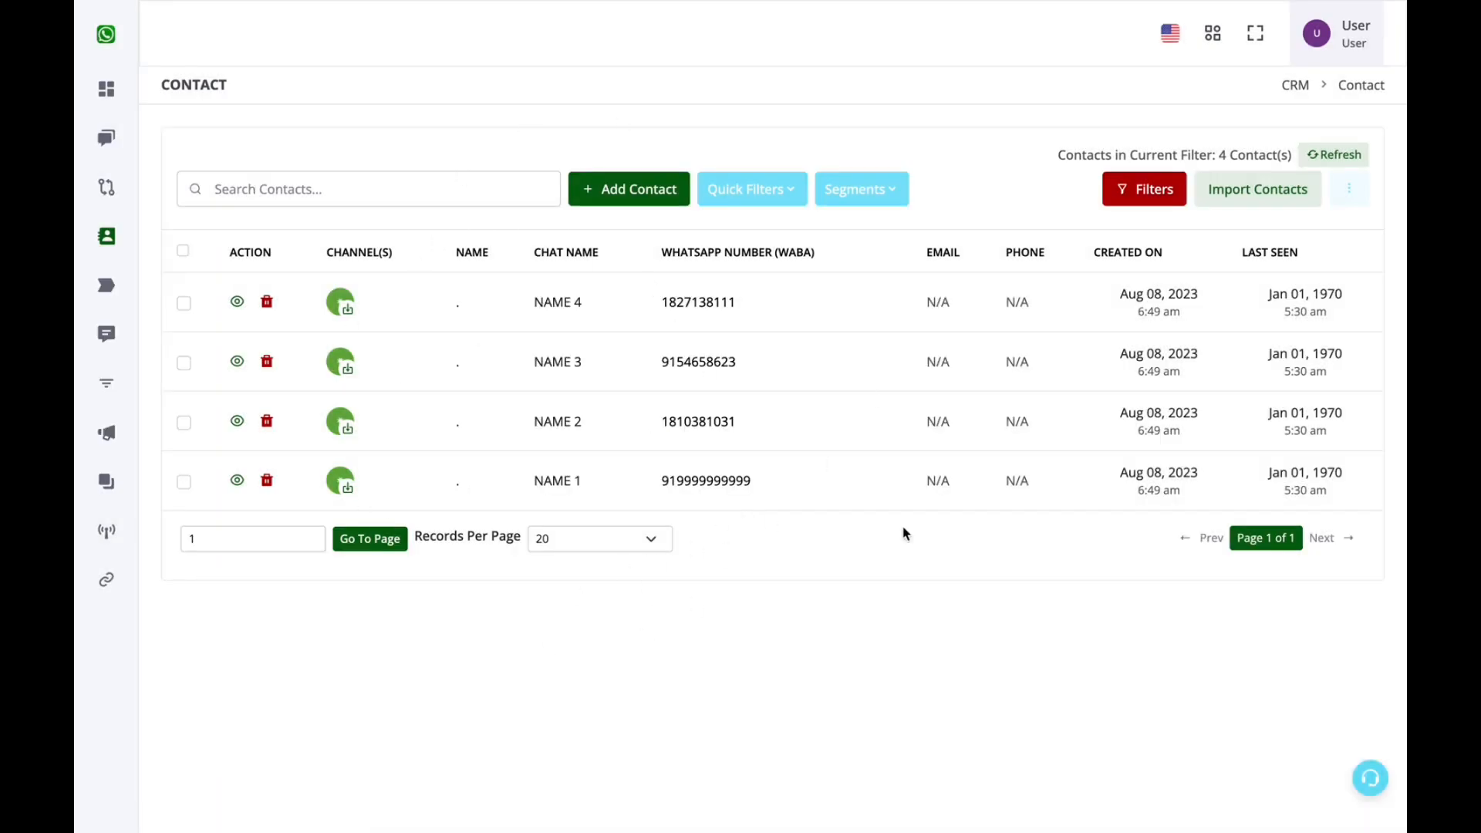
# - Review the list of custom fields in the CRM and return to the Contacts page
pyautogui.moveTo(279, 301)
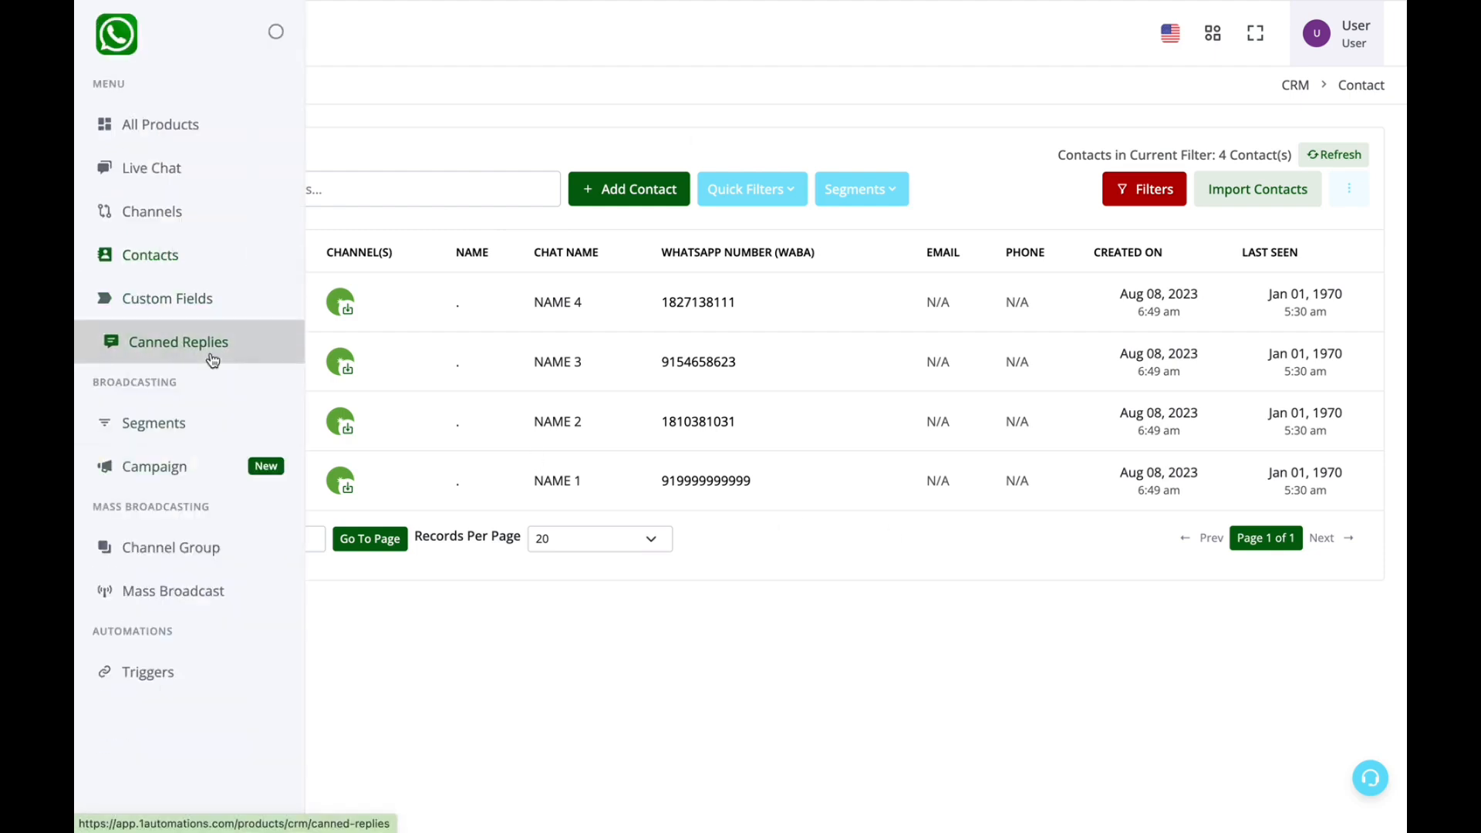
pyautogui.click(208, 301)
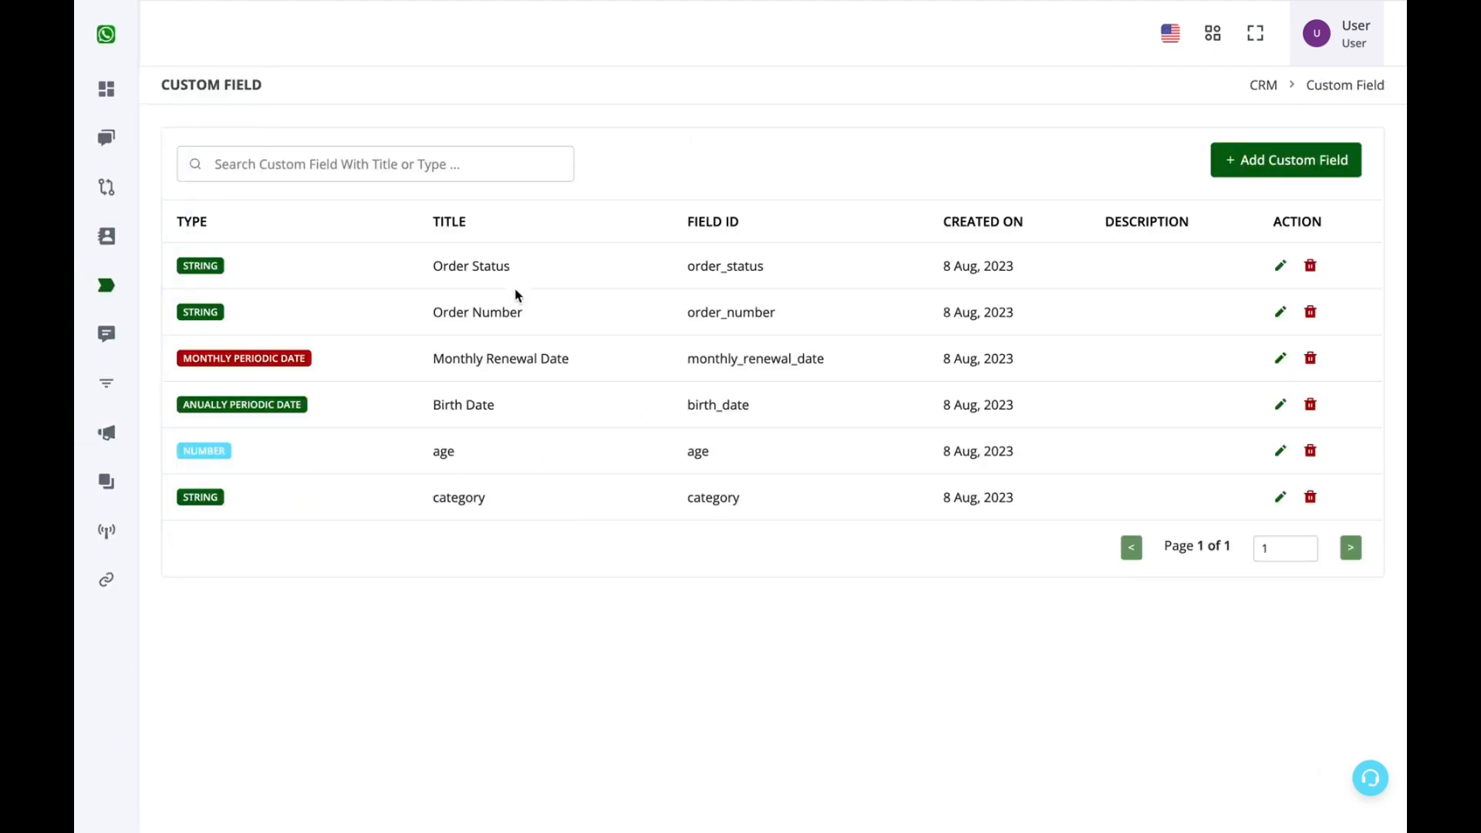
pyautogui.moveTo(108, 254)
pyautogui.click(160, 248)
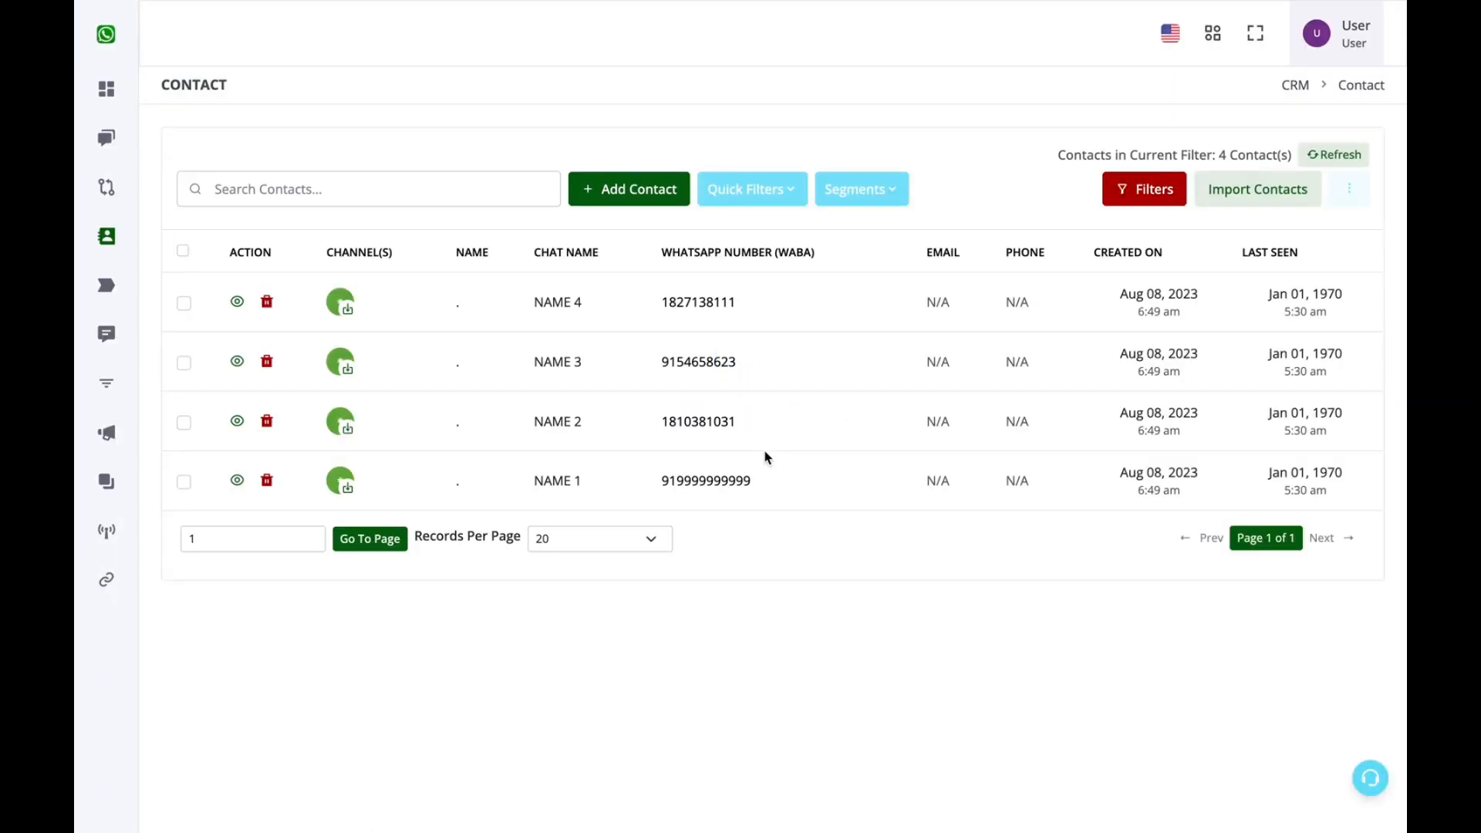
# - Examine the general and custom details of the first contact in the list, and close them
pyautogui.click(238, 303)
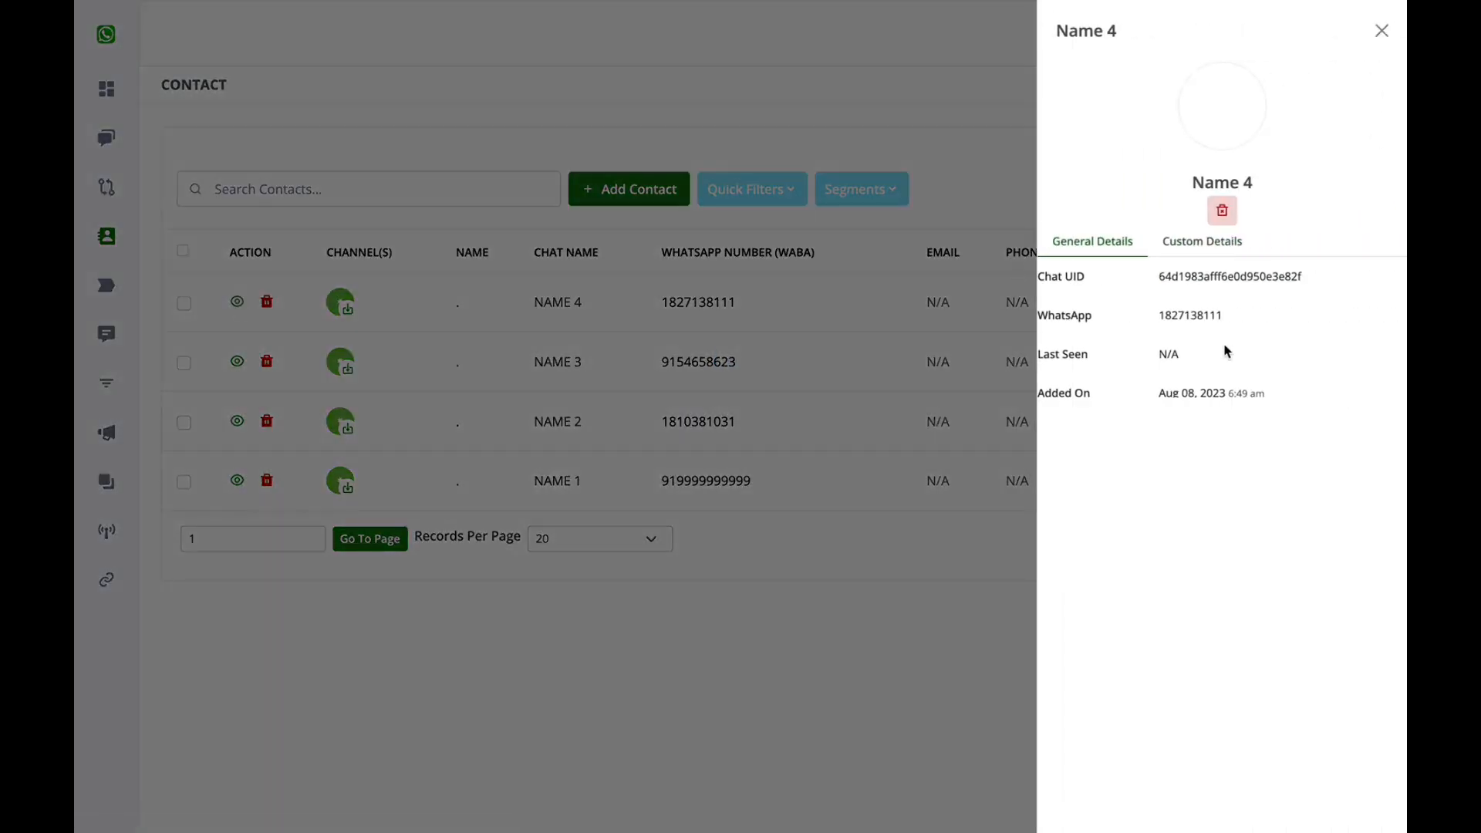
pyautogui.click(1174, 242)
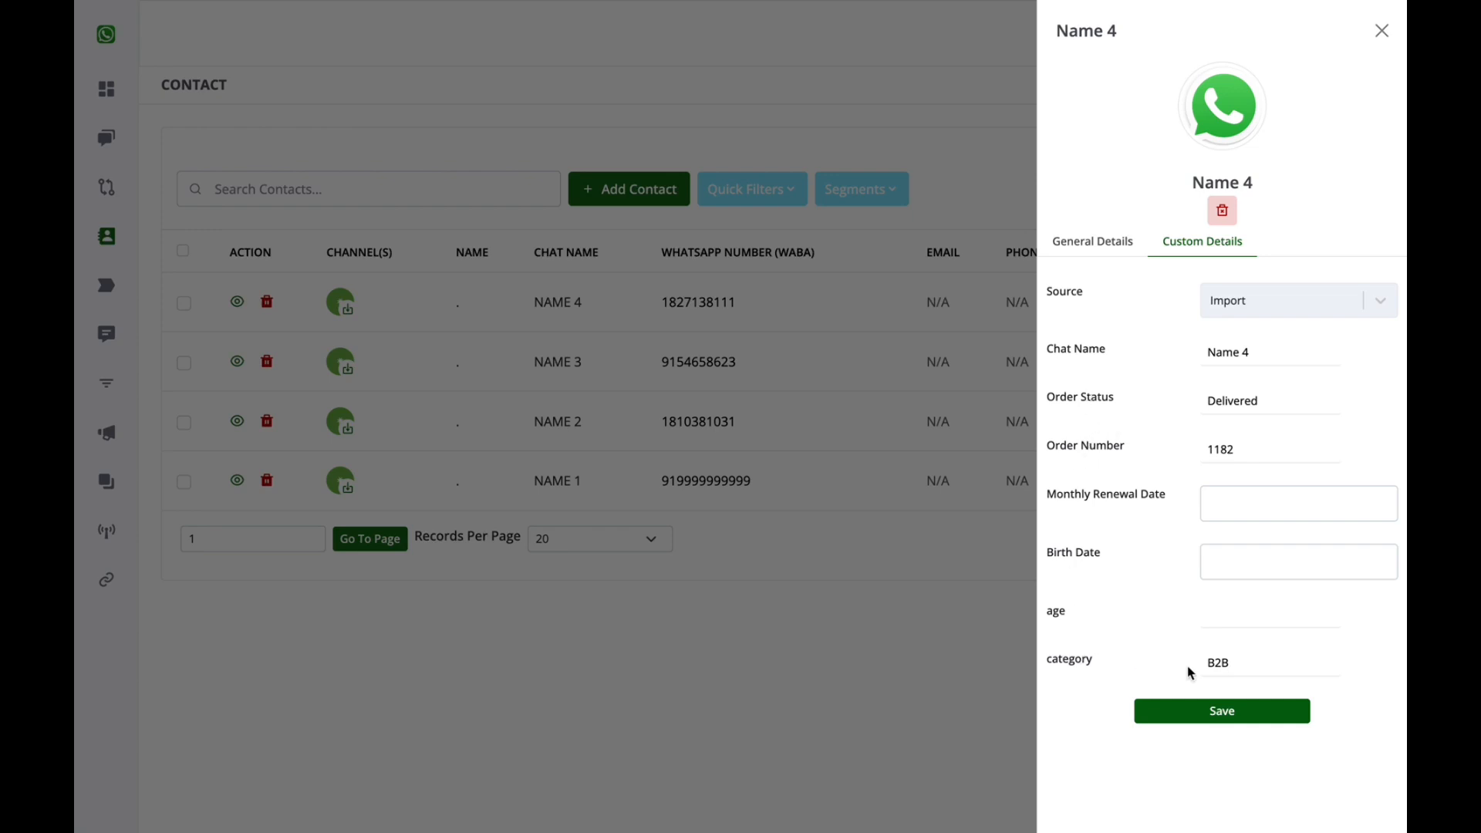
pyautogui.click(944, 631)
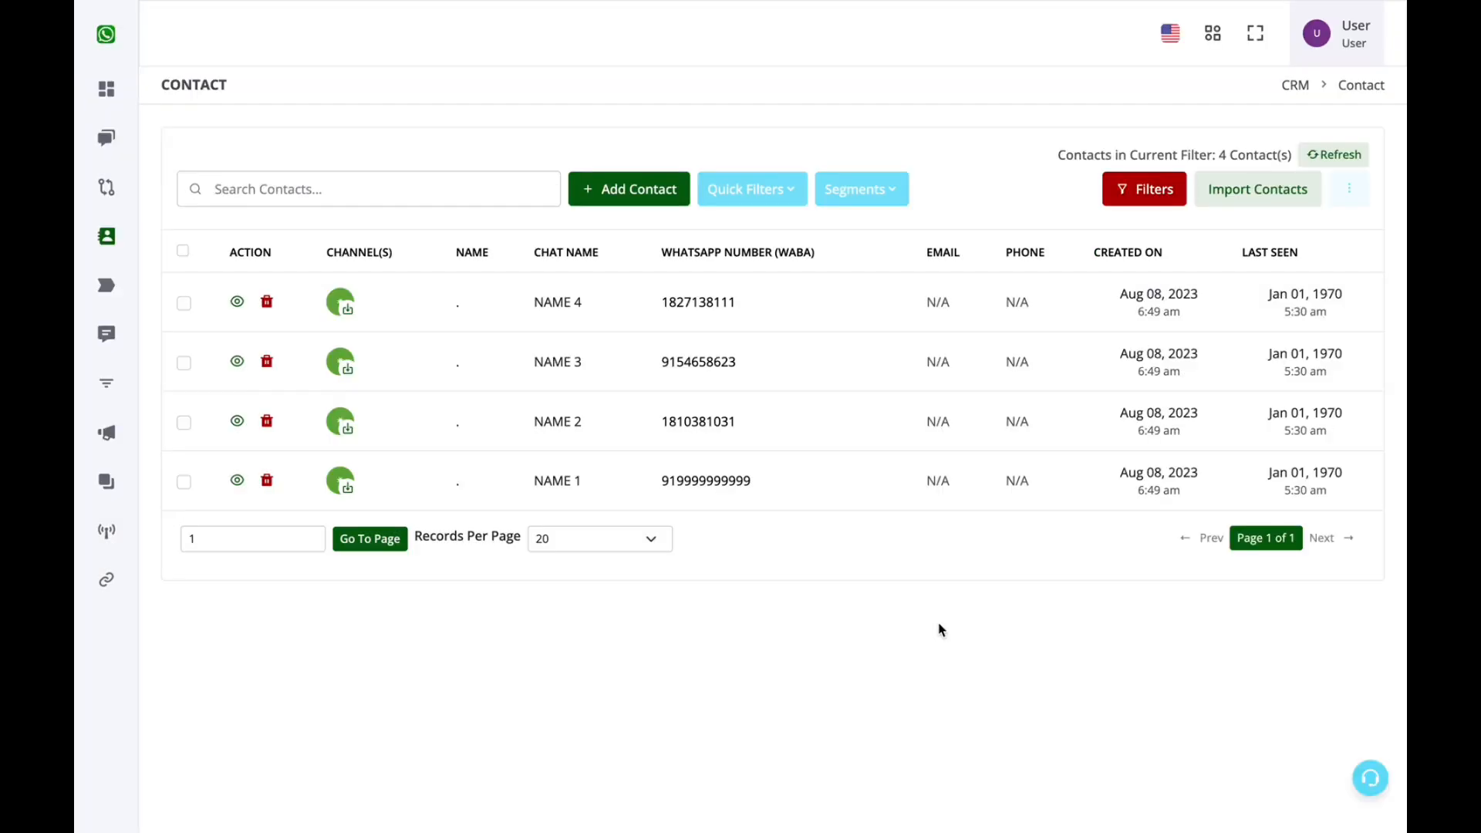
# - Add the Order Status, Order Number and category columns to the contacts table and save the column selection
pyautogui.click(1348, 199)
pyautogui.click(1313, 263)
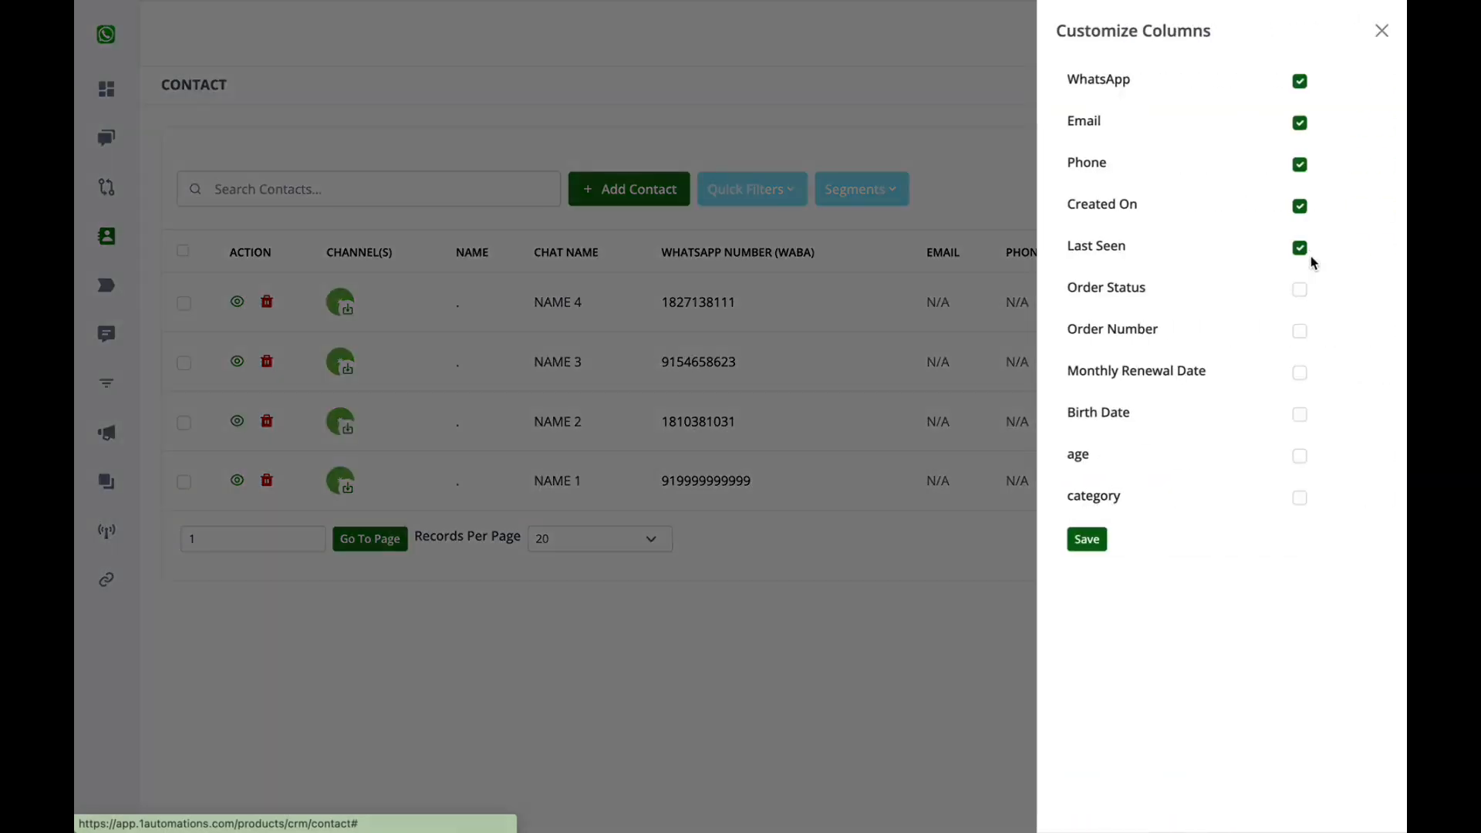
pyautogui.click(1302, 297)
pyautogui.click(1302, 331)
pyautogui.click(1300, 498)
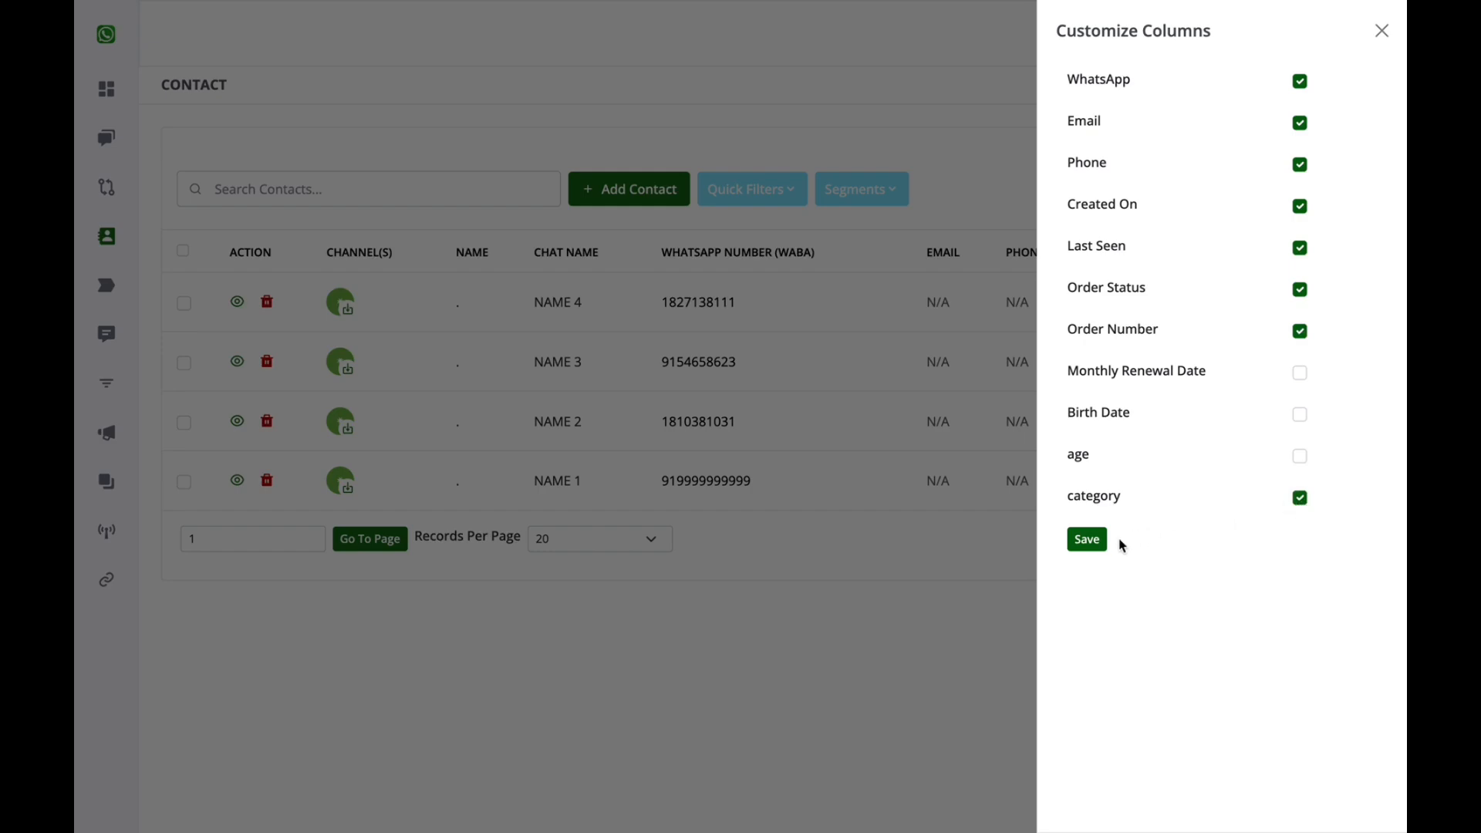
pyautogui.click(1088, 540)
pyautogui.click(728, 521)
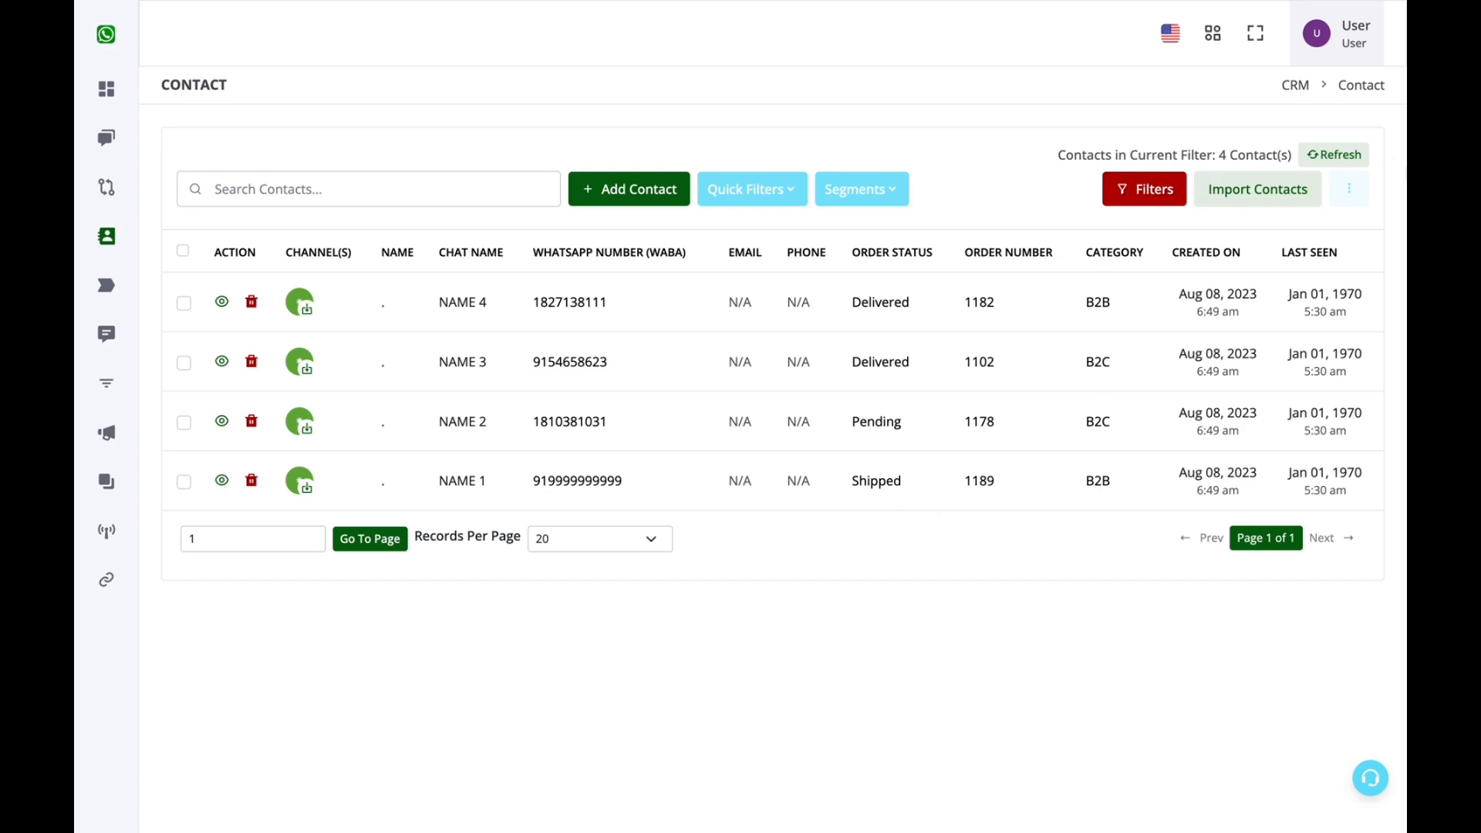
# - Review the column selection of the contacts table and close it without changing anything
pyautogui.click(1361, 191)
pyautogui.click(1318, 255)
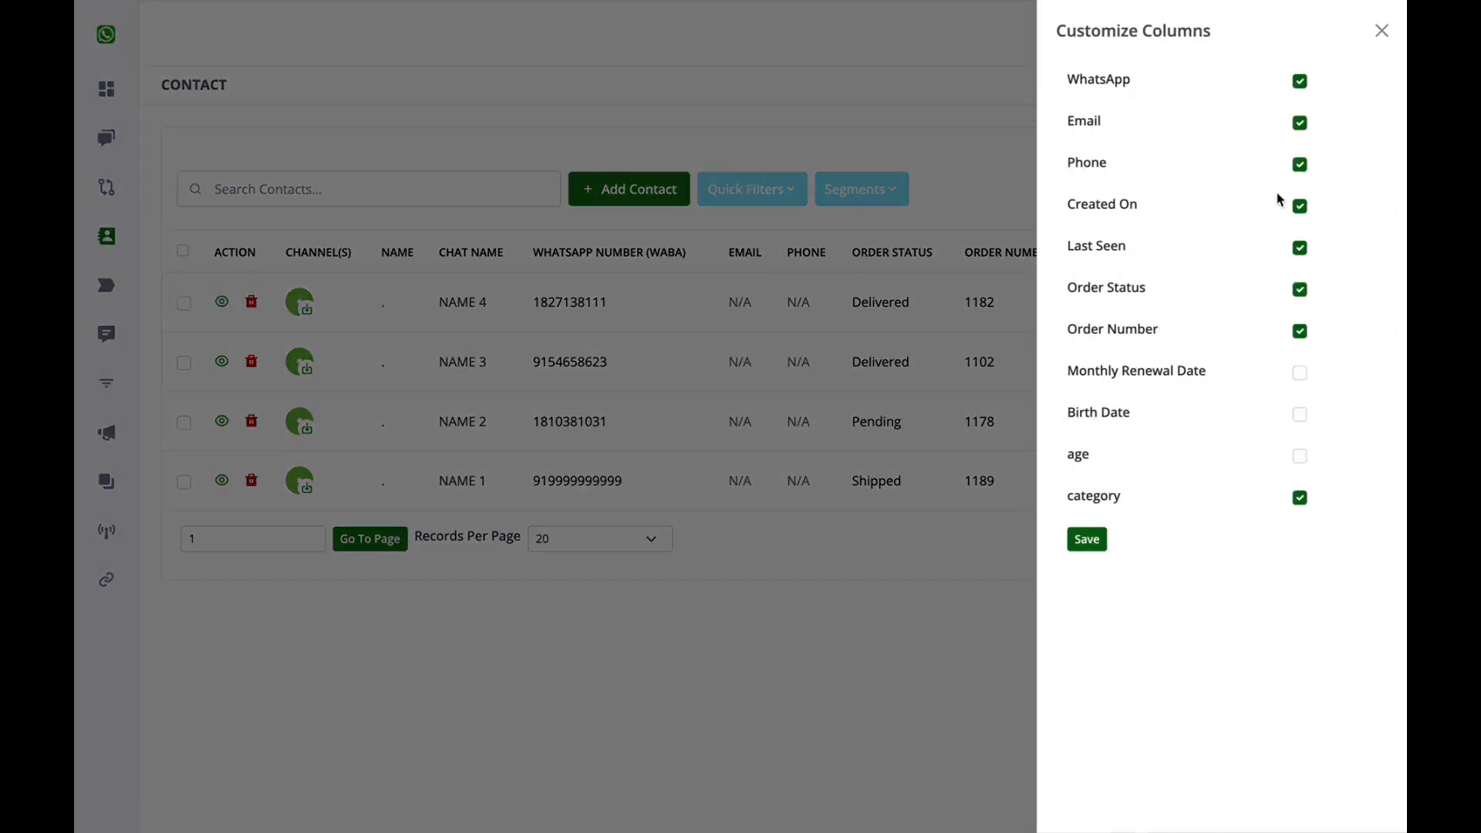
pyautogui.click(1380, 31)
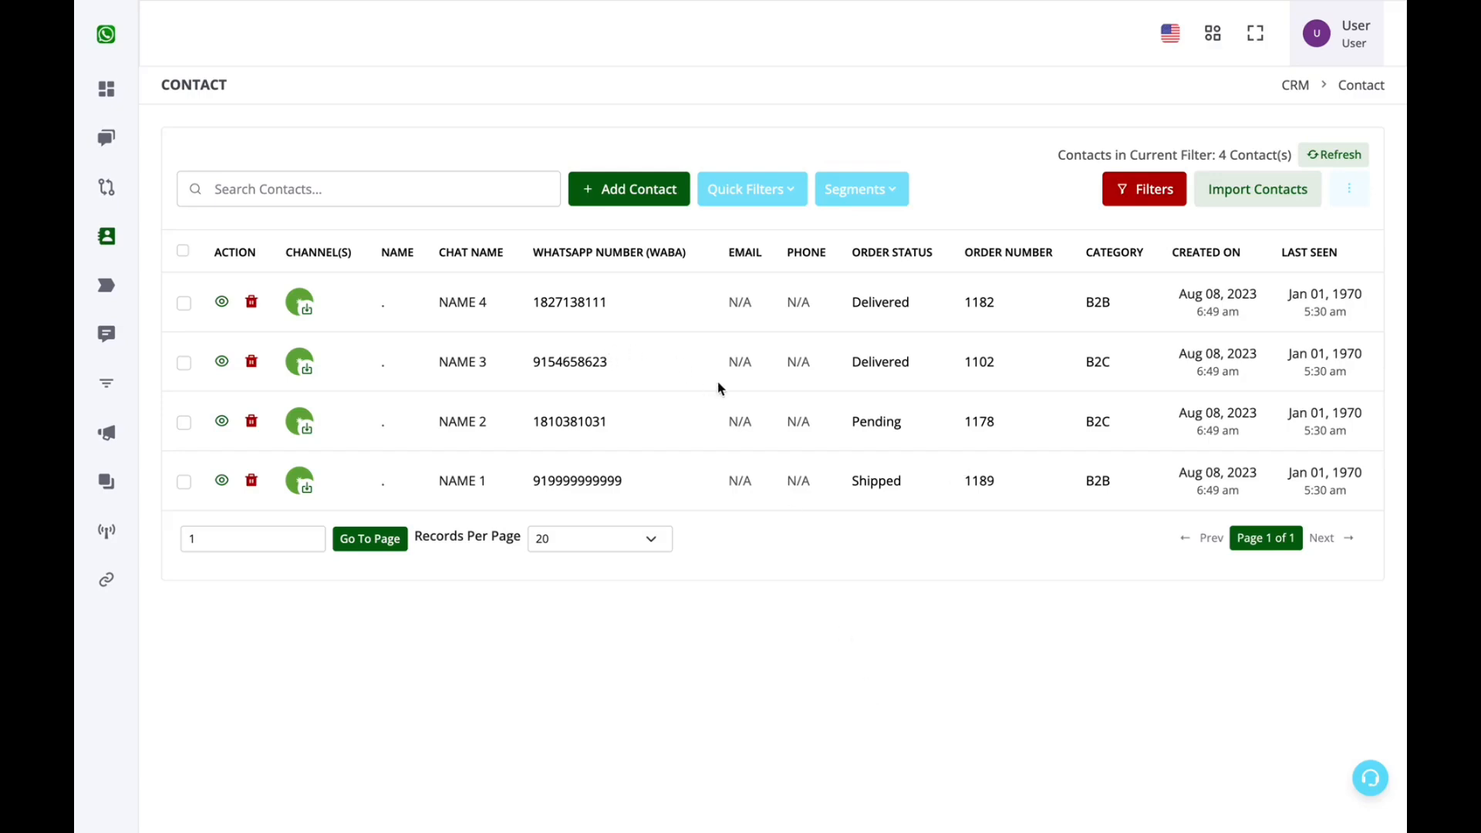
# - Go to the Campaign page and create a new campaign with the name test
pyautogui.moveTo(77, 373)
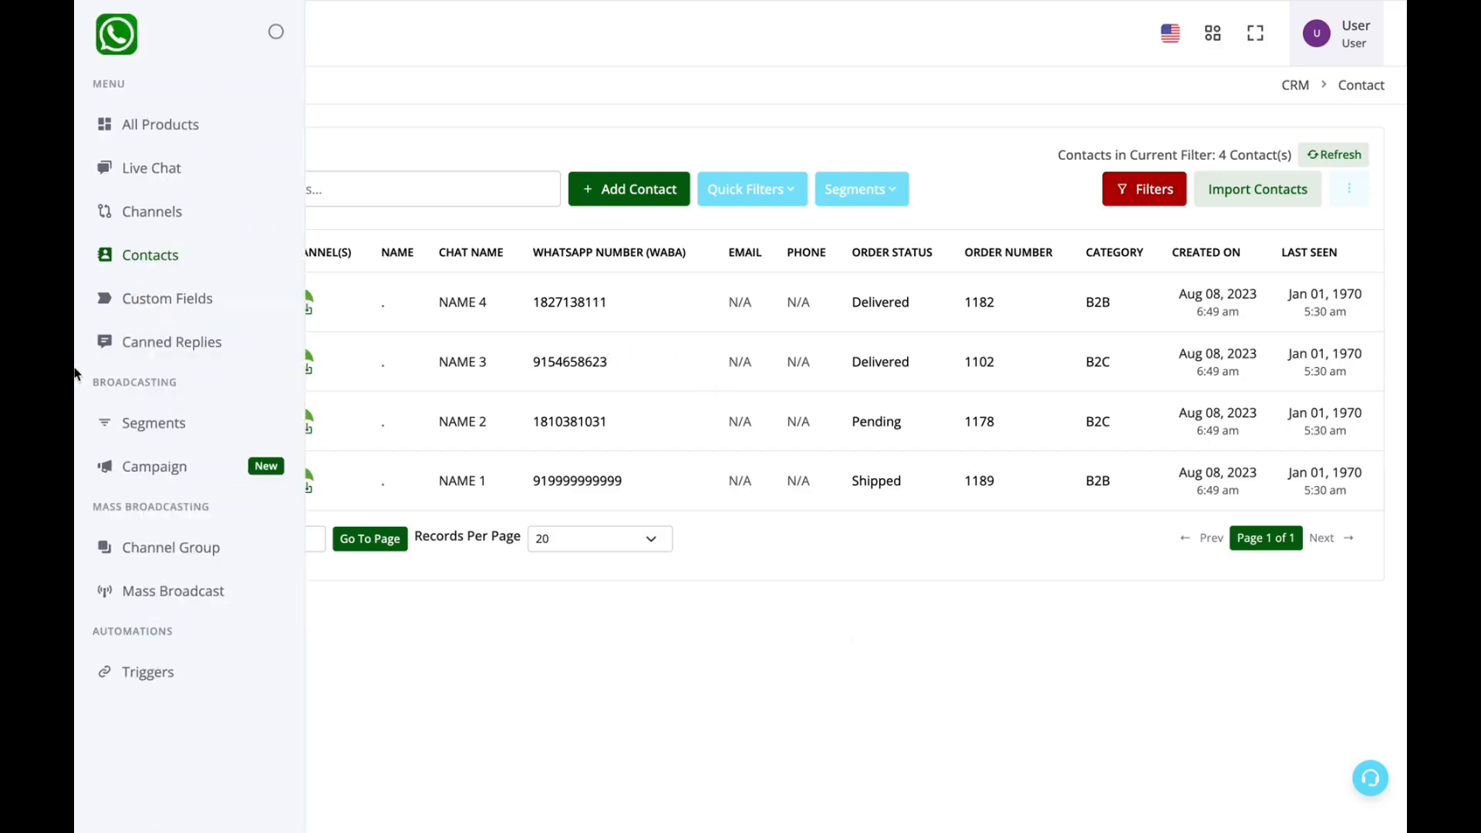
pyautogui.click(140, 472)
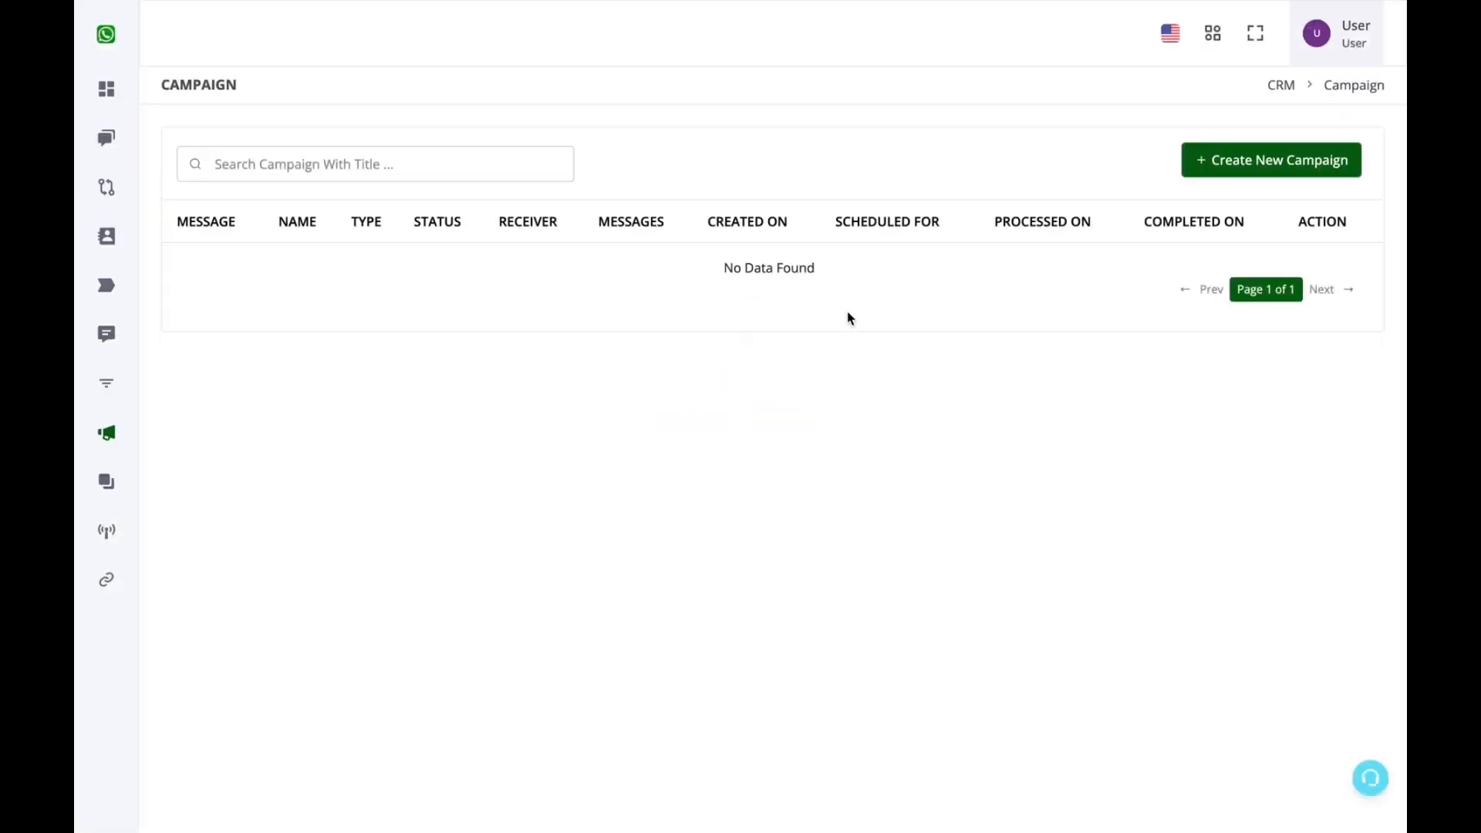
pyautogui.click(1247, 167)
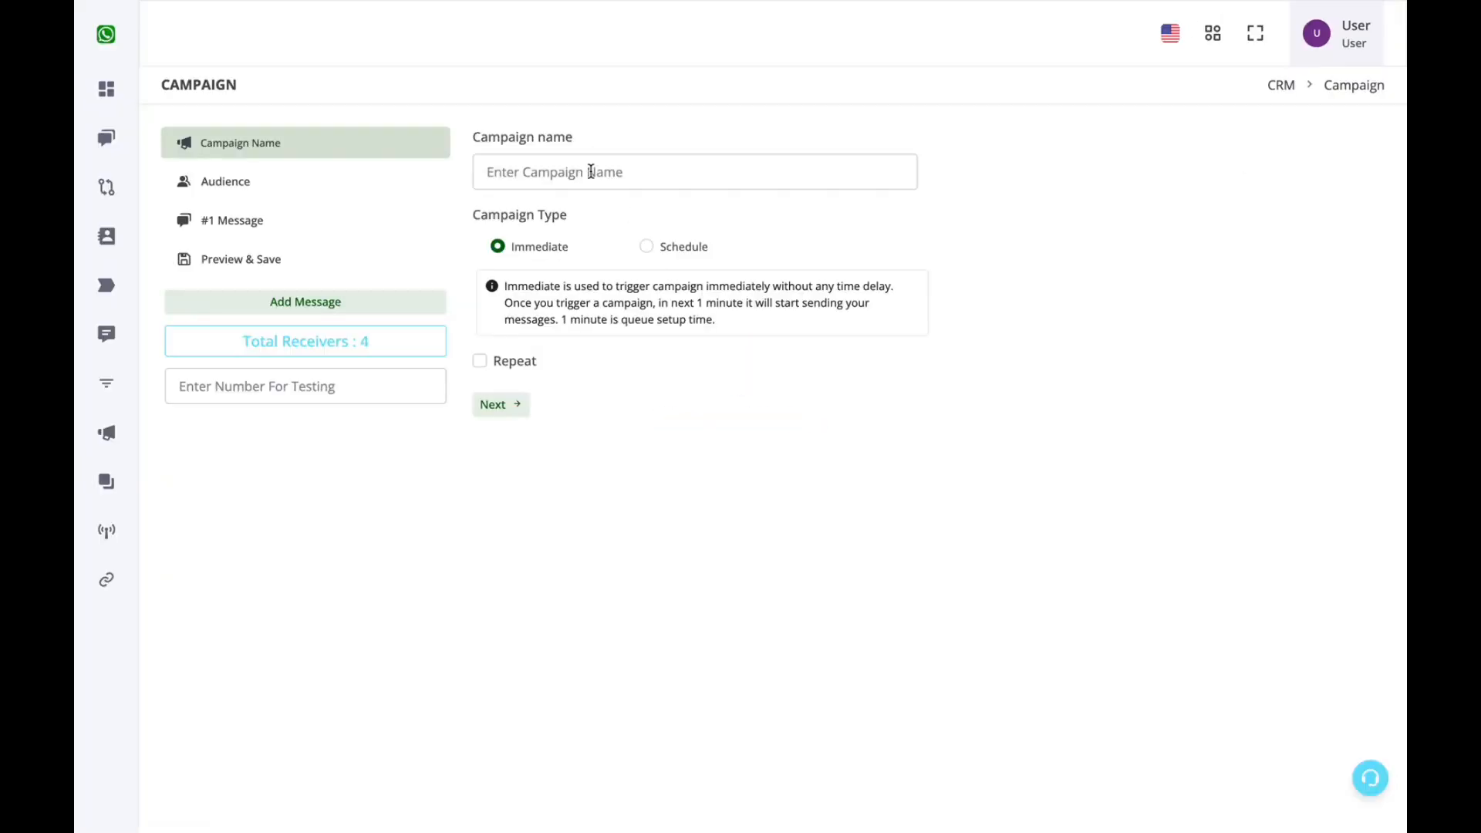
pyautogui.click(591, 171)
pyautogui.write('test')
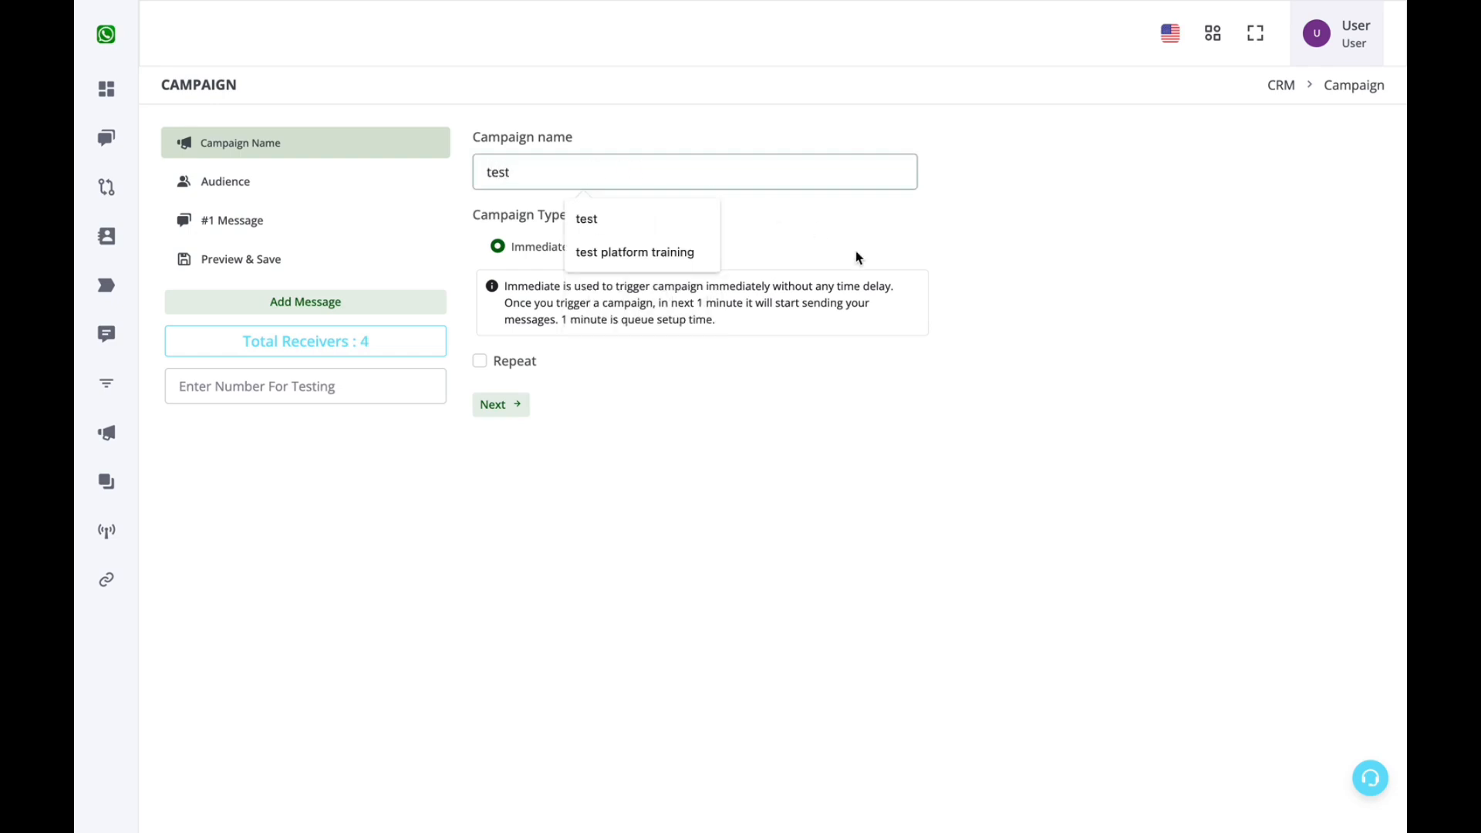
pyautogui.click(858, 257)
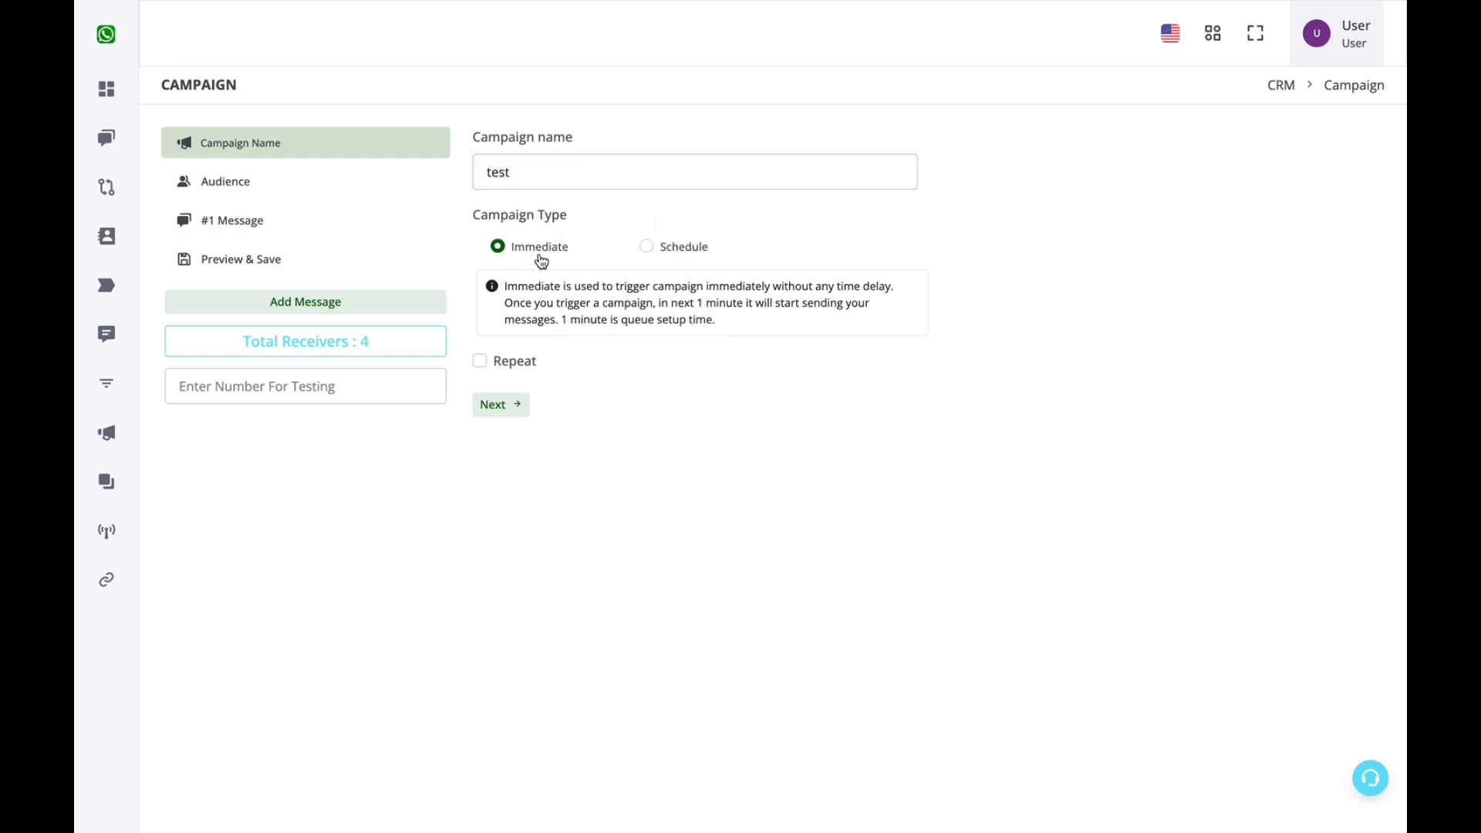
# - Try the Schedule campaign type, view its date and time picker, and set the type back to Immediate
pyautogui.click(678, 249)
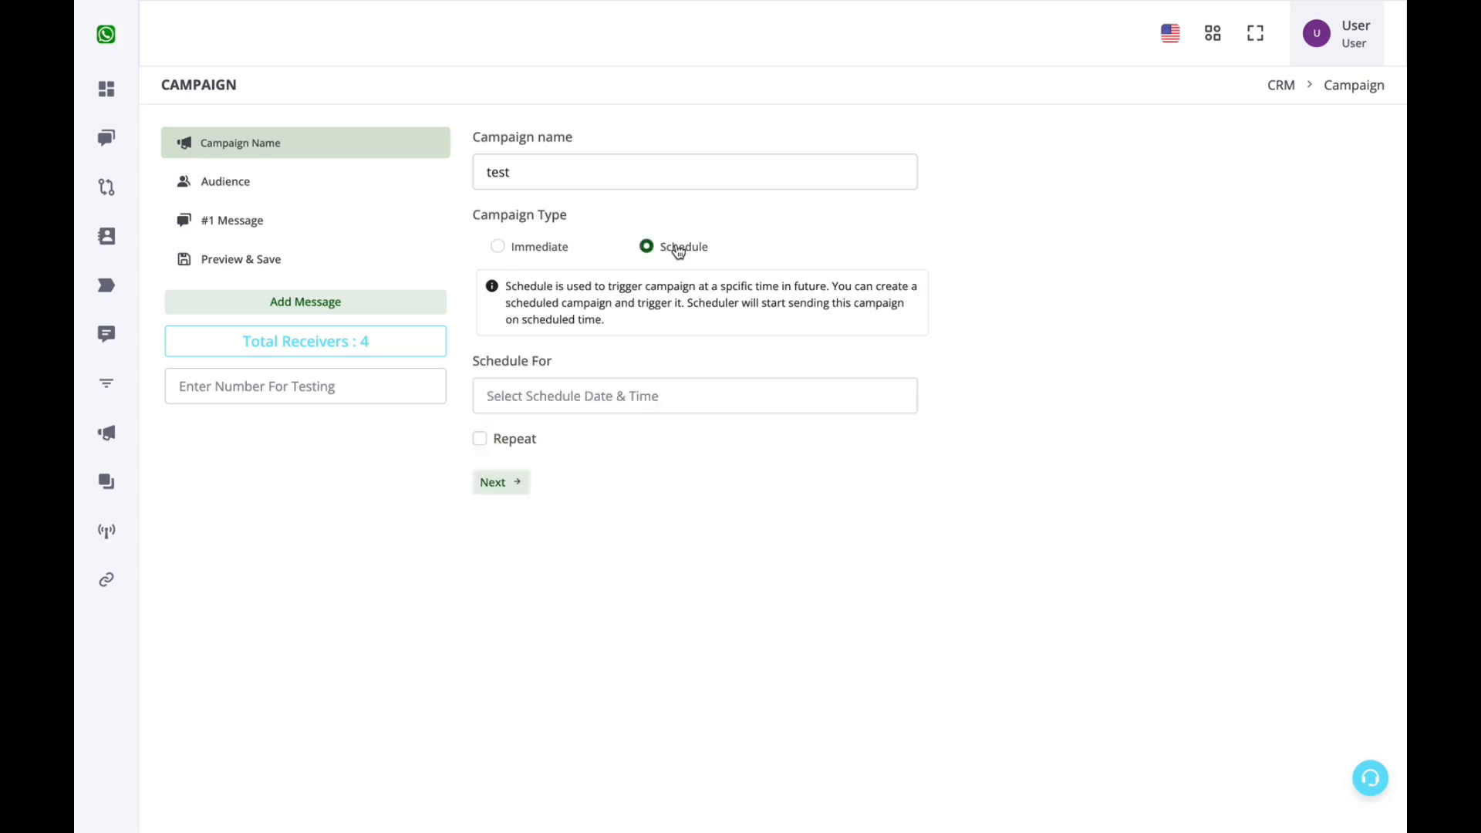
pyautogui.click(639, 394)
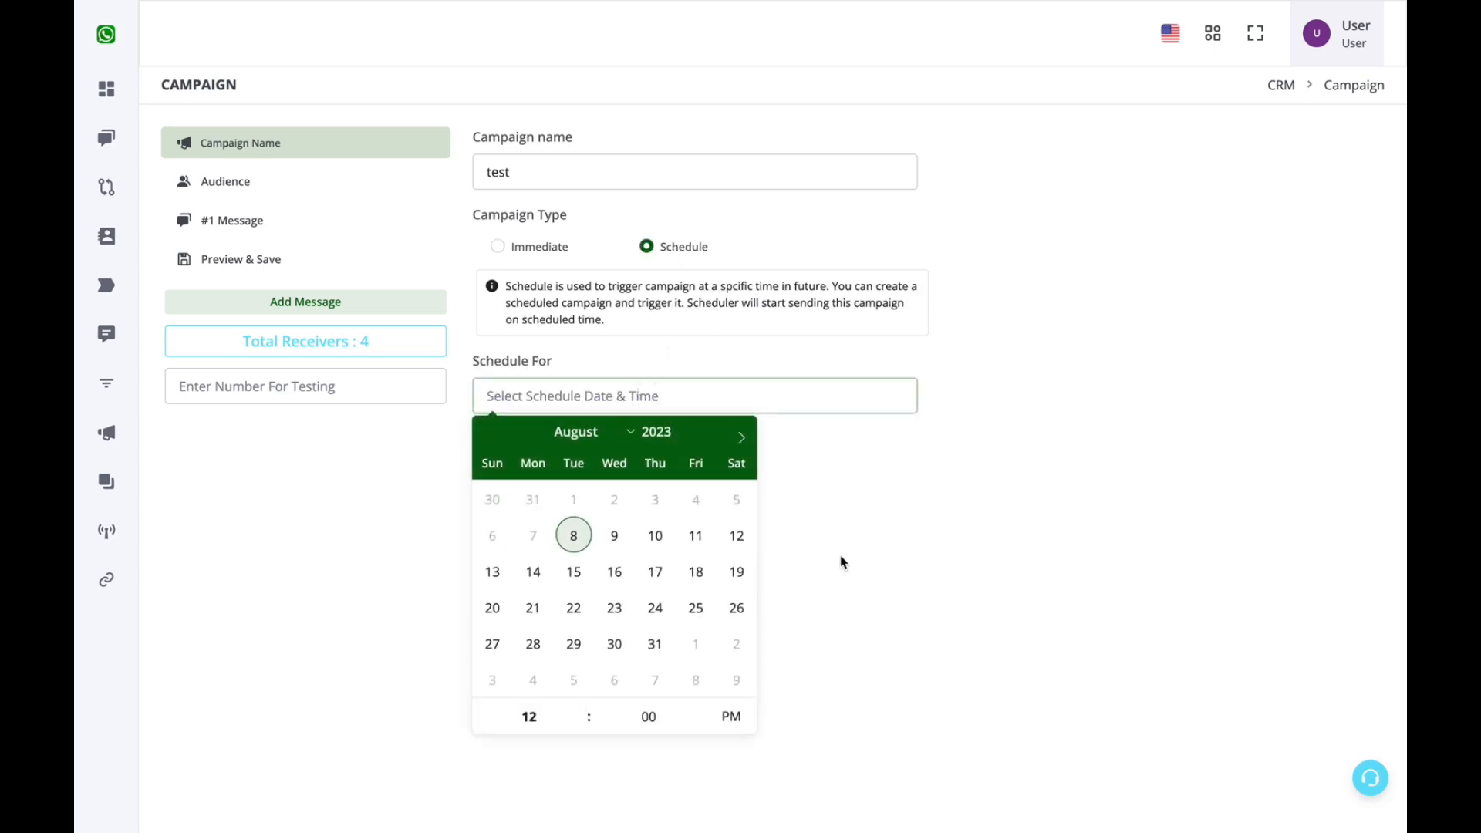
pyautogui.click(1000, 588)
pyautogui.click(561, 248)
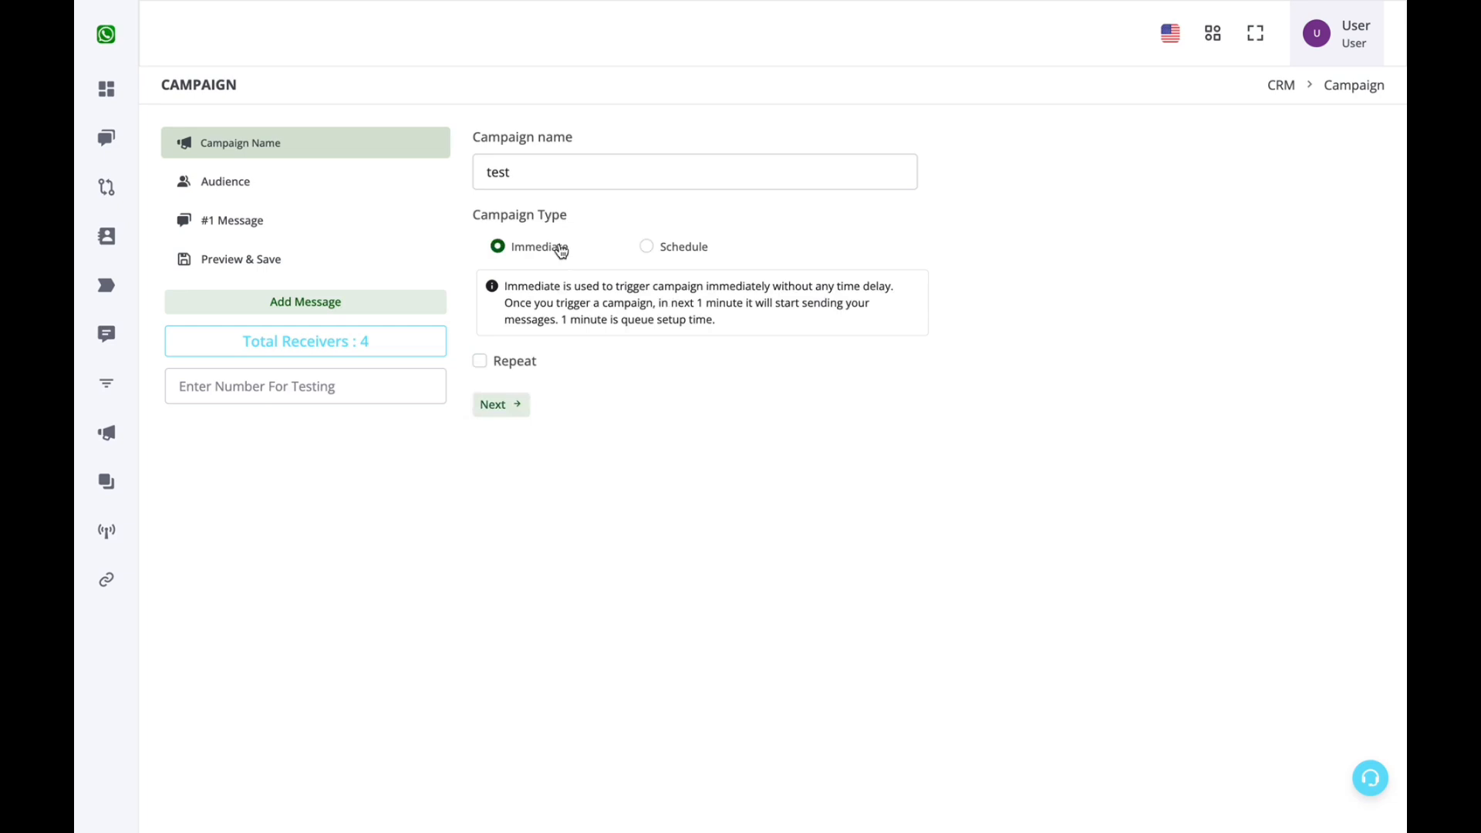
# - Set the campaign's audience to Segmented instead of all contacts from the CRM
pyautogui.click(293, 182)
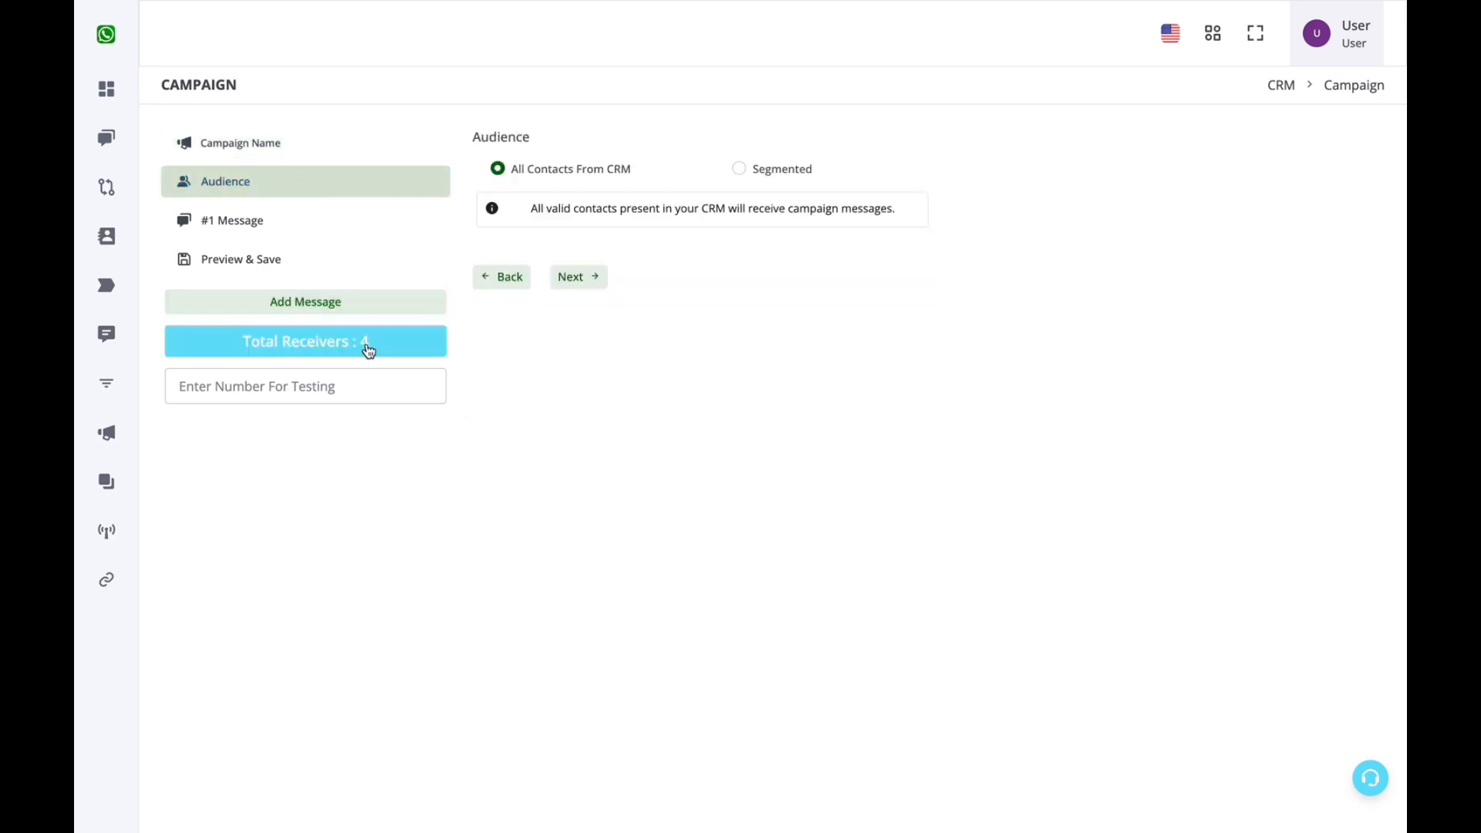
pyautogui.moveTo(107, 224)
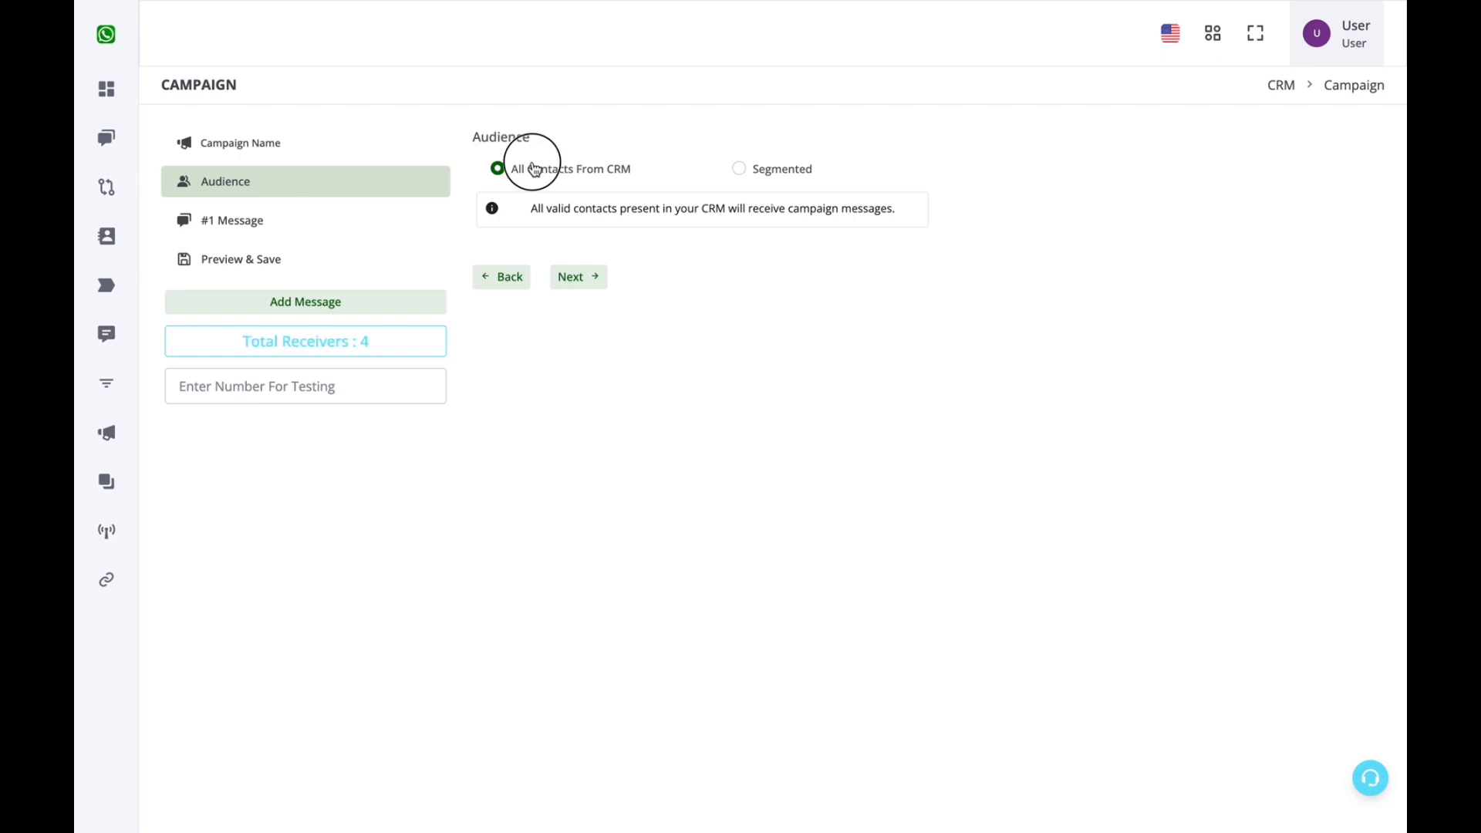
pyautogui.click(763, 182)
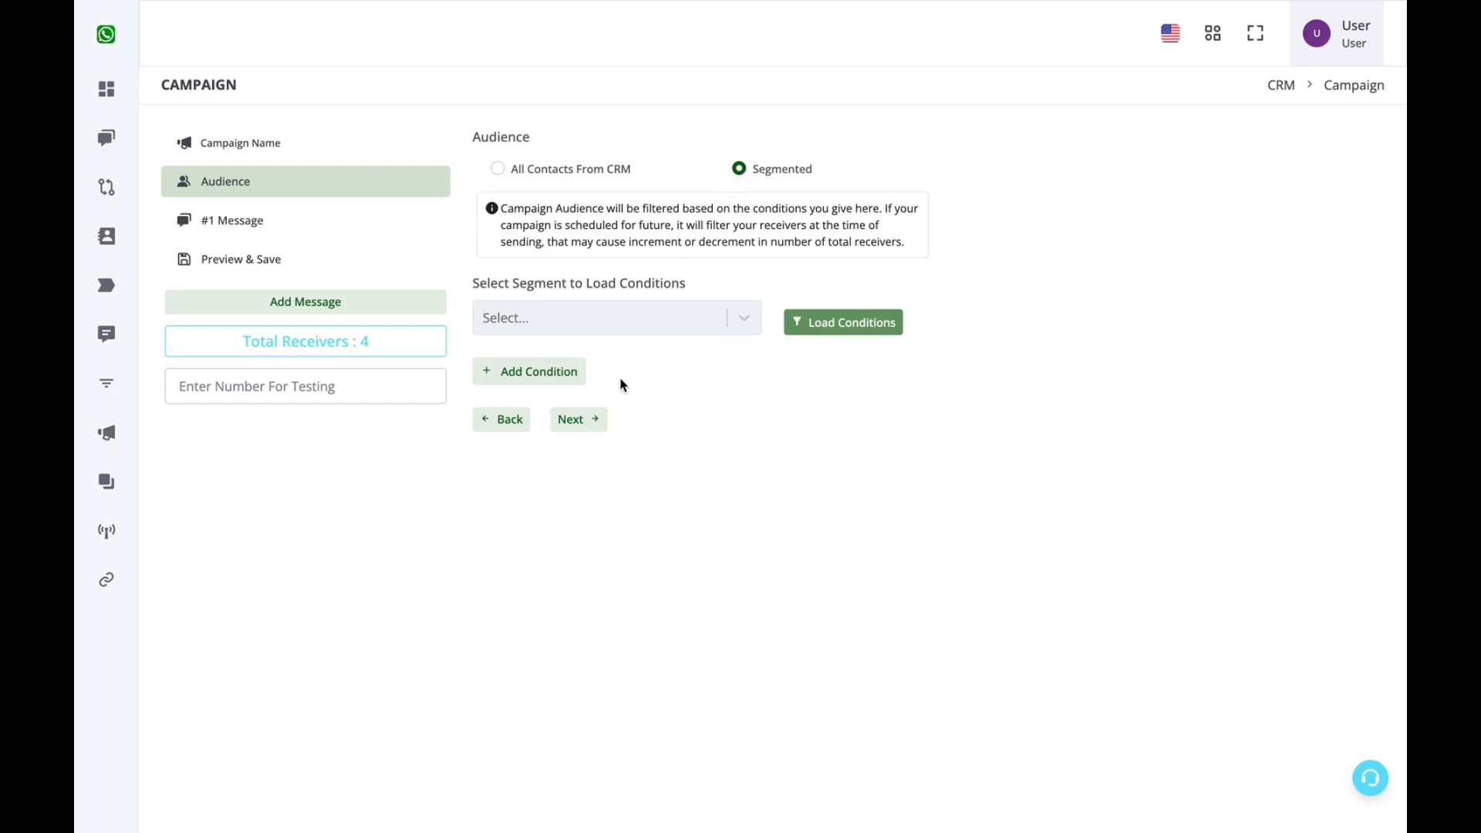
# - Switch to the test import spreadsheet, check the B2C entries in the Category column, and return to the campaign
pyautogui.hotkey('ctrl', 'Tab')
pyautogui.click(605, 231)
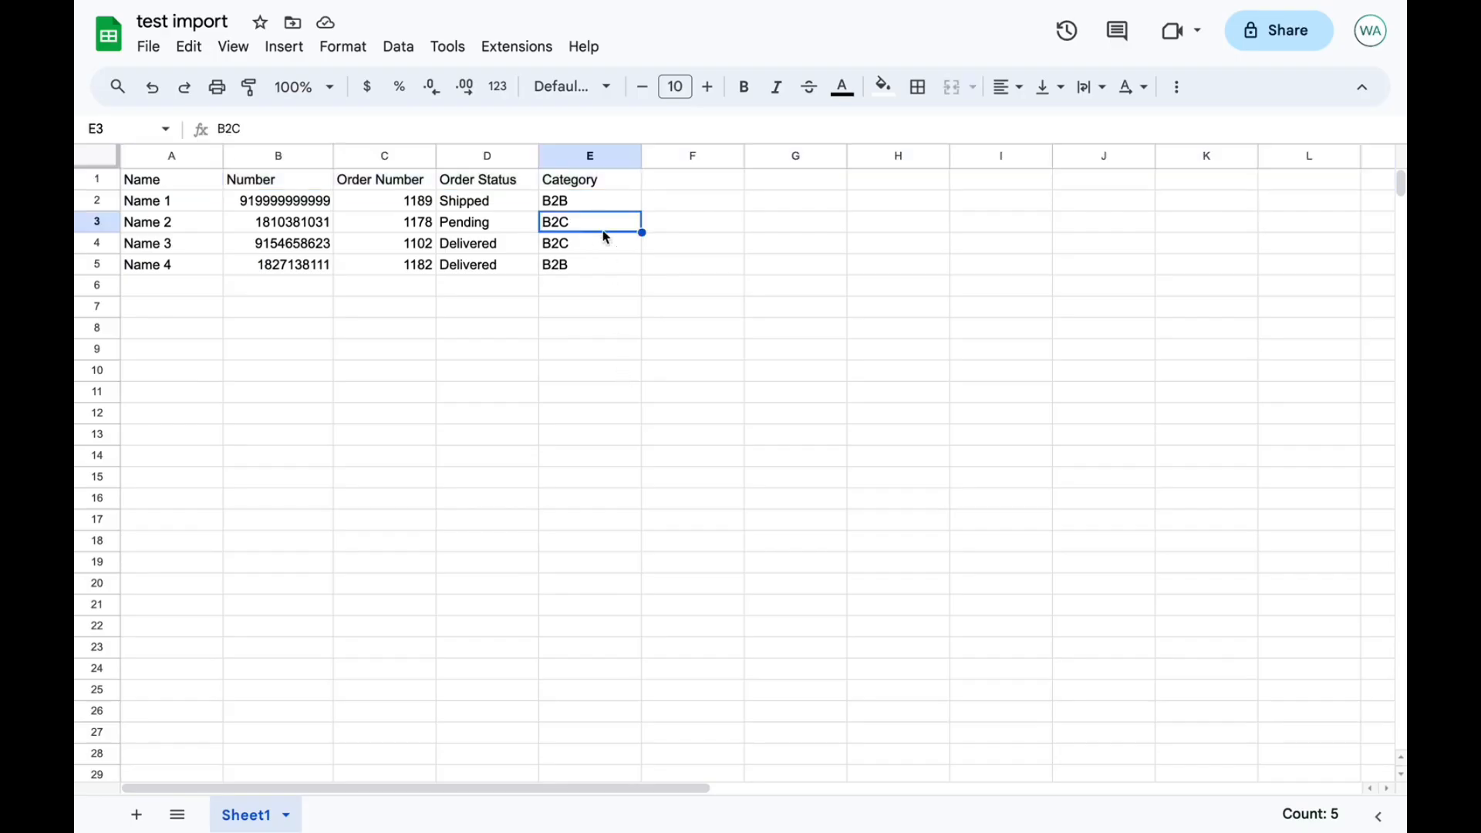
pyautogui.click(580, 247)
pyautogui.click(581, 228)
pyautogui.click(582, 251)
pyautogui.hotkey('ctrl', 'shift', 'Tab')
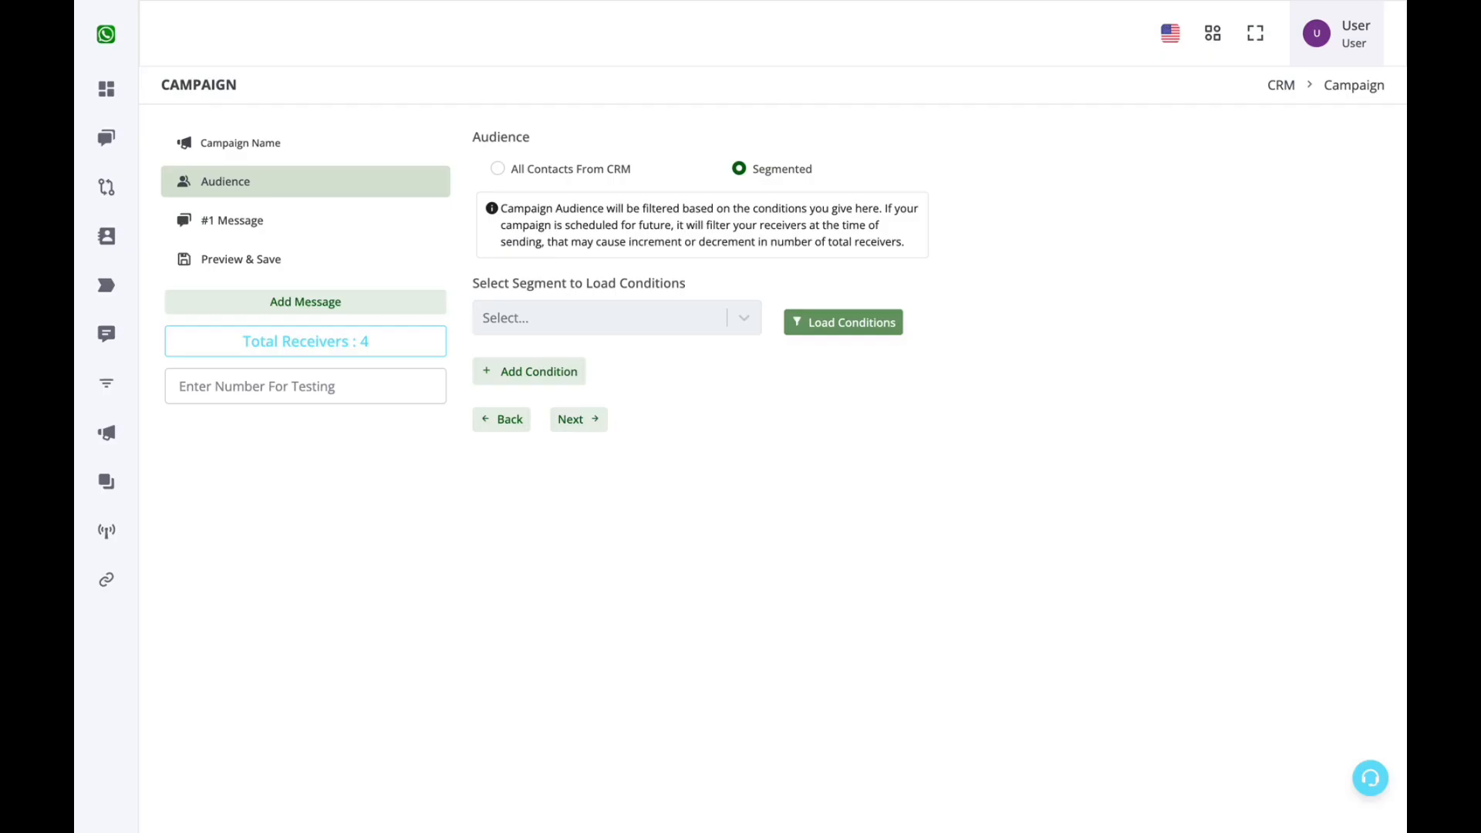
# - Add an audience condition based on the category custom field
pyautogui.click(562, 371)
pyautogui.click(569, 406)
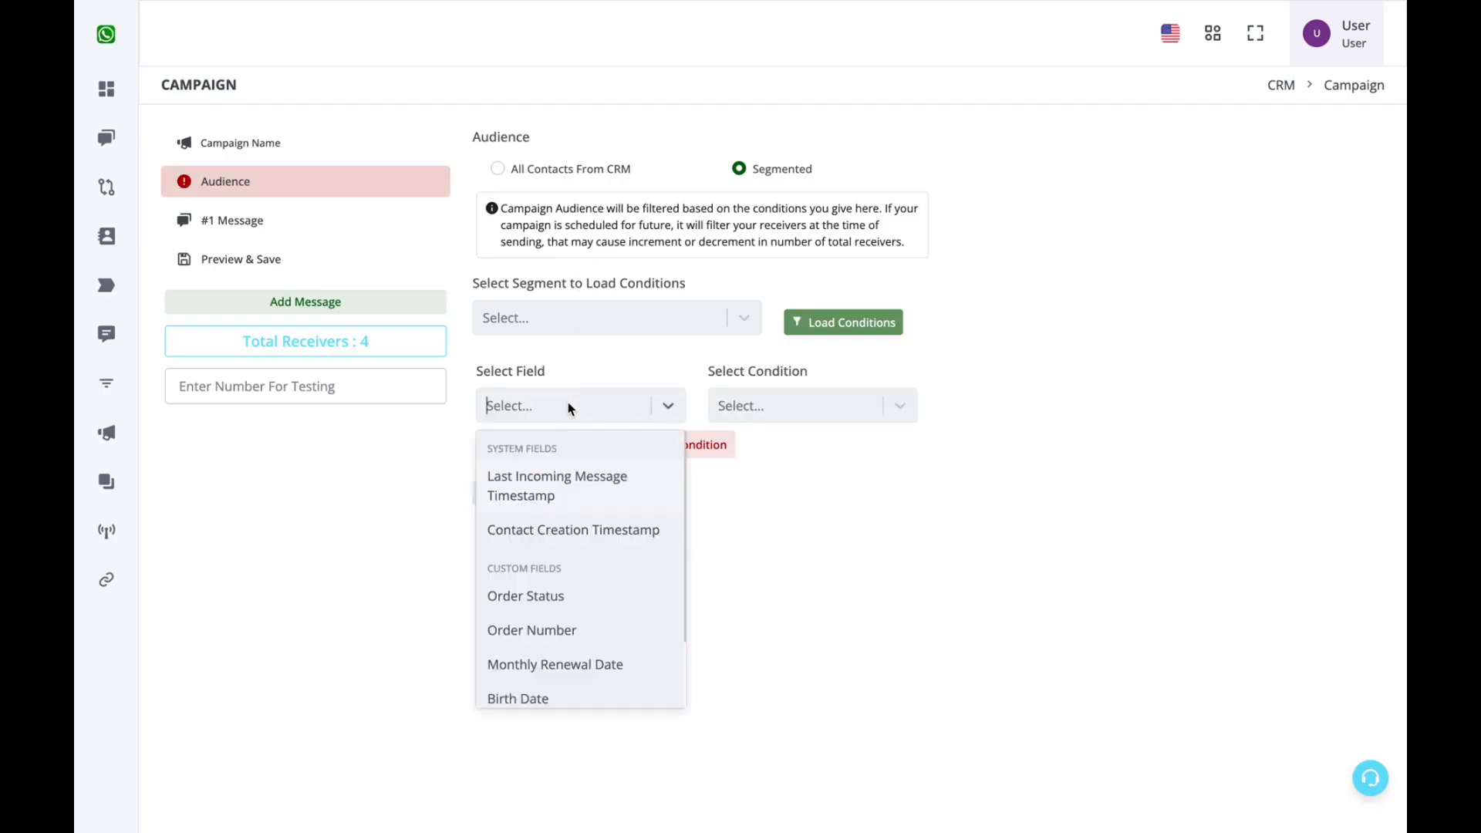
pyautogui.scroll(-2, 565, 610)
pyautogui.scroll(1, 562, 612)
pyautogui.scroll(-1, 563, 612)
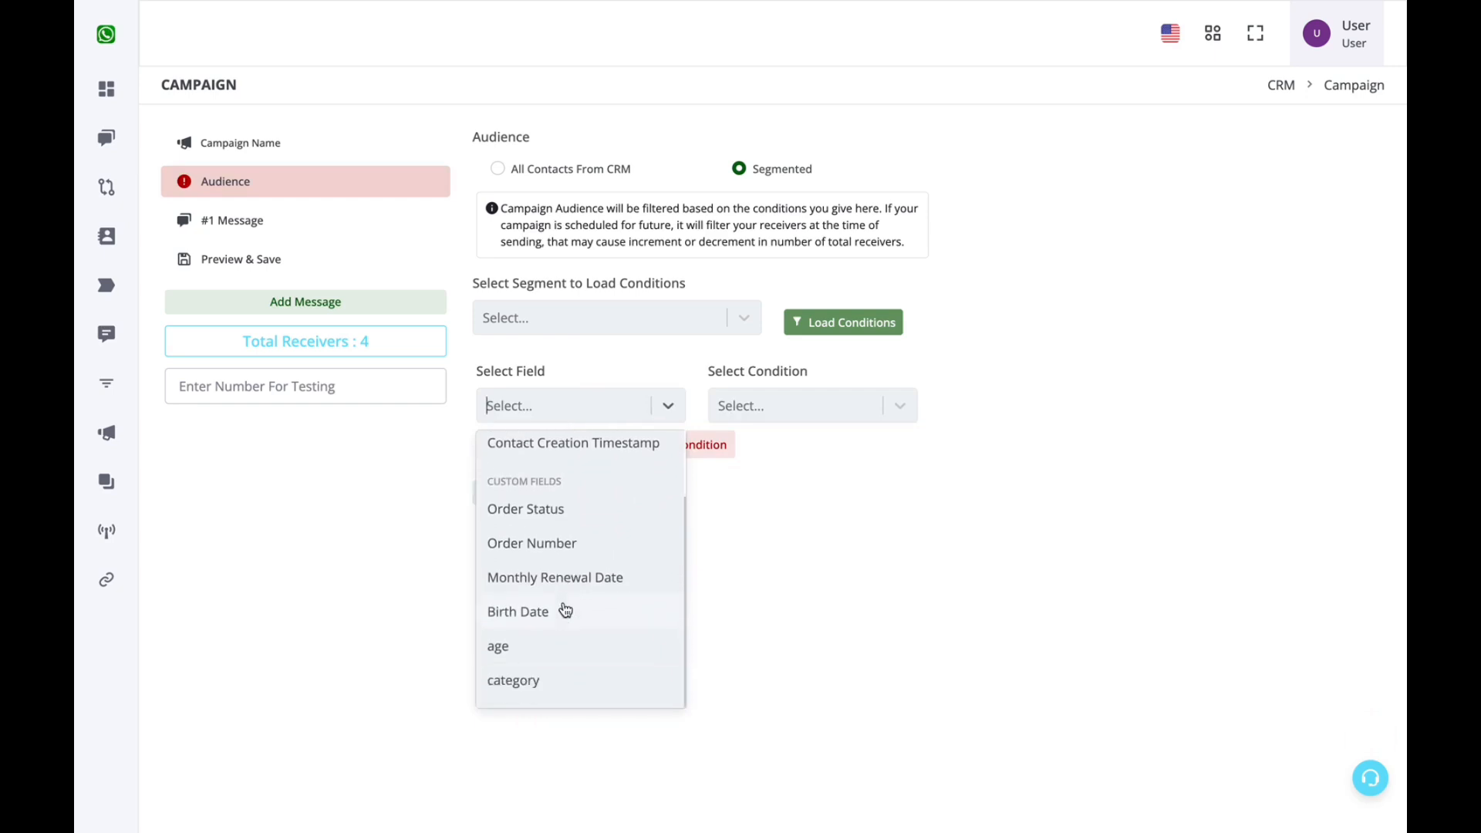
pyautogui.click(552, 680)
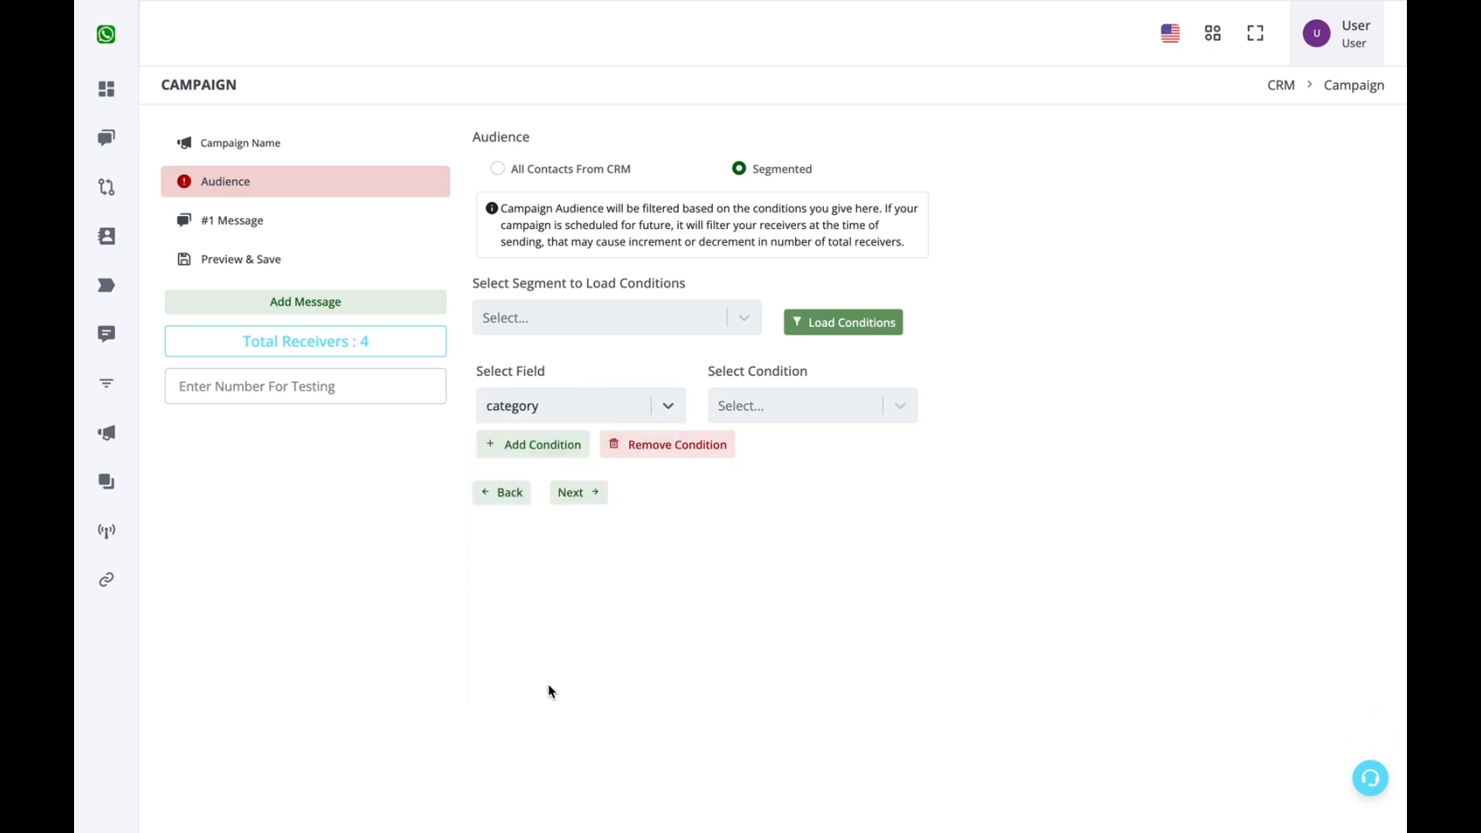
# - Set the category condition to "is" with the value B2C
pyautogui.click(806, 406)
pyautogui.click(770, 658)
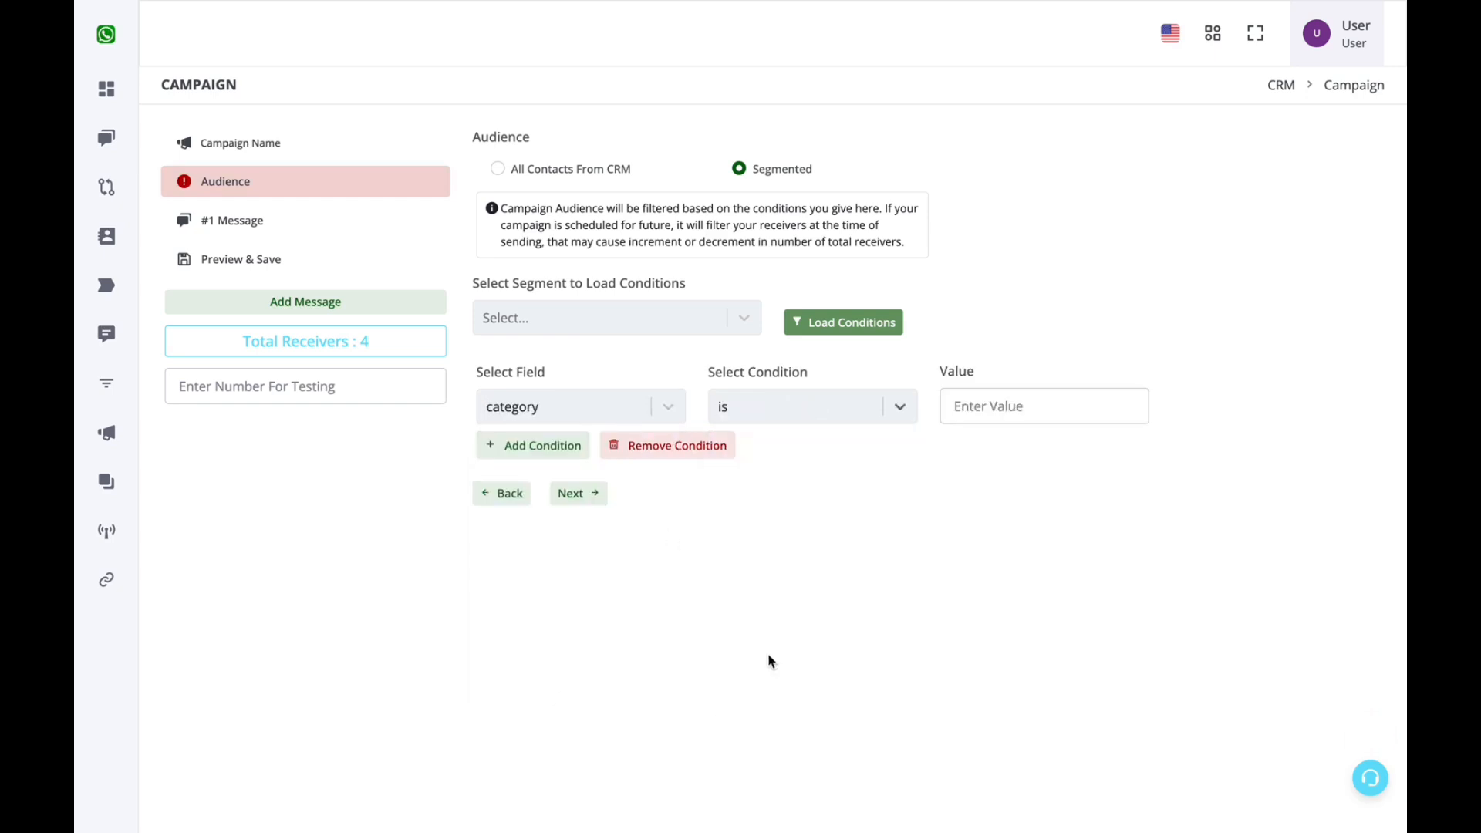
pyautogui.click(967, 397)
pyautogui.write('B2C')
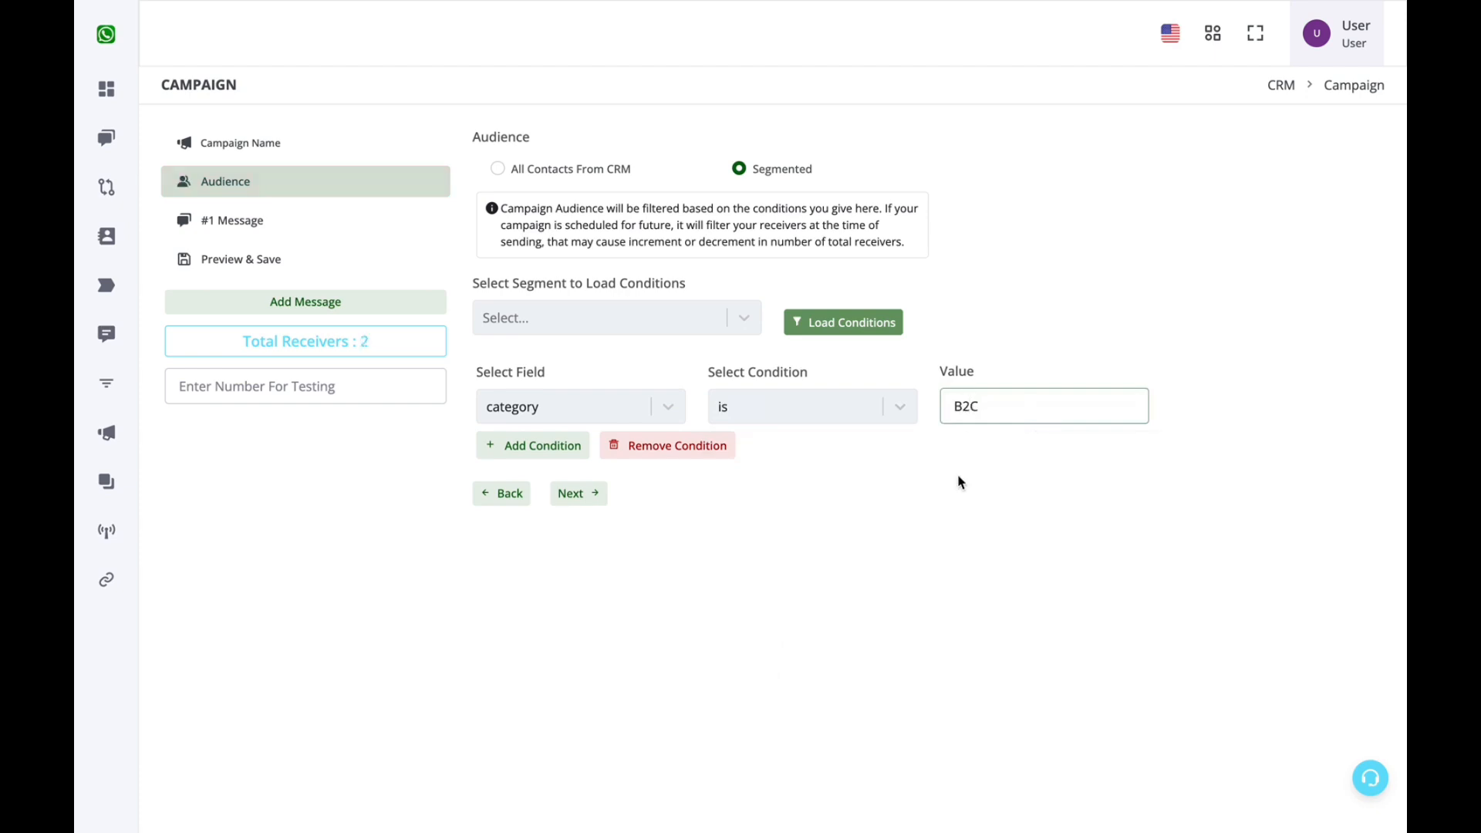
pyautogui.click(942, 511)
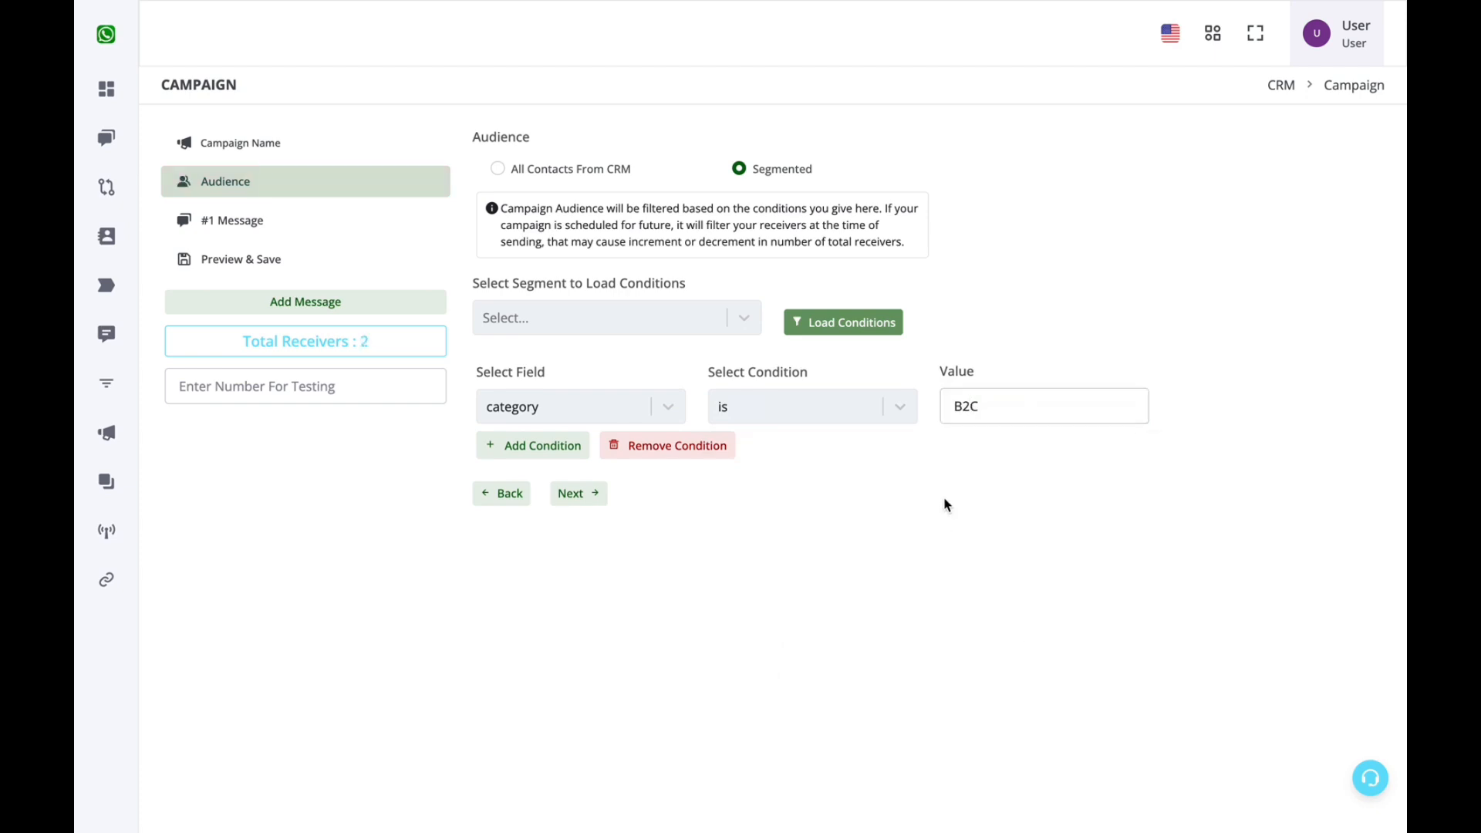
pyautogui.moveTo(1001, 406); pyautogui.dragTo(955, 406)
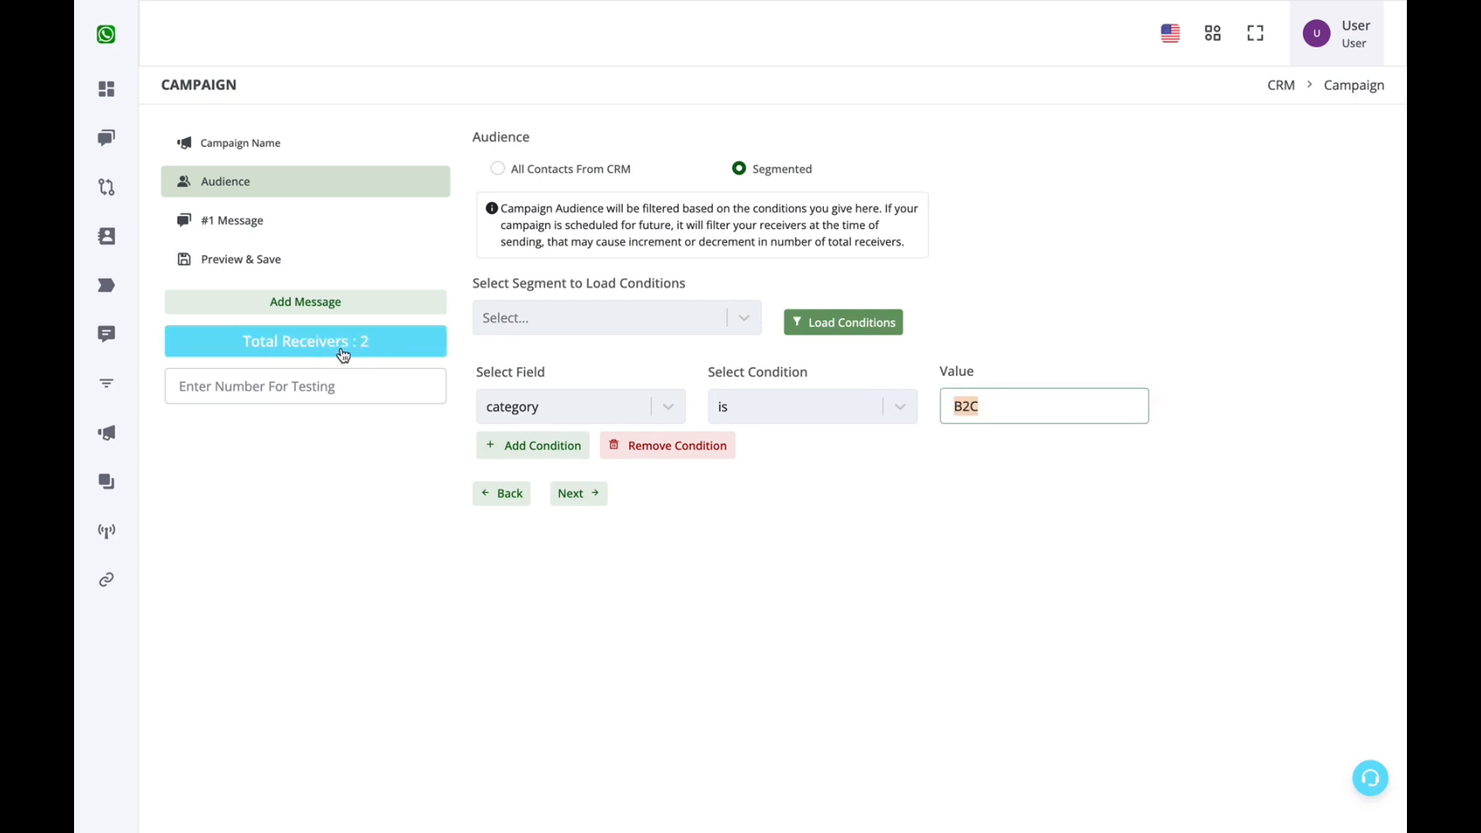
pyautogui.click(969, 515)
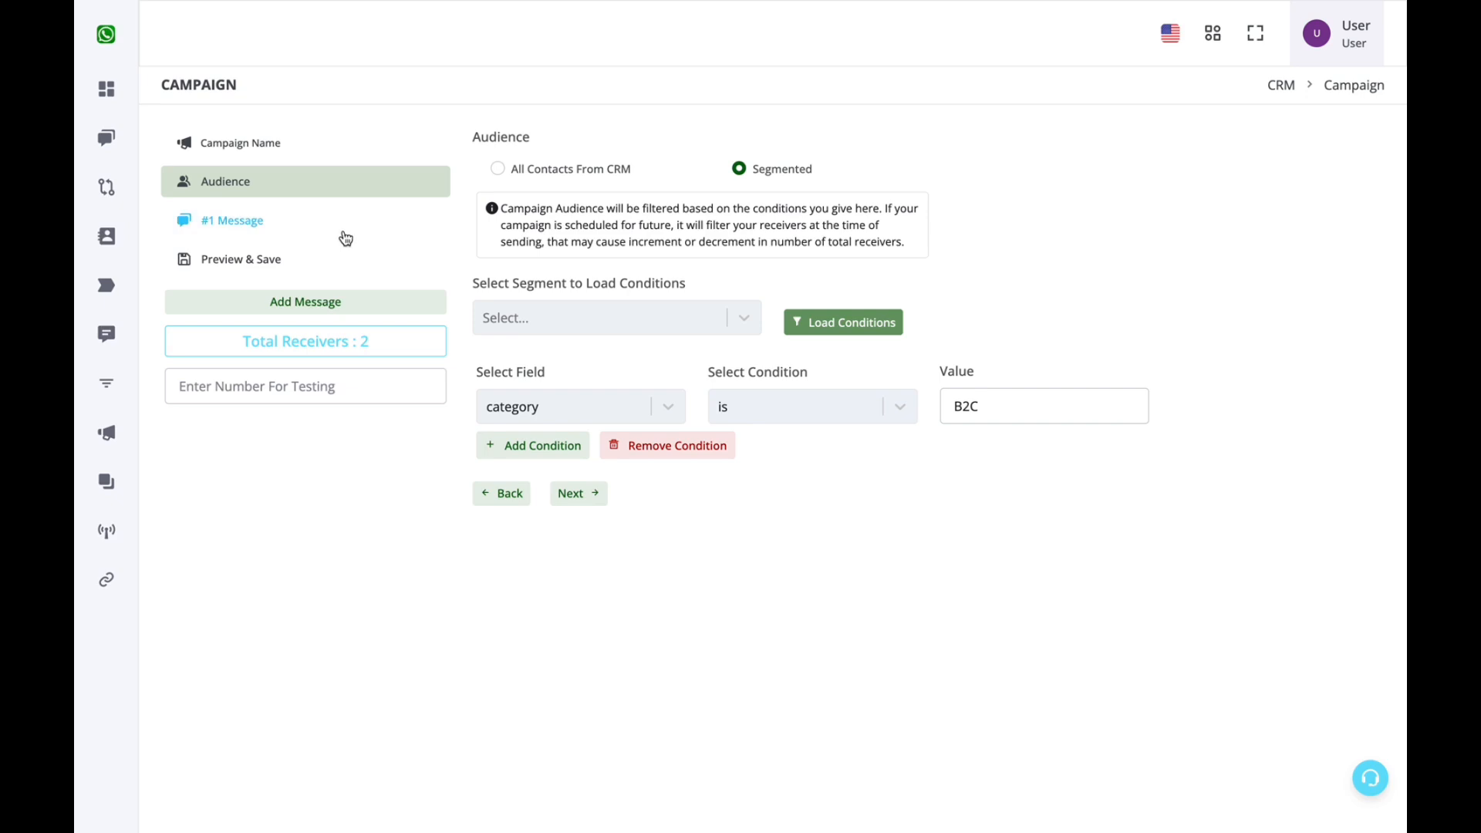
# - Check which saved segments are available for loading audience conditions, and close the list
pyautogui.tripleClick(487, 291)
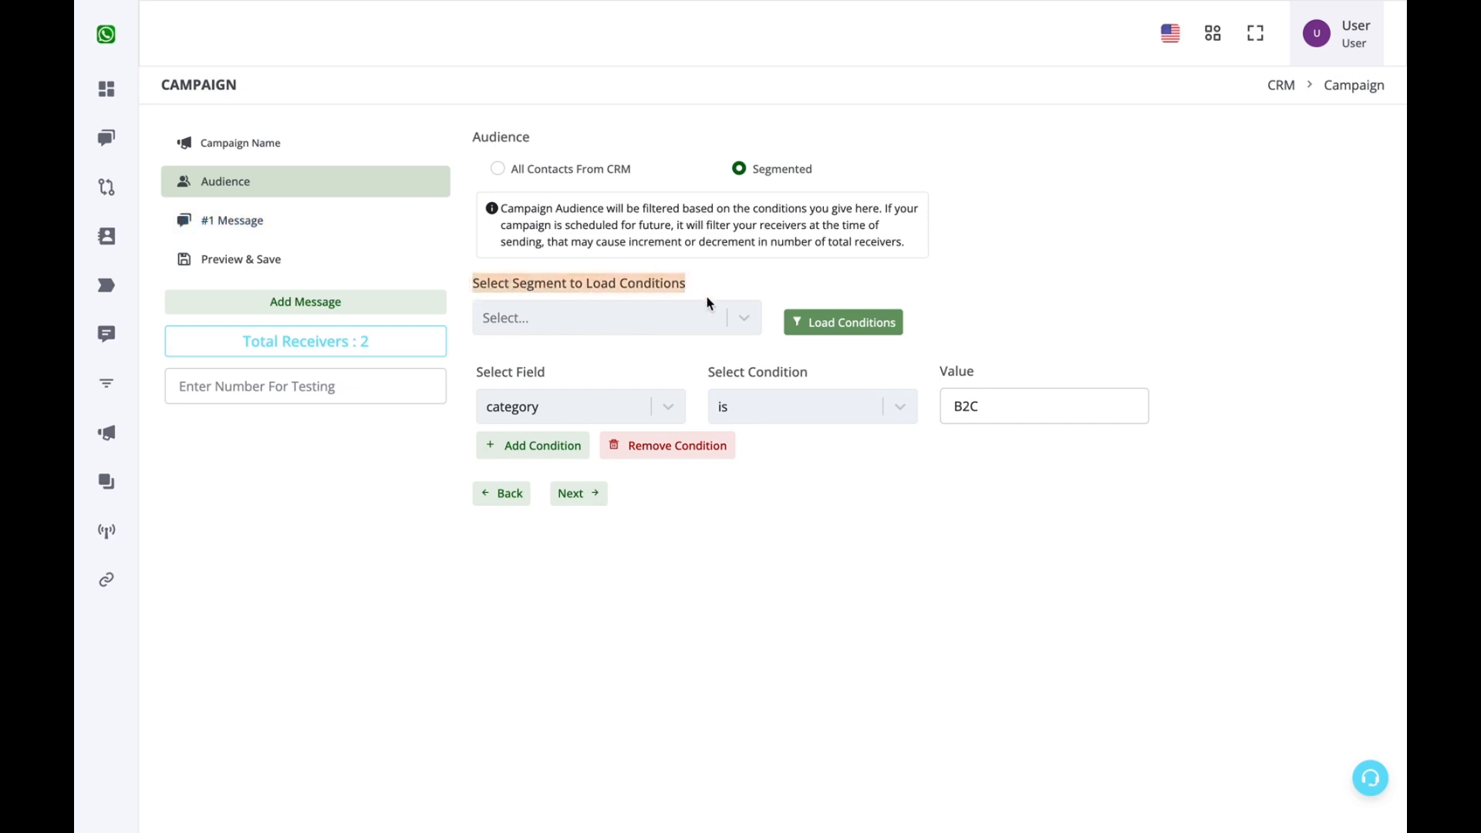
pyautogui.click(614, 313)
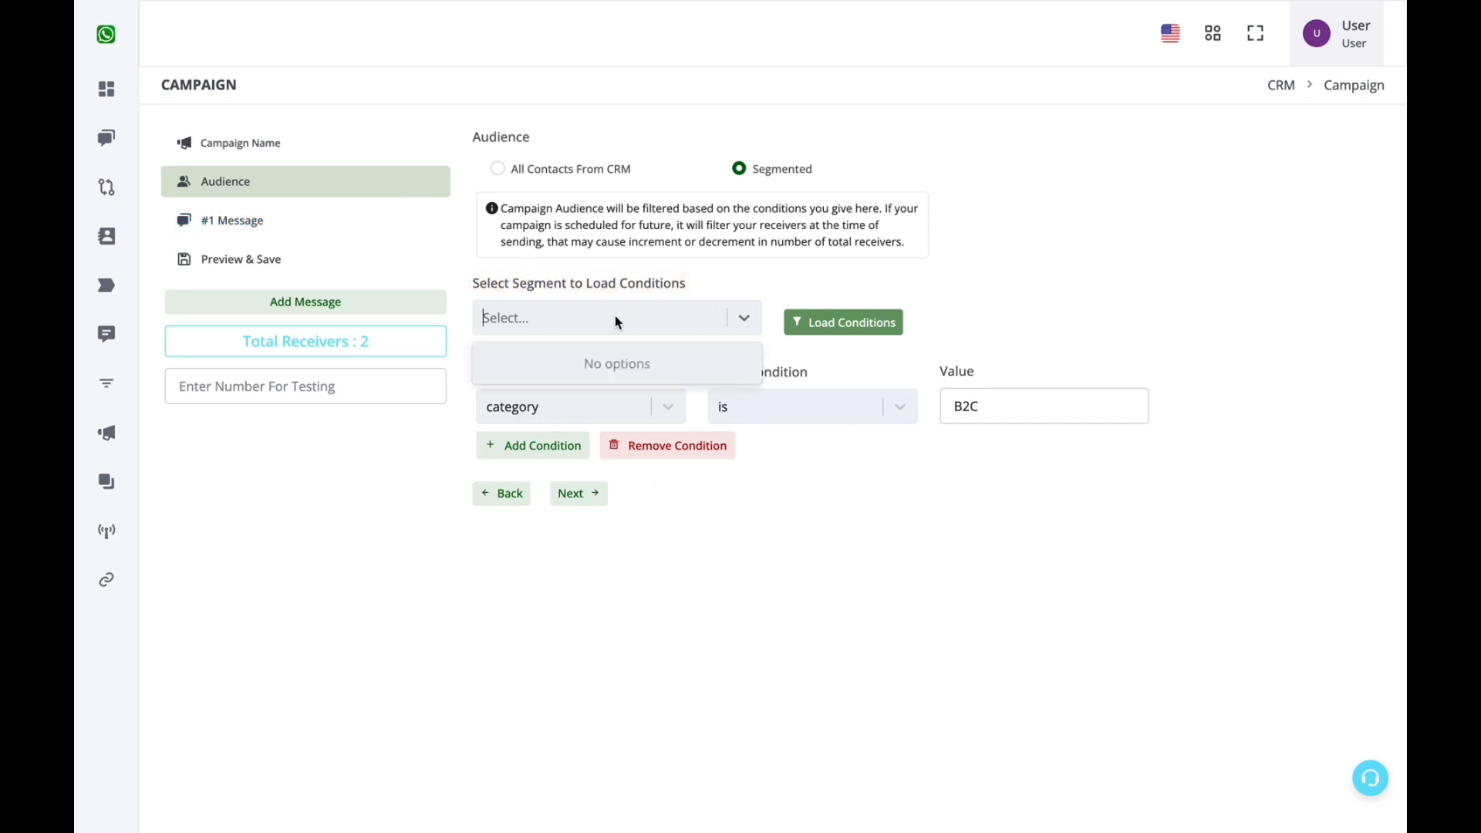
pyautogui.click(879, 282)
# - Go to the Segments page and begin a new segment titled B2B
pyautogui.moveTo(76, 308)
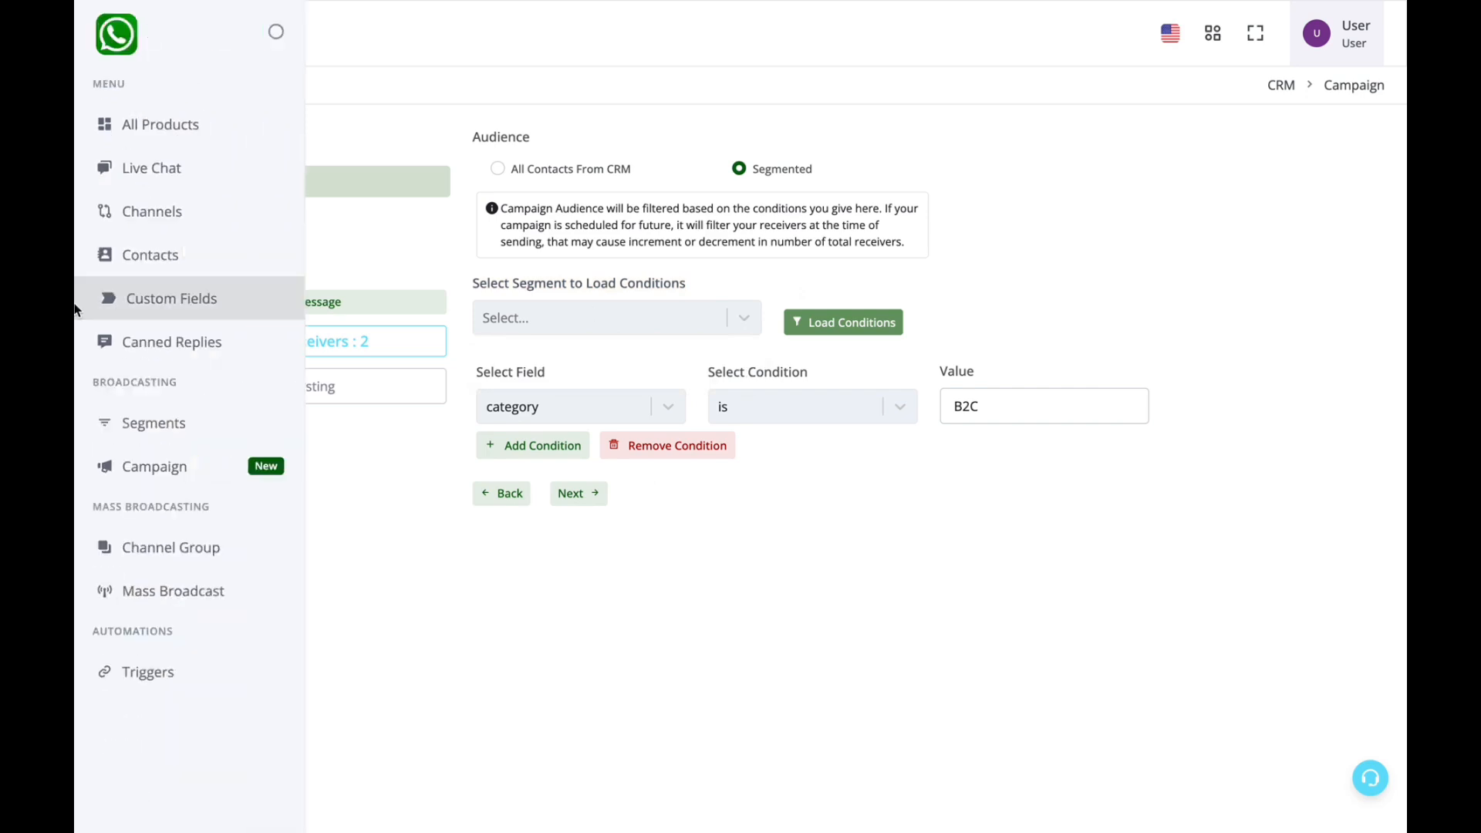
pyautogui.click(171, 432)
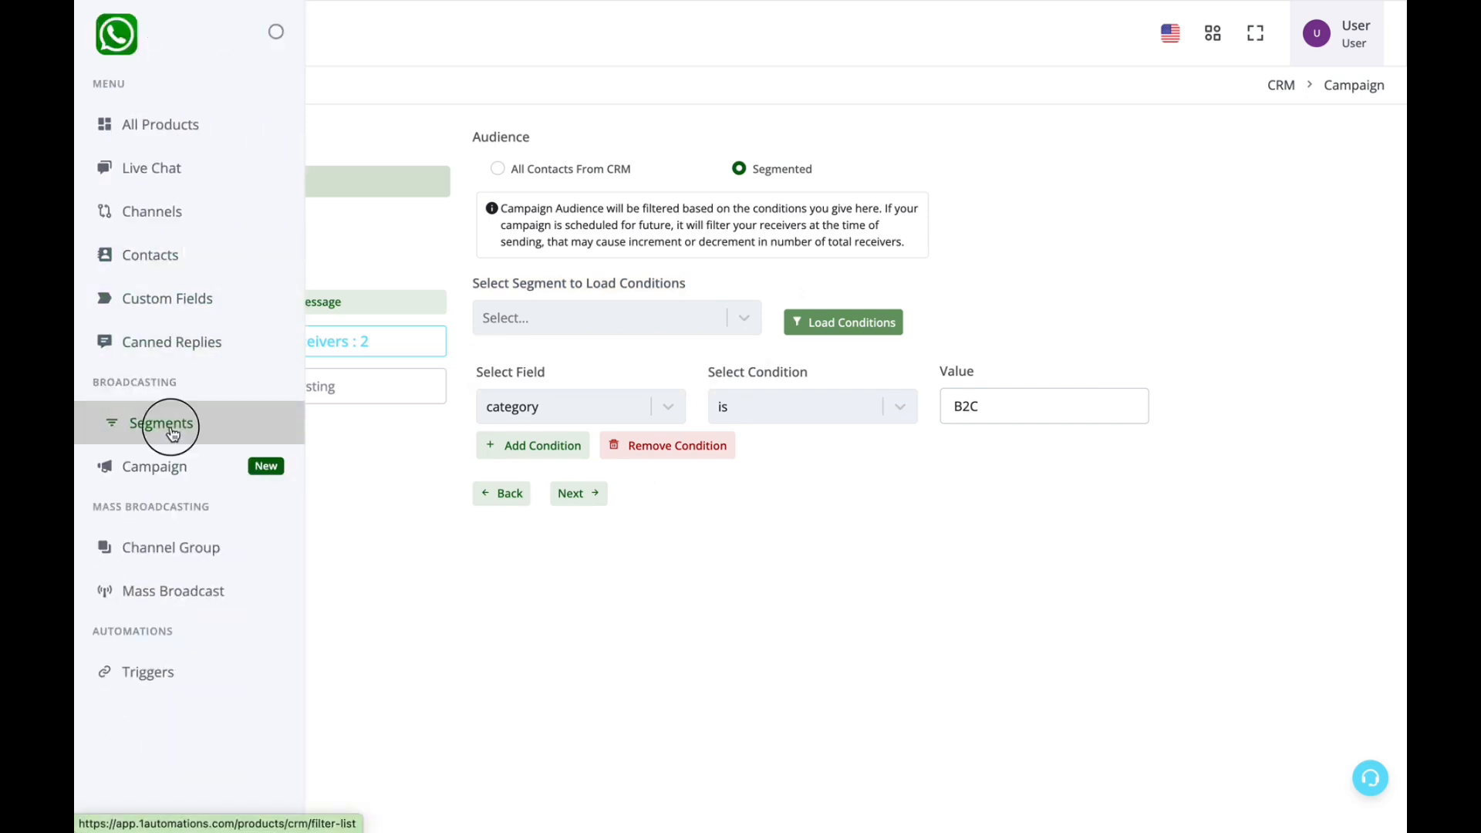
pyautogui.click(1287, 178)
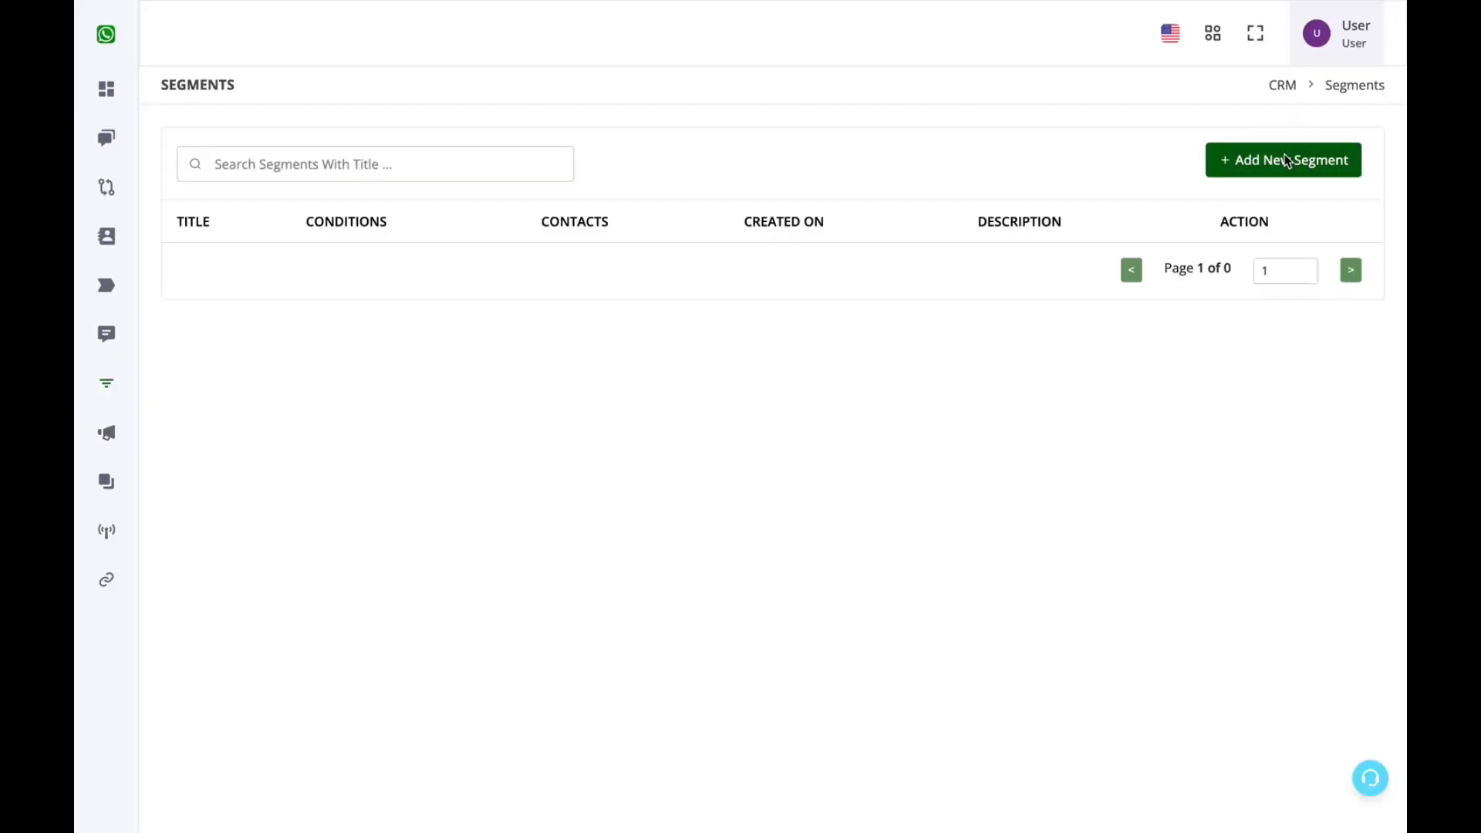
pyautogui.click(542, 363)
pyautogui.write('B2B')
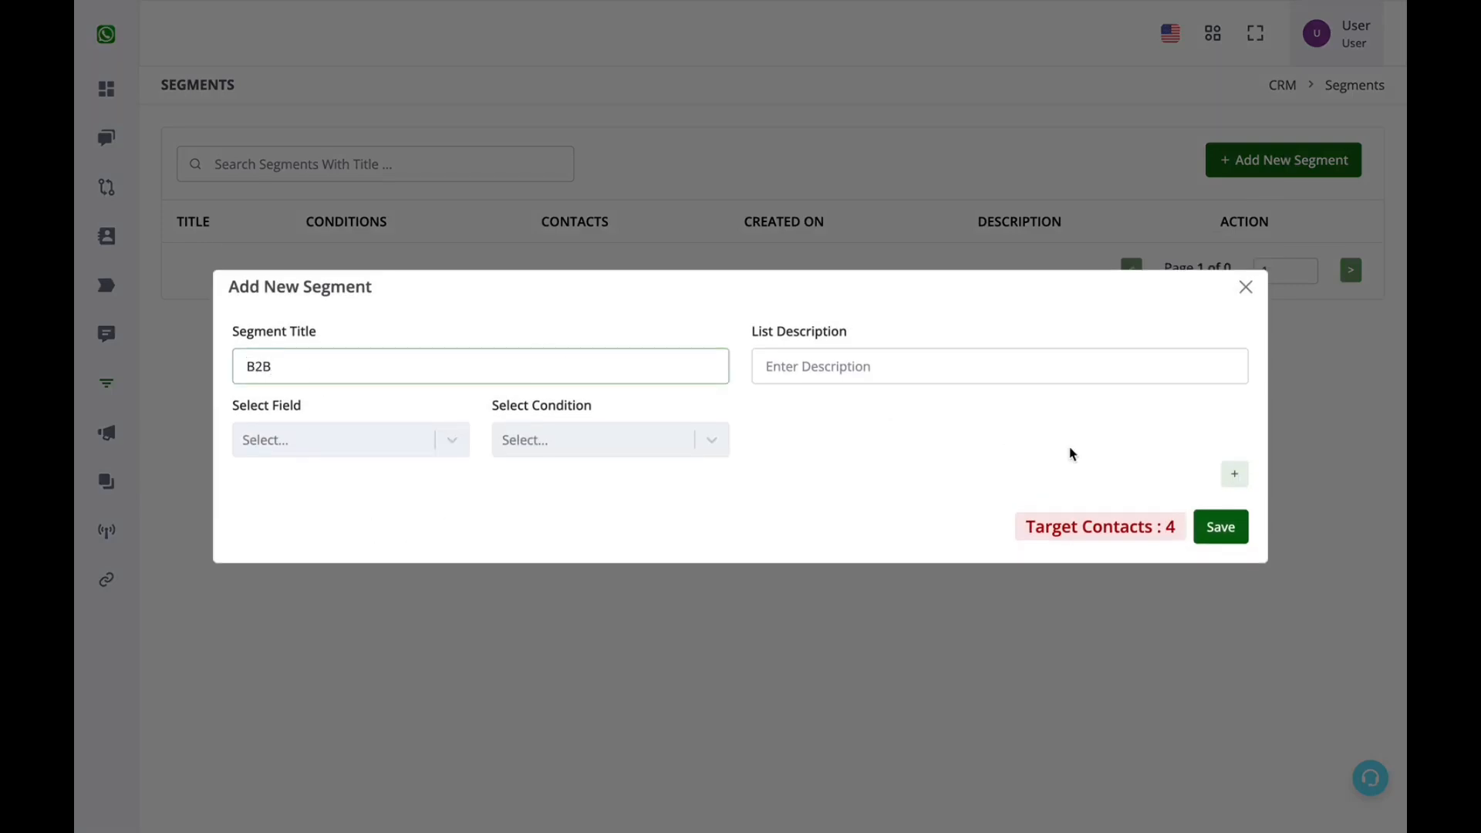
# - Define the segment's condition as category is B2B, save the segment and dismiss the confirmation
pyautogui.click(399, 447)
pyautogui.scroll(-2, 341, 697)
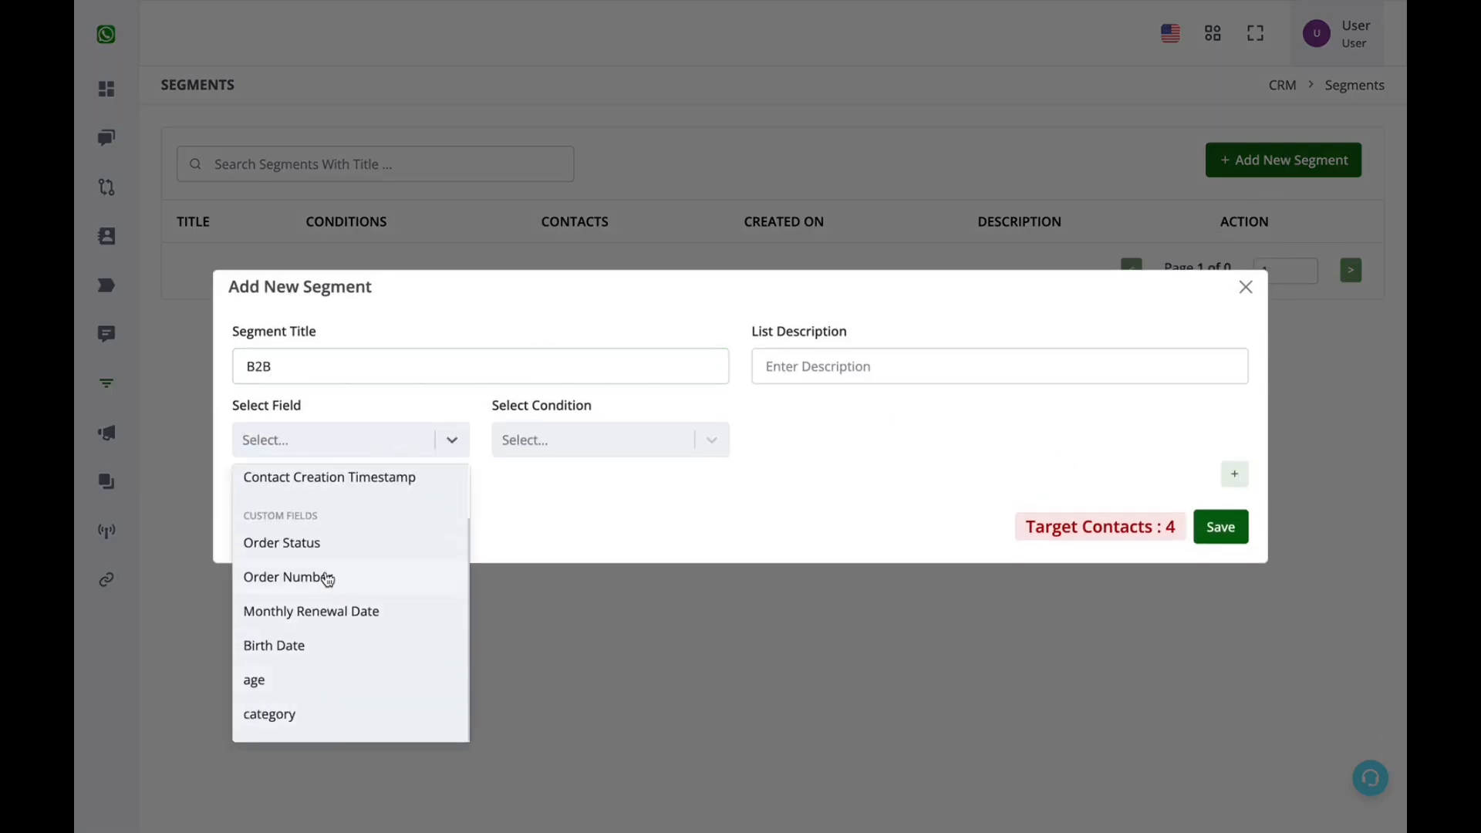
pyautogui.click(317, 726)
pyautogui.click(576, 443)
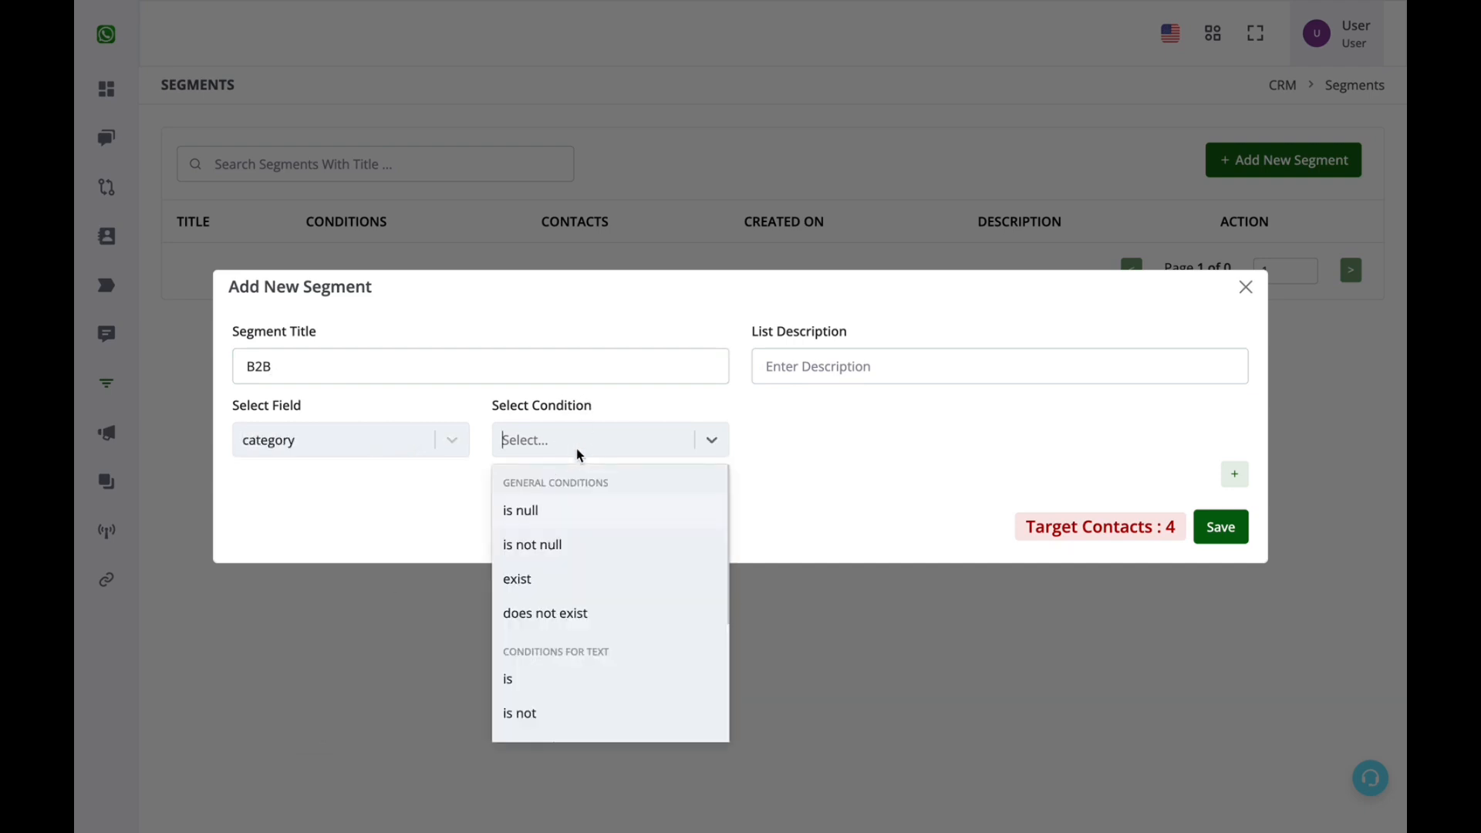
pyautogui.click(565, 681)
pyautogui.click(787, 452)
pyautogui.write('B2b')
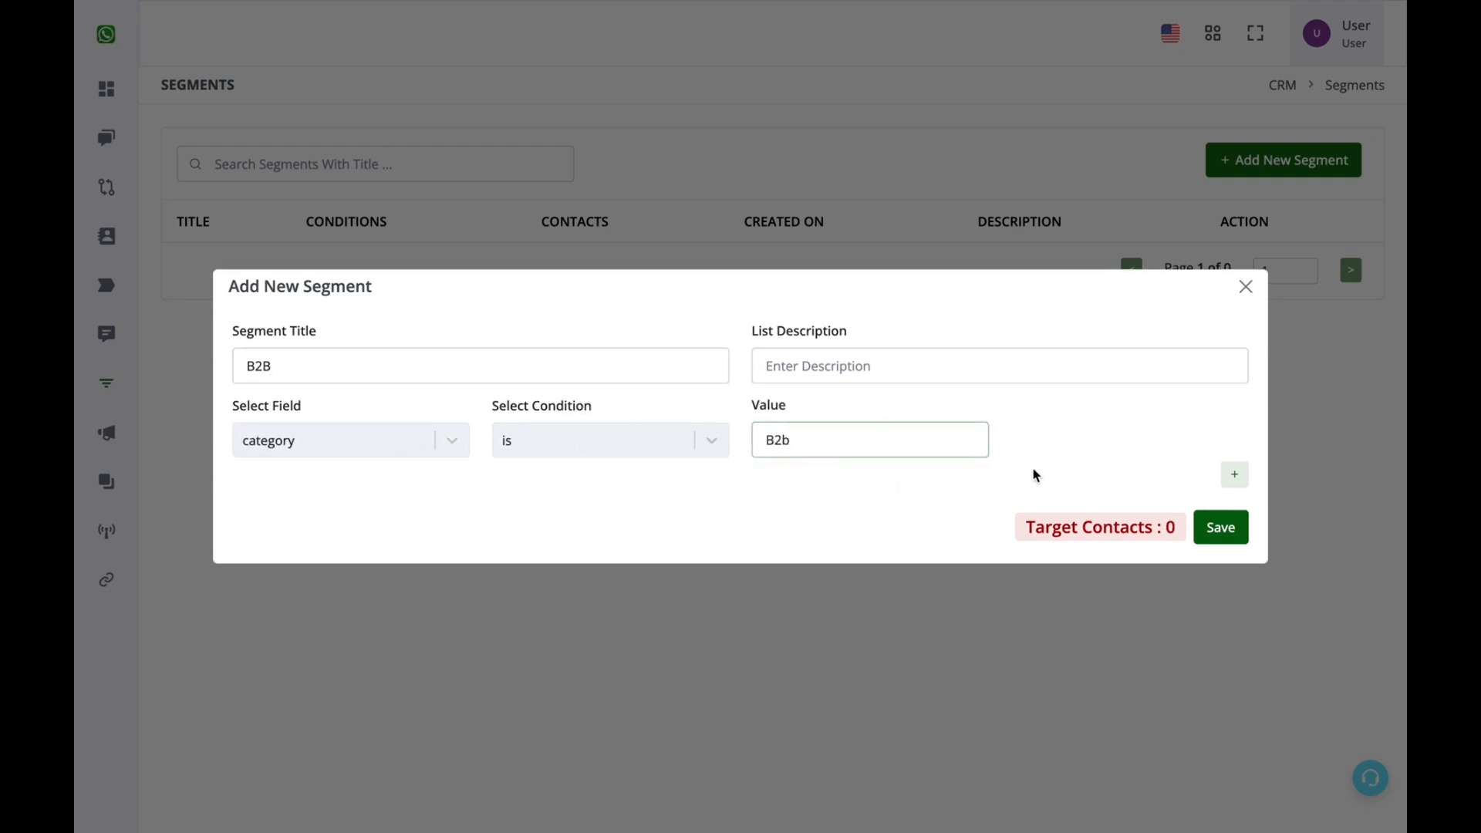
pyautogui.press('BackSpace')
pyautogui.write('B')
pyautogui.click(1148, 526)
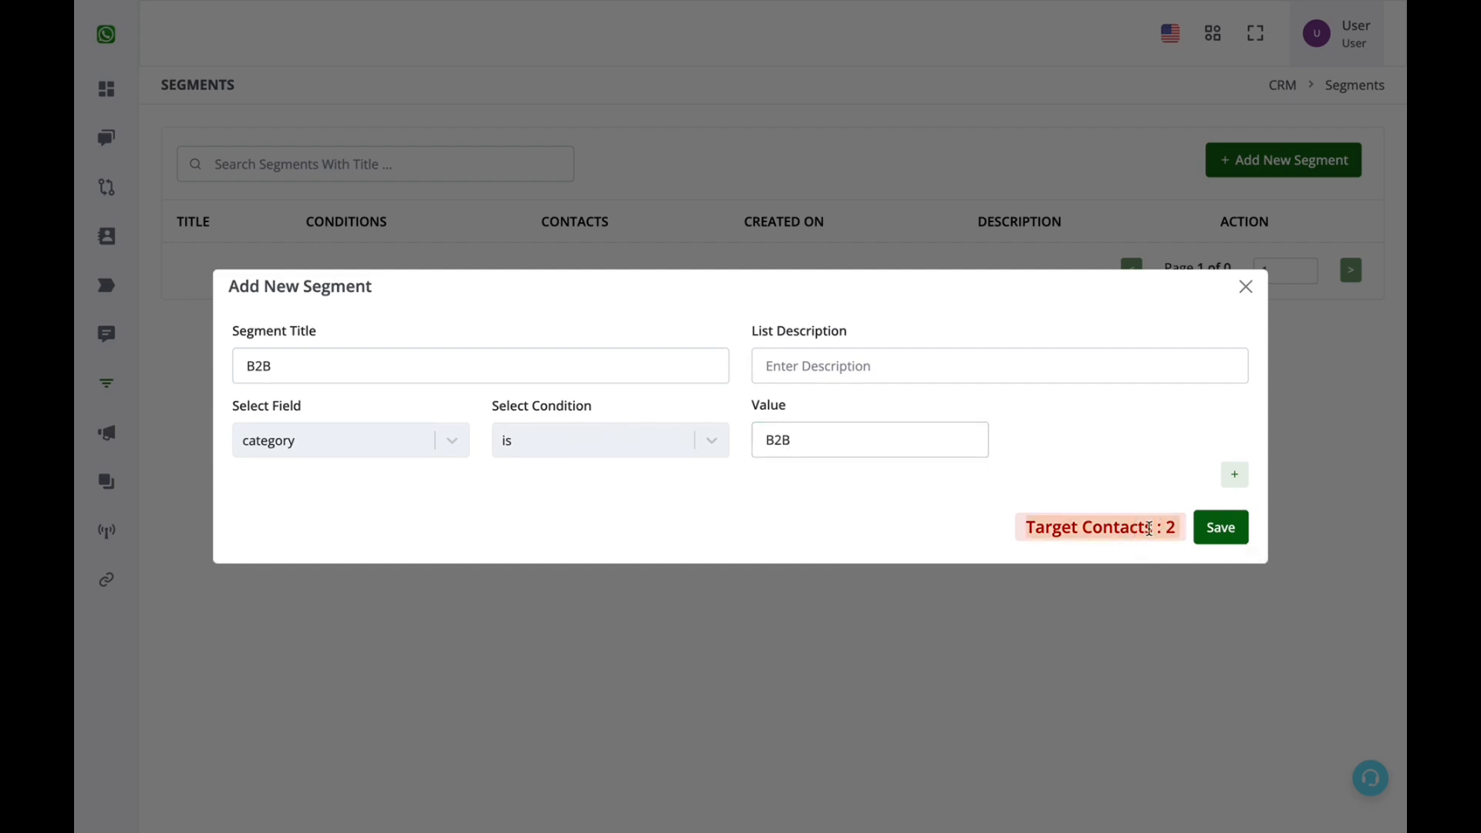
pyautogui.click(1220, 532)
pyautogui.click(747, 510)
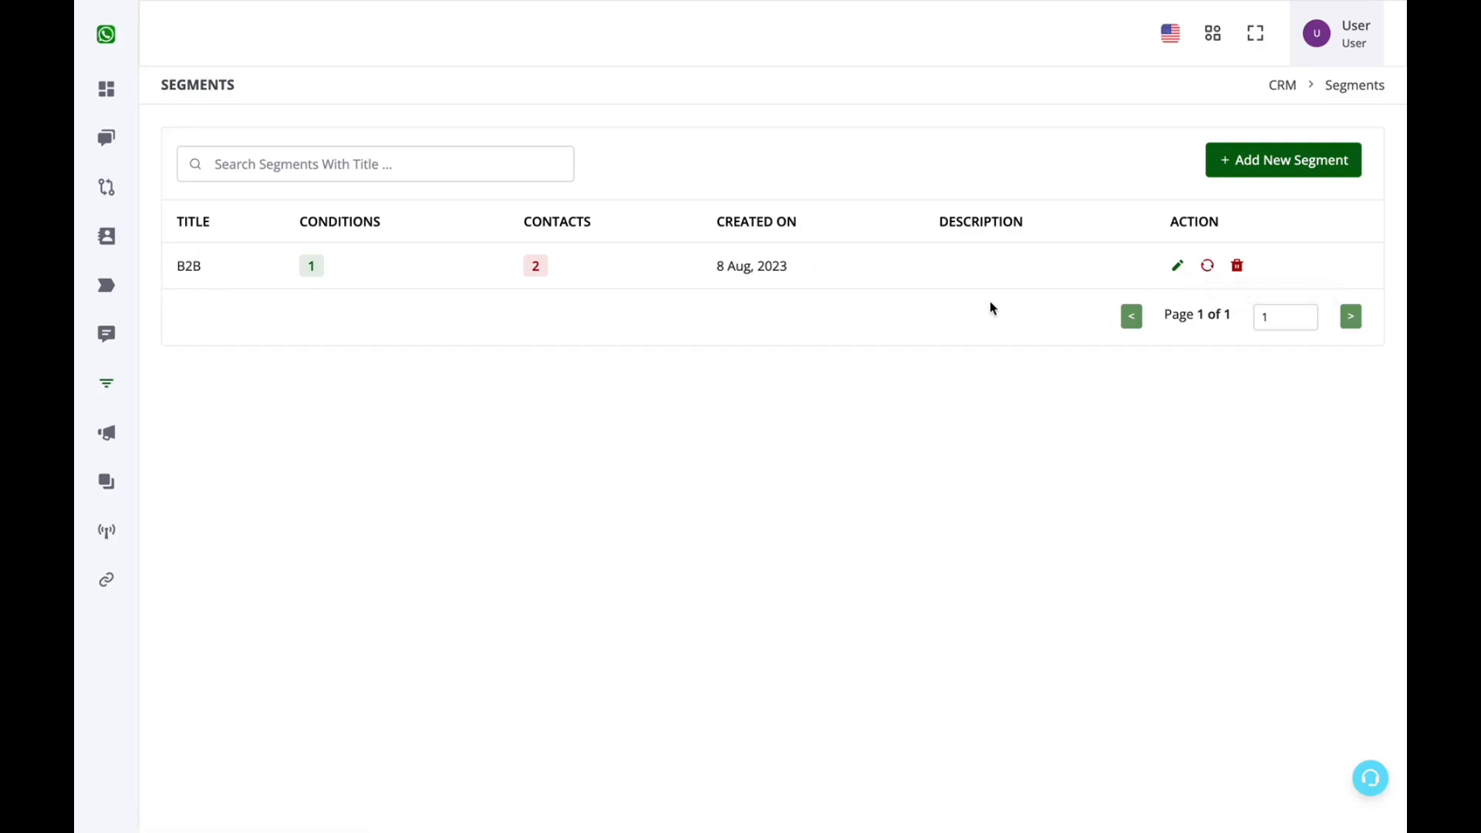
# - Begin a new segment titled B2C and choose category as its condition field
pyautogui.click(1227, 159)
pyautogui.click(376, 351)
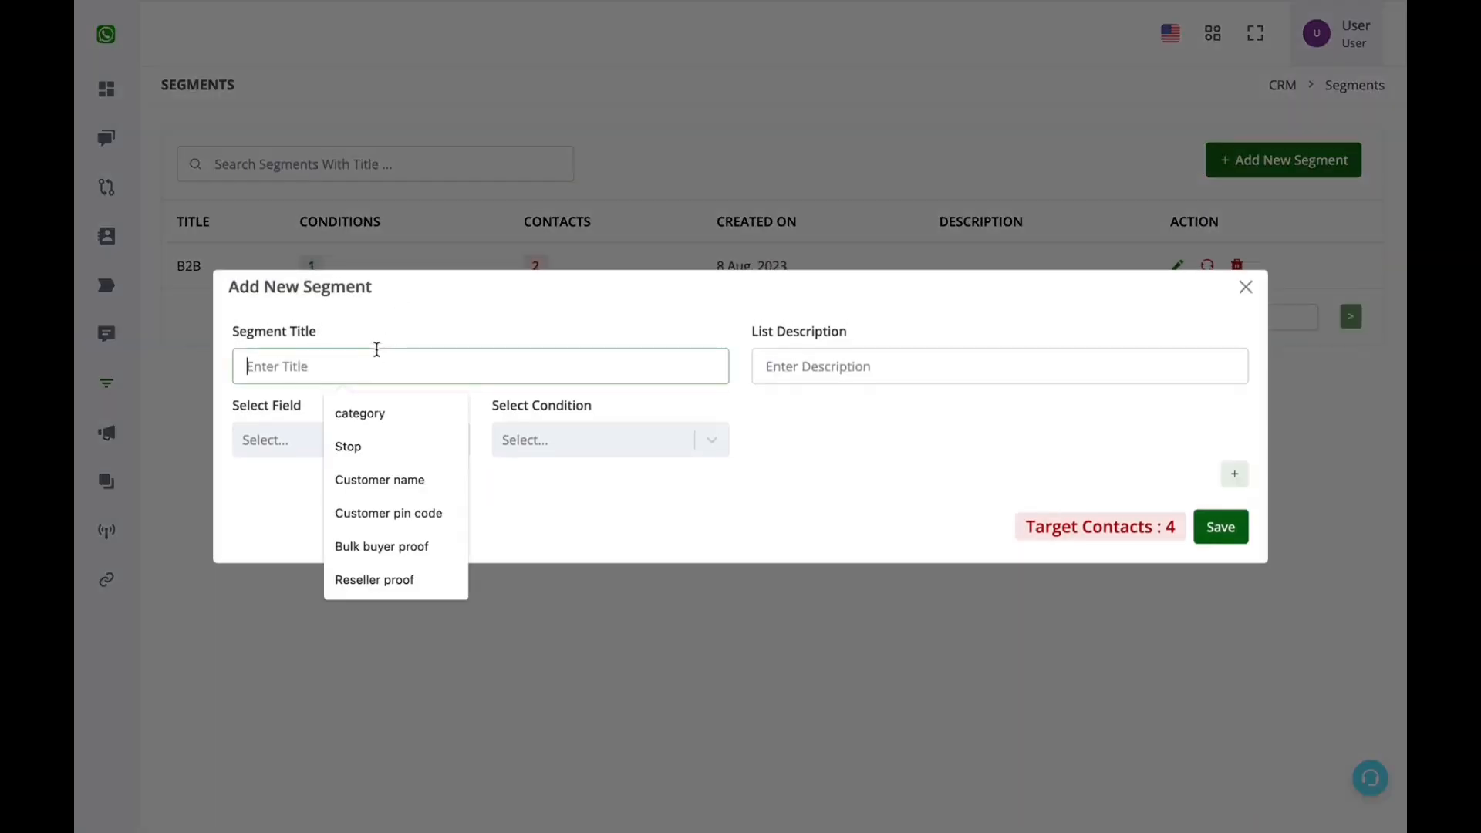
pyautogui.write('B2C')
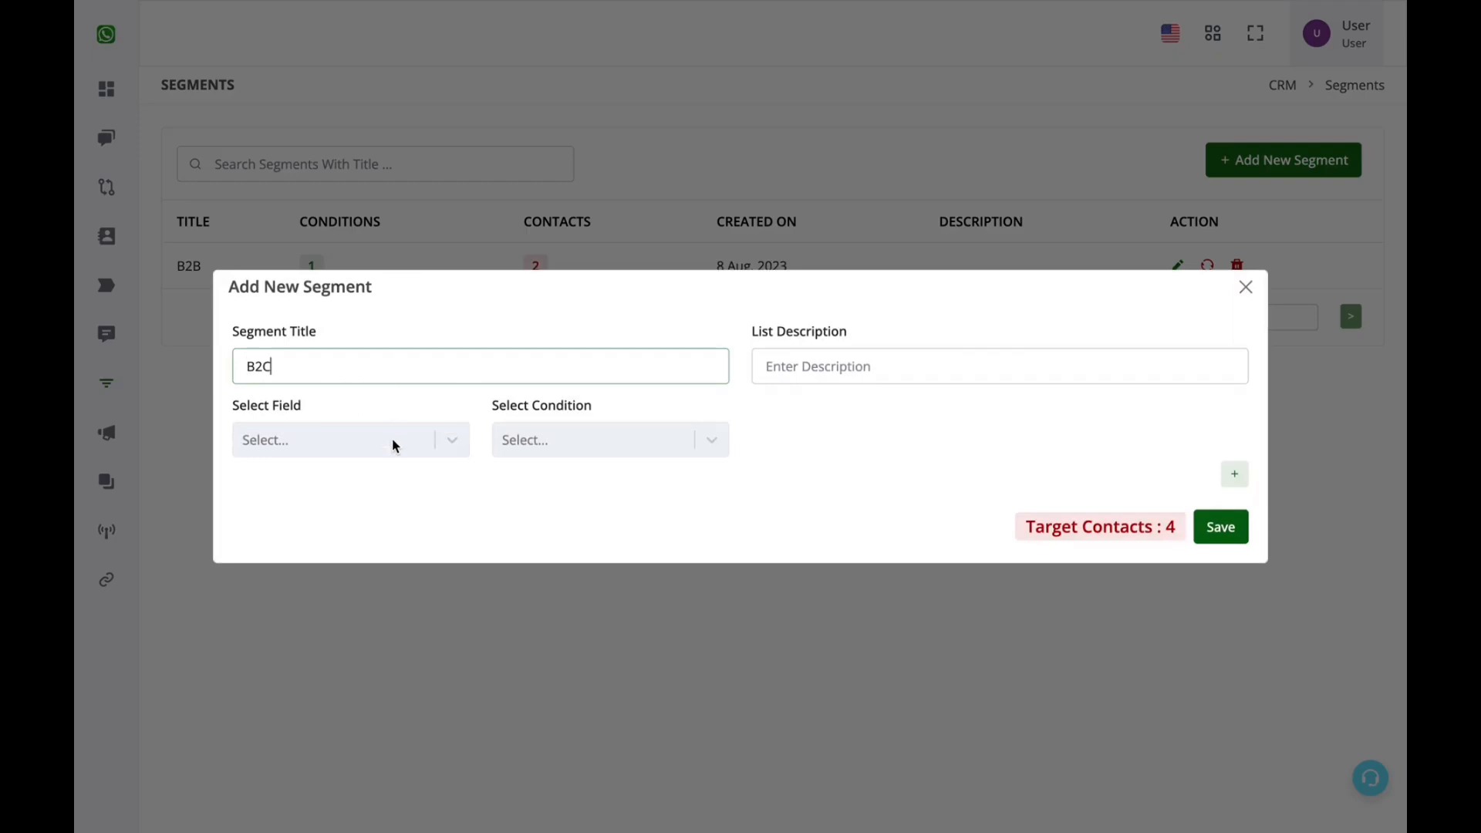
pyautogui.click(392, 438)
pyautogui.scroll(-1, 317, 719)
pyautogui.click(315, 716)
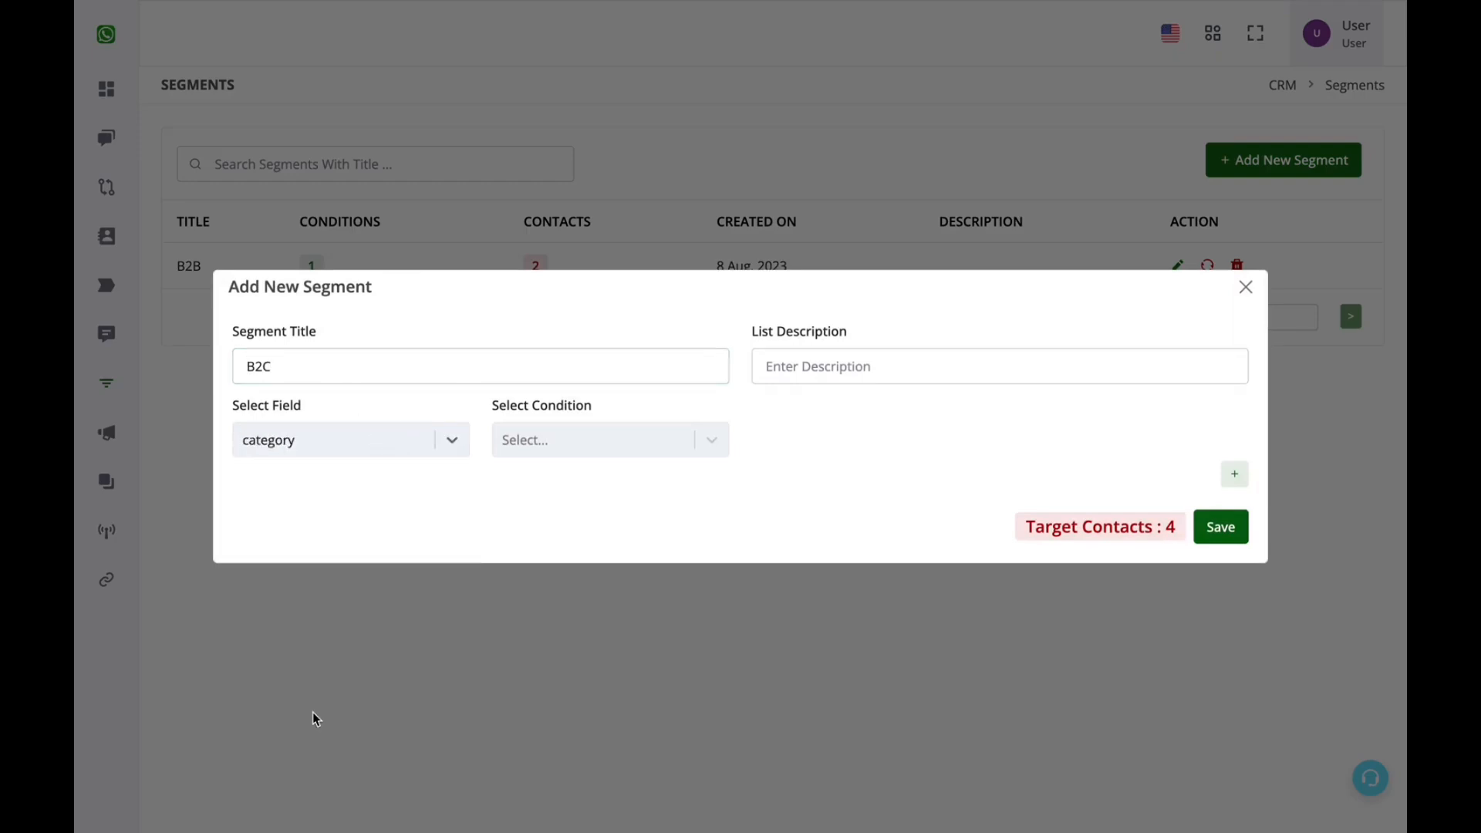
# - Set the segment's category condition to "is" with the value B2C, save the segment and dismiss the confirmation
pyautogui.click(603, 455)
pyautogui.click(572, 678)
pyautogui.click(885, 438)
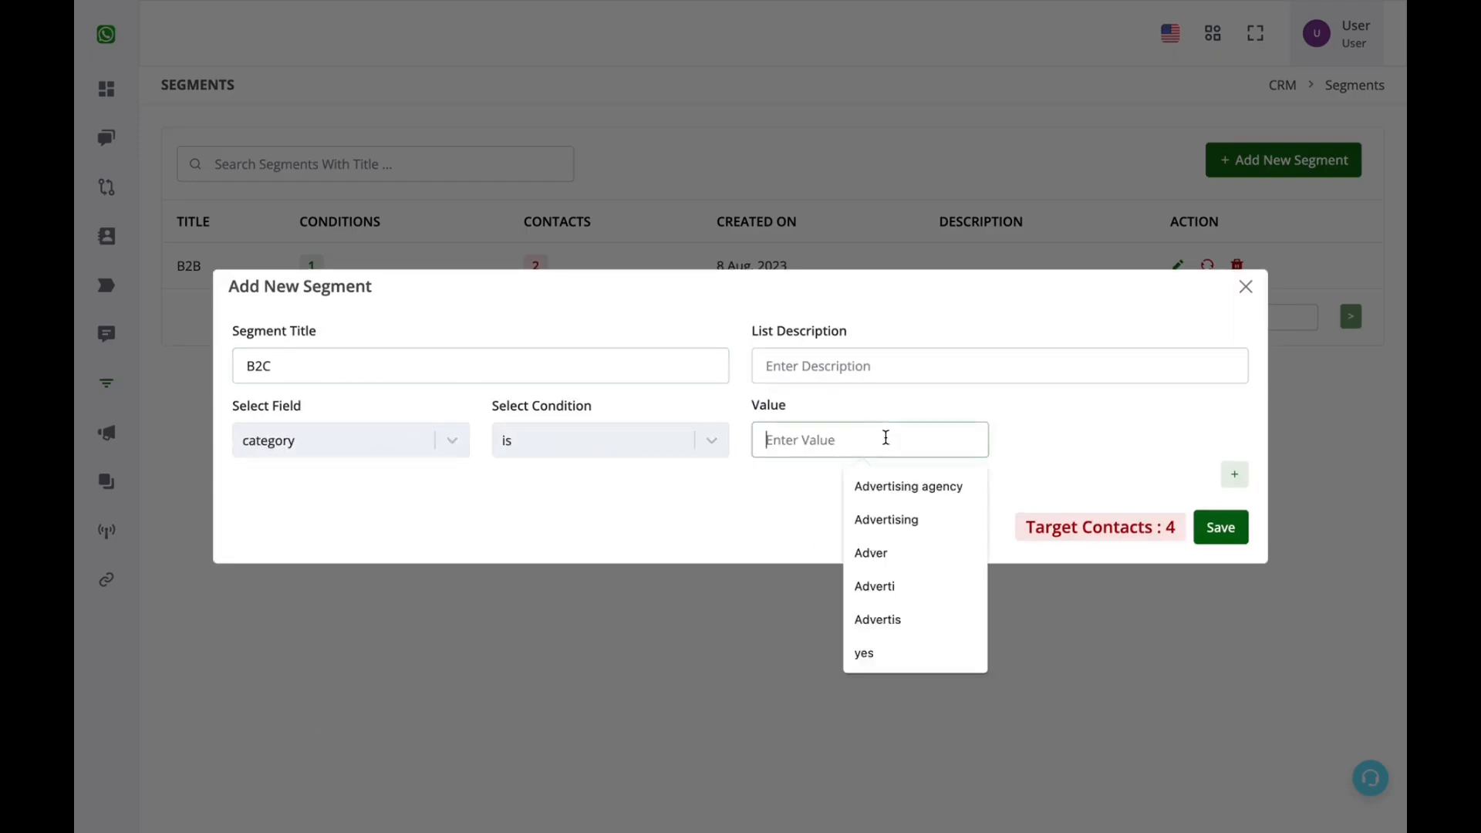
pyautogui.write('B2C')
pyautogui.click(1229, 529)
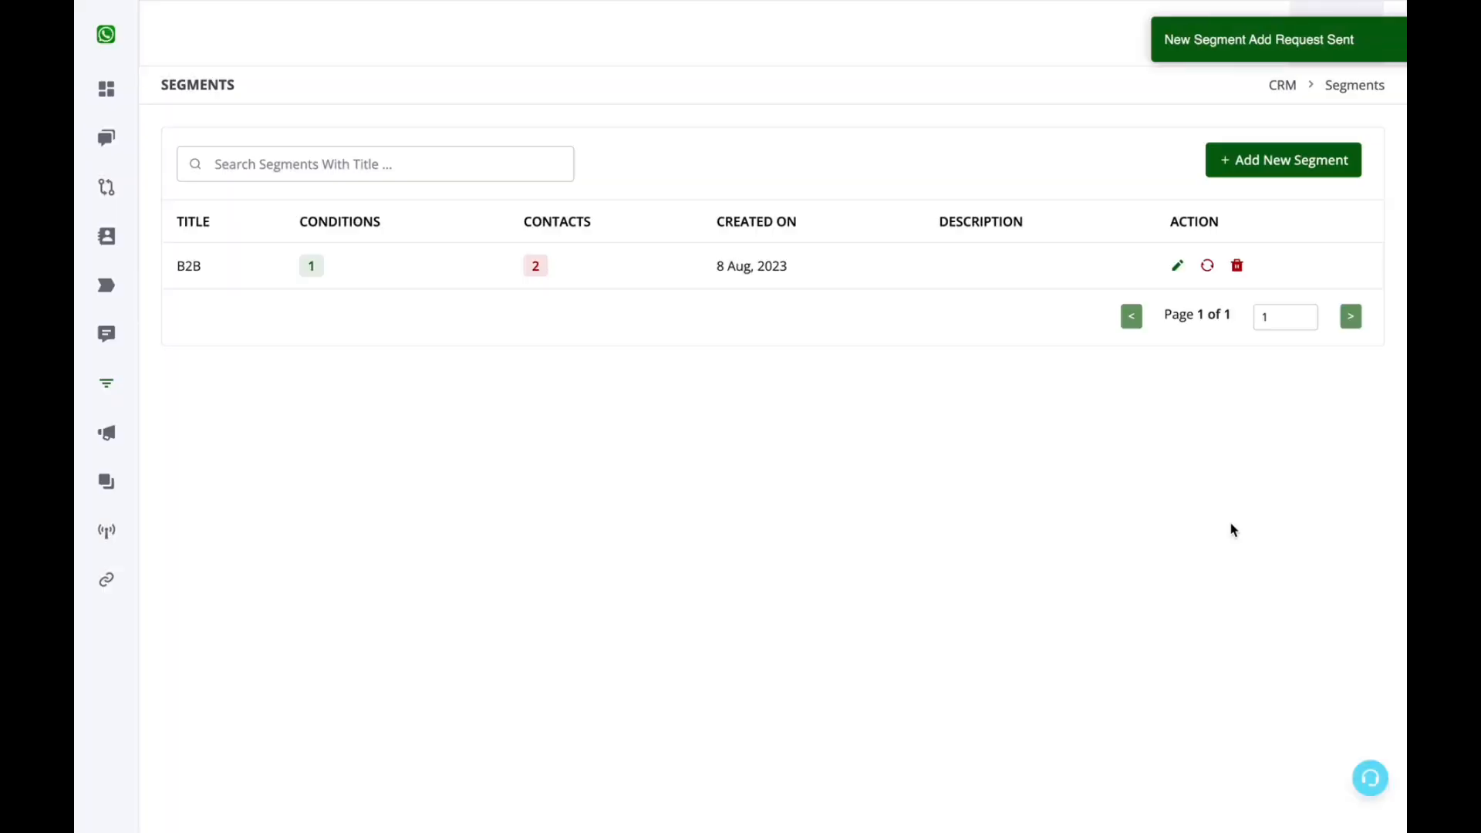
pyautogui.click(745, 505)
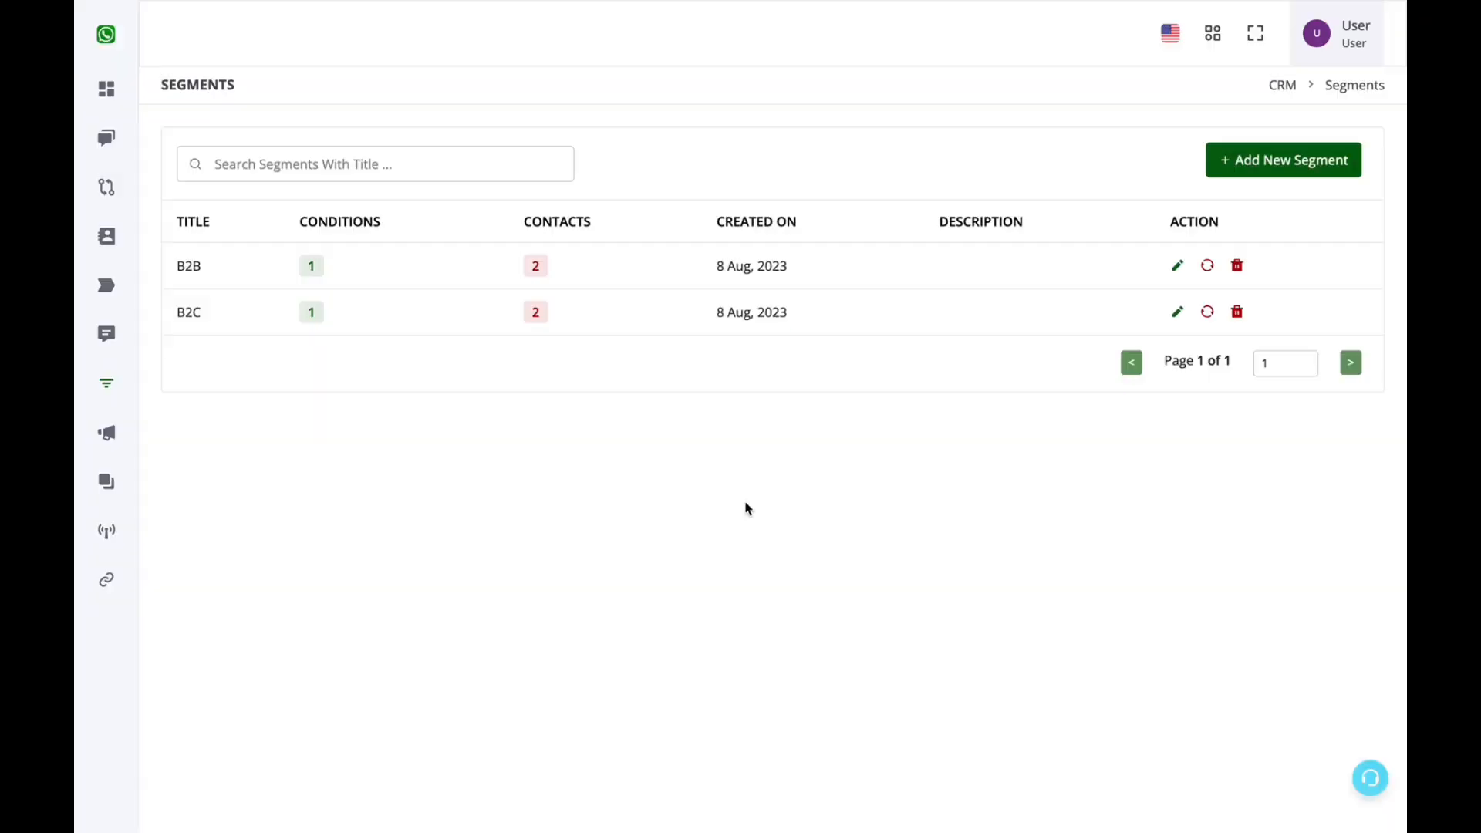
# - Begin another new segment and define its first condition as category is B2B
pyautogui.click(1258, 170)
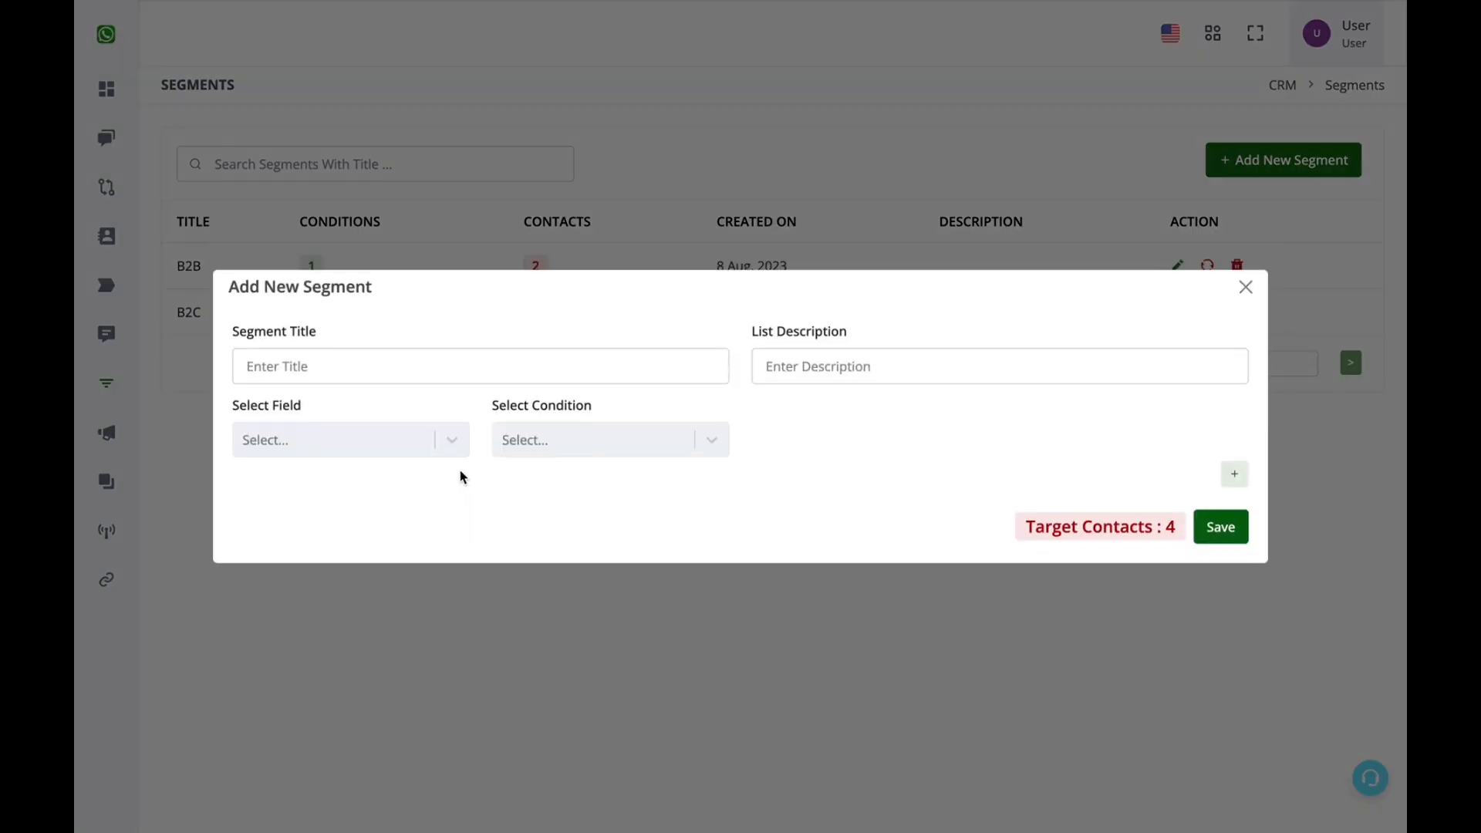
pyautogui.click(441, 444)
pyautogui.scroll(-1, 377, 625)
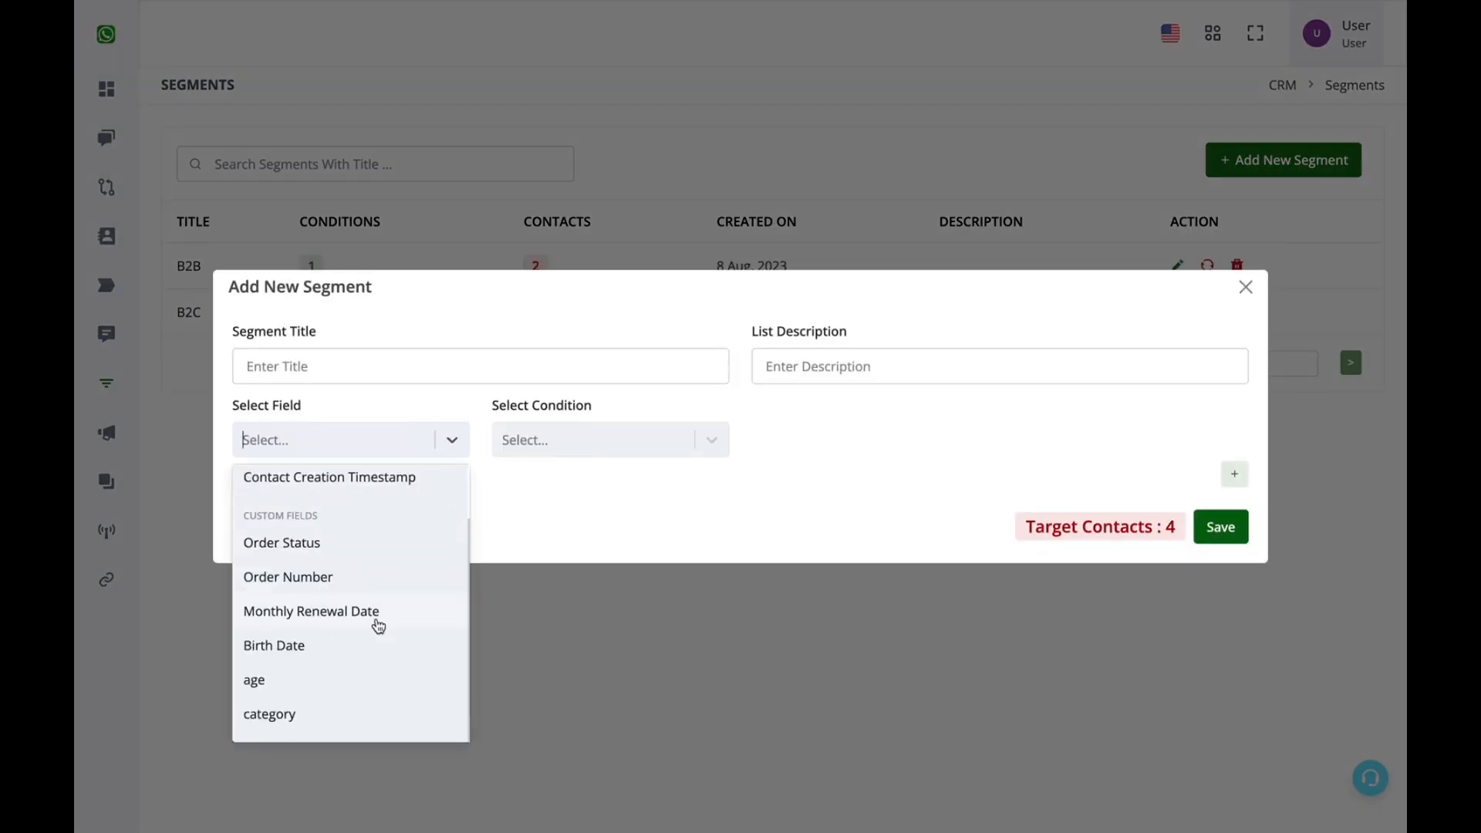
pyautogui.click(349, 713)
pyautogui.click(641, 442)
pyautogui.click(651, 675)
pyautogui.click(872, 440)
pyautogui.write('B2B')
pyautogui.press('BackSpace')
pyautogui.write('B')
# - Add a second condition to the segment and join it to the first with the OR operator
pyautogui.click(1239, 476)
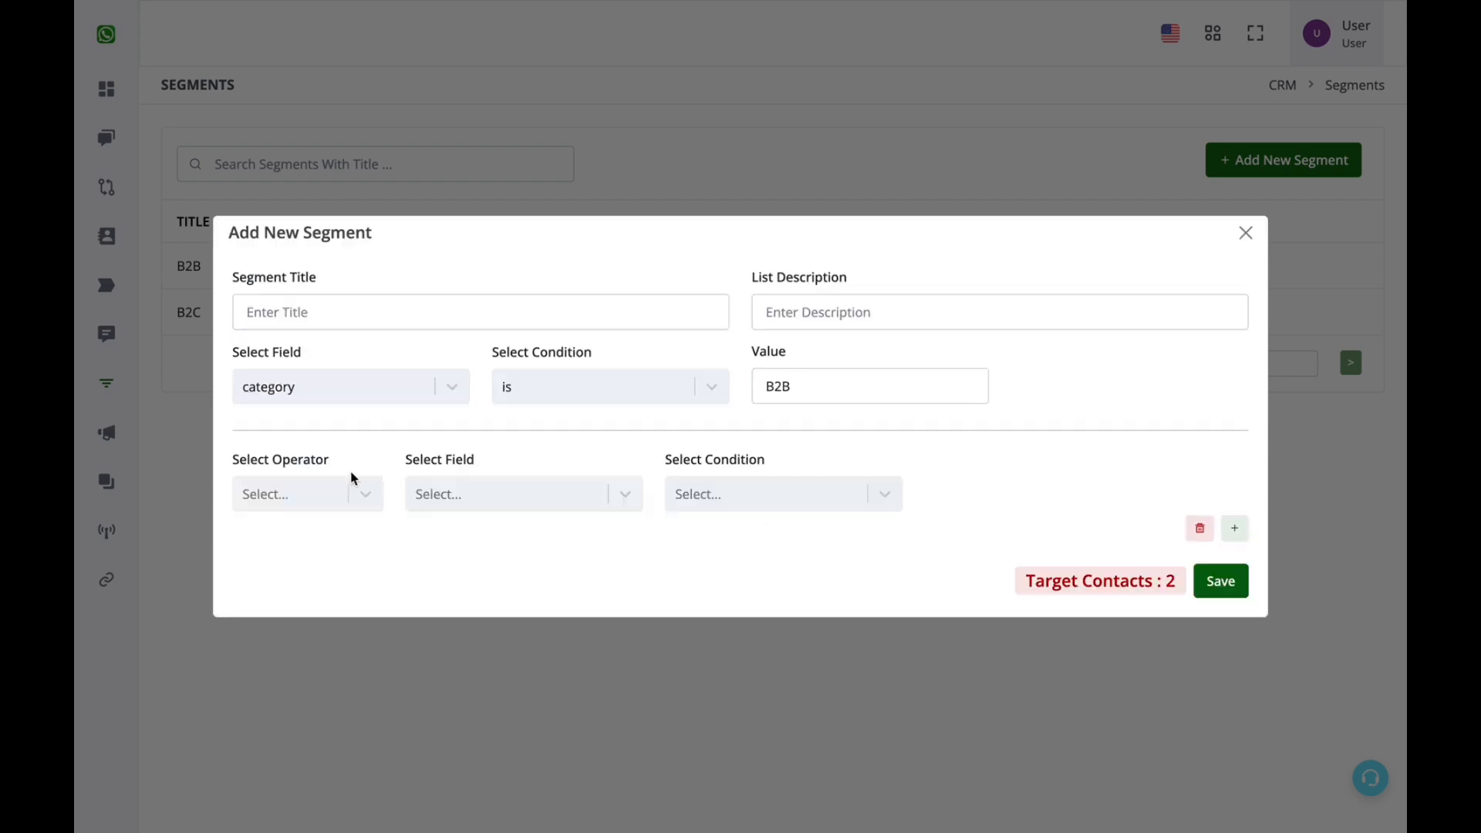
pyautogui.click(259, 487)
pyautogui.click(291, 537)
pyautogui.click(502, 492)
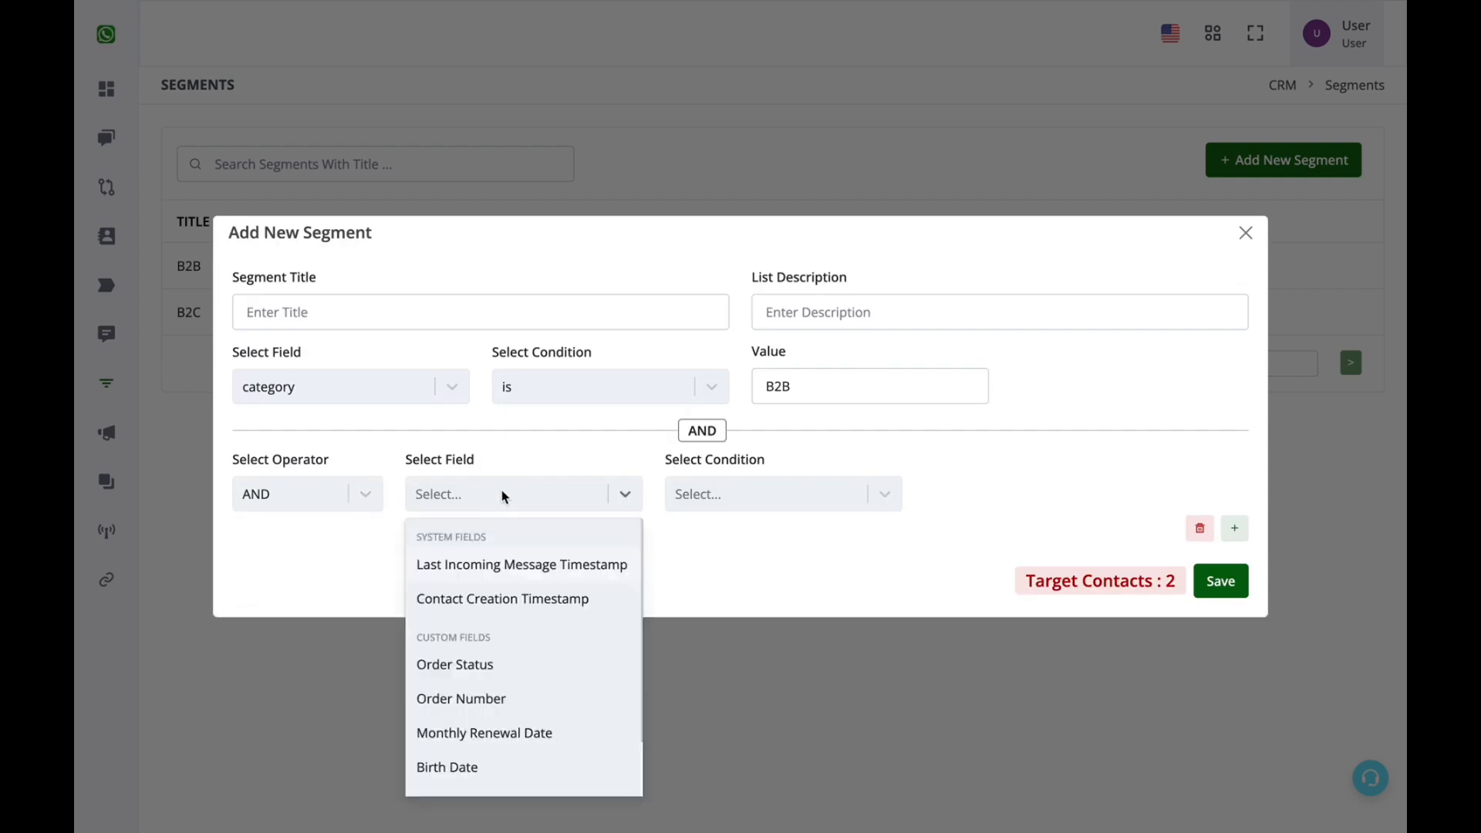
pyautogui.click(319, 500)
pyautogui.click(302, 575)
# - Define the segment's second condition as category is B2C
pyautogui.click(496, 493)
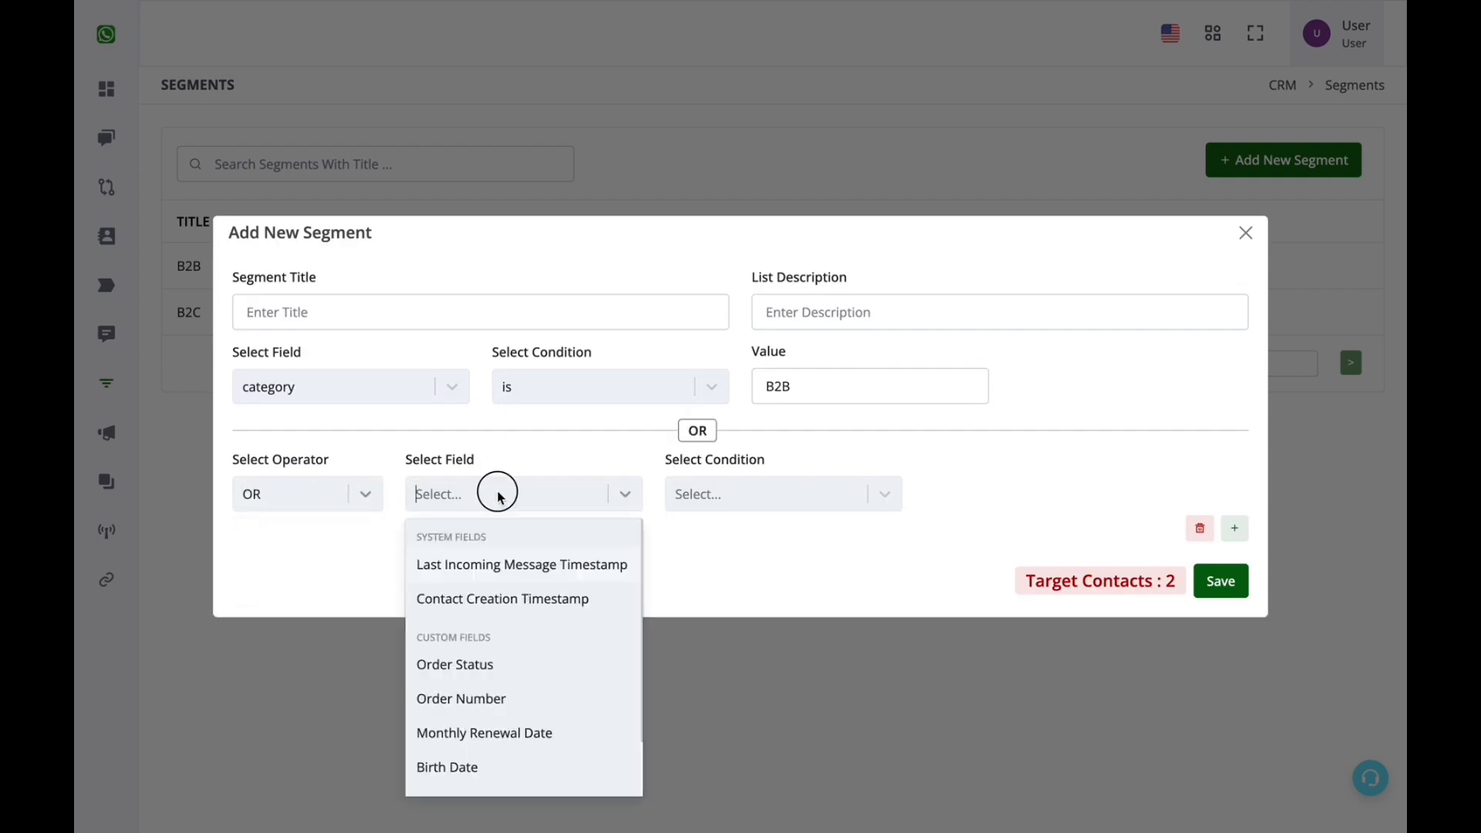
pyautogui.scroll(-1, 536, 766)
pyautogui.click(512, 767)
pyautogui.click(698, 494)
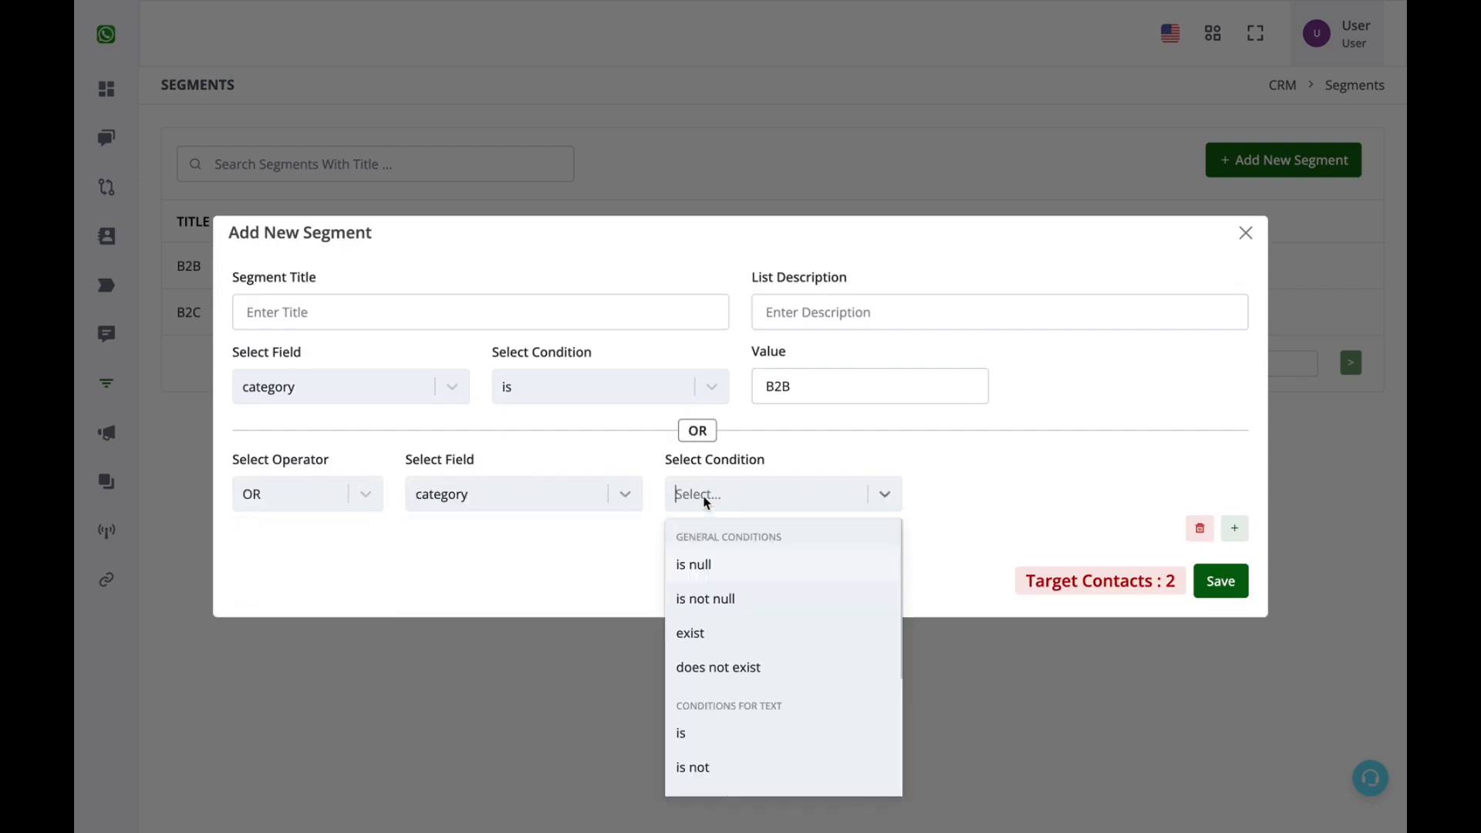
pyautogui.click(734, 731)
pyautogui.click(970, 493)
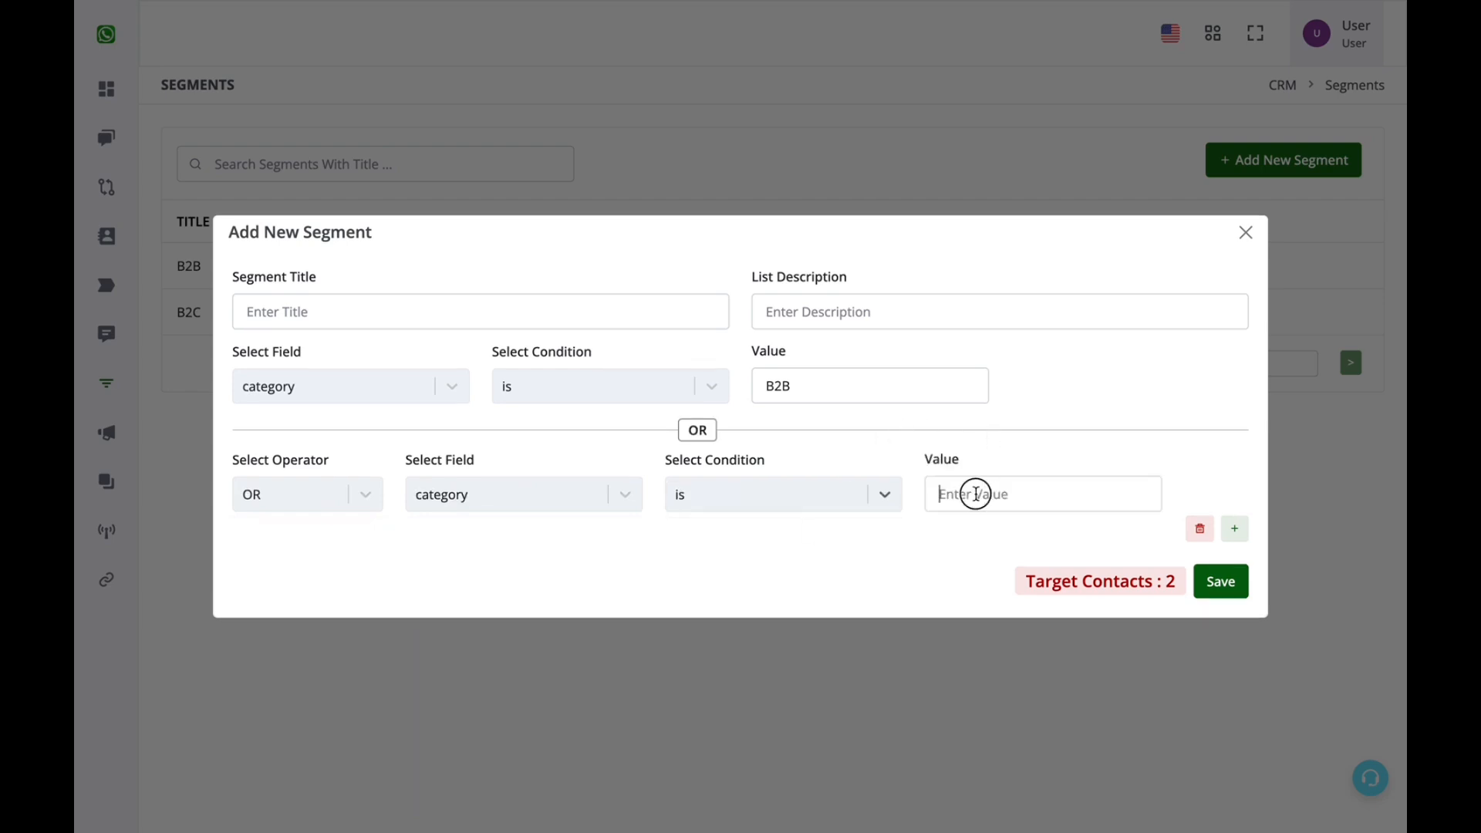
pyautogui.write('B2C')
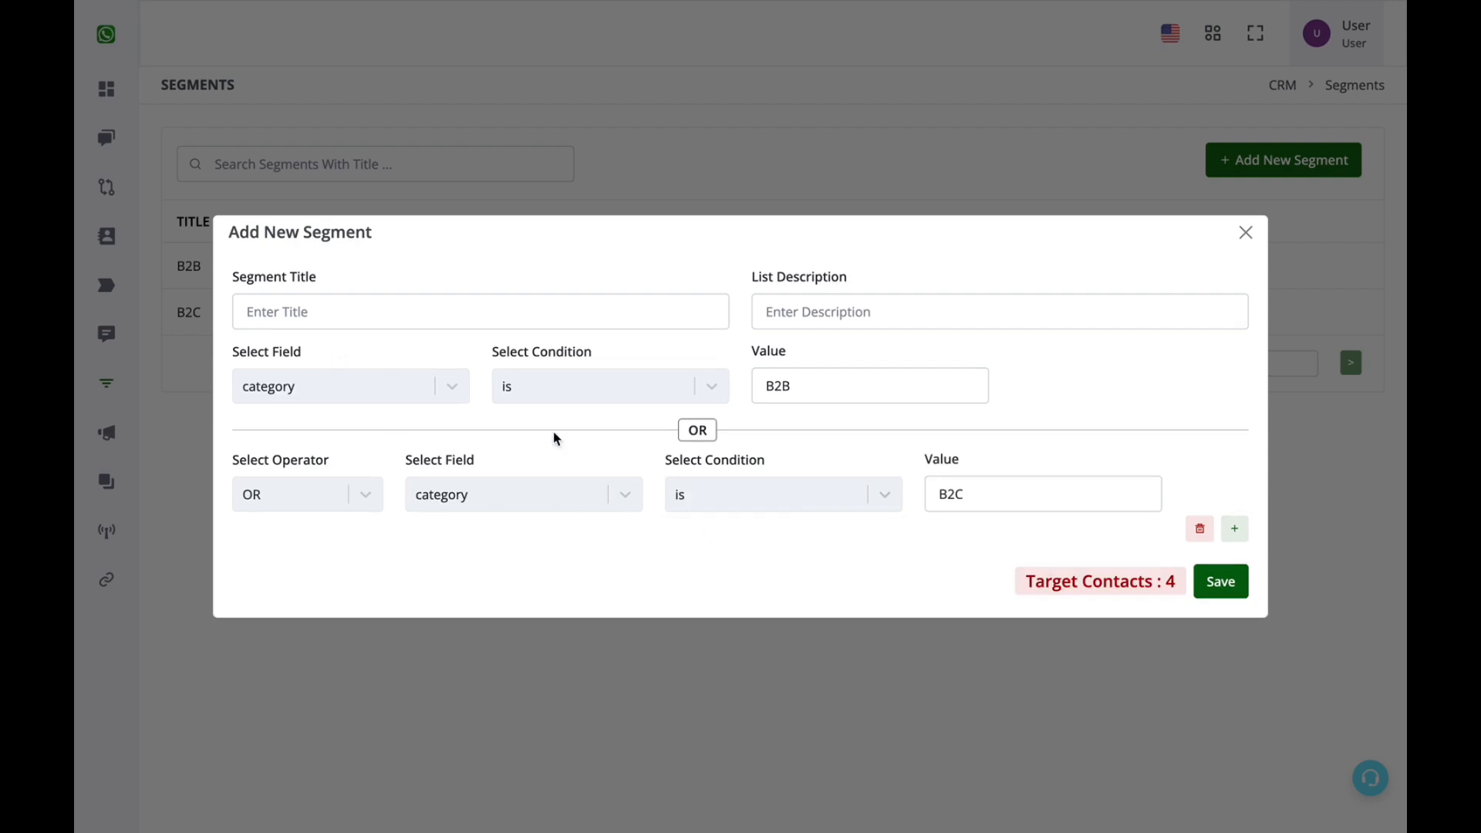
# - Title the segment "B2B and B2C", save it and dismiss the confirmation
pyautogui.click(320, 315)
pyautogui.write('B')
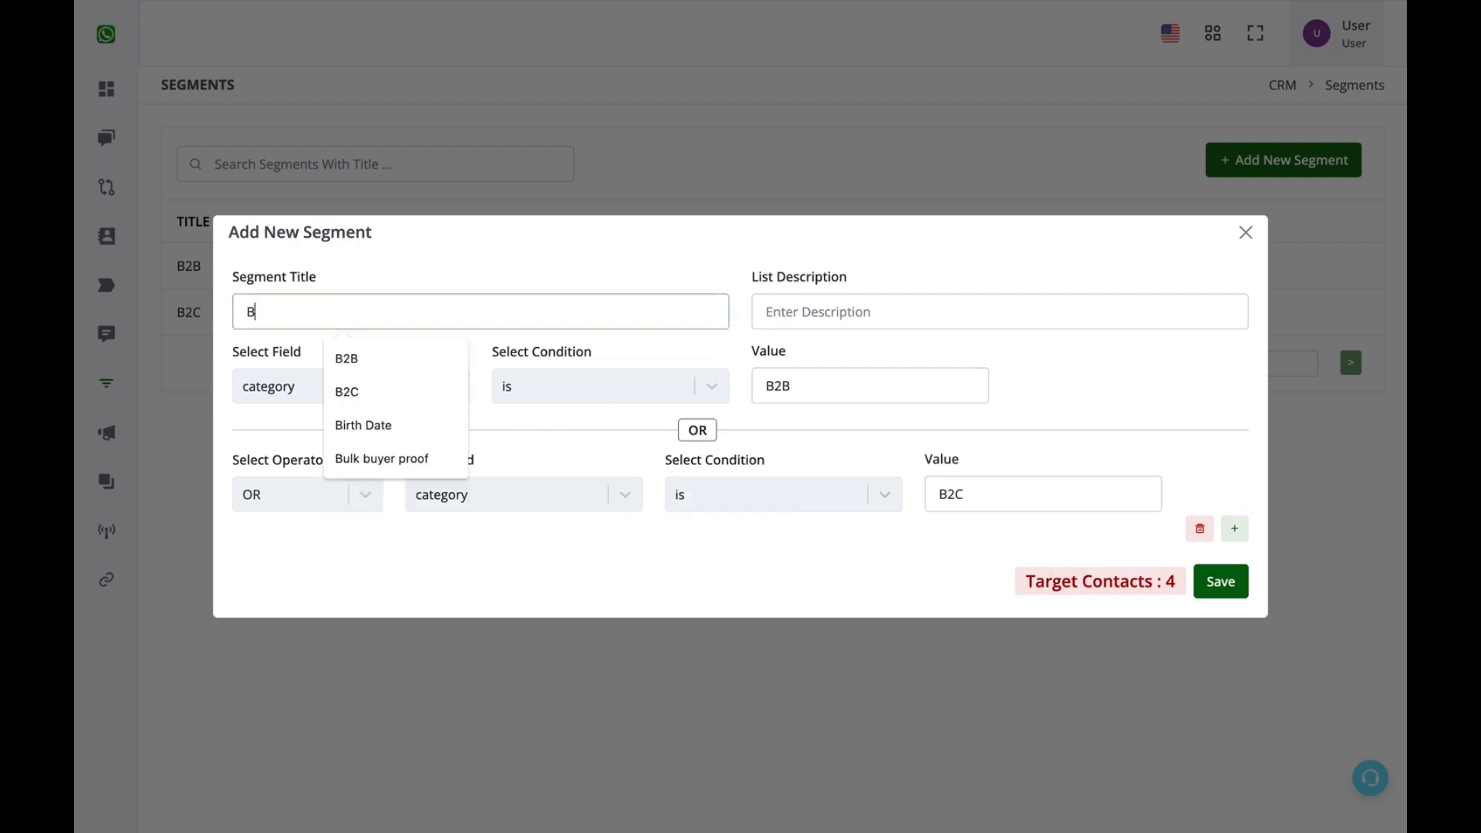
pyautogui.write('2B and')
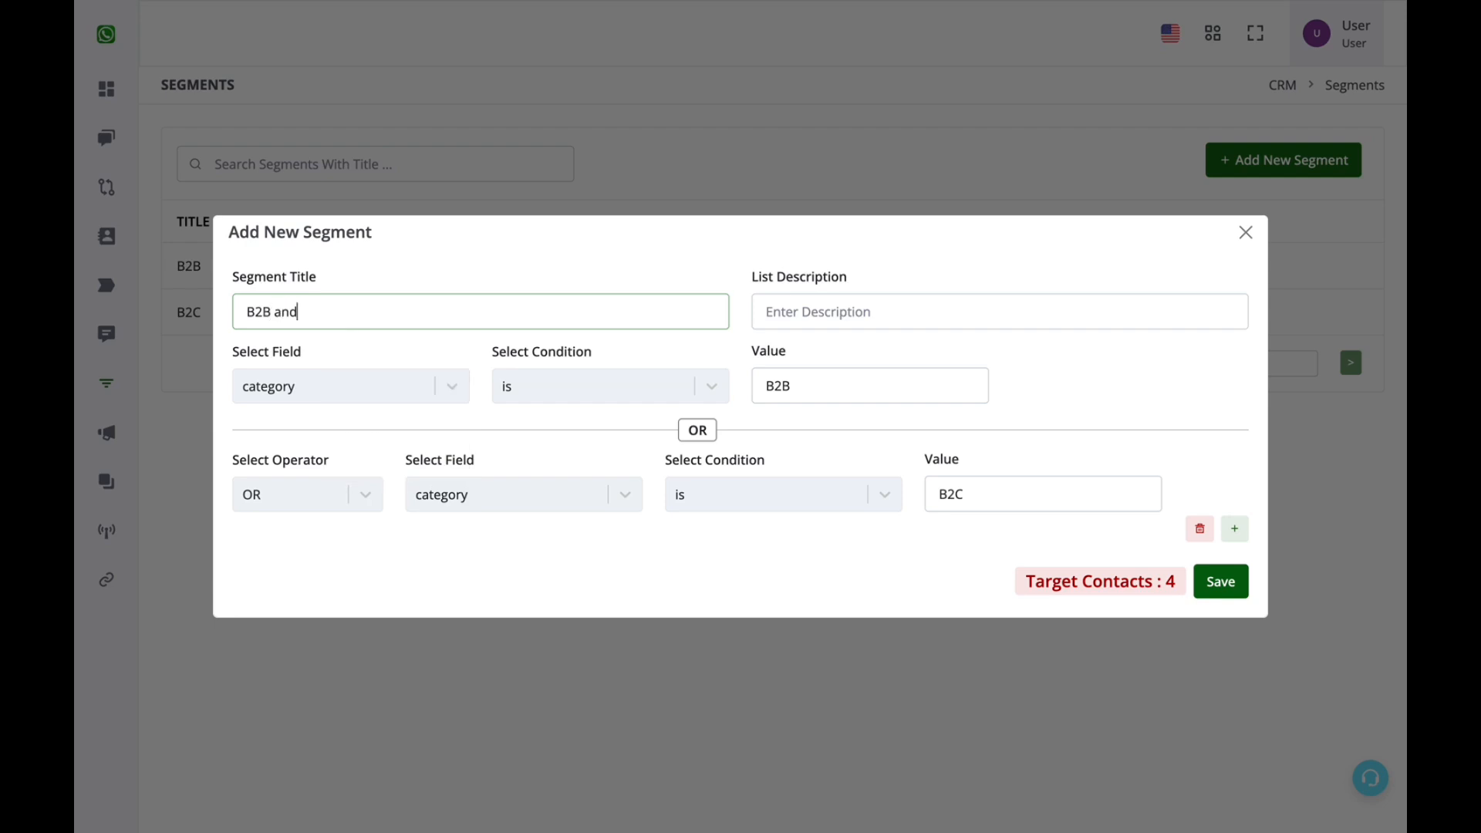
pyautogui.write(' B2C')
pyautogui.click(1221, 582)
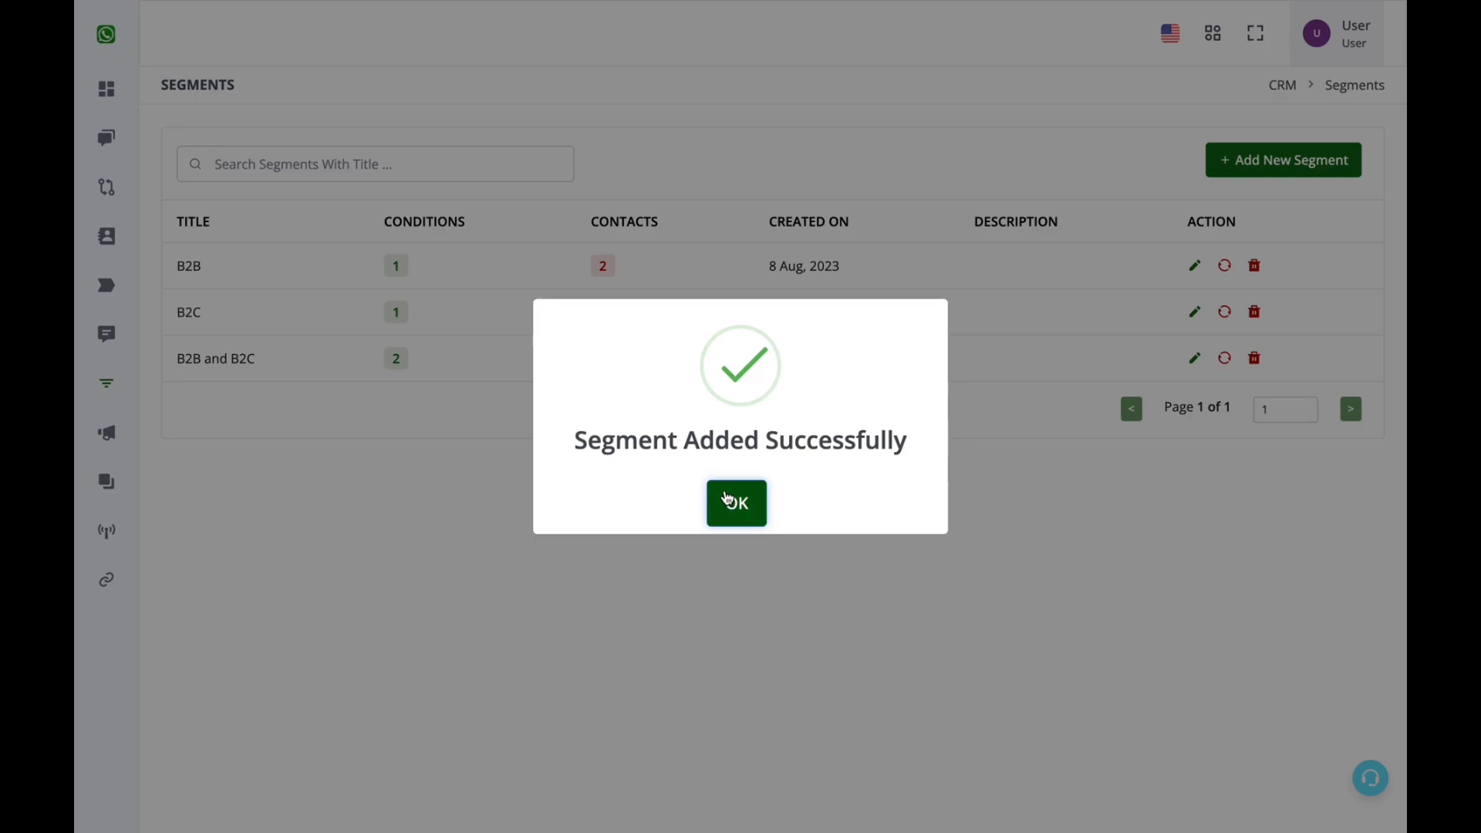
pyautogui.click(732, 506)
# - Go to the Campaign page and create a new campaign named Test
pyautogui.moveTo(77, 296)
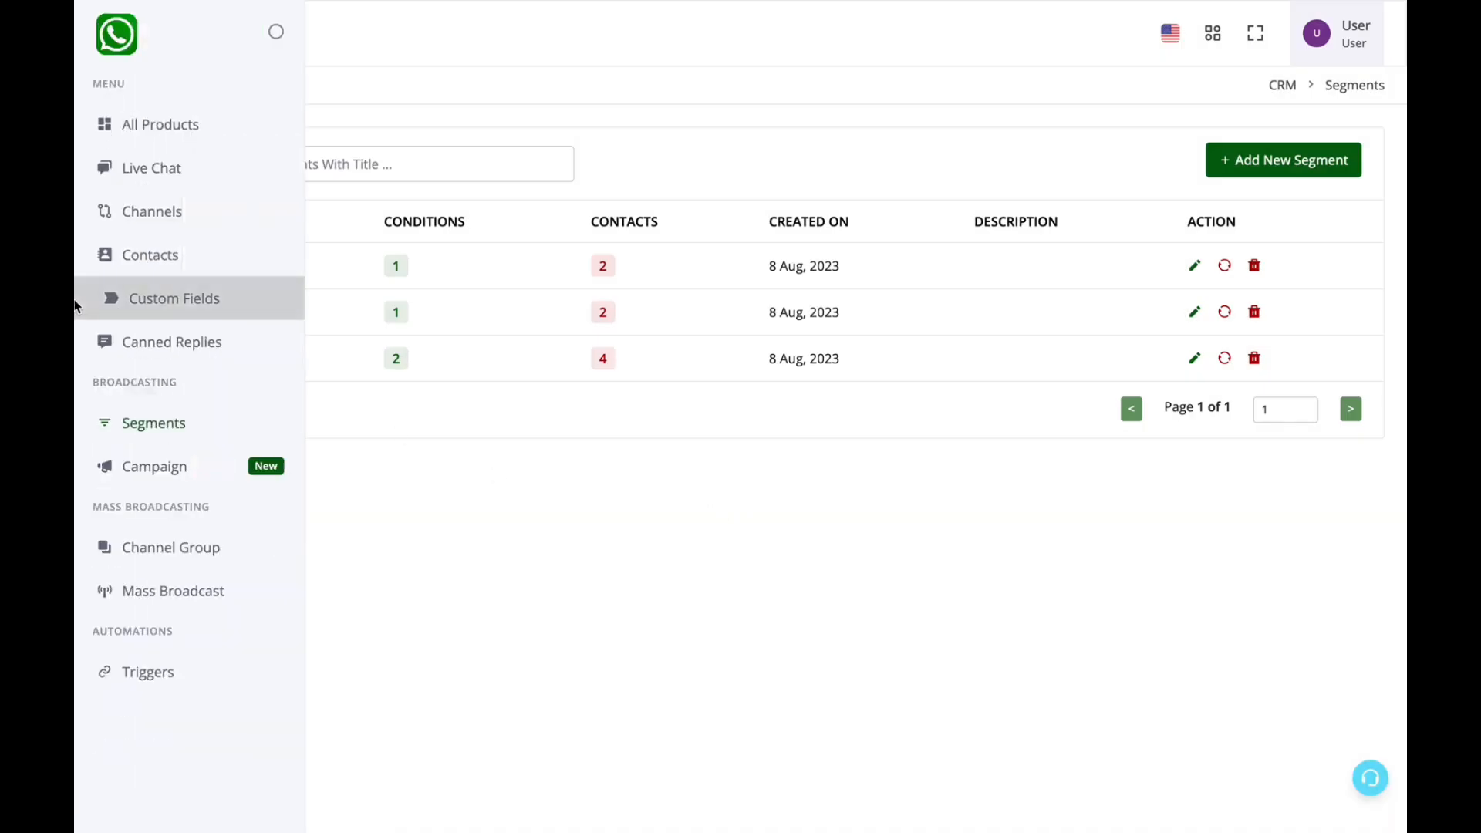
pyautogui.click(91, 469)
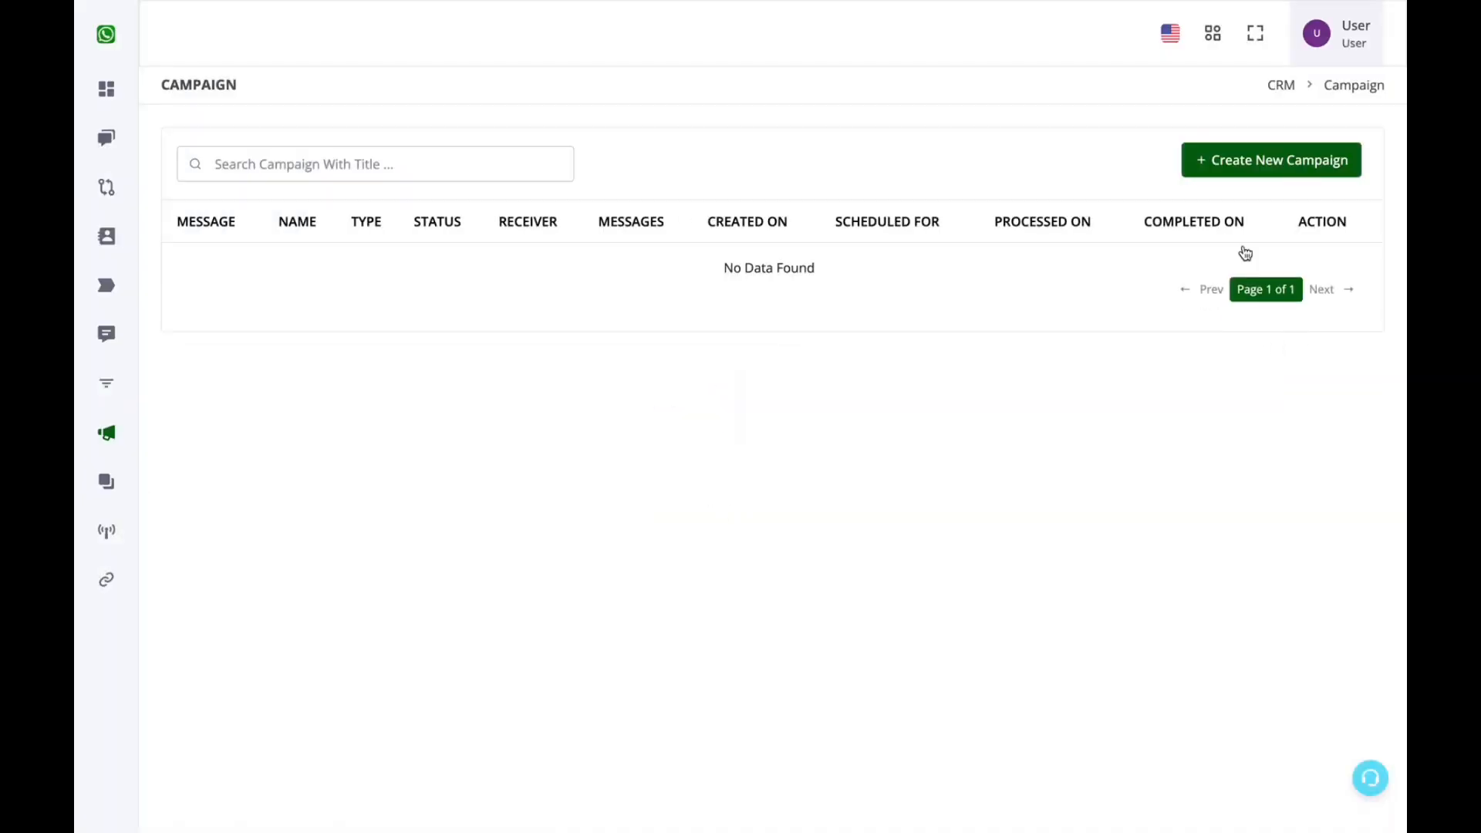
pyautogui.click(1271, 160)
pyautogui.click(620, 160)
pyautogui.write('Test')
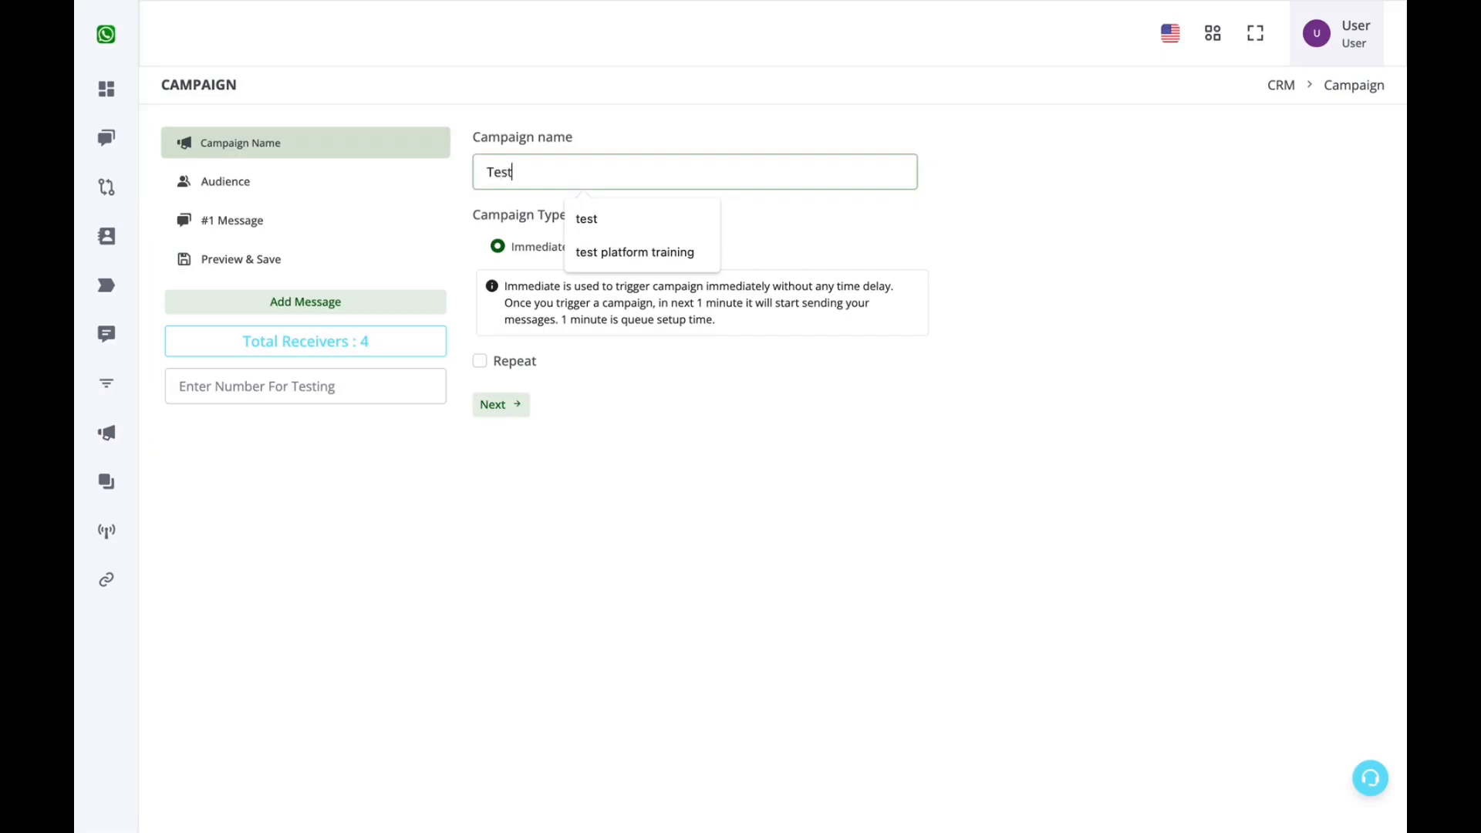
pyautogui.click(733, 429)
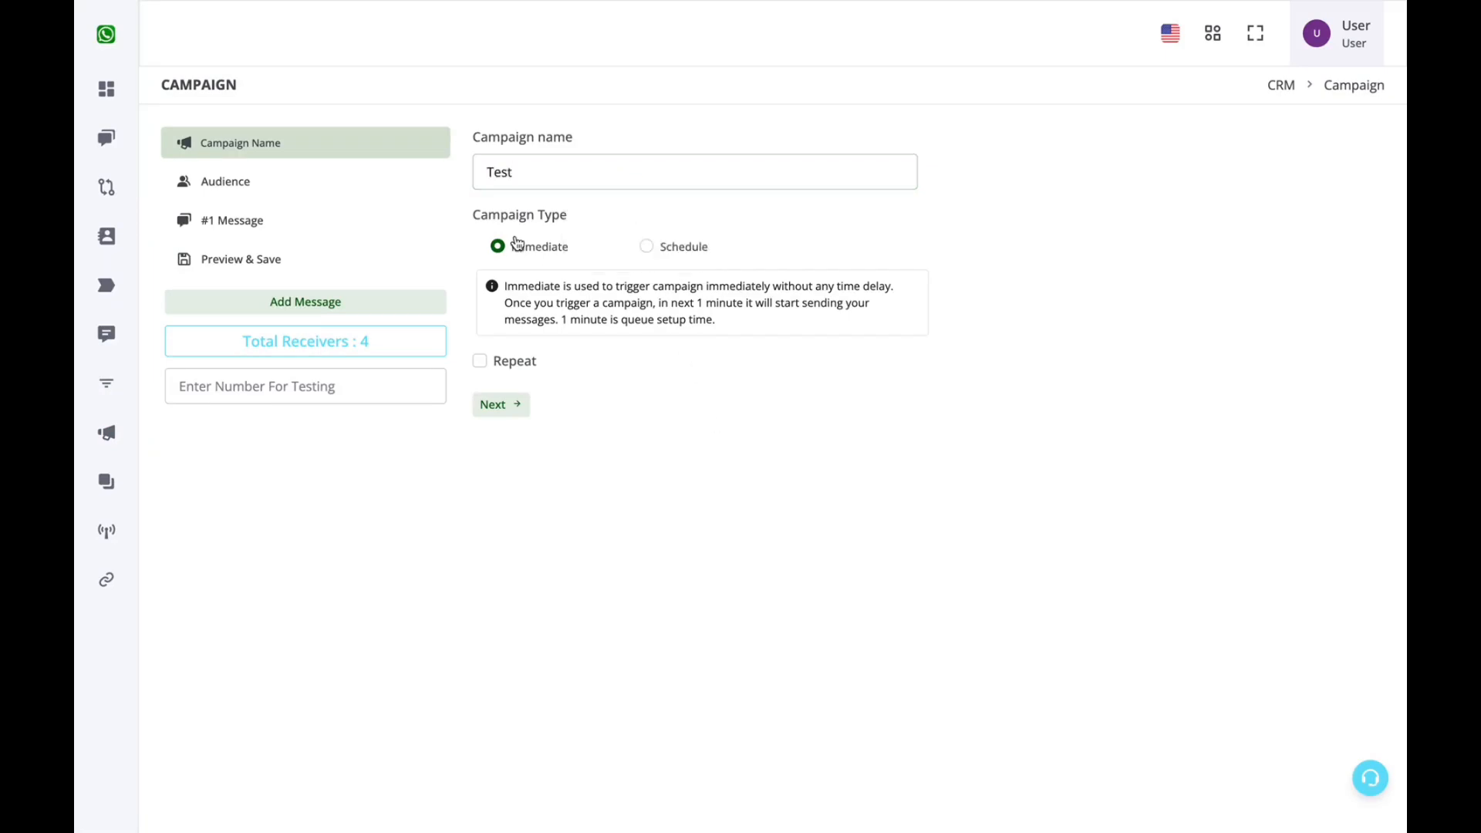
# - Make the campaign's audience segmented and load the conditions of the saved B2C segment
pyautogui.click(304, 182)
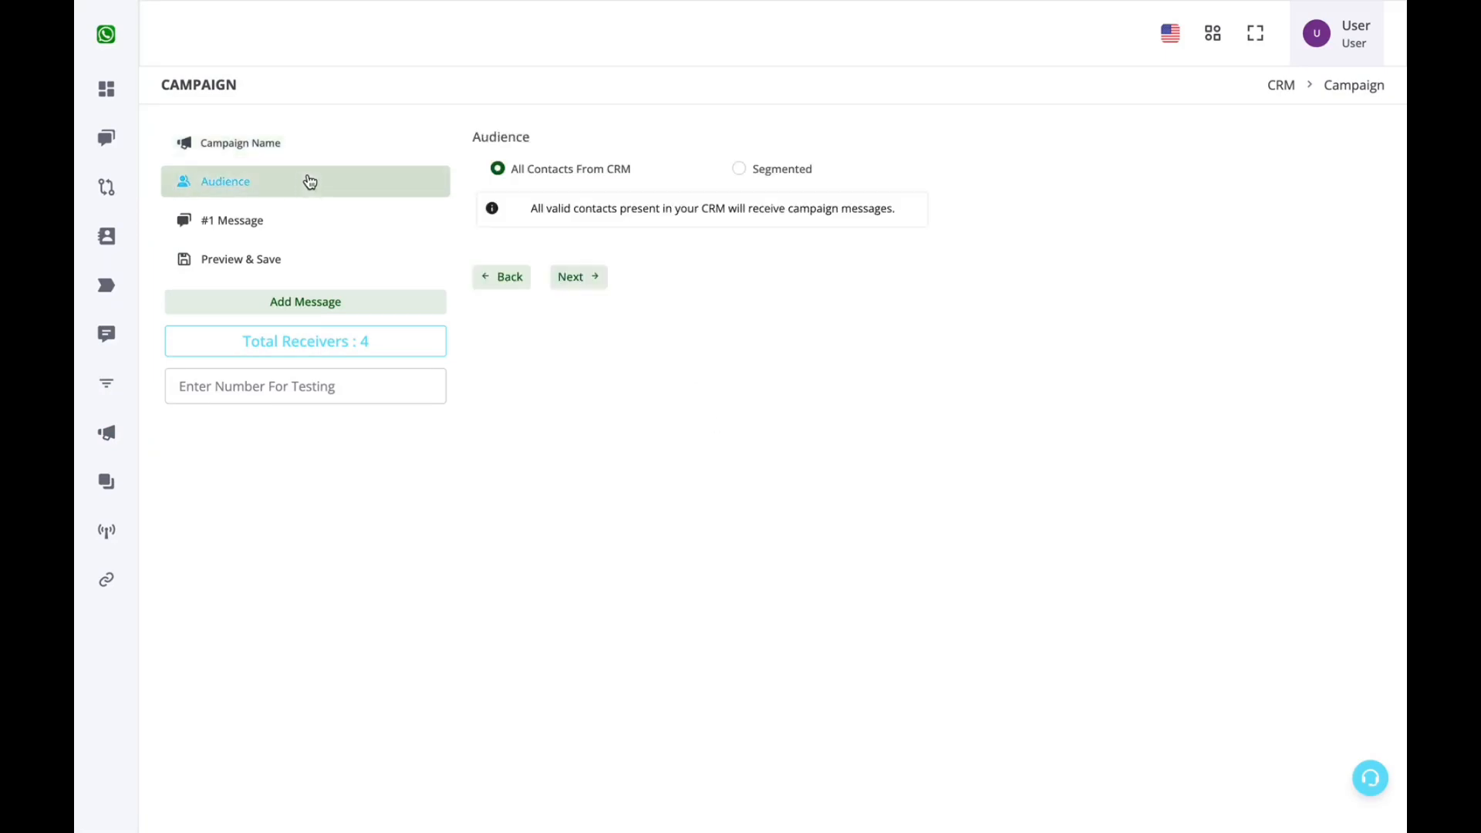
pyautogui.click(778, 177)
pyautogui.click(657, 319)
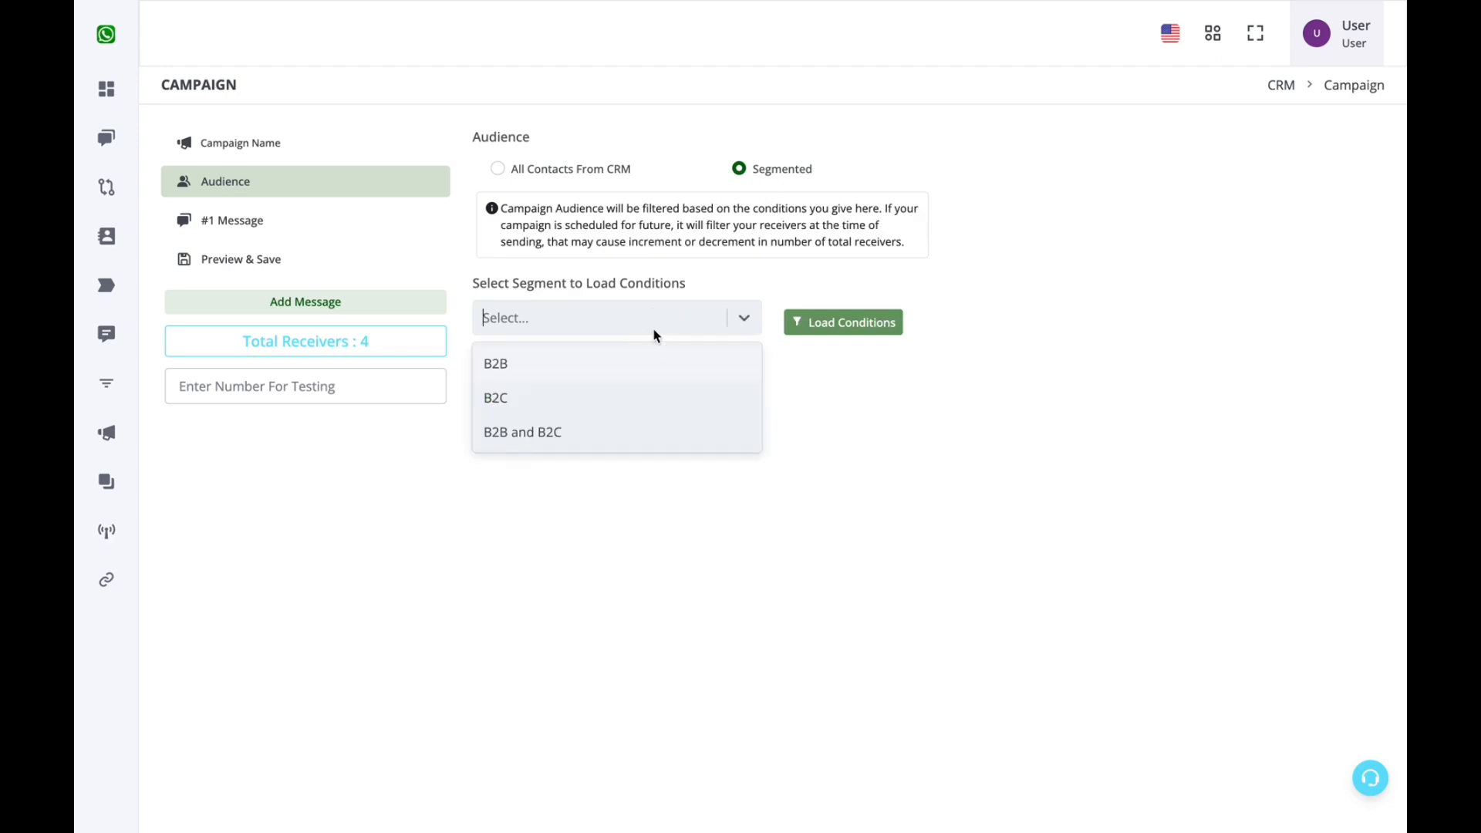
pyautogui.click(564, 396)
pyautogui.click(874, 328)
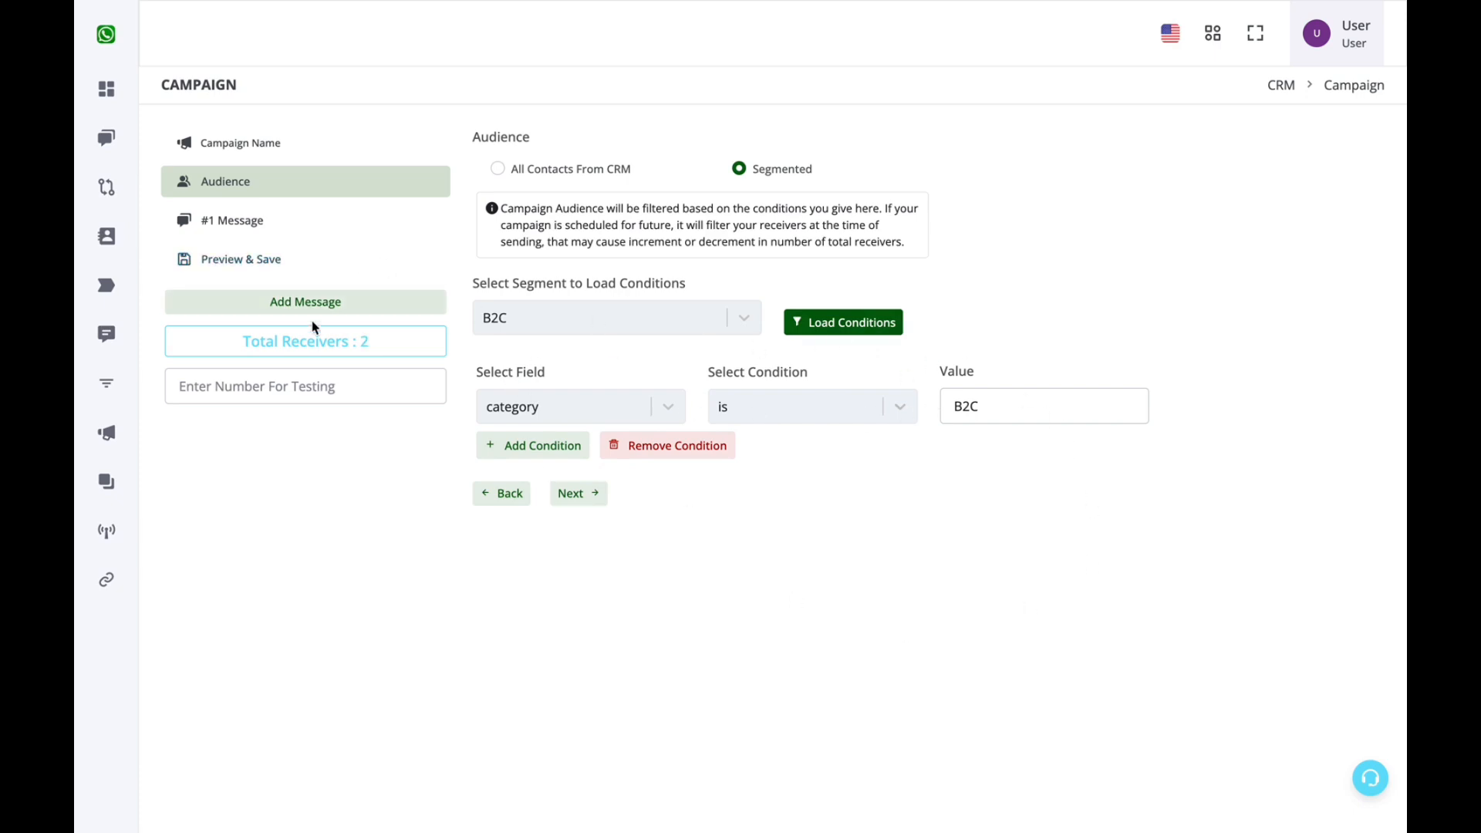
# - Go to the campaign's first message and choose Channel #1 as its sending channel
pyautogui.click(296, 230)
pyautogui.click(548, 172)
pyautogui.click(551, 216)
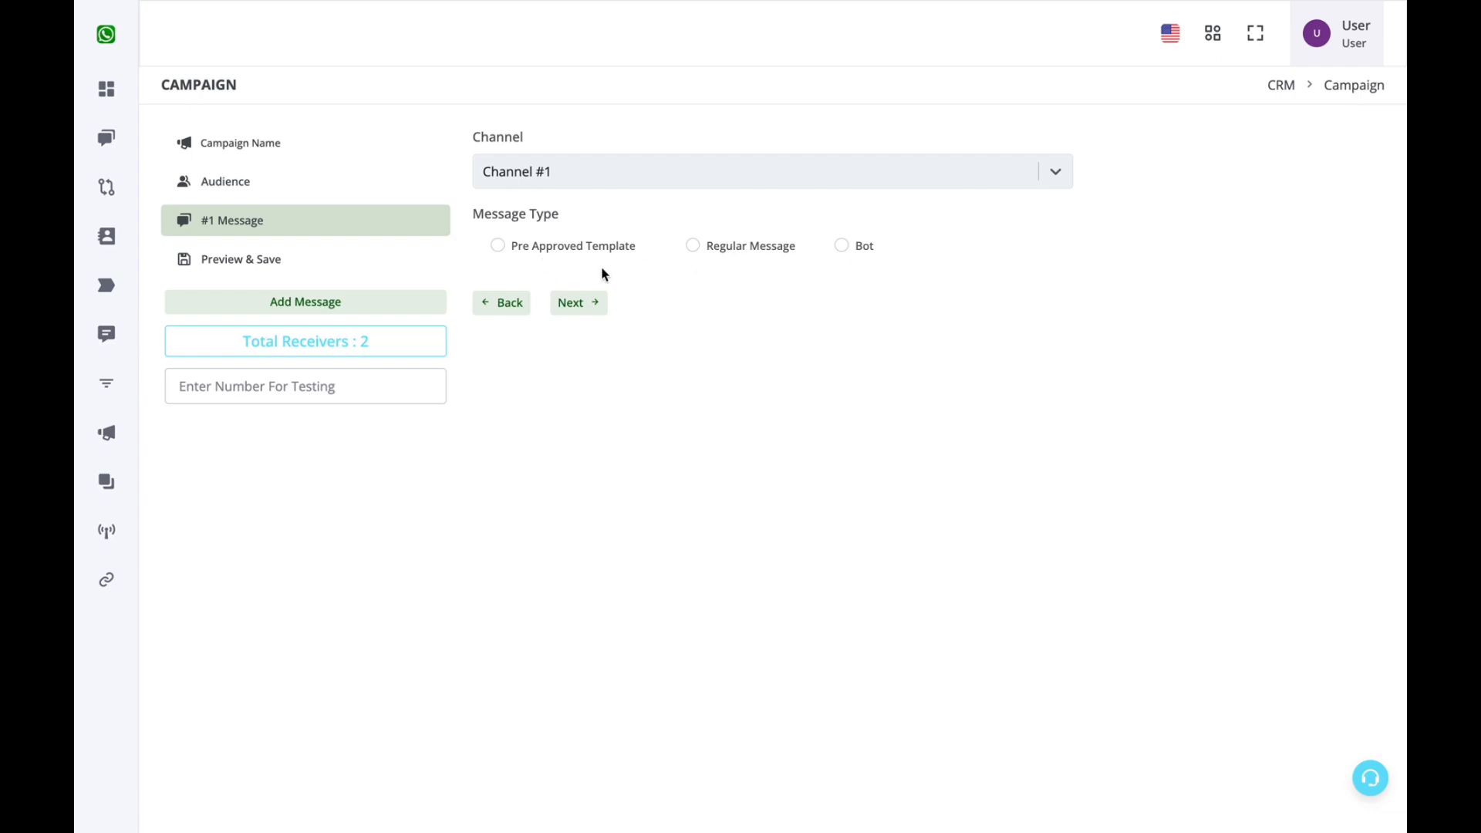
# - Try the Regular Message type and read its note about message delivery
pyautogui.click(743, 261)
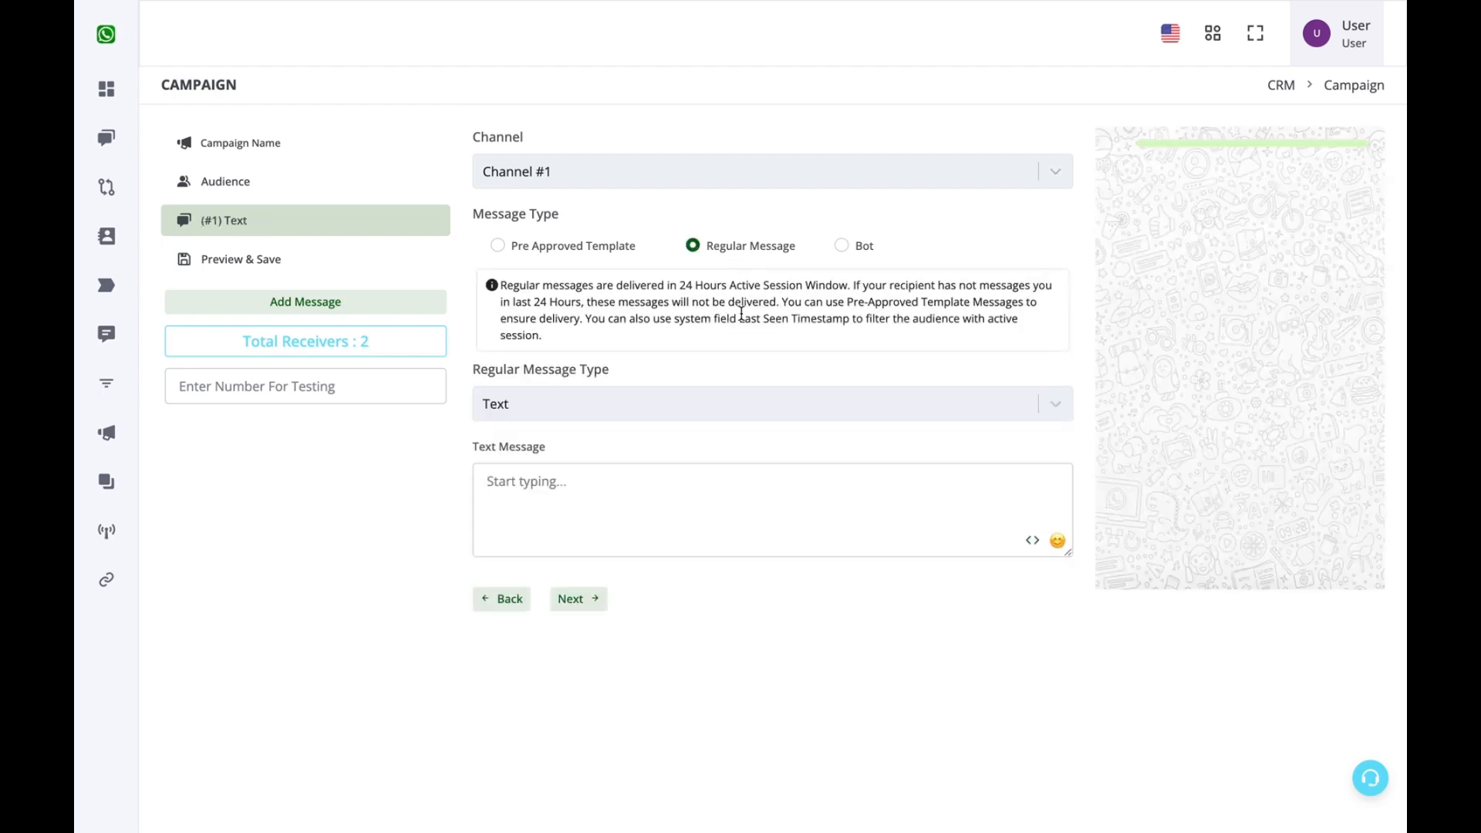
pyautogui.tripleClick(570, 286)
pyautogui.click(652, 304)
# - Set the message type to Pre Approved Template and check which templates are available
pyautogui.click(606, 248)
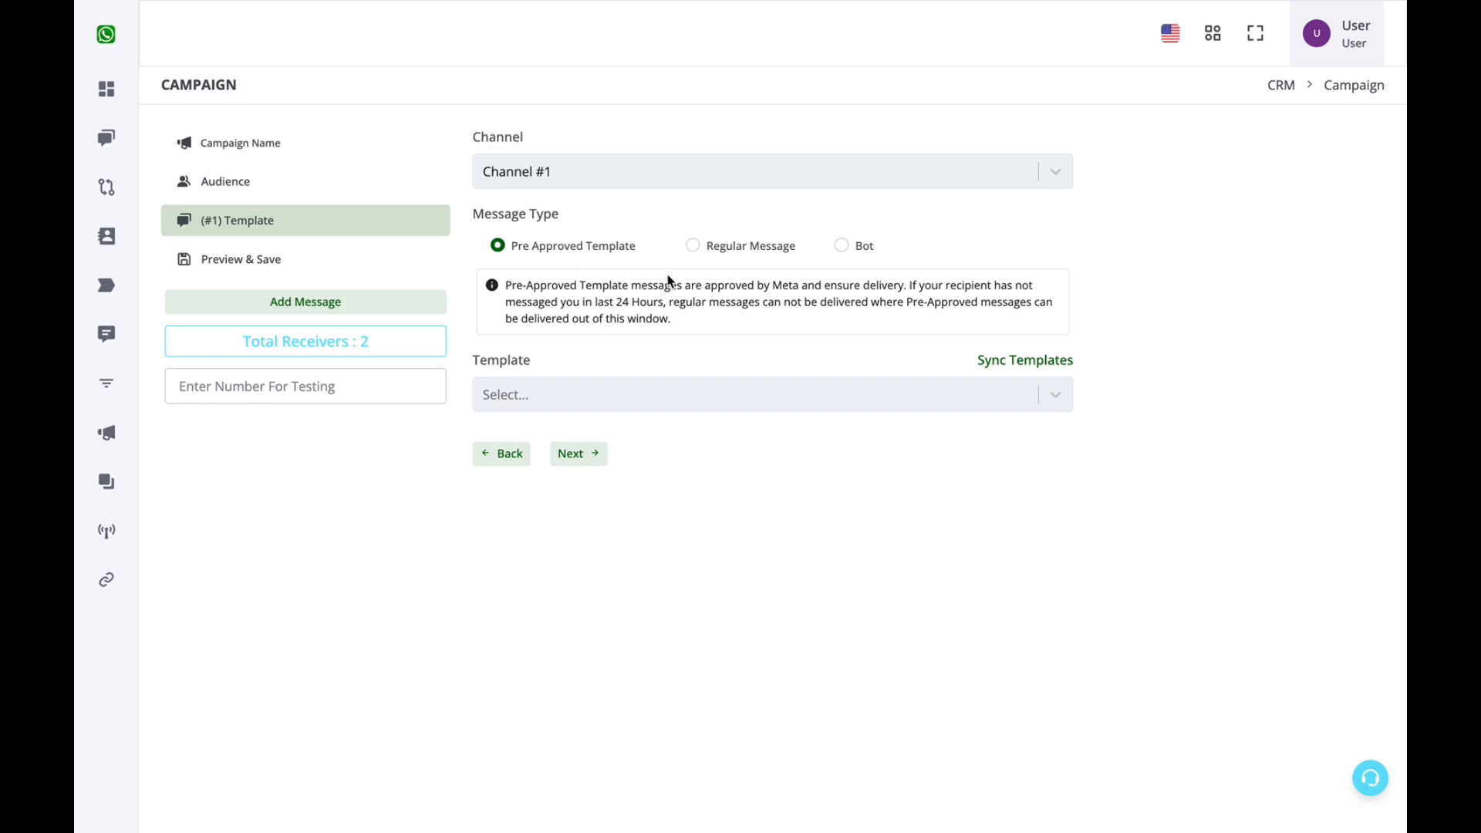
pyautogui.click(702, 394)
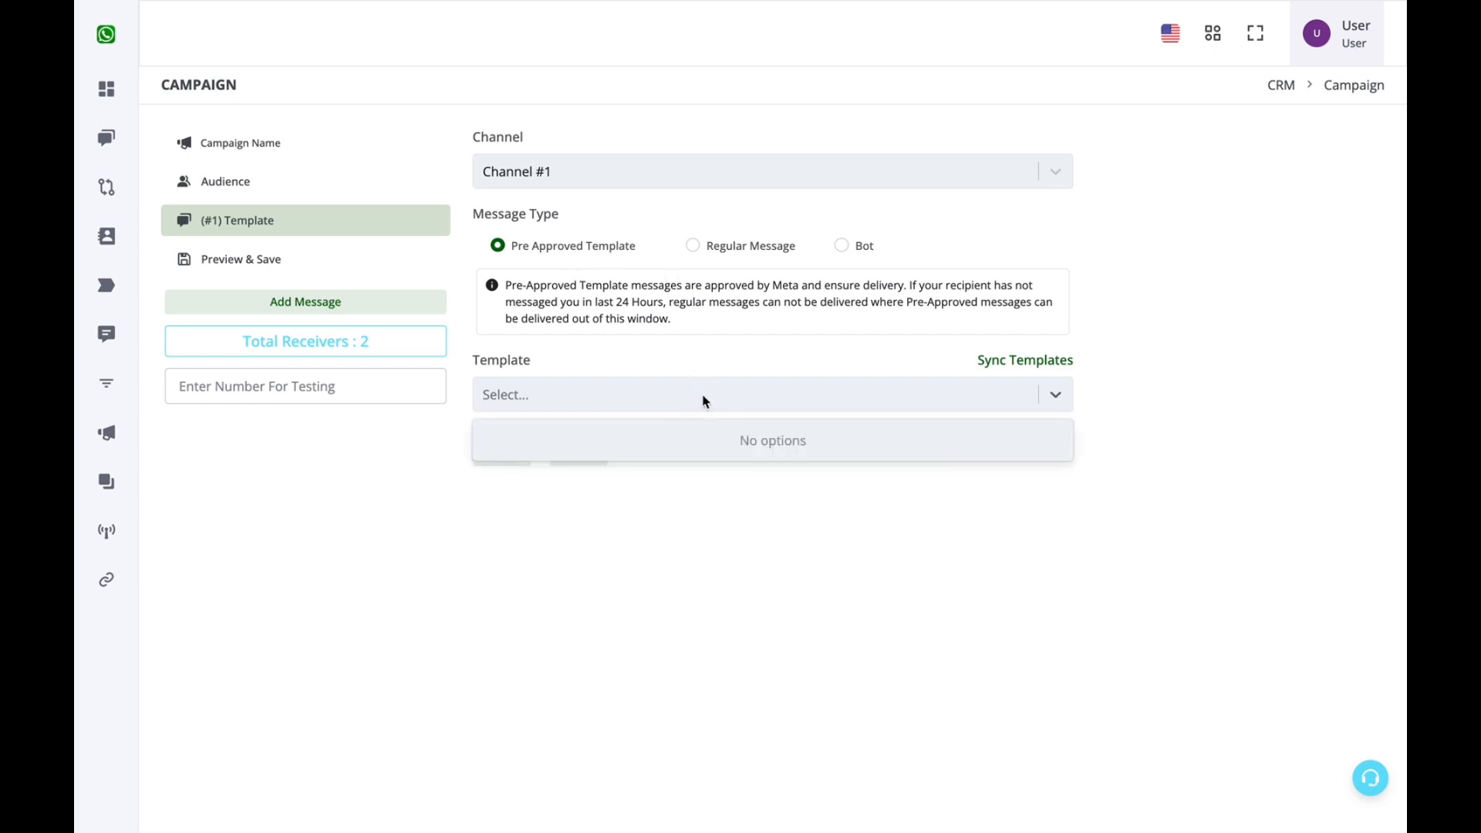
pyautogui.click(754, 361)
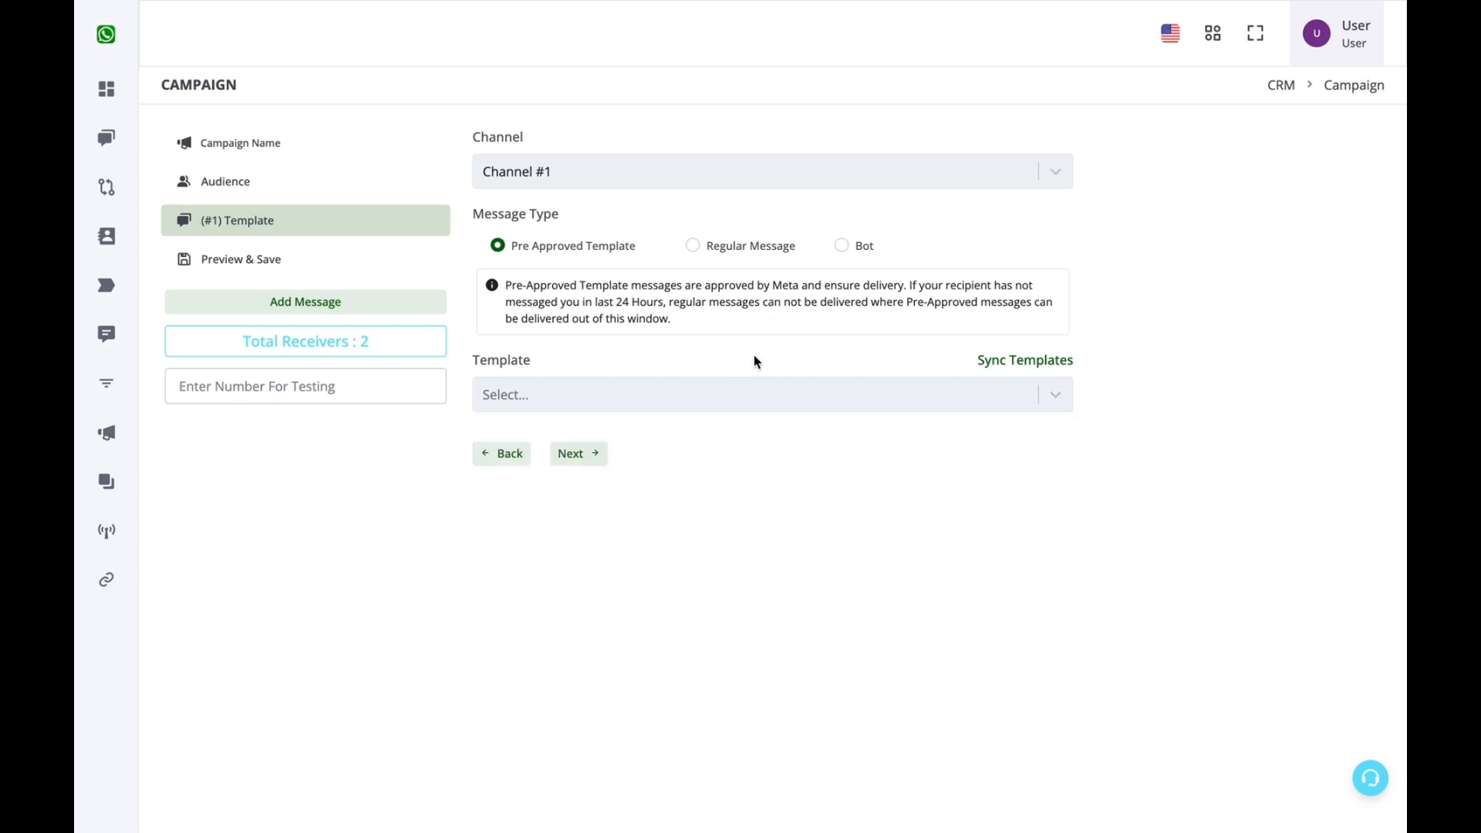
pyautogui.click(793, 394)
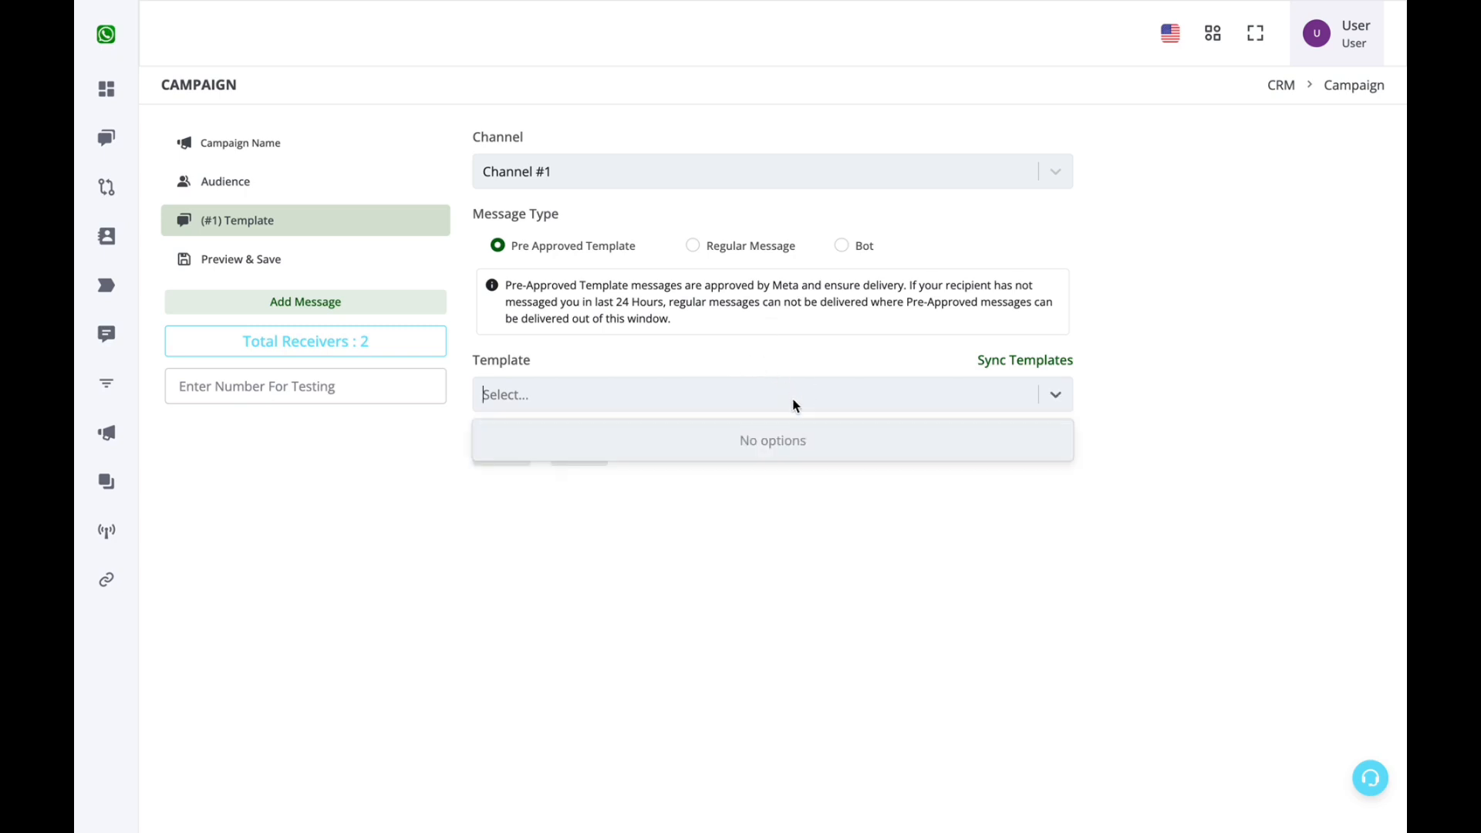
pyautogui.click(873, 351)
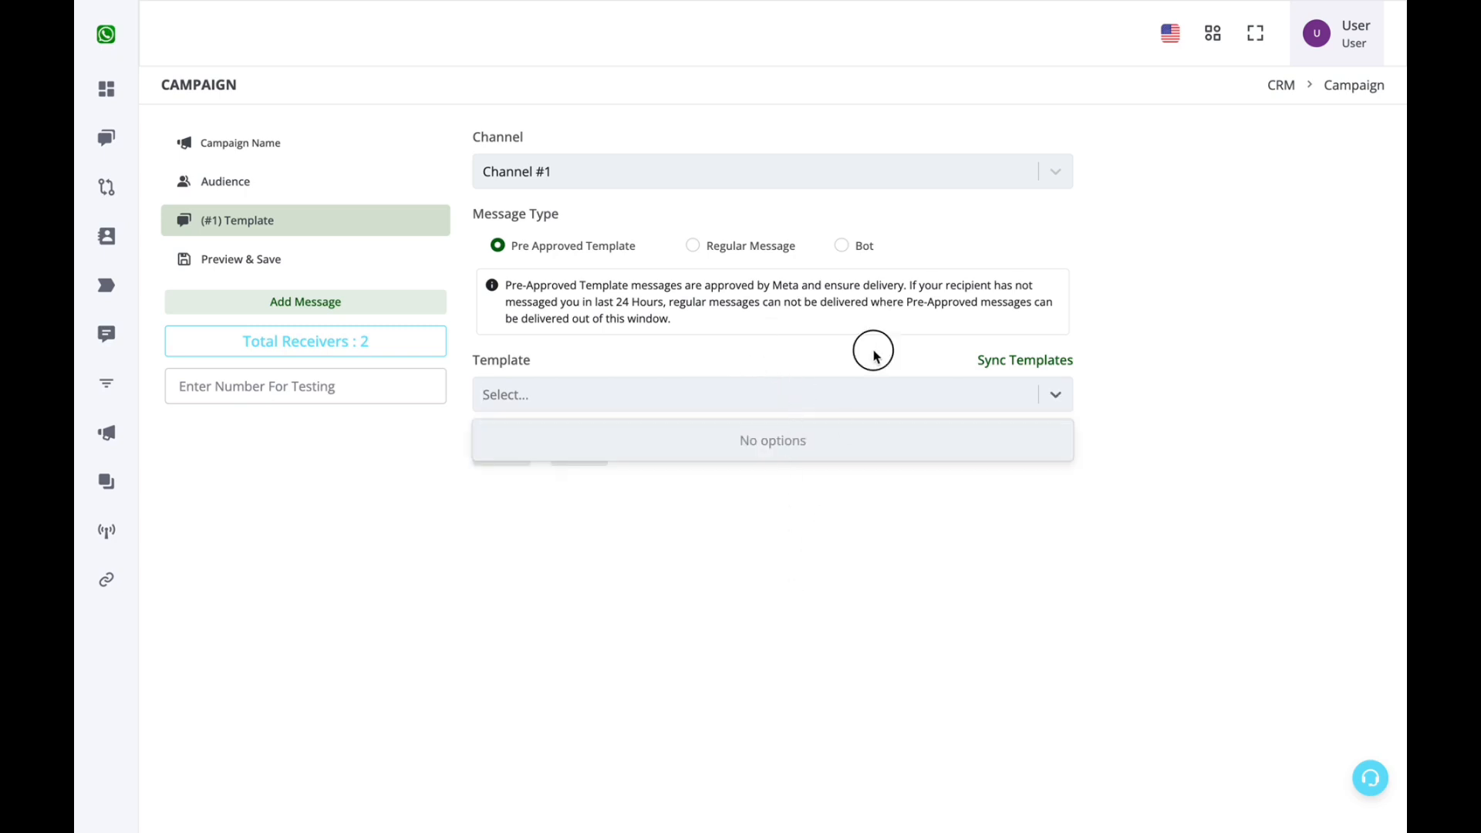
# - Synchronize the templates, dismiss the confirmation and select the template test alert 3_en for the message
pyautogui.click(1038, 362)
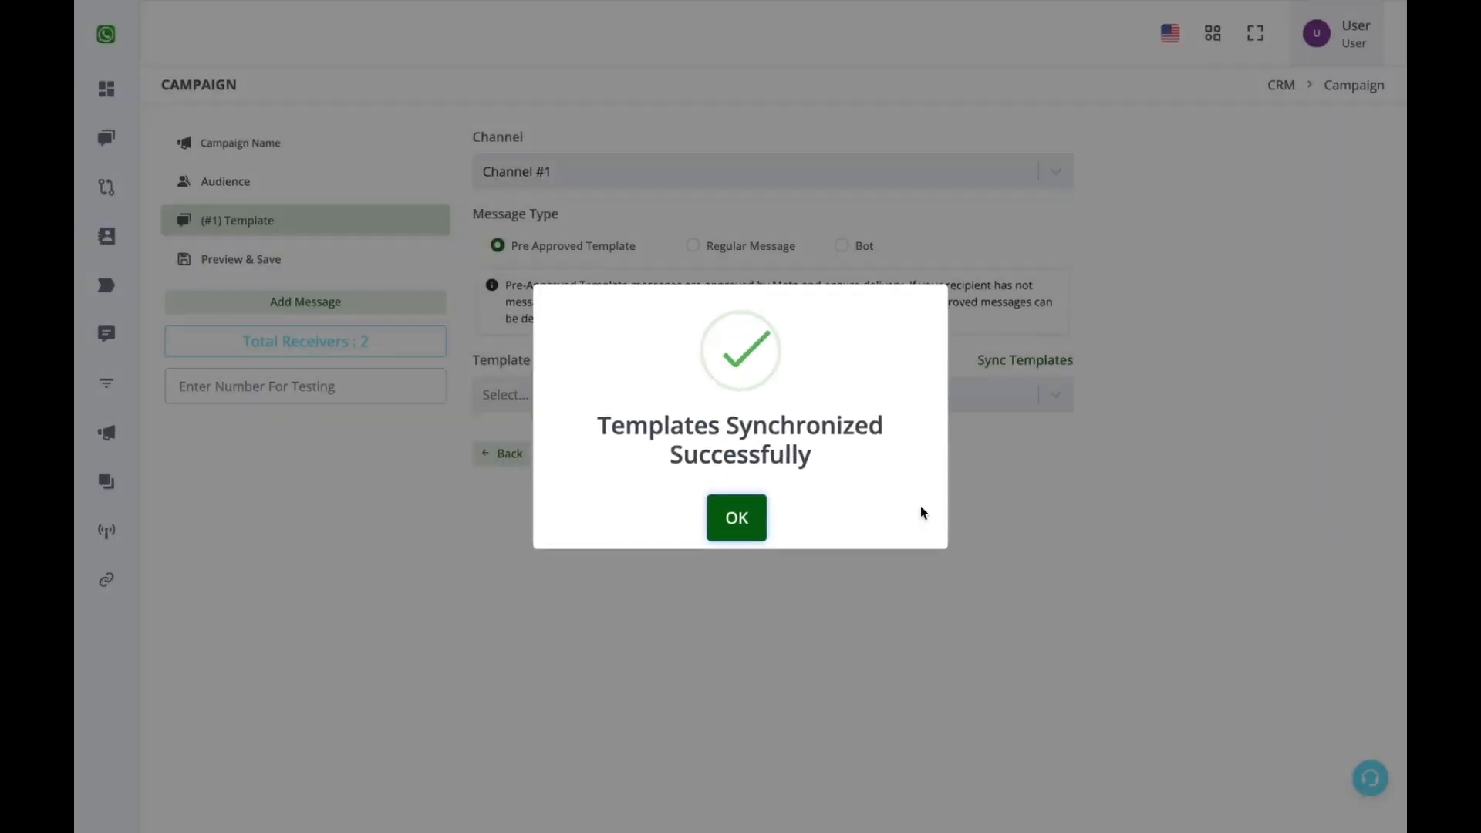
pyautogui.click(737, 515)
pyautogui.click(759, 395)
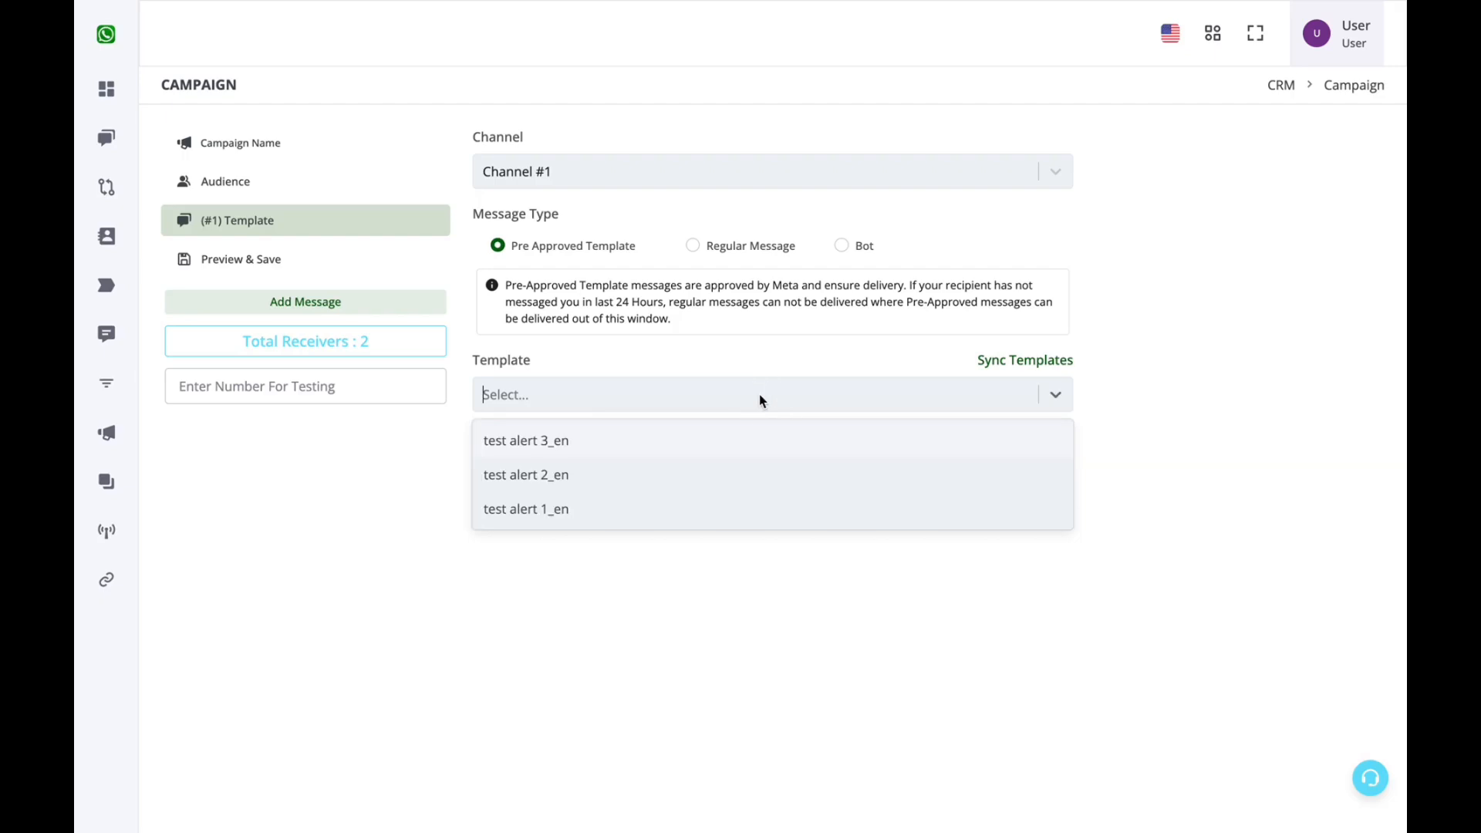
pyautogui.click(759, 449)
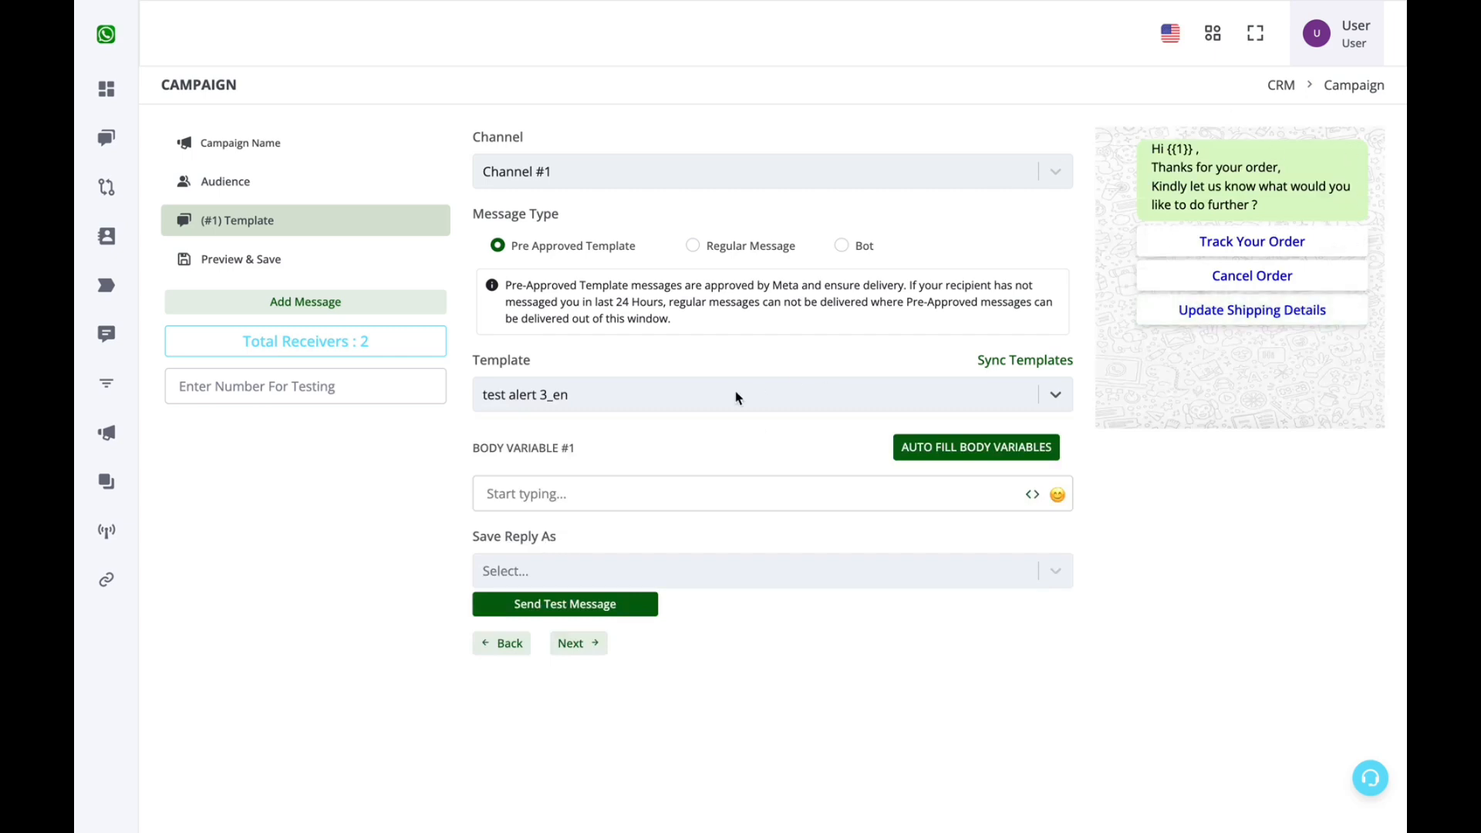
# - Review the selected template's variable placeholder, body text and reply buttons in the message preview
pyautogui.click(635, 489)
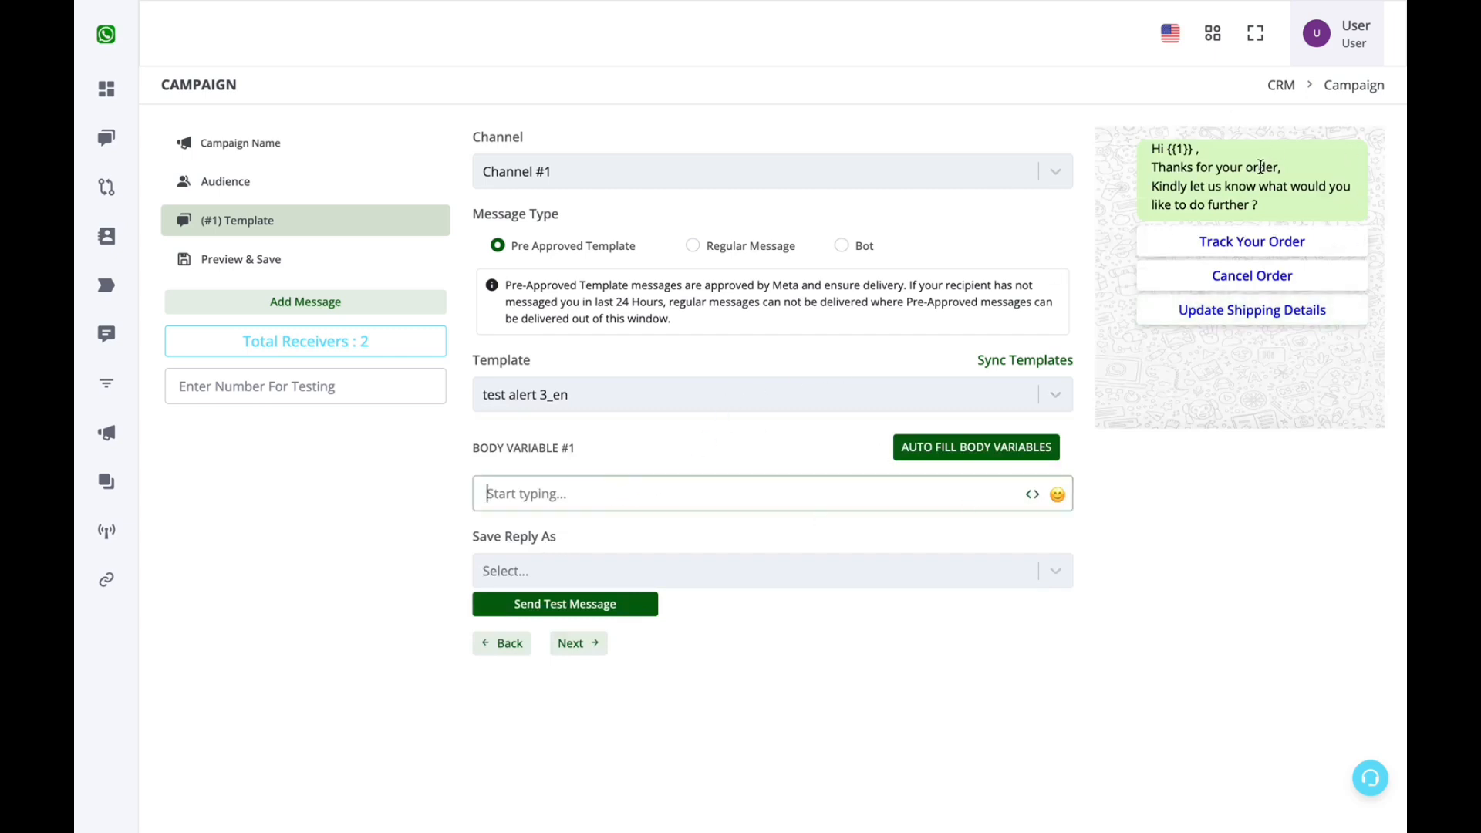
pyautogui.click(1179, 146)
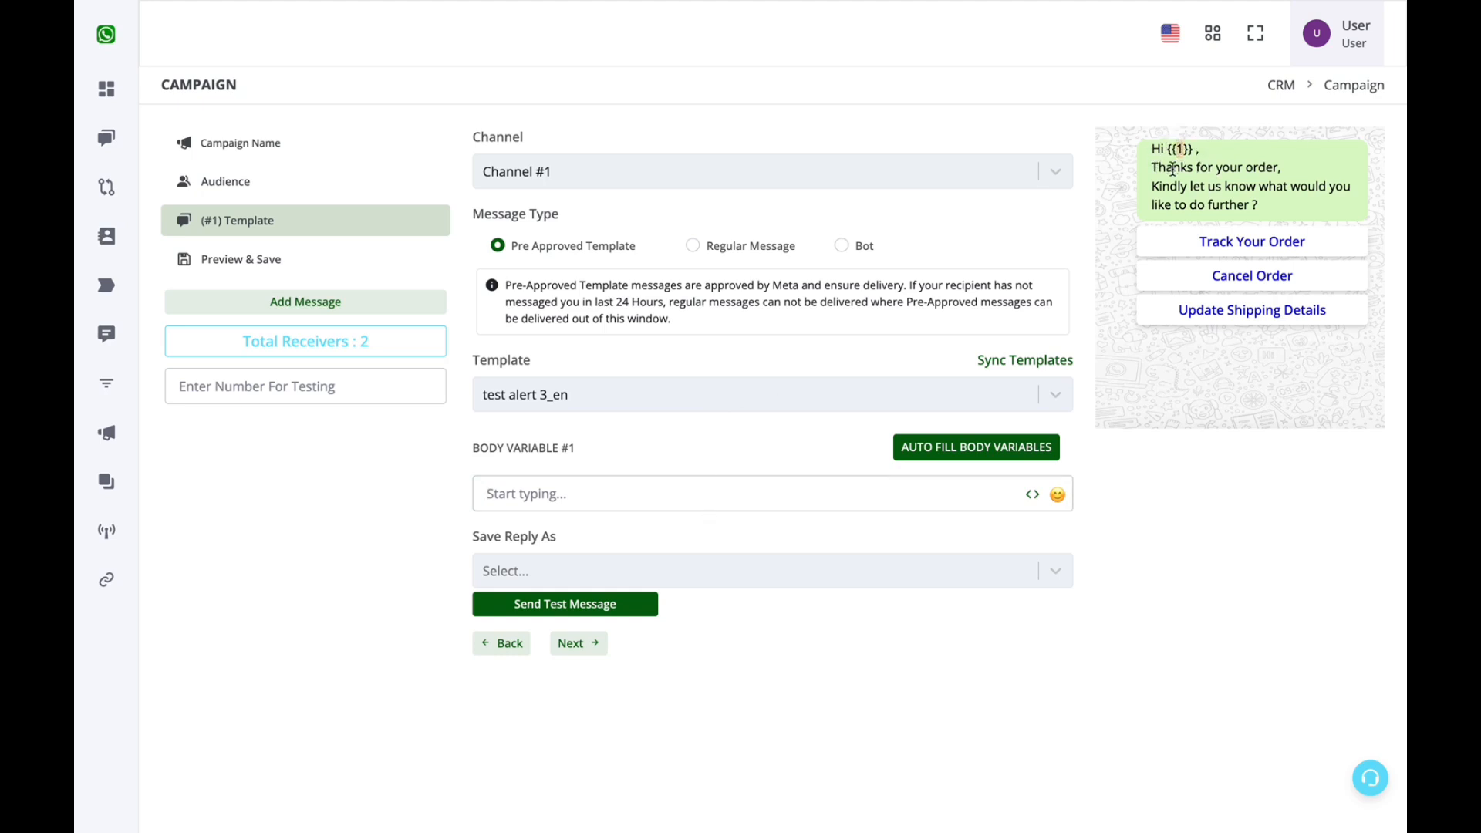
pyautogui.moveTo(1153, 168); pyautogui.dragTo(1280, 307)
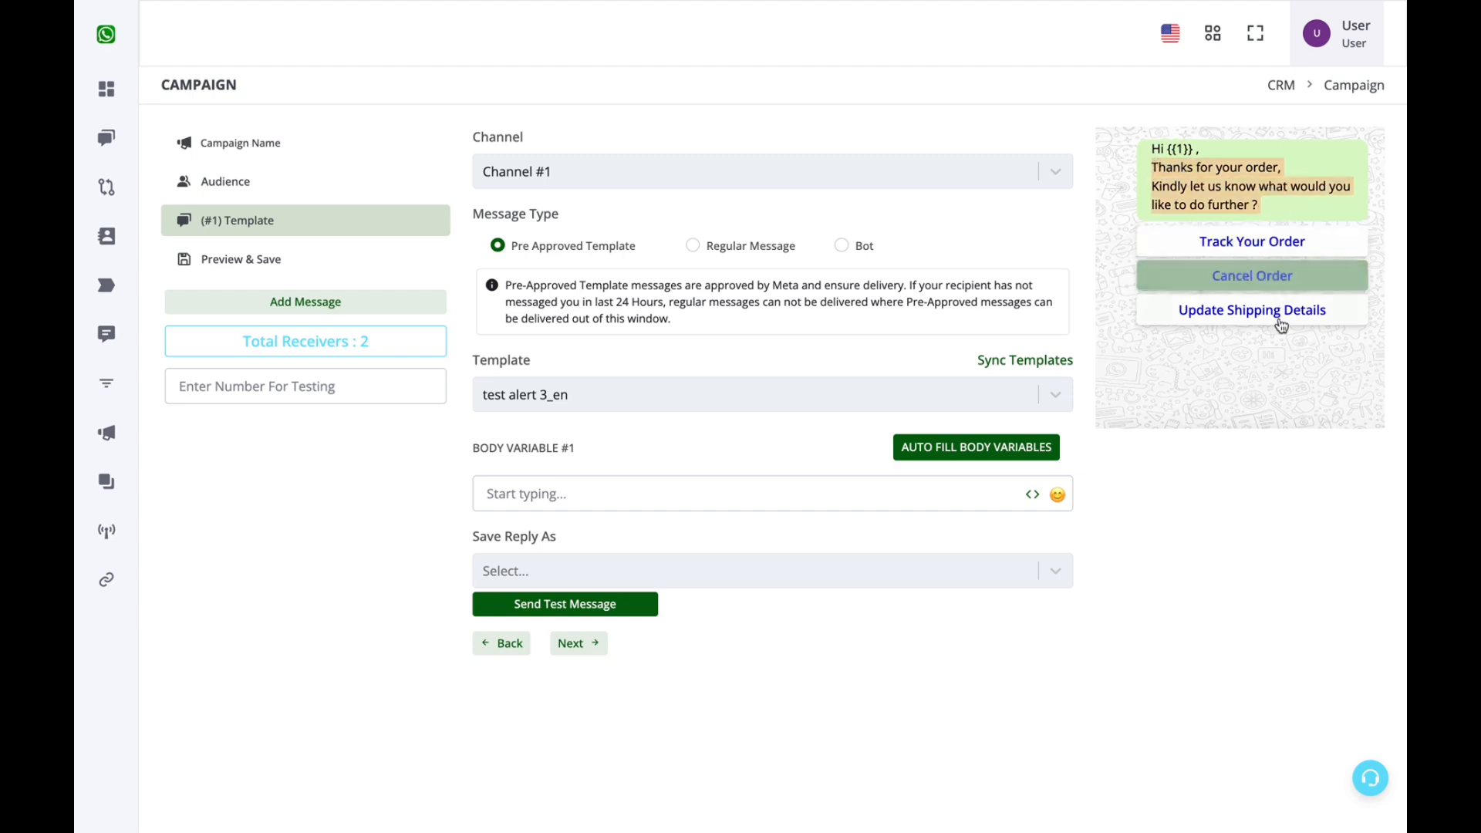
# - Try the fixed text "Sir / Mam" as the value of body variable #1 and clear the field again
pyautogui.click(766, 489)
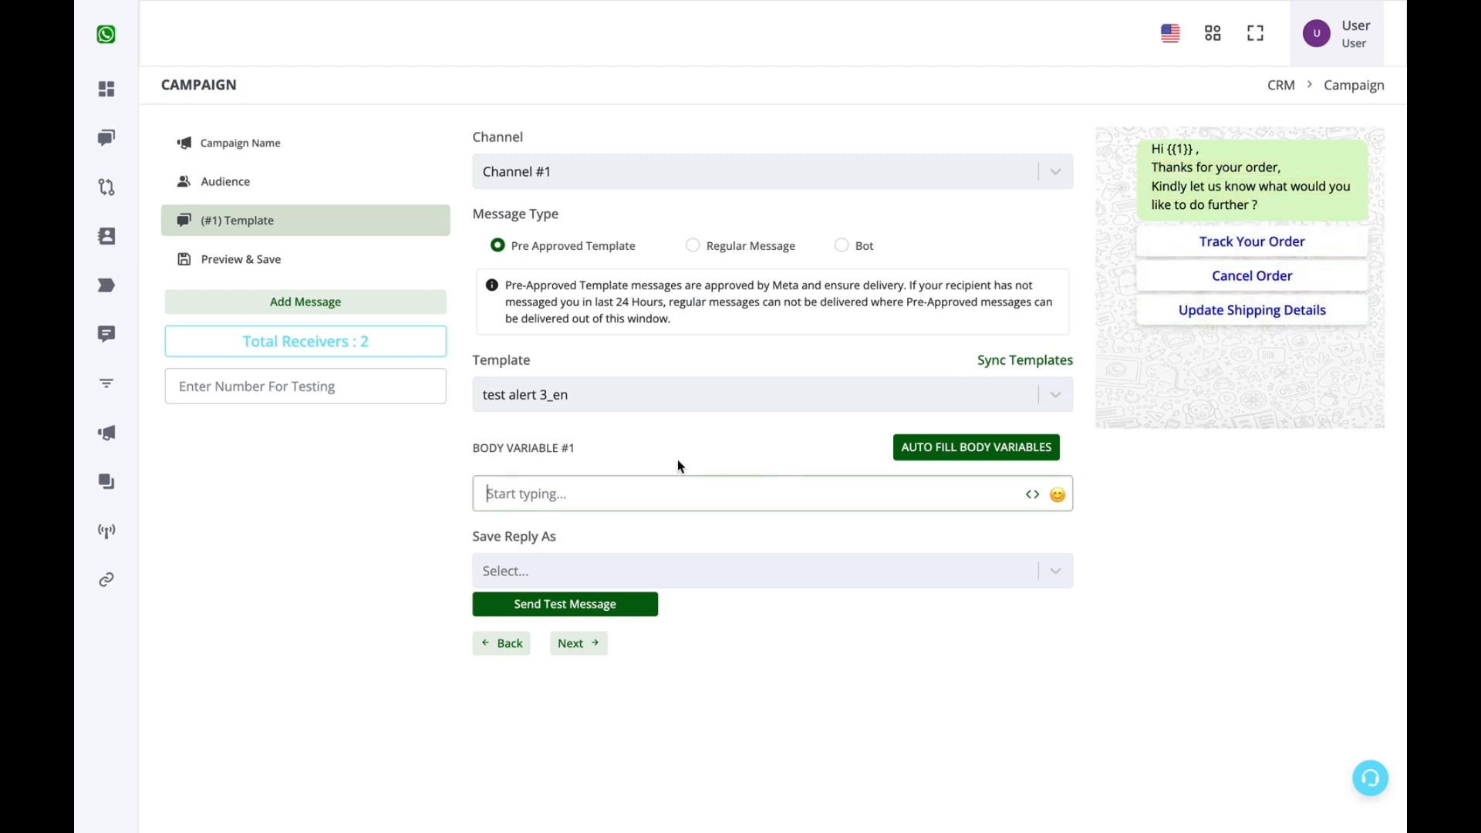
pyautogui.write('Sir / Namw')
pyautogui.press('BackSpace')
pyautogui.press('BackSpace')
pyautogui.press('BackSpace')
pyautogui.press('BackSpace')
pyautogui.write('Mam')
pyautogui.tripleClick(558, 499)
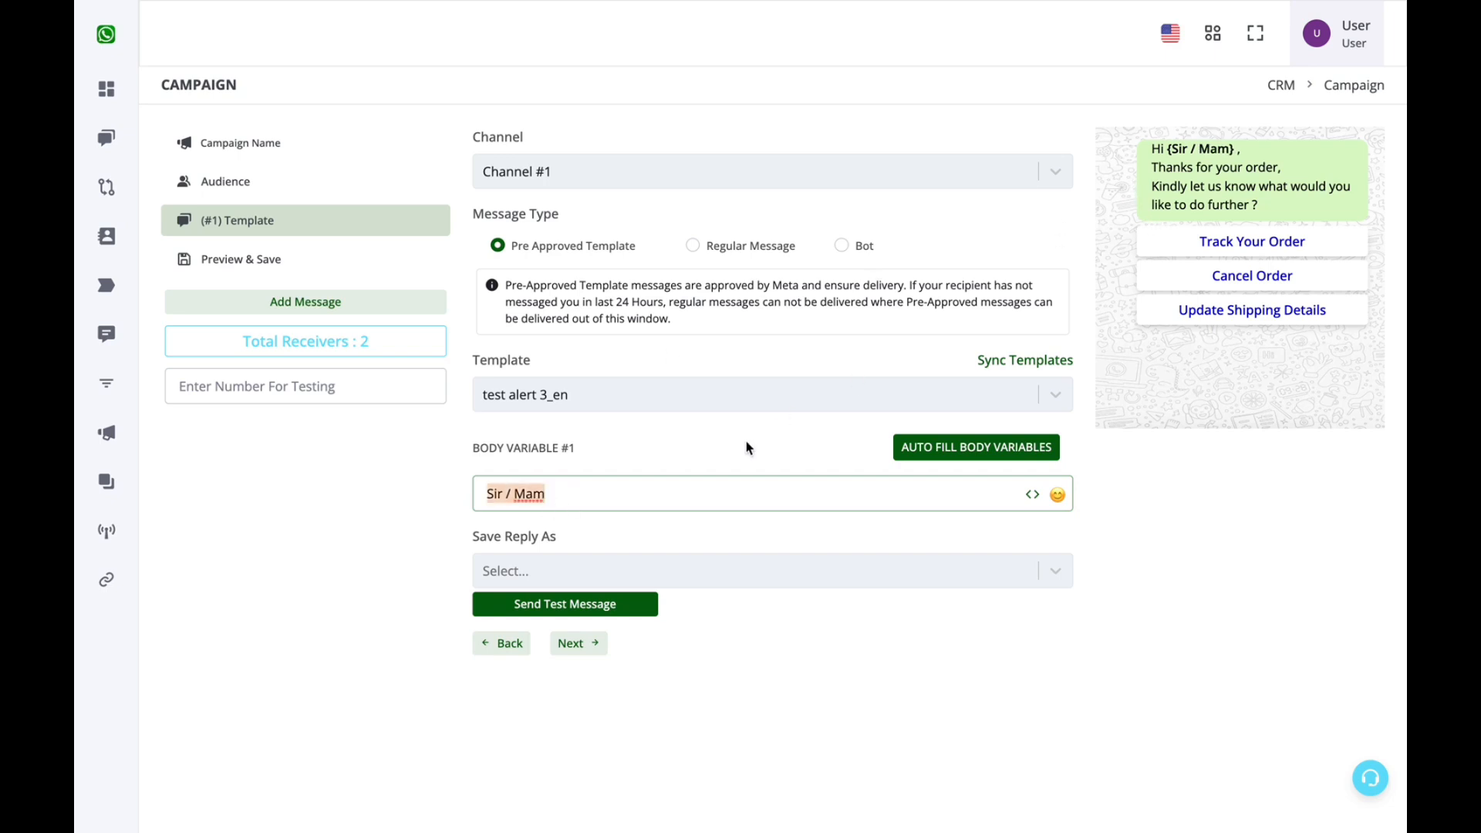
pyautogui.press('BackSpace')
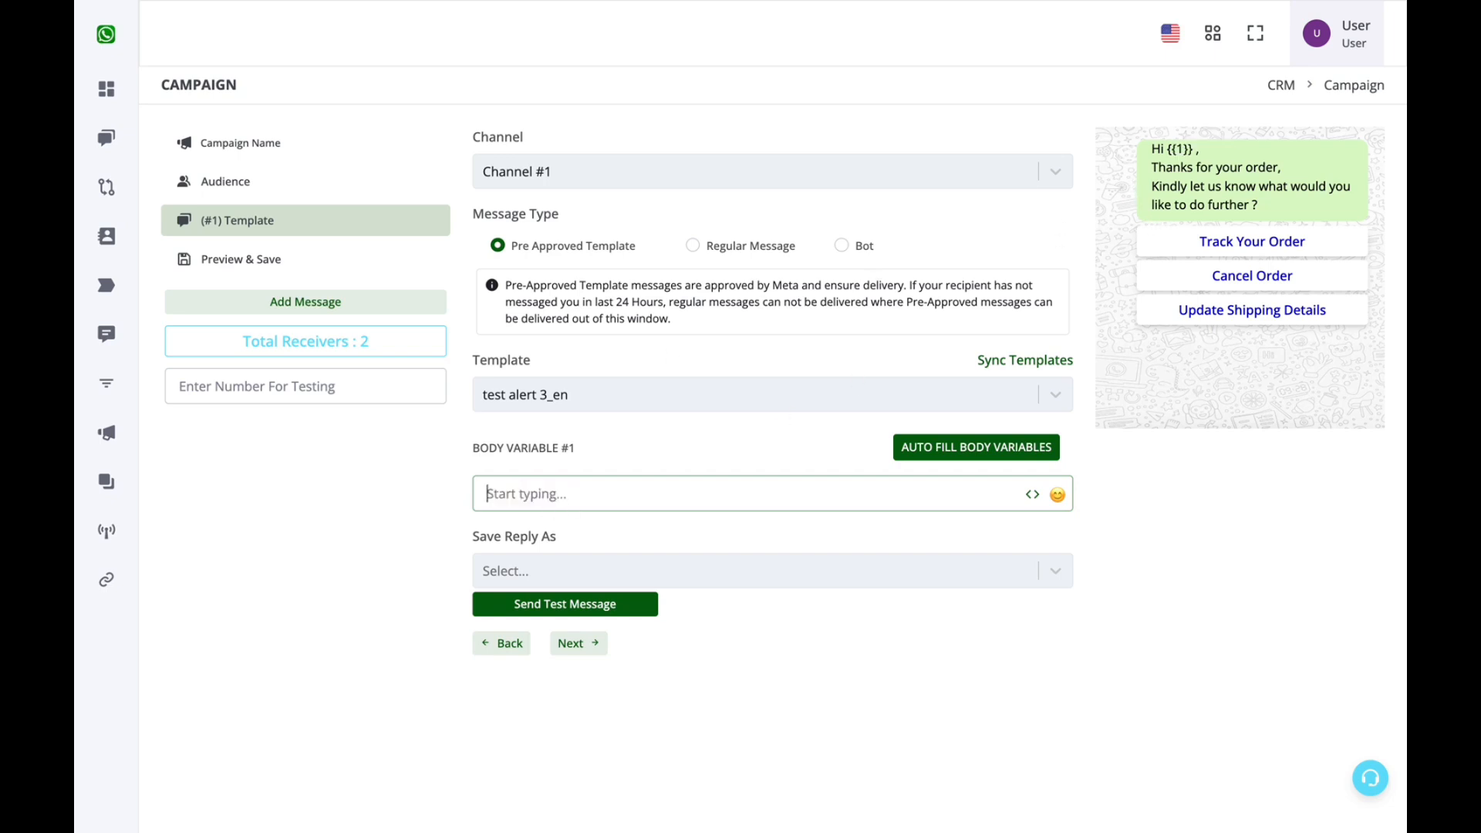
# - Fill body variable #1 of the first message with the Chat Name variable and check it in the preview
pyautogui.click(1033, 495)
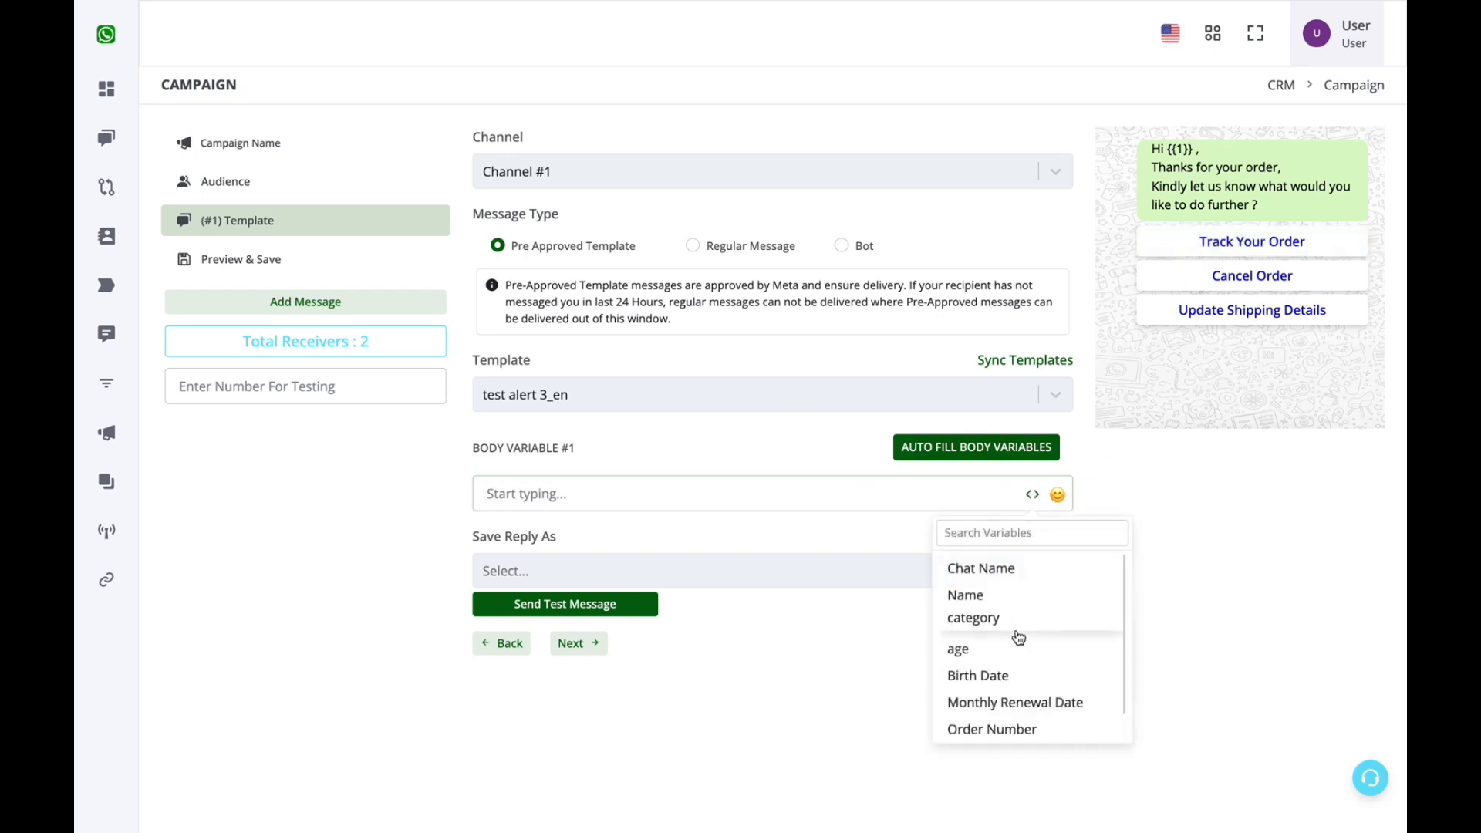
pyautogui.scroll(-1, 1018, 637)
pyautogui.scroll(1, 1018, 637)
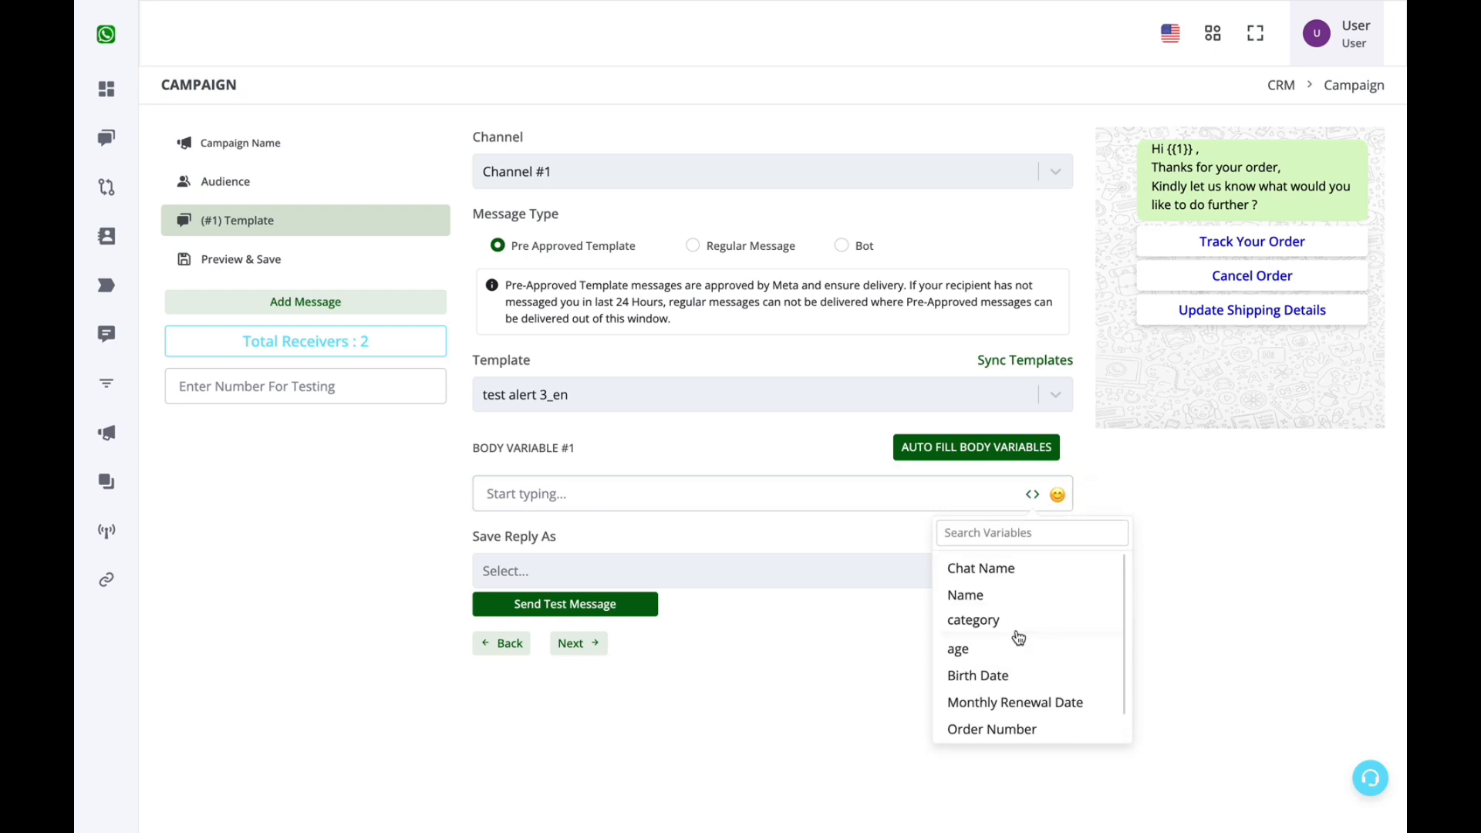
pyautogui.scroll(-1, 1018, 637)
pyautogui.scroll(1, 1041, 698)
pyautogui.click(1001, 579)
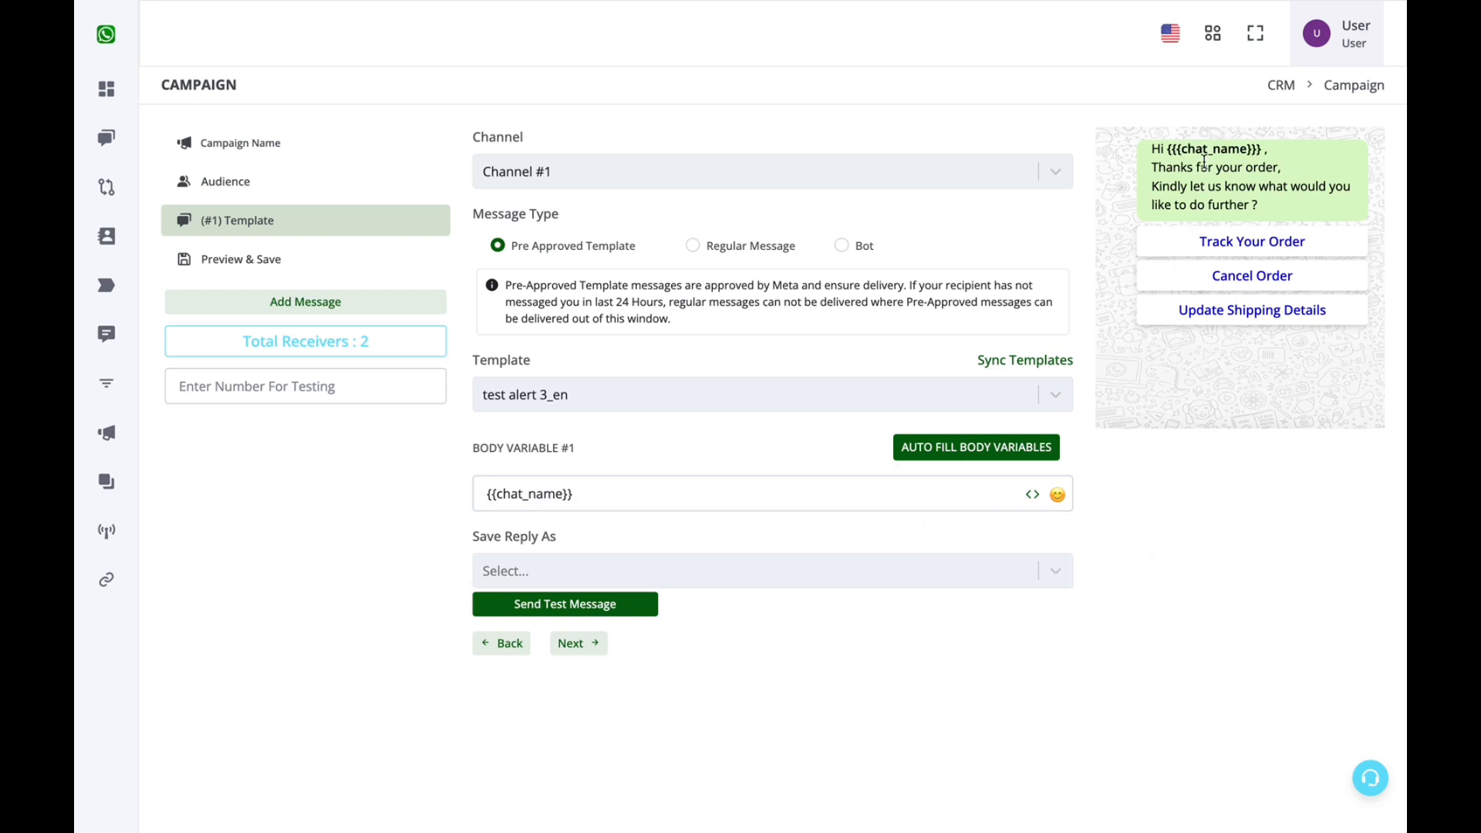
pyautogui.moveTo(1168, 147); pyautogui.dragTo(1258, 143)
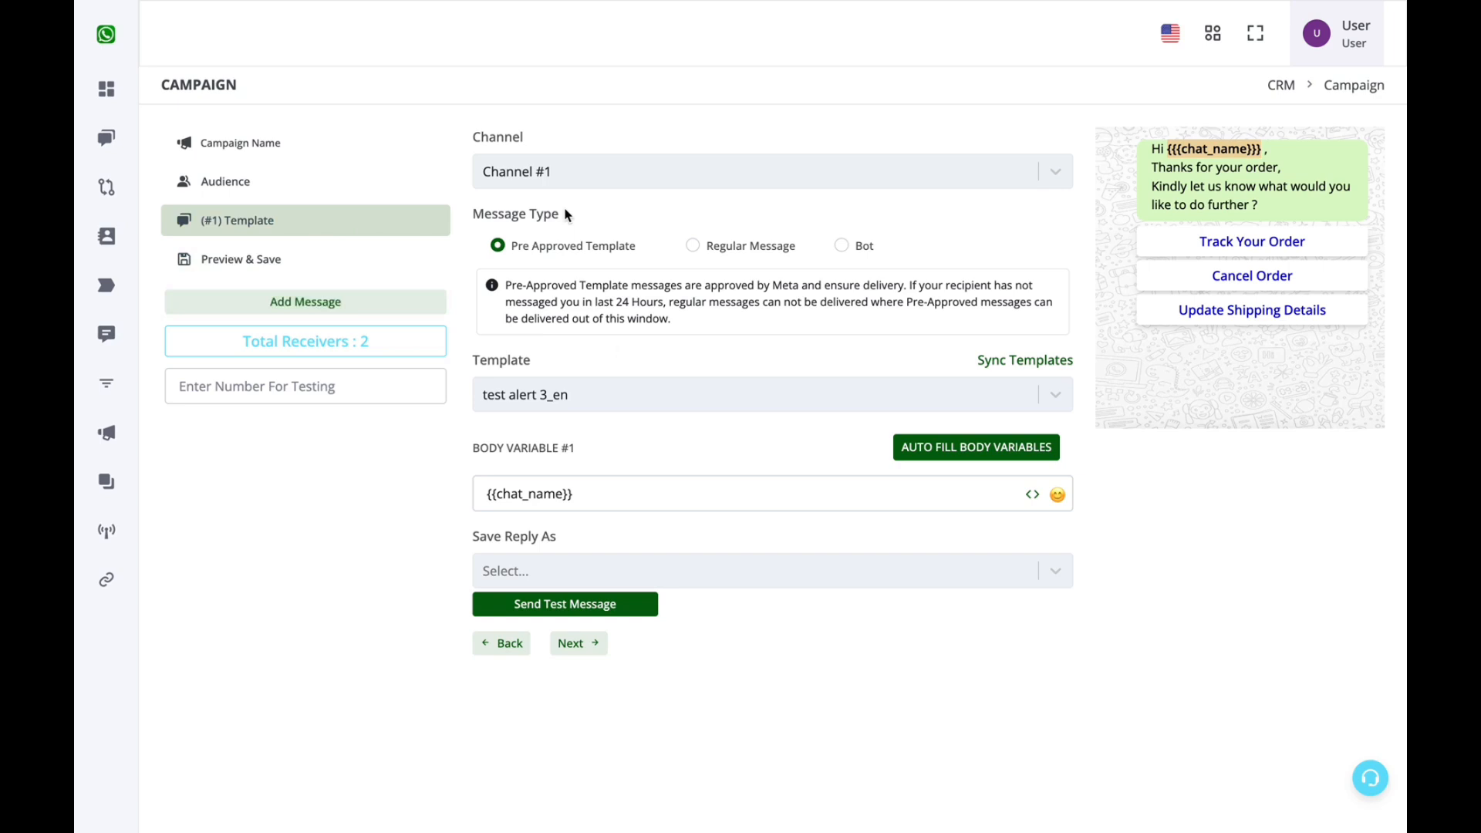
# - Add a second message to the campaign, sent through Channel #1 with the pre-approved template test alert 2_en
pyautogui.click(417, 315)
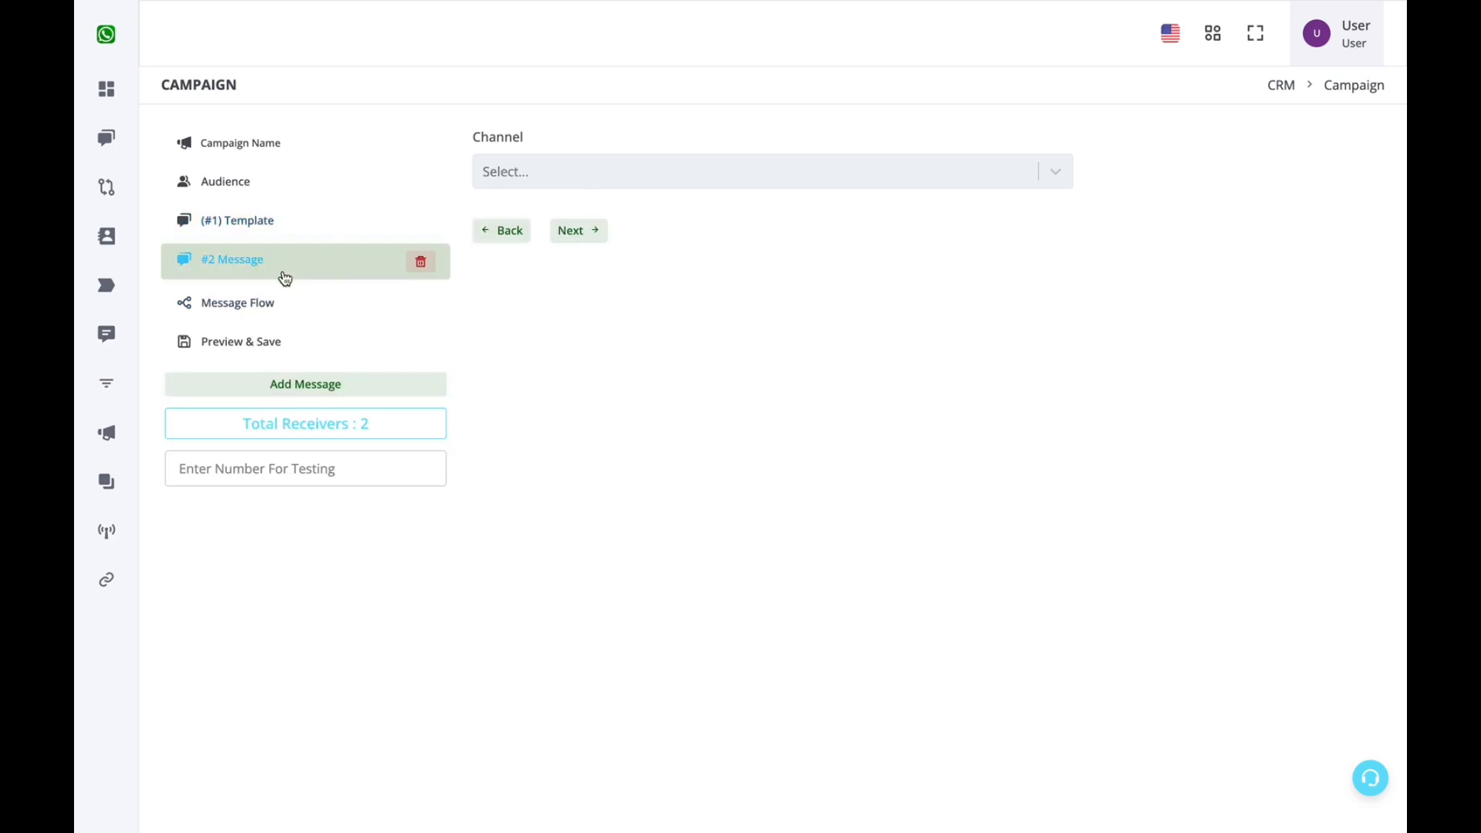
pyautogui.click(629, 180)
pyautogui.click(628, 222)
pyautogui.click(617, 244)
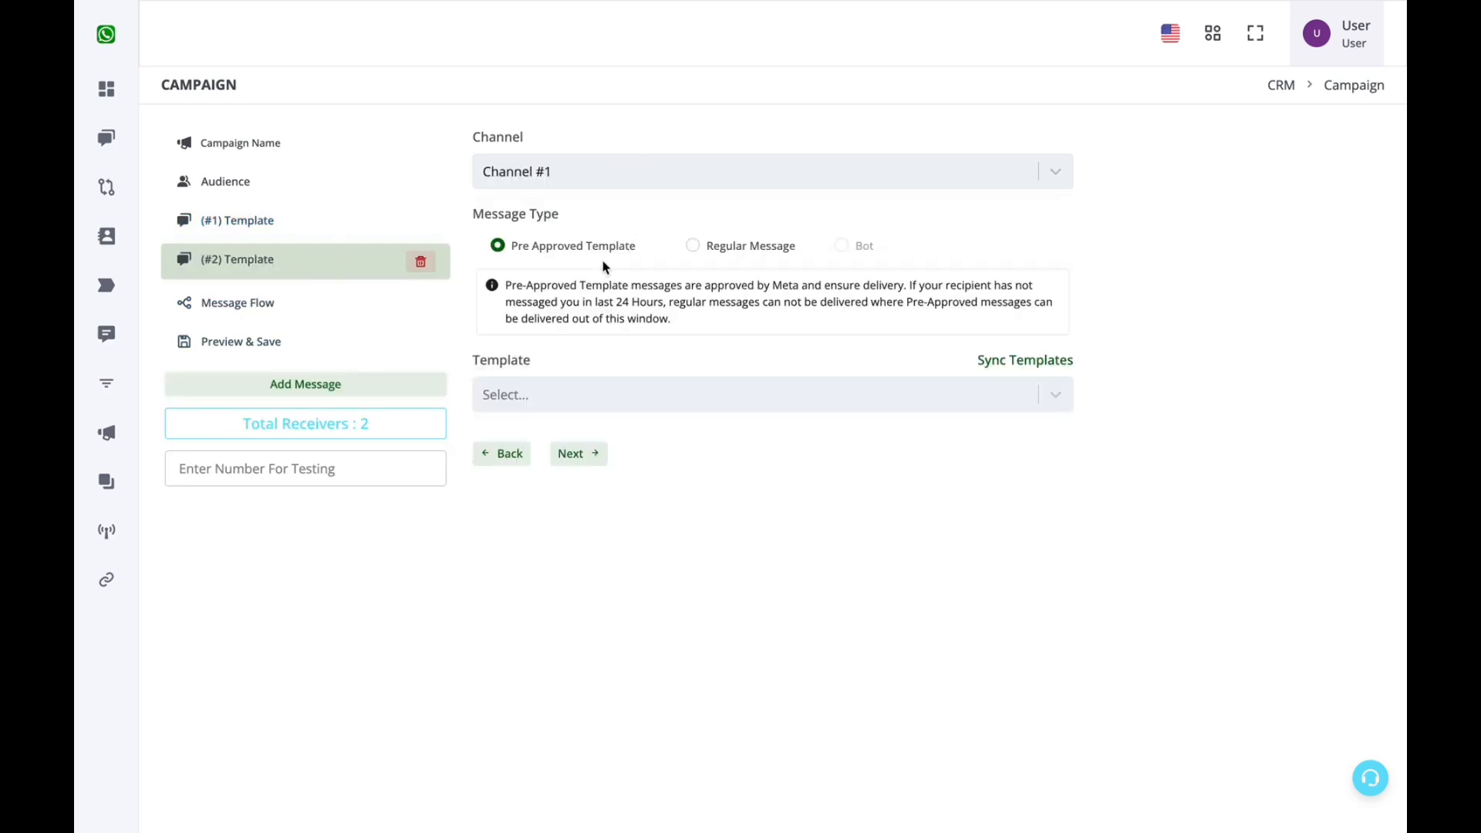
pyautogui.click(686, 391)
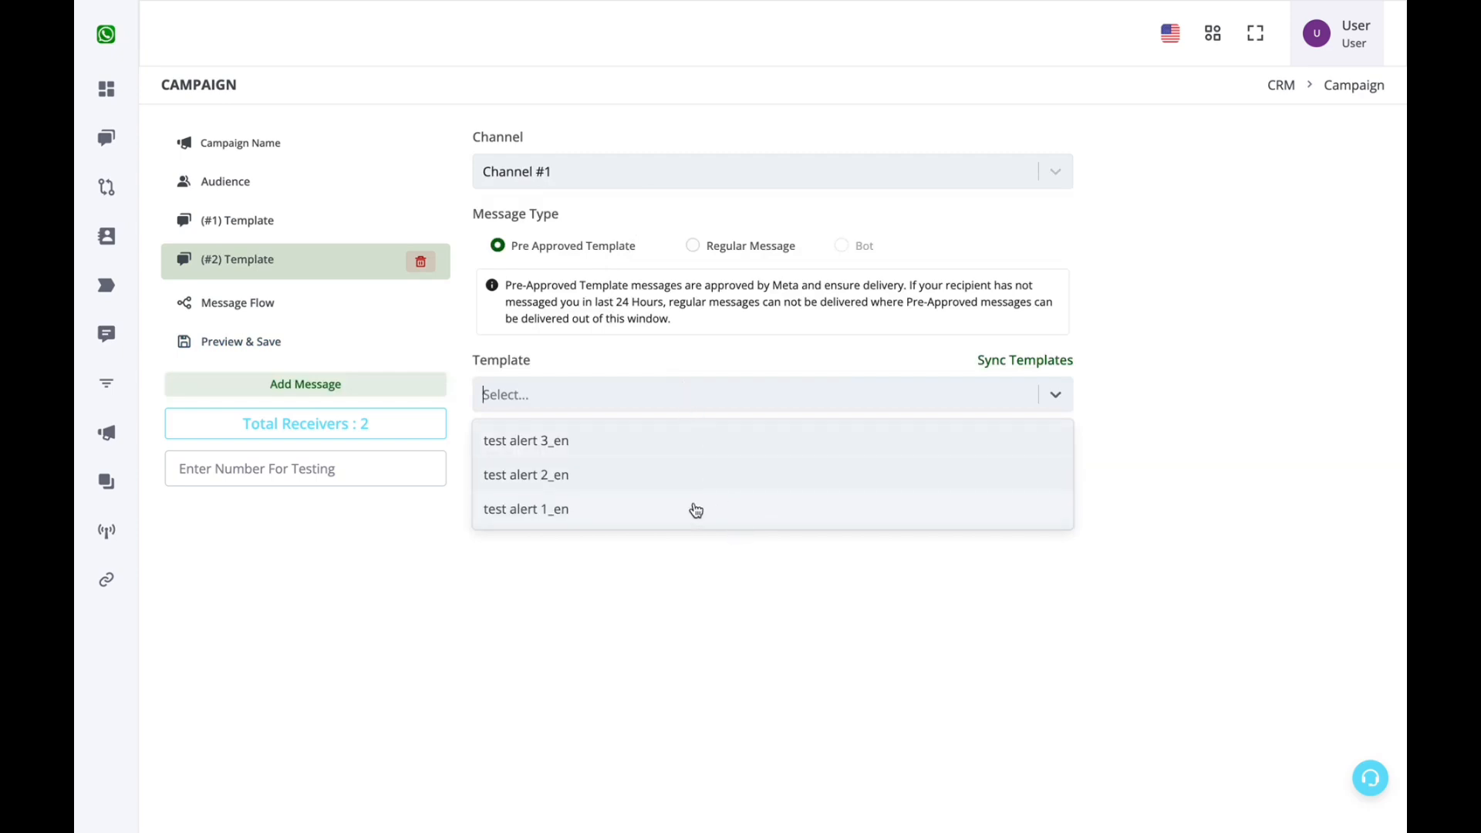
pyautogui.click(689, 474)
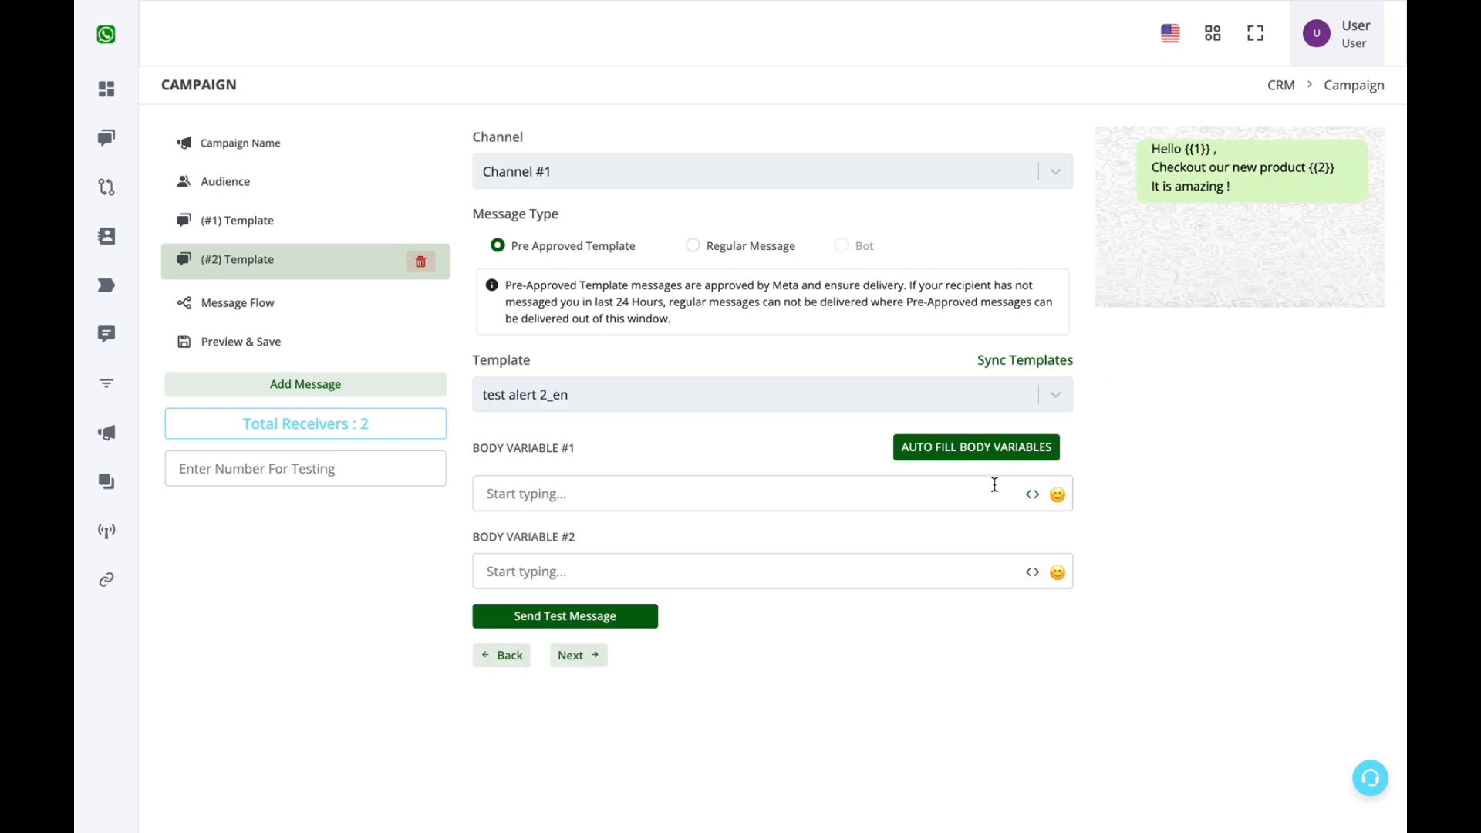
# - Fill the second message's body variable #1 with Chat Name and body variable #2 with Order Number
pyautogui.click(1034, 503)
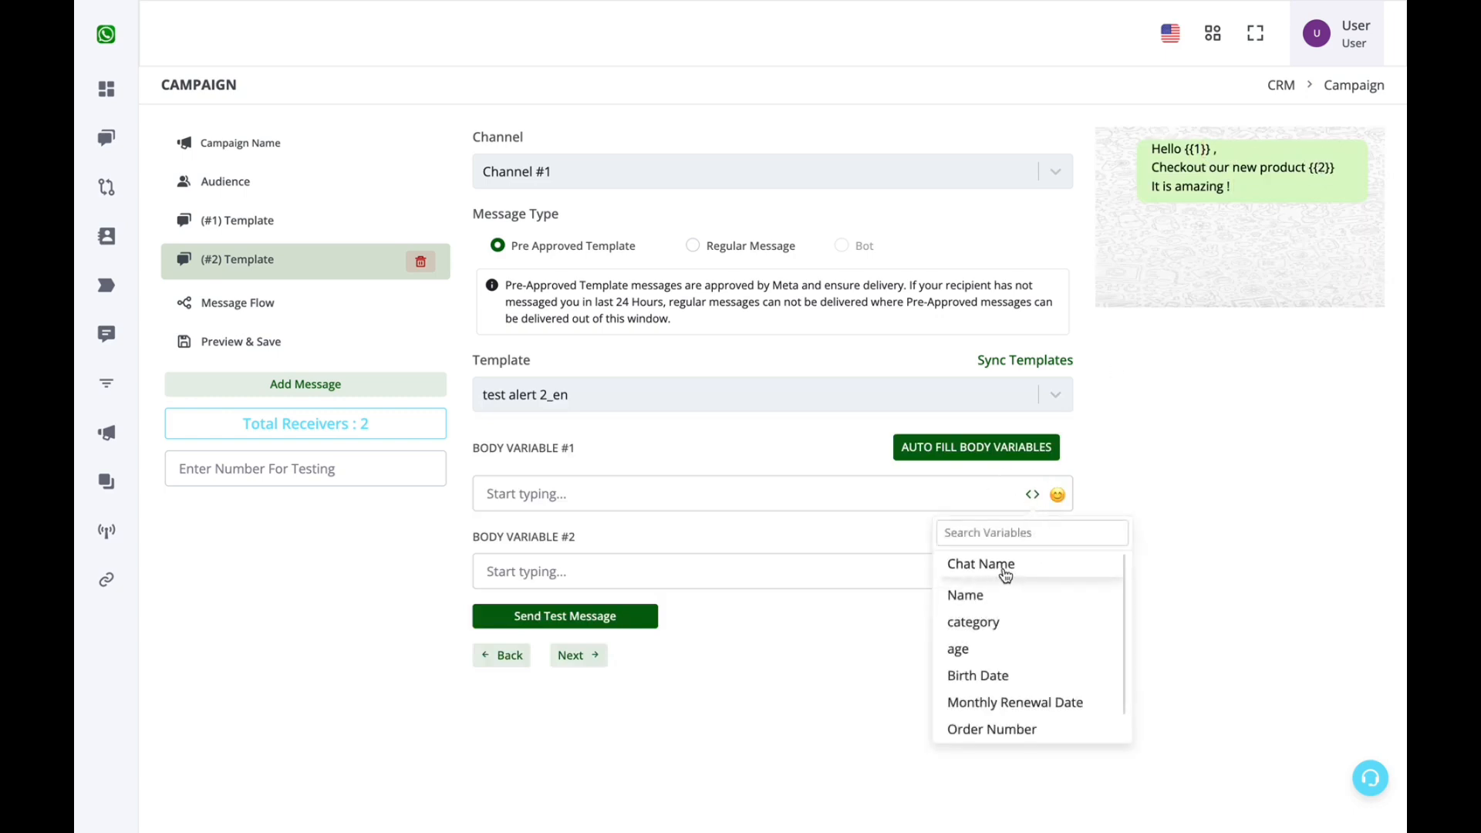
pyautogui.click(980, 568)
pyautogui.click(815, 569)
pyautogui.click(1033, 573)
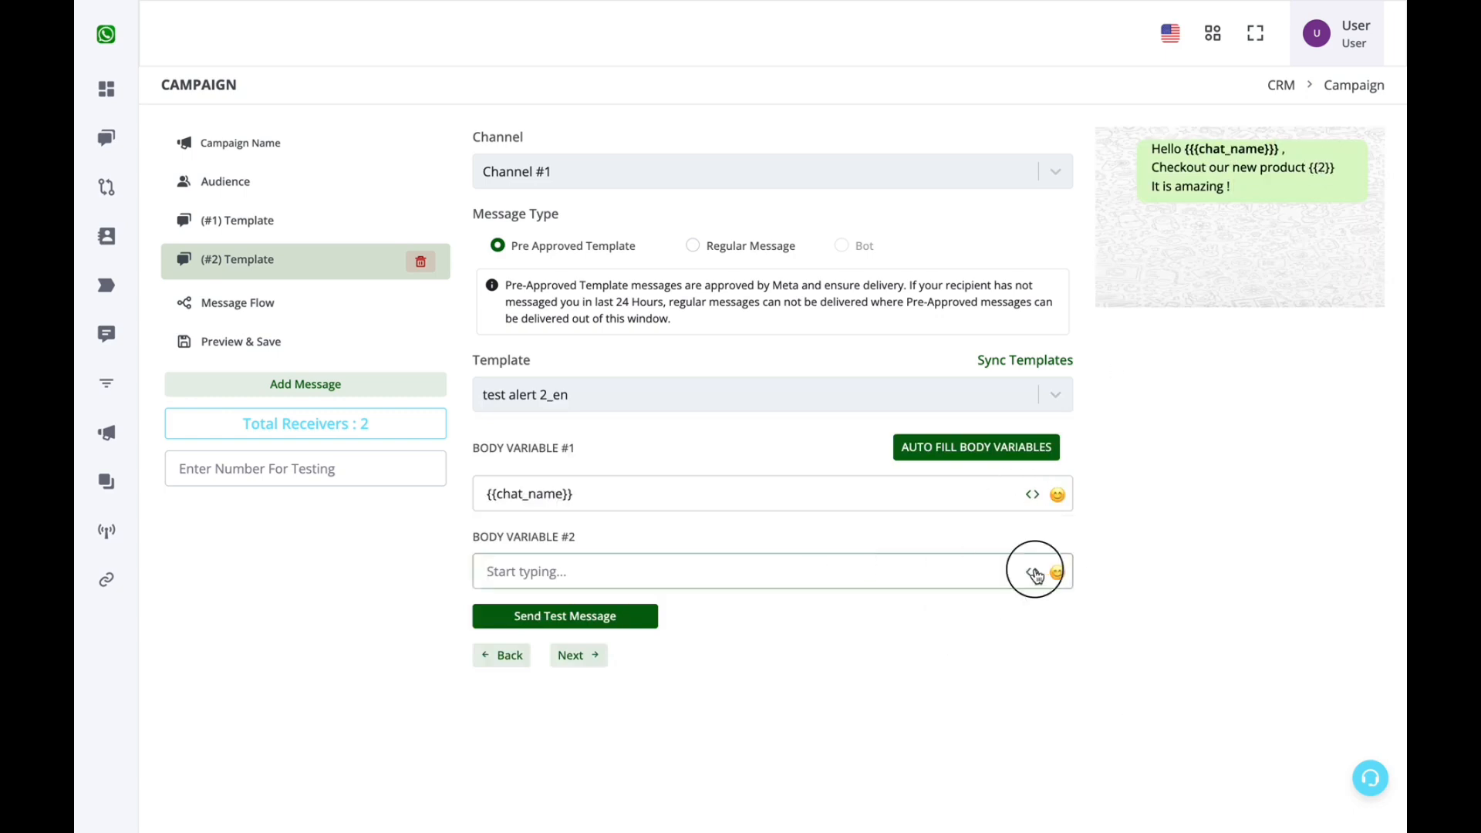
pyautogui.scroll(-1, 1047, 778)
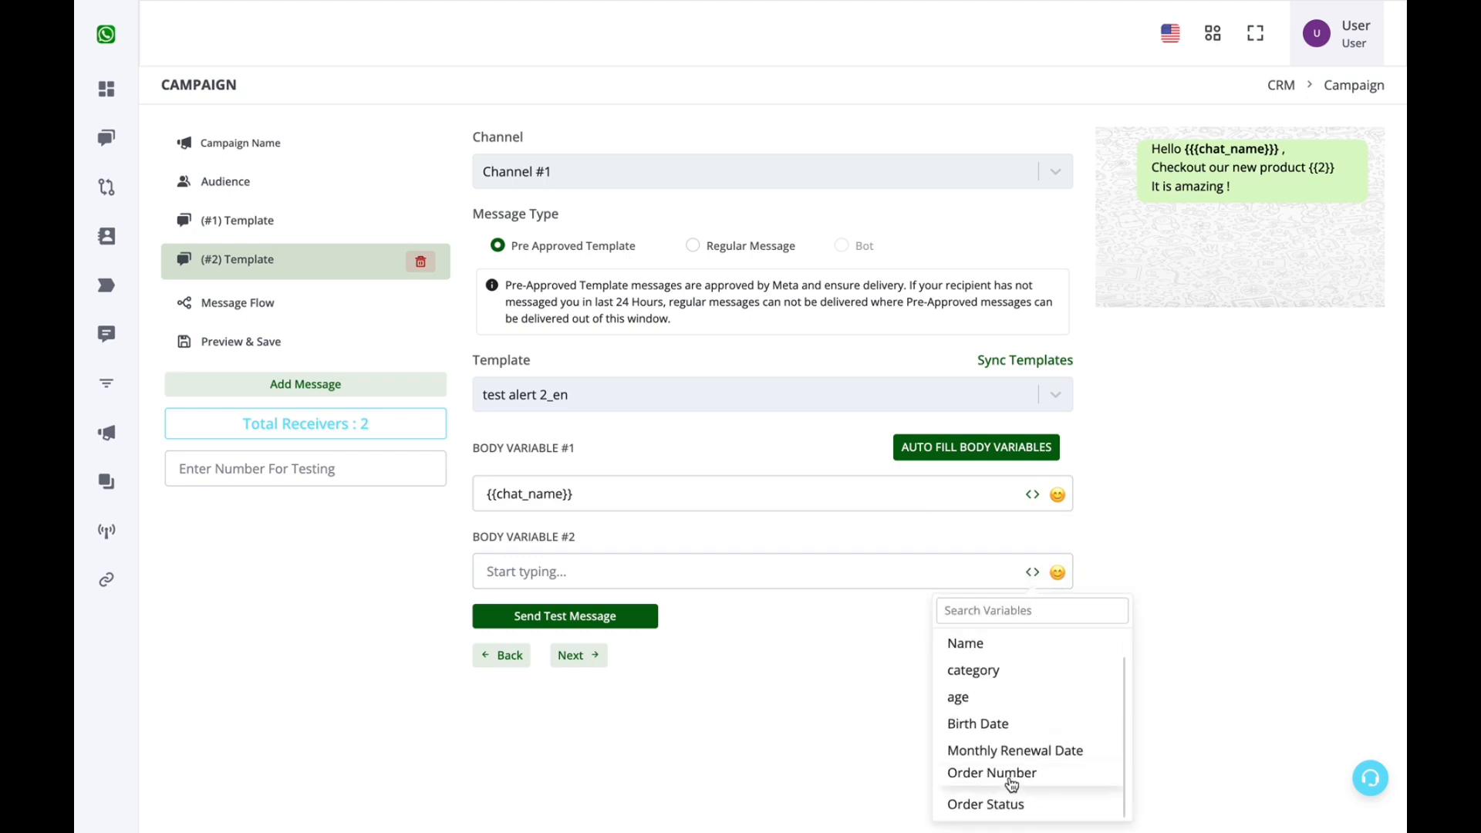
pyautogui.click(1011, 780)
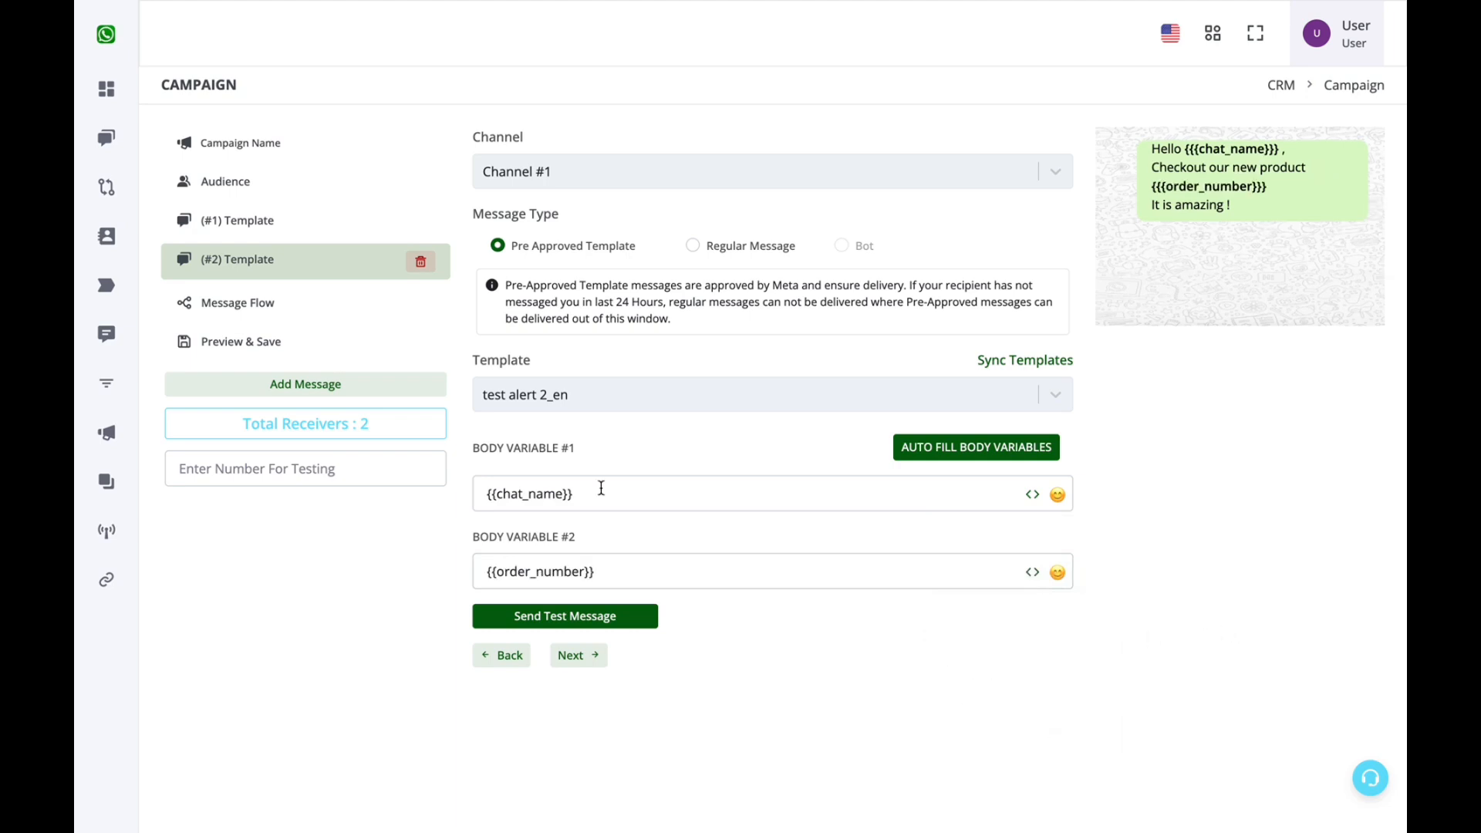
pyautogui.tripleClick(676, 497)
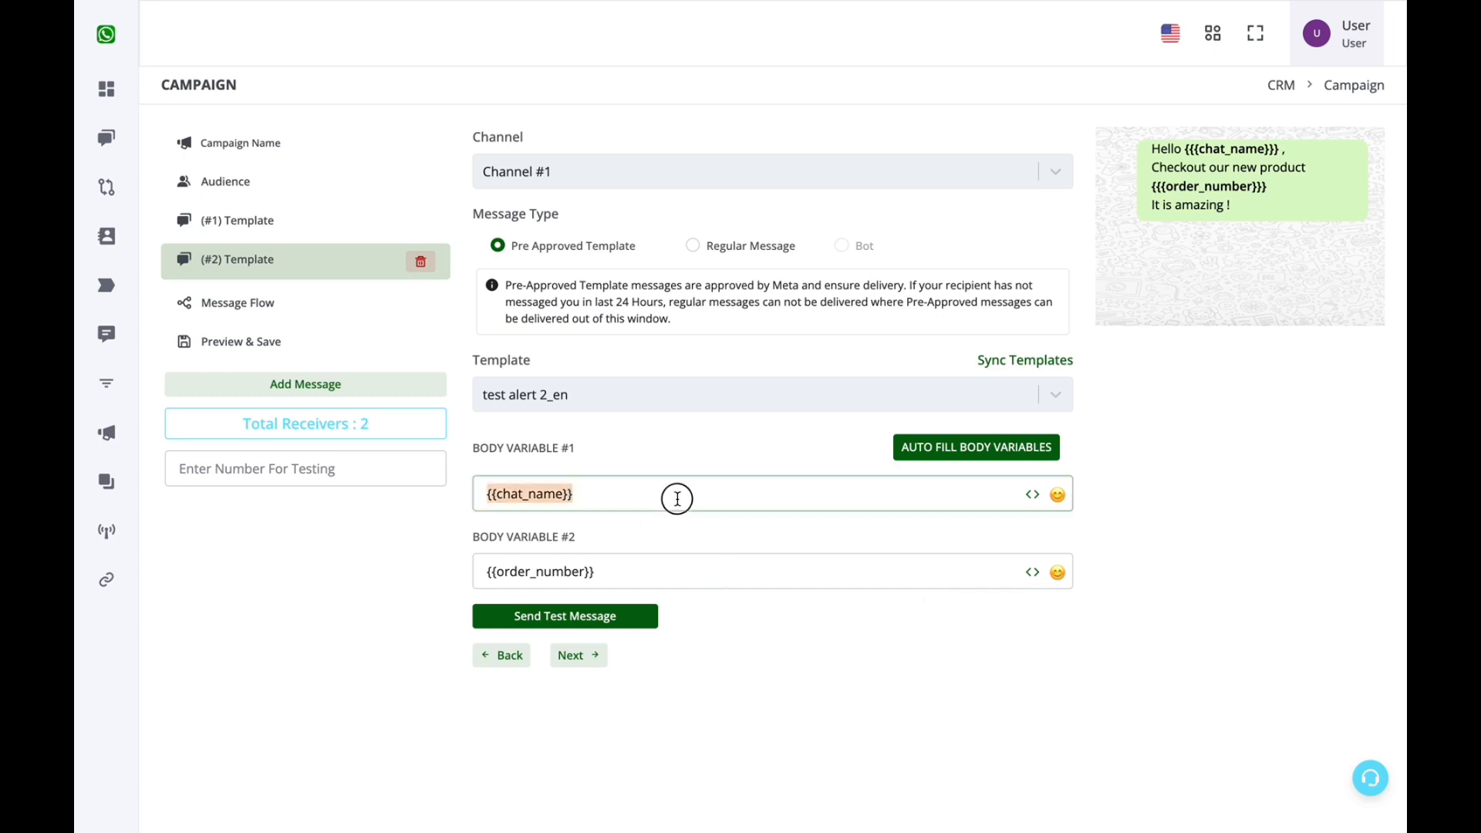
pyautogui.tripleClick(702, 570)
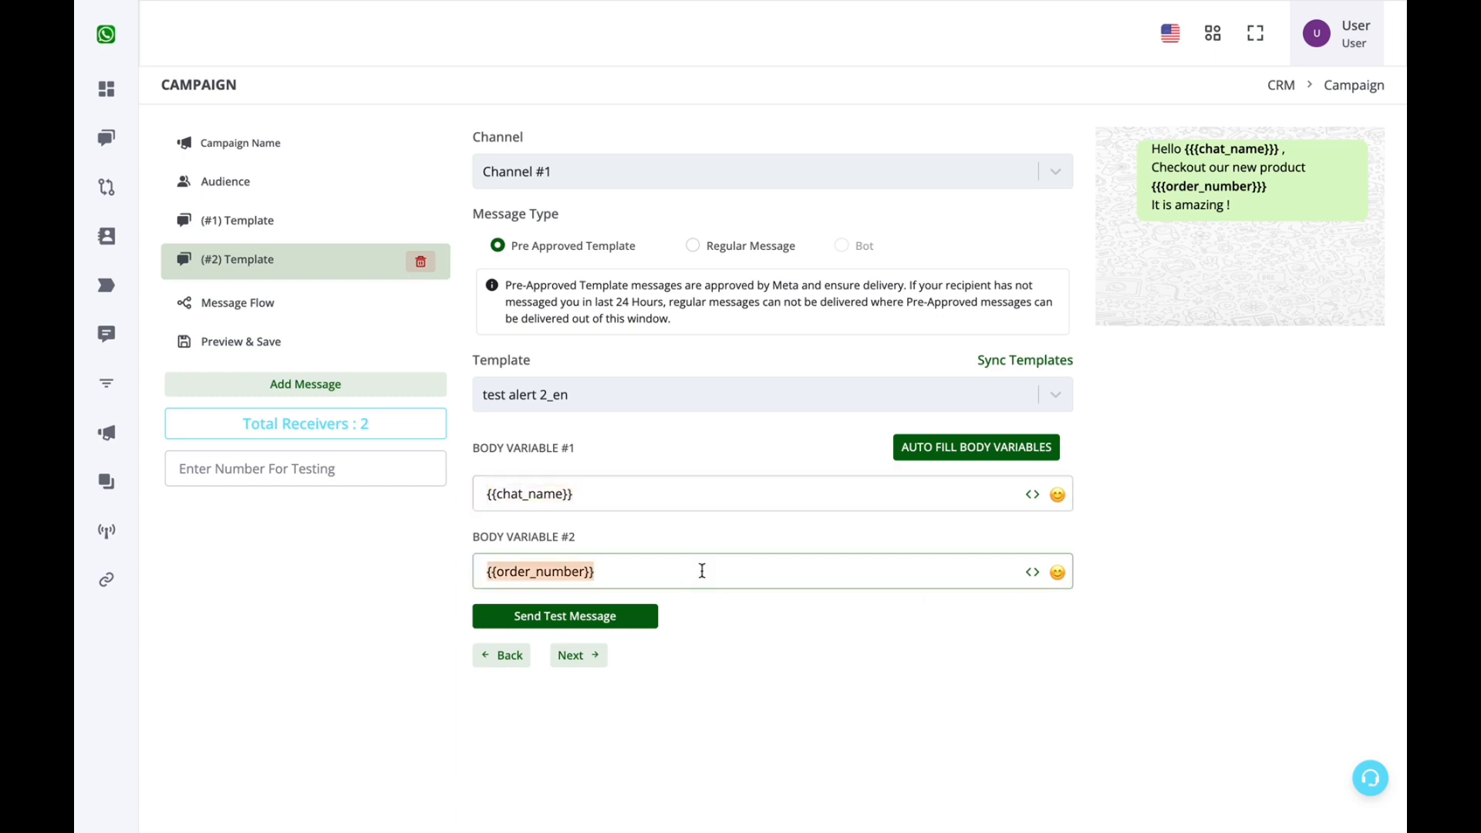
pyautogui.click(645, 501)
# - Enter the phone number that receives the test messages
pyautogui.click(381, 480)
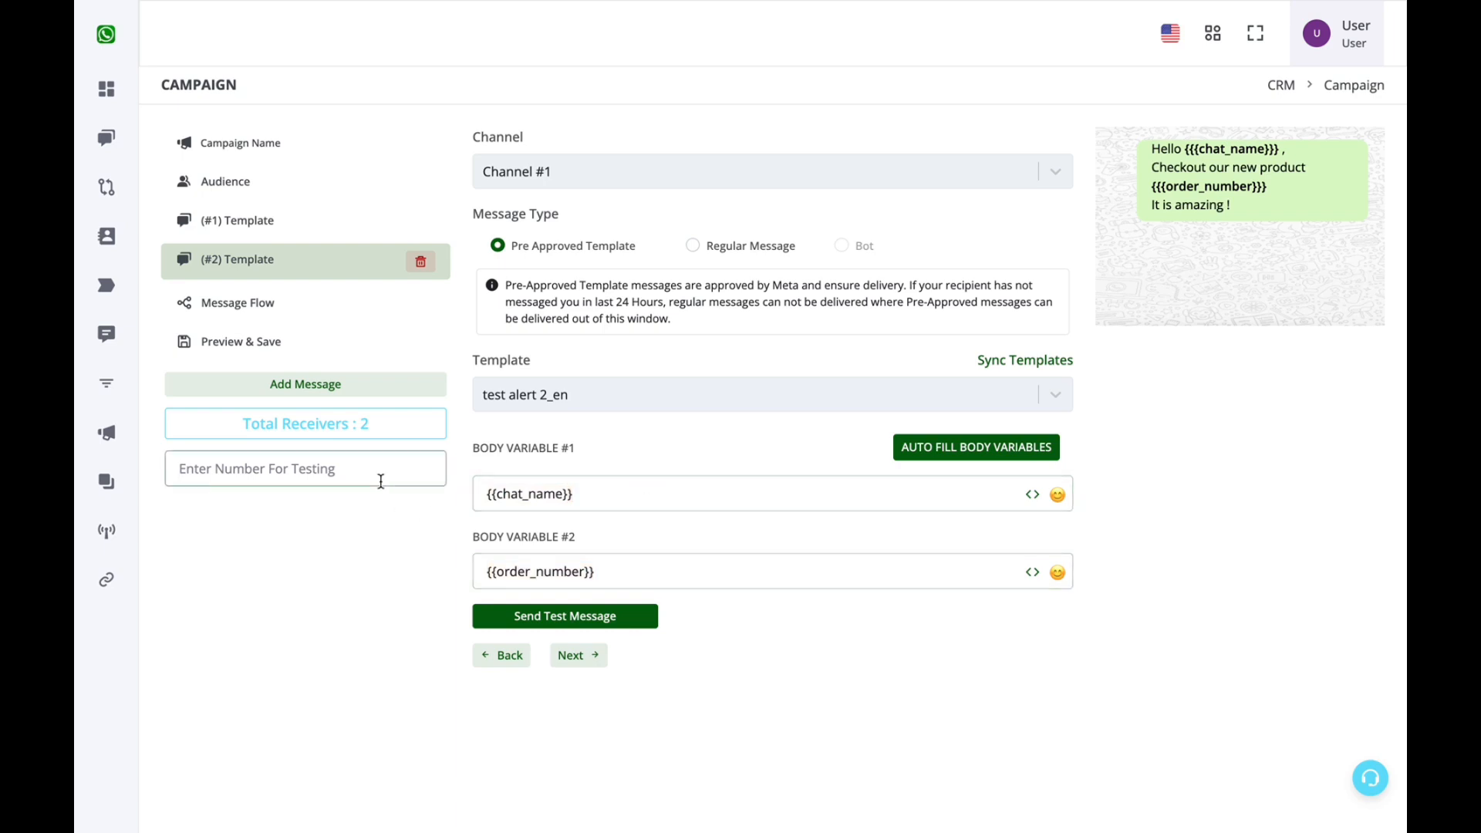
pyautogui.write('91999999999')
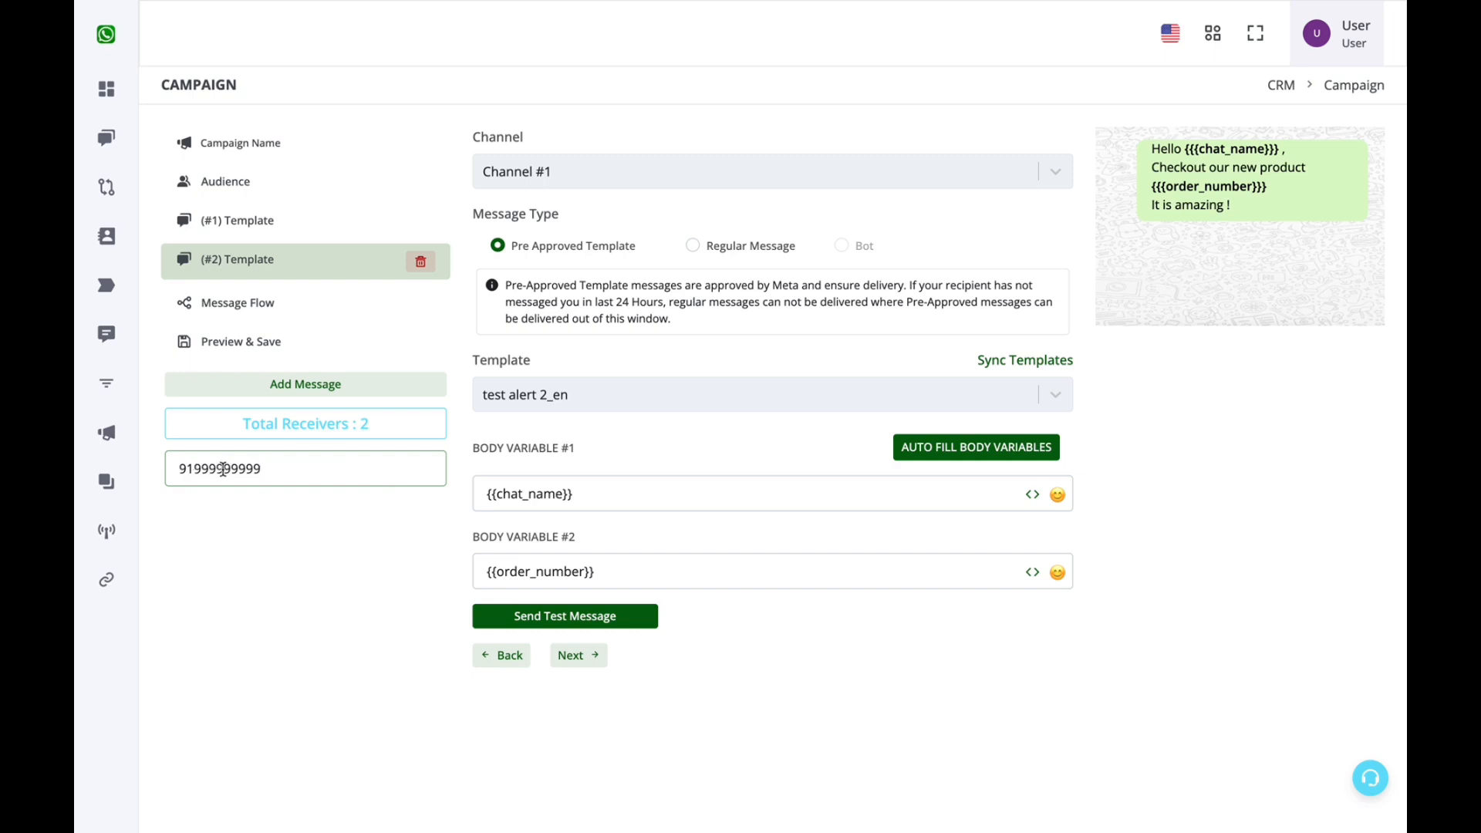
pyautogui.moveTo(283, 473); pyautogui.dragTo(173, 466)
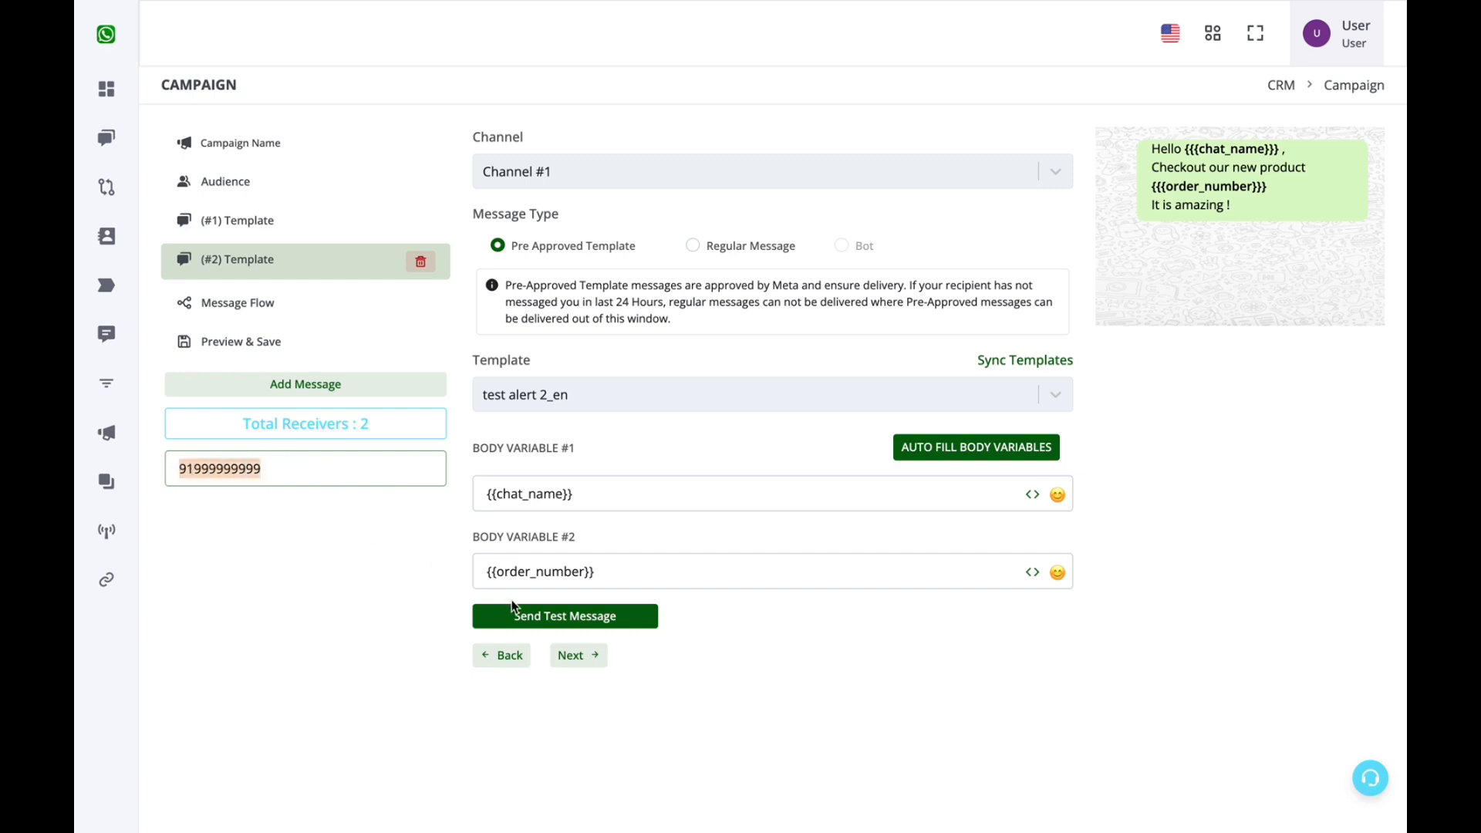
# - Compare the first and second template messages, checking the testing number and the chat name variable in the preview
pyautogui.click(317, 228)
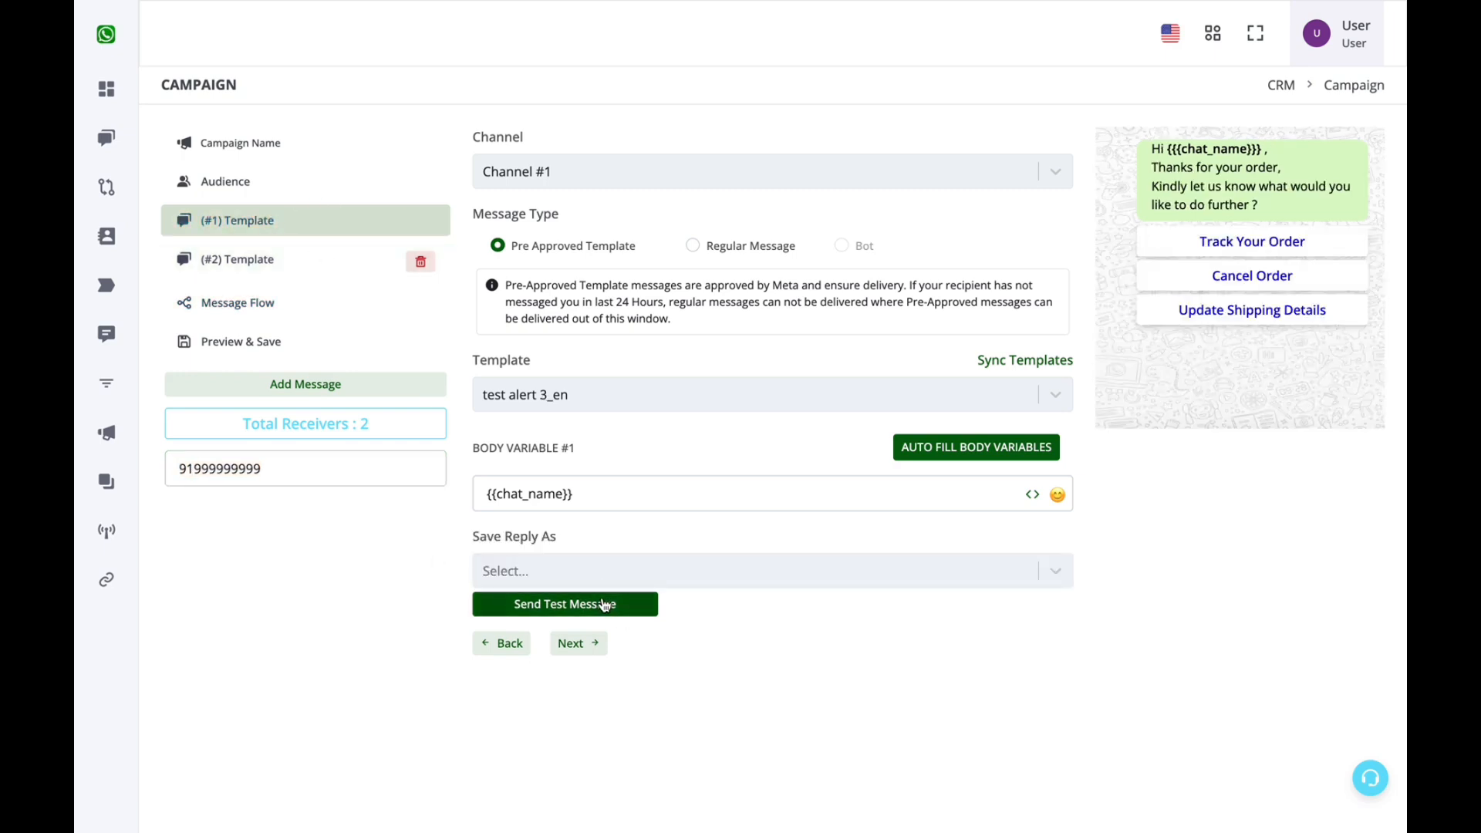
pyautogui.doubleClick(404, 483)
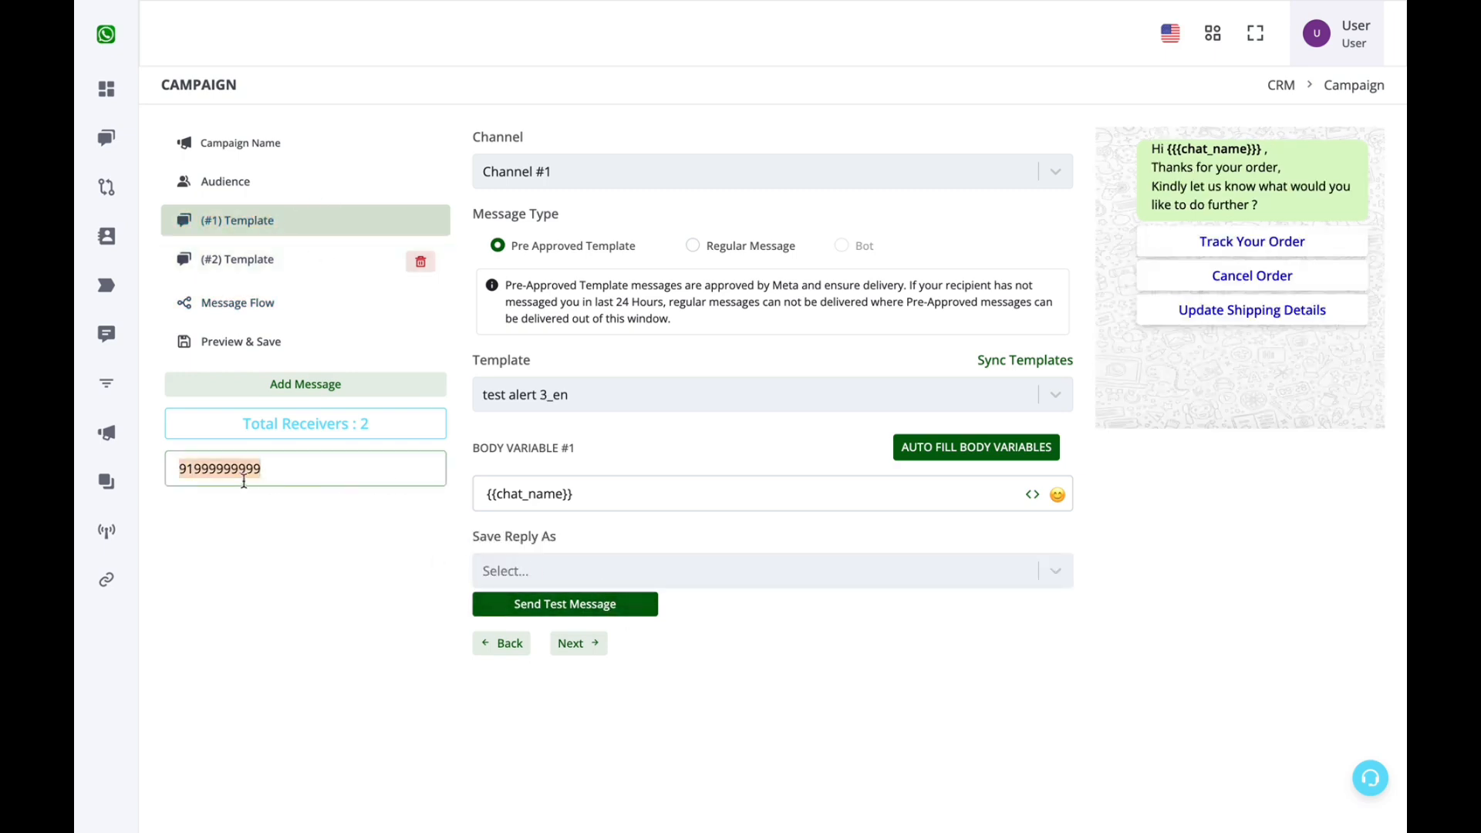
pyautogui.click(256, 261)
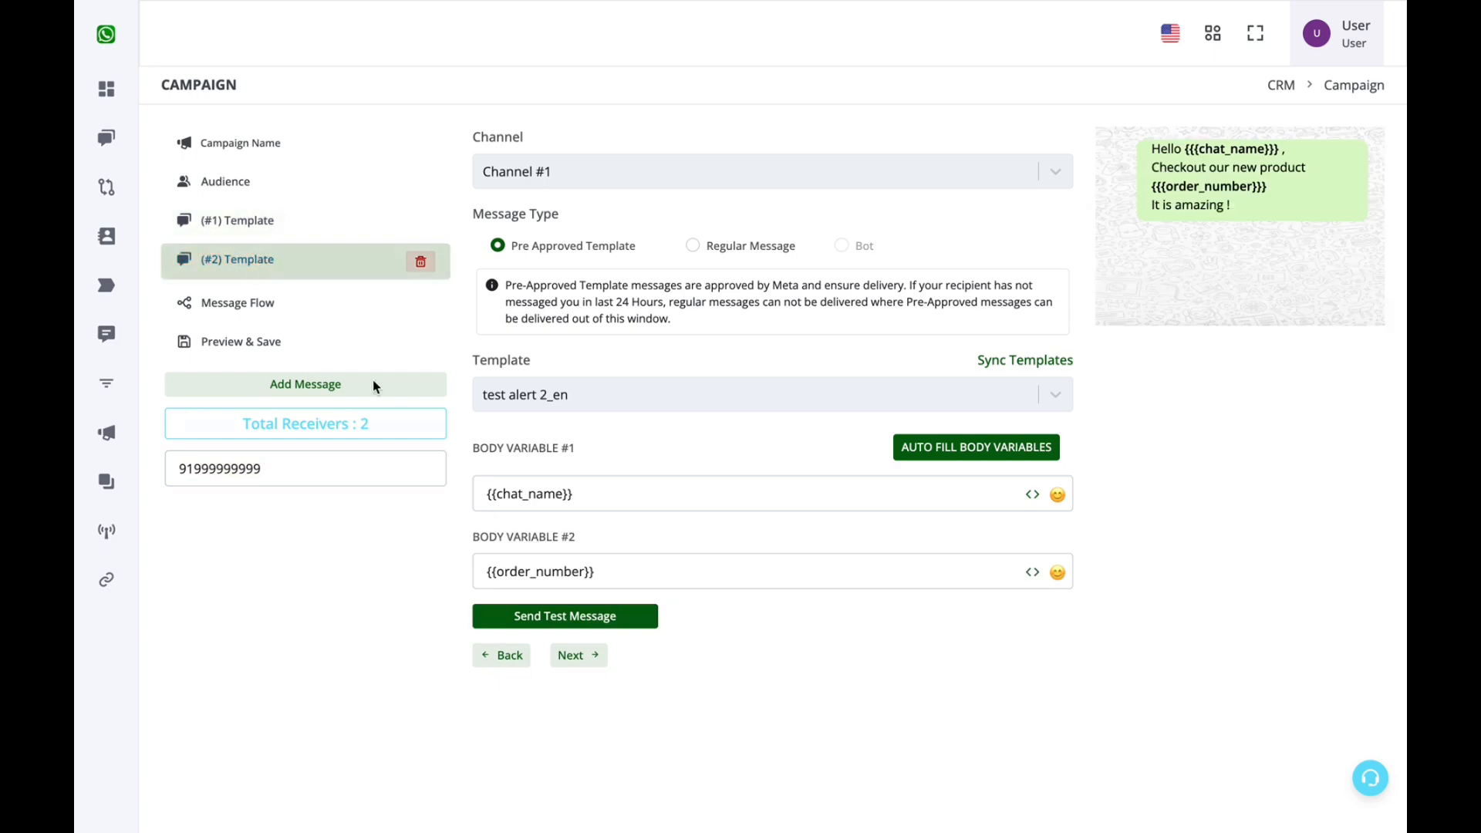
pyautogui.click(262, 225)
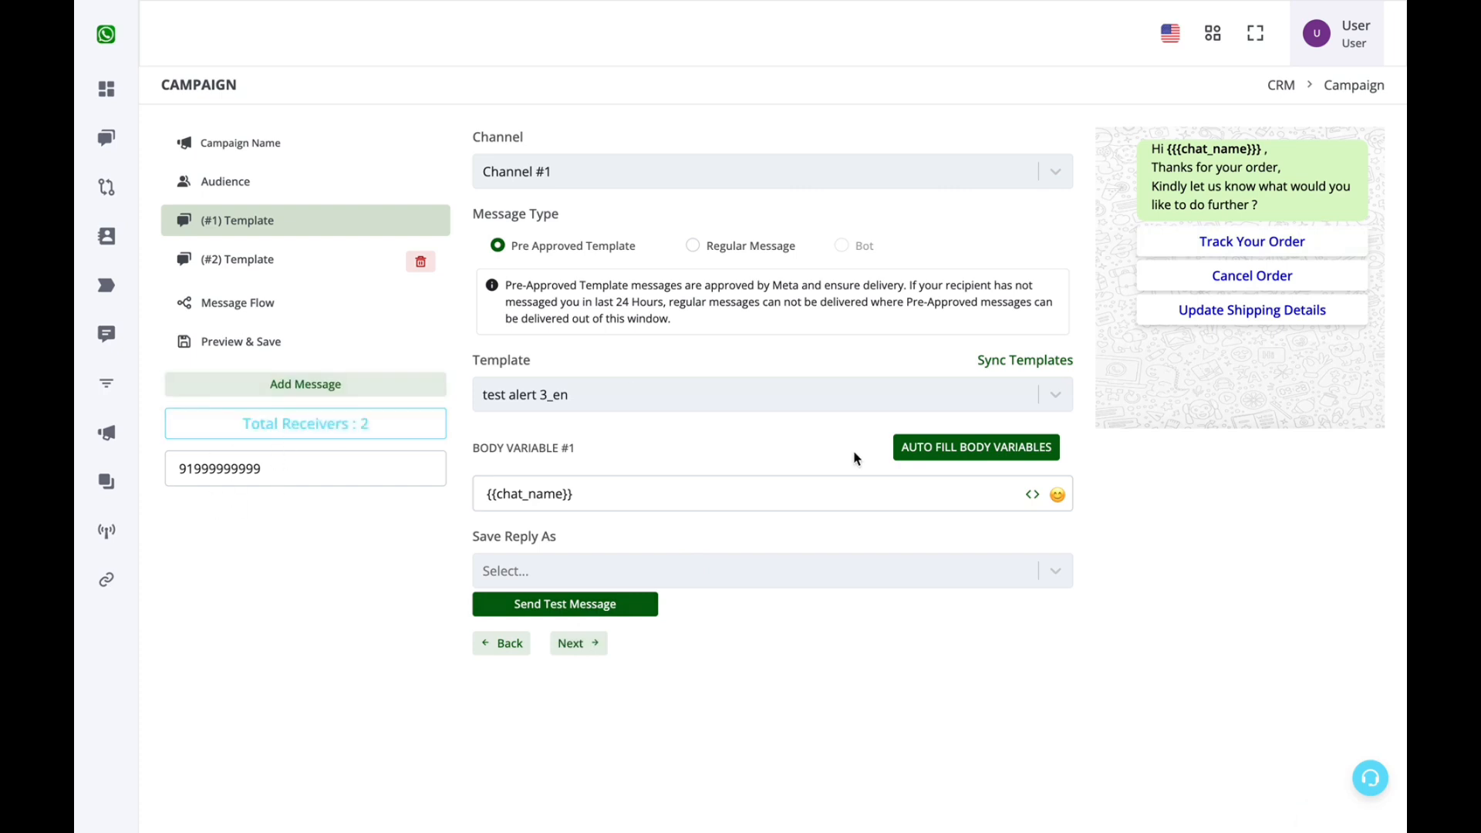
pyautogui.moveTo(1261, 152); pyautogui.dragTo(1166, 149)
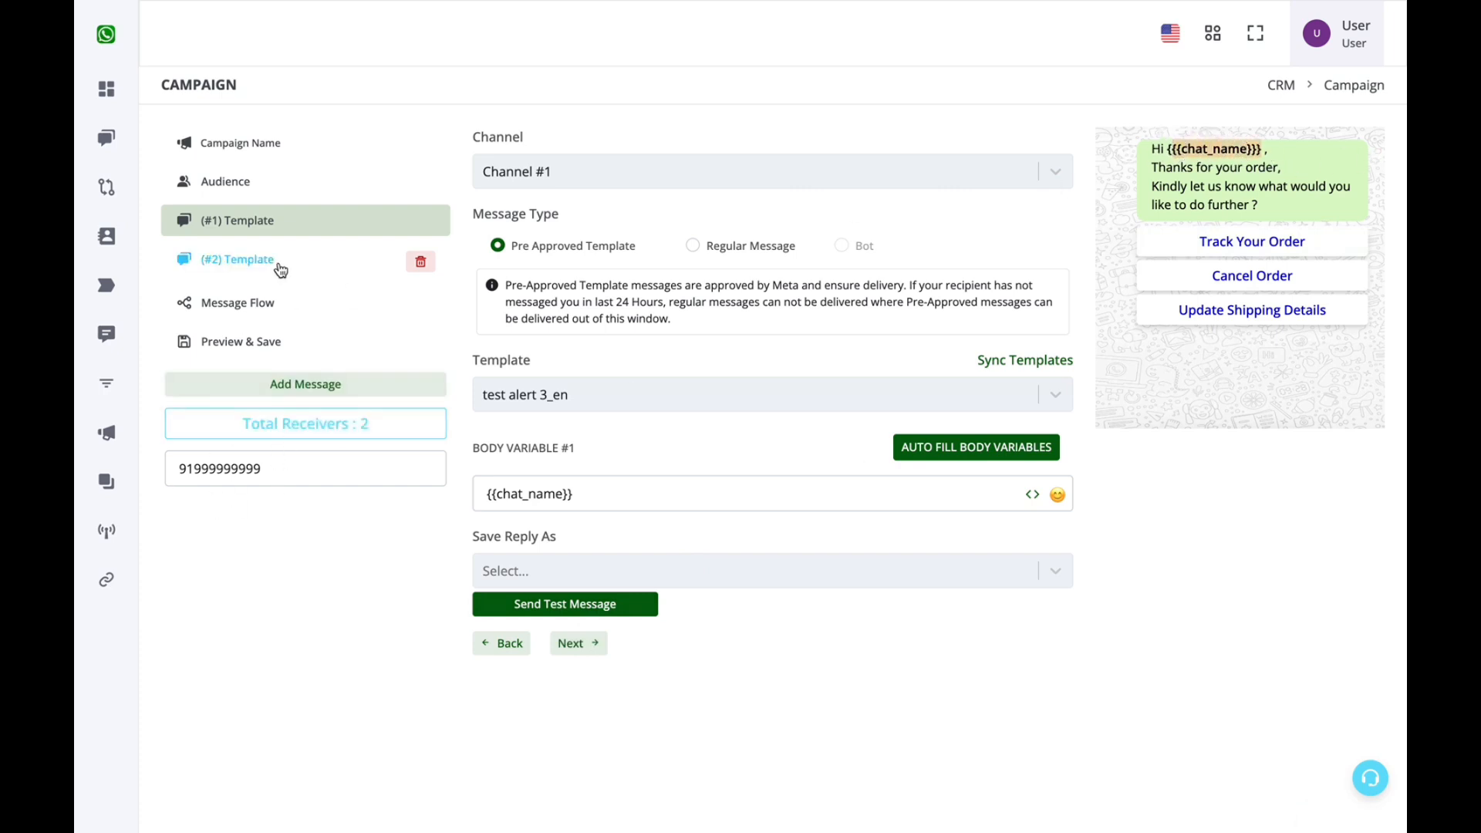
pyautogui.click(394, 257)
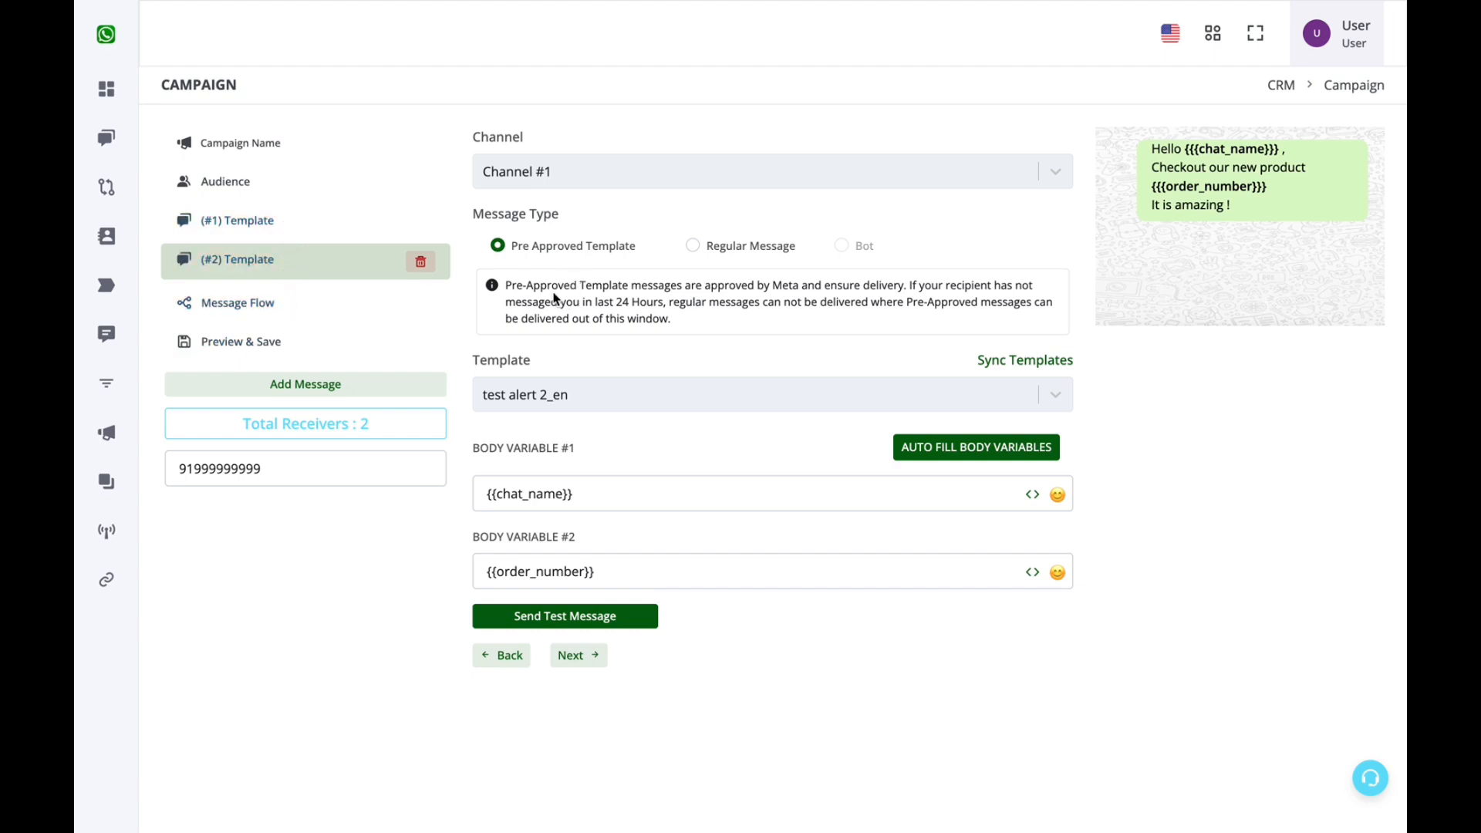
# - Set the message flow to One Message to All Contacts and add a 1-hour delay between the two template messages
pyautogui.click(281, 308)
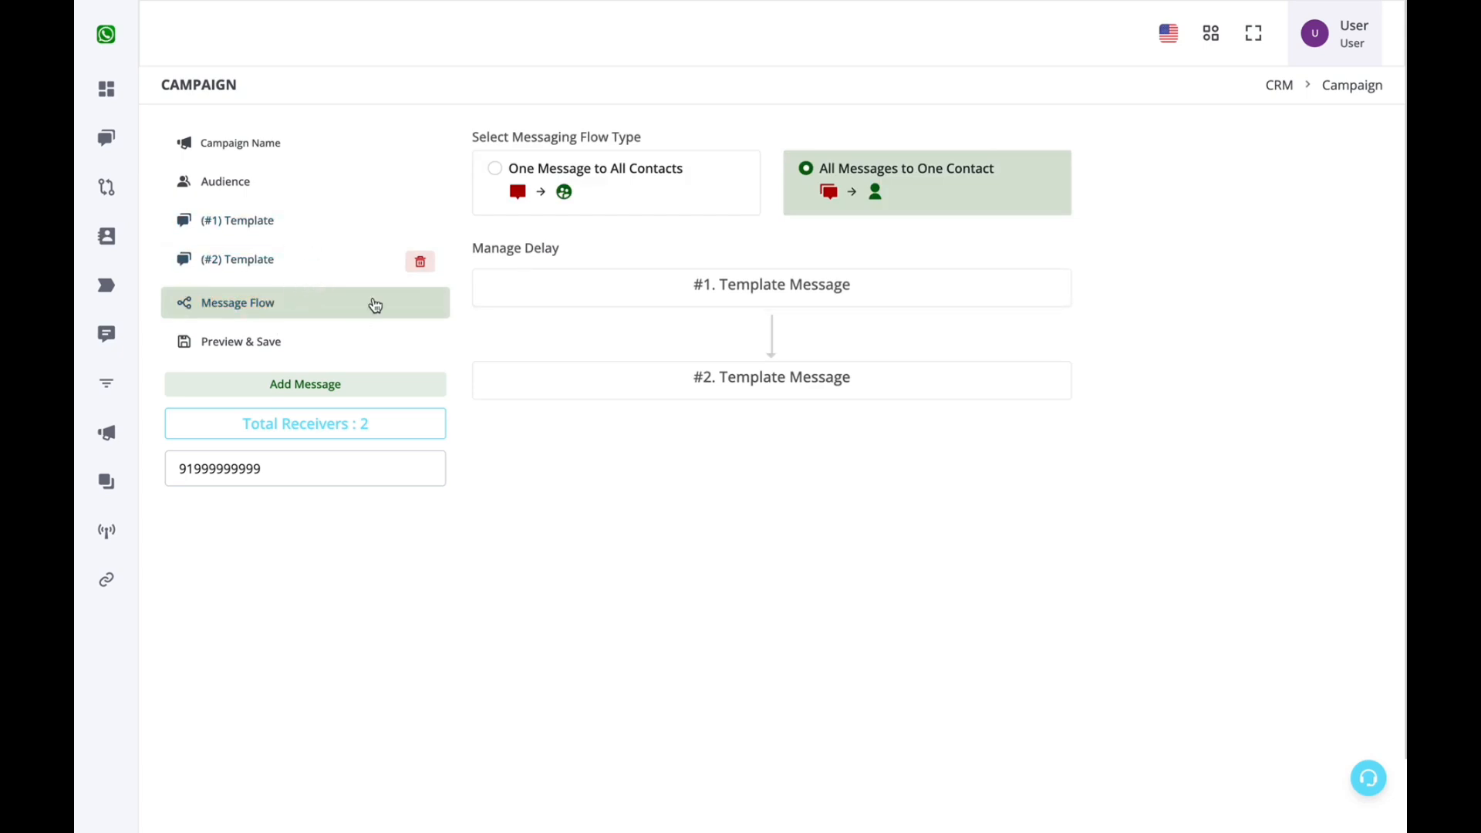
pyautogui.click(525, 177)
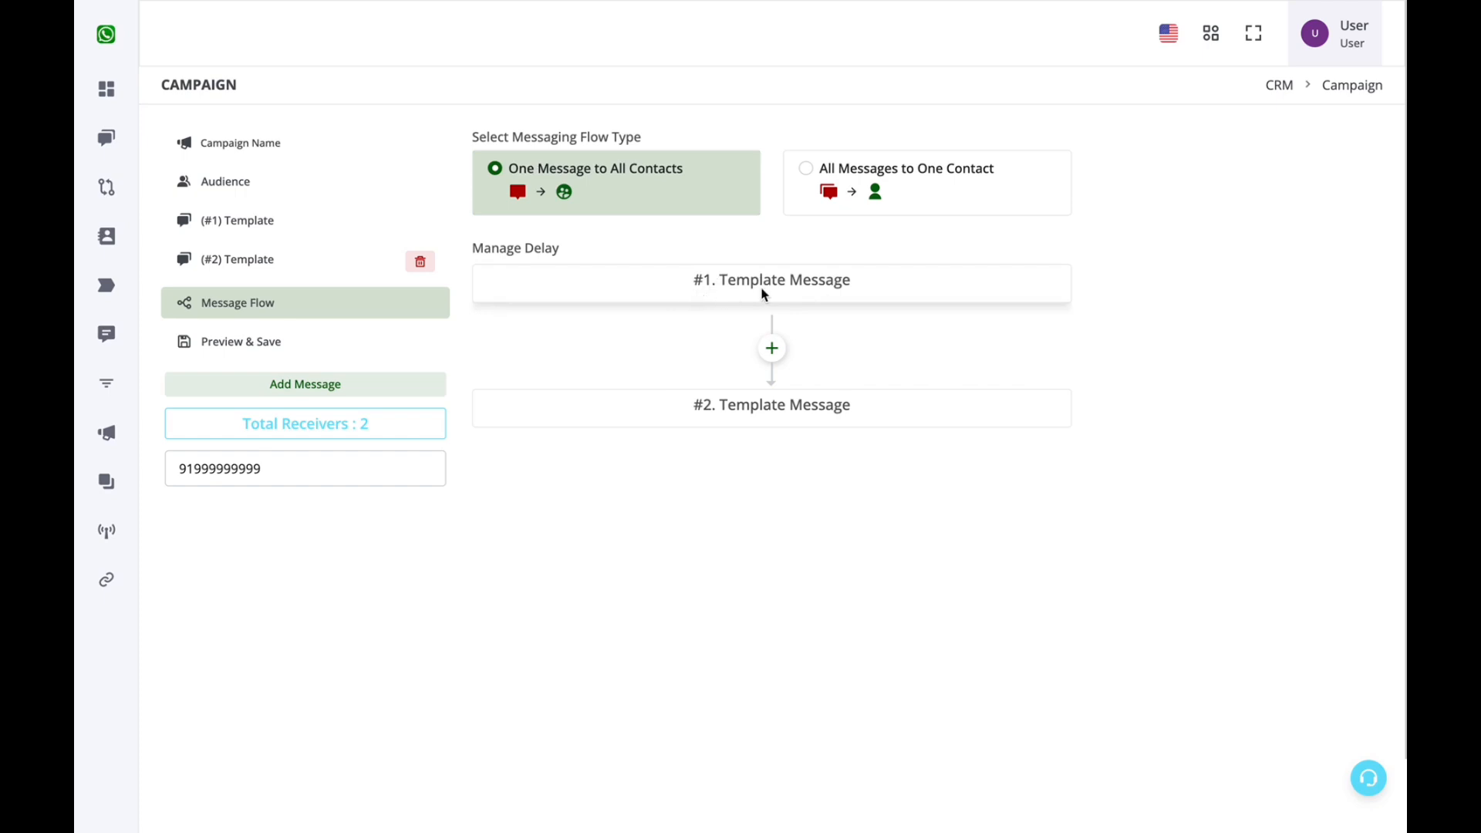
pyautogui.click(772, 348)
pyautogui.click(778, 415)
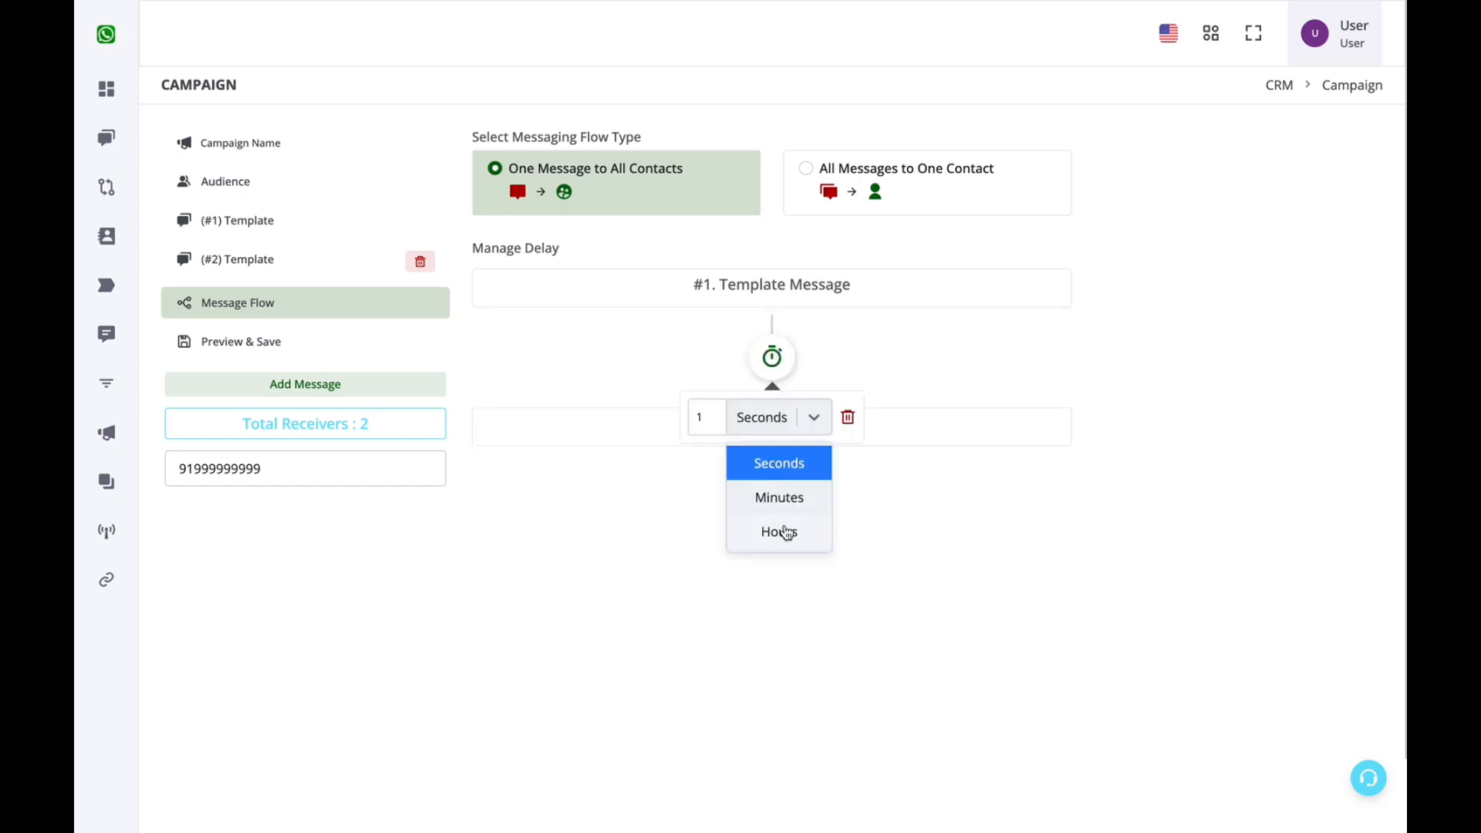
pyautogui.click(787, 531)
pyautogui.click(762, 511)
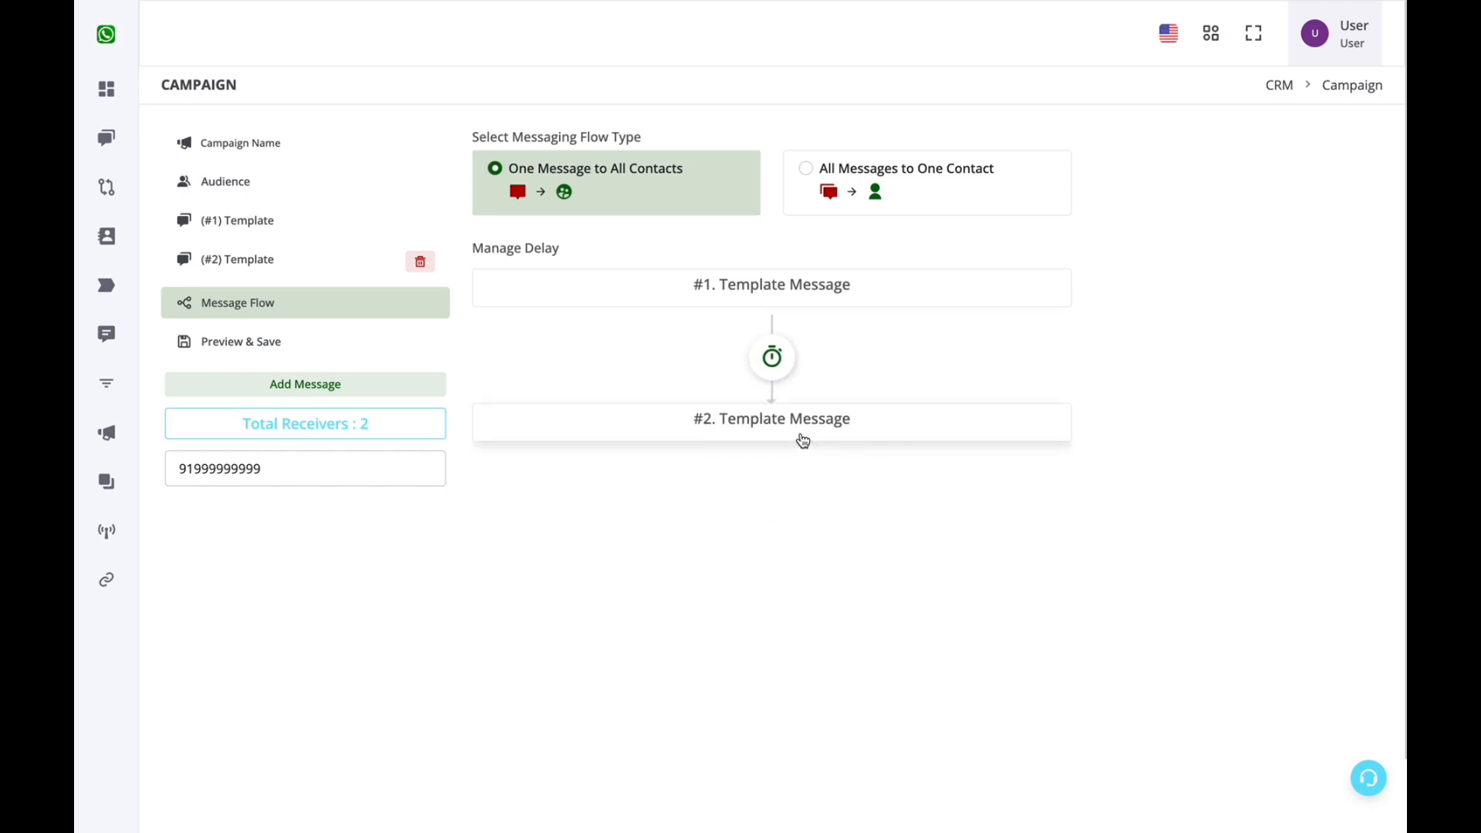
# - Review the campaign's summary of name, trigger, audience and messages, and save the campaign
pyautogui.click(317, 346)
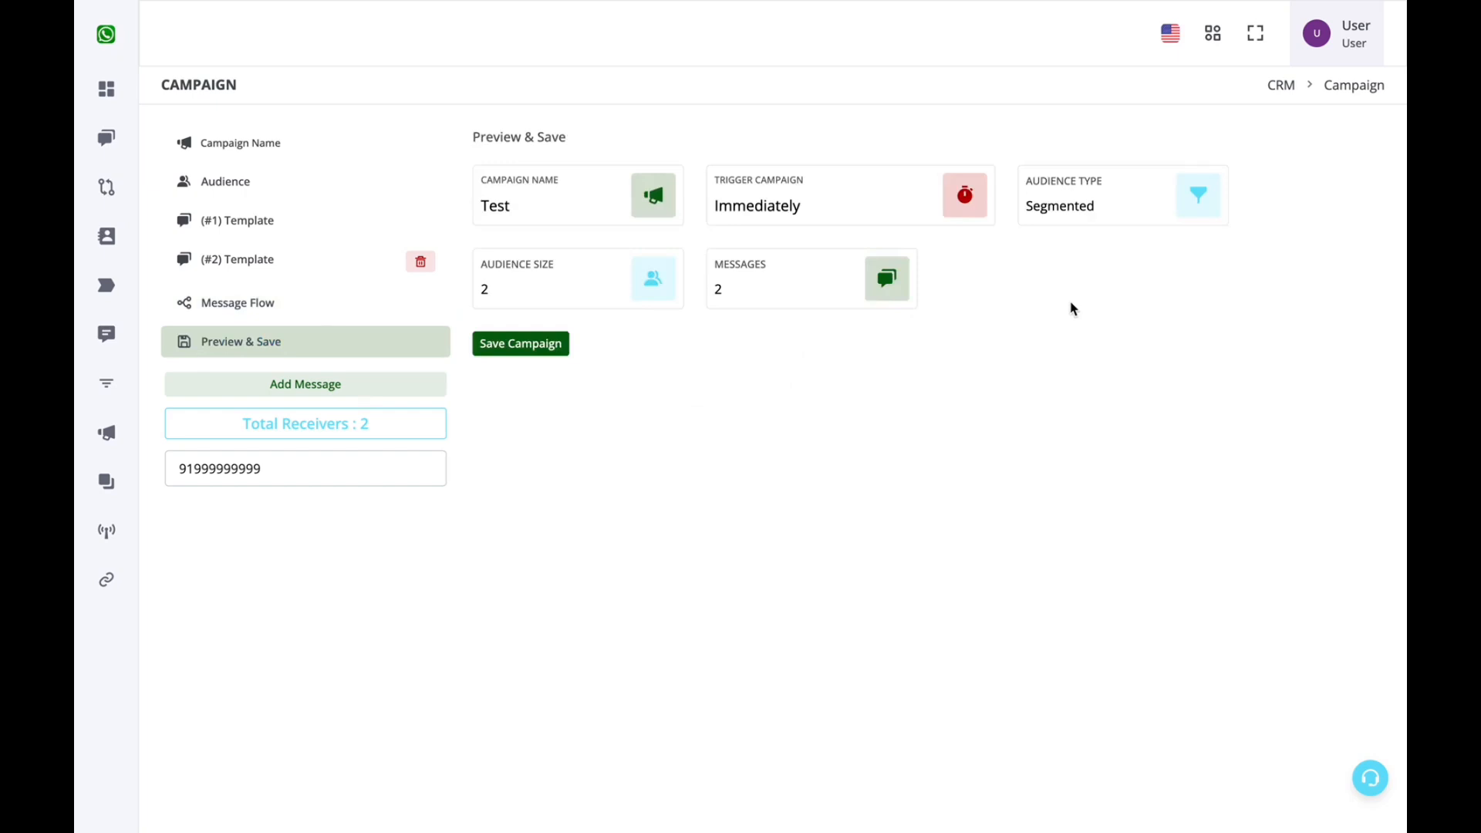
pyautogui.click(514, 346)
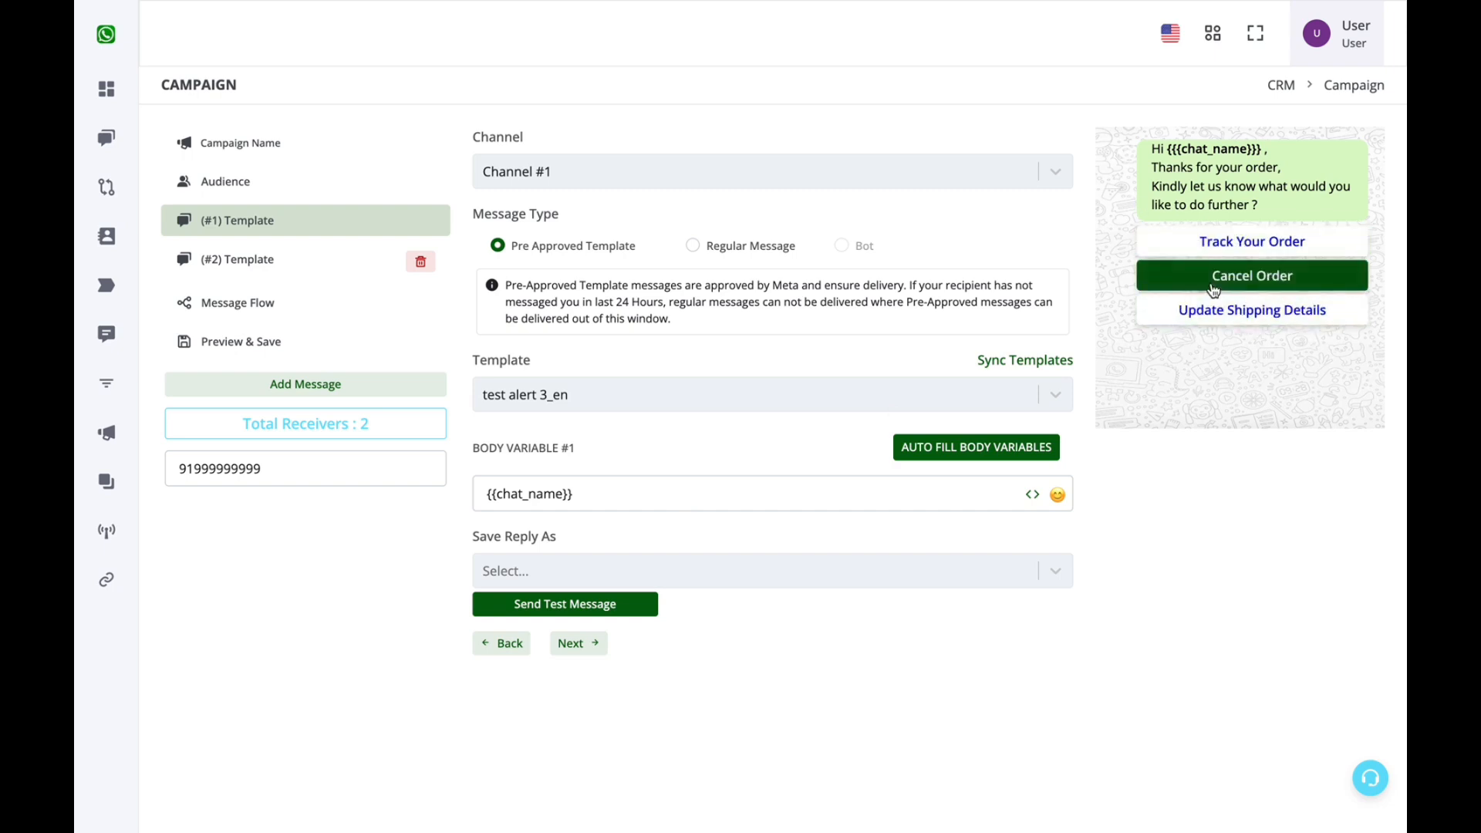
# - Set Save Reply As to Do Not Save for the first template message and save the campaign
pyautogui.click(963, 580)
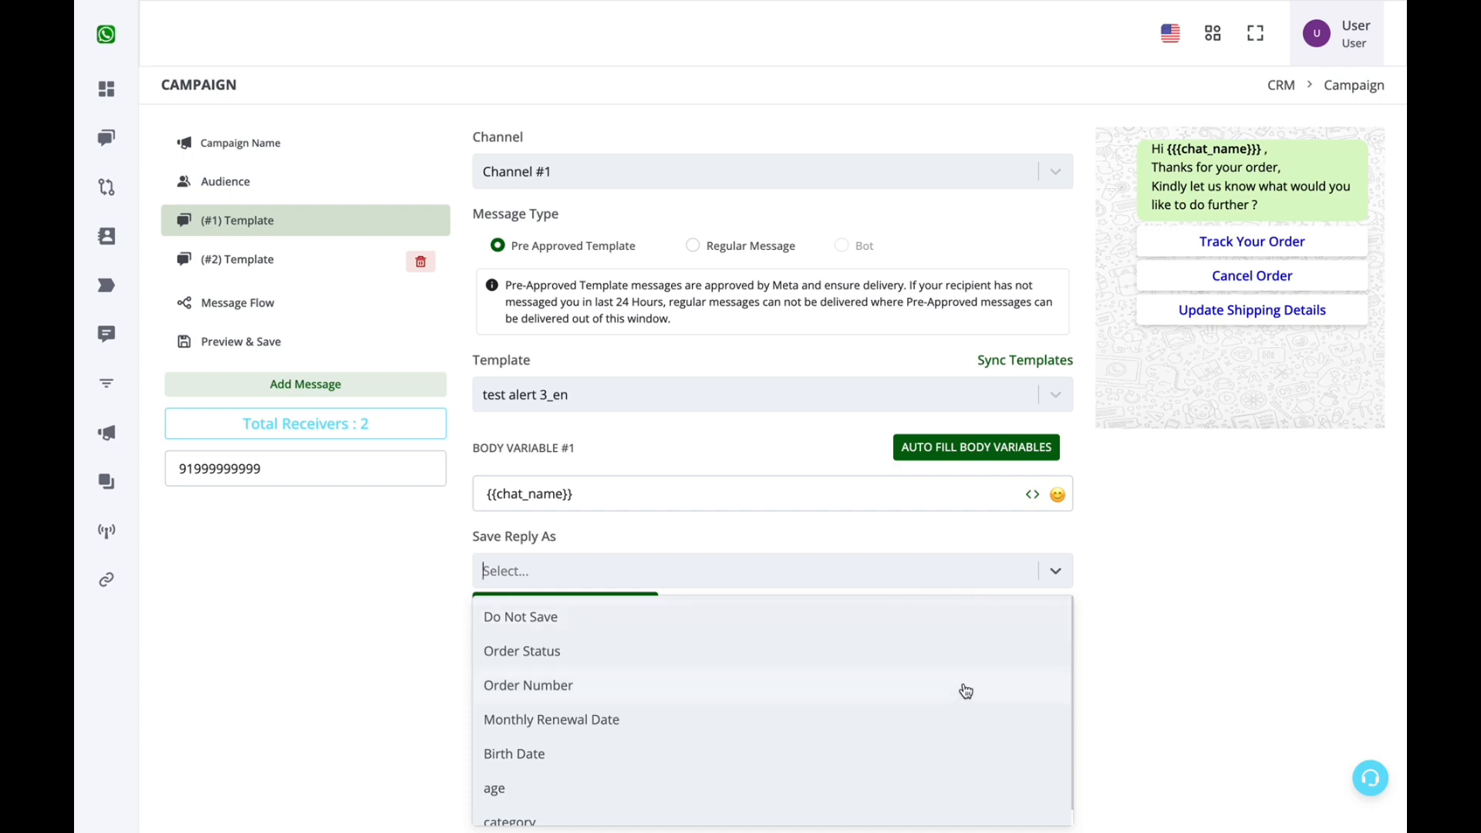
pyautogui.scroll(-1, 966, 690)
pyautogui.click(1221, 580)
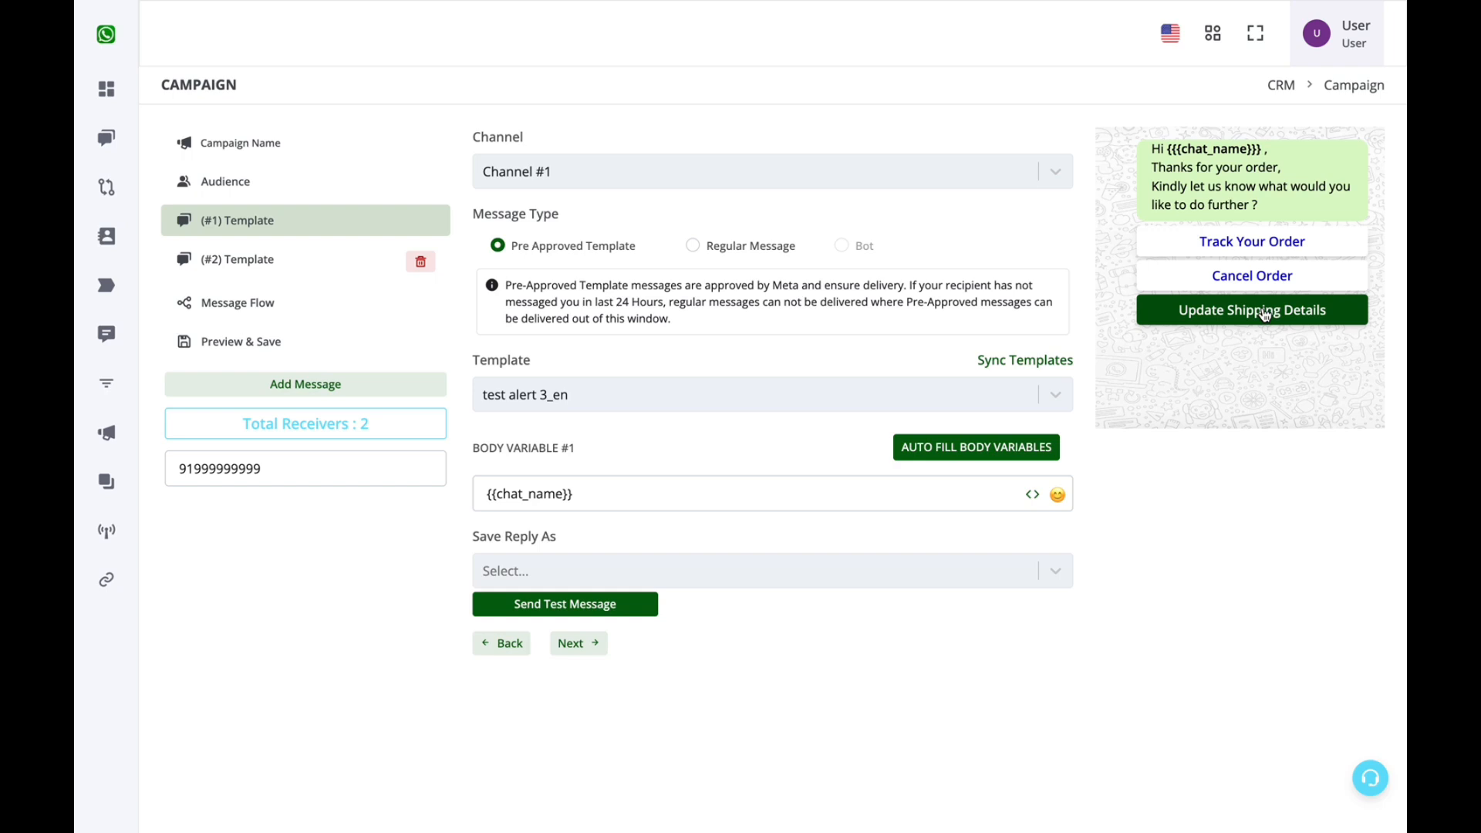
pyautogui.click(960, 585)
pyautogui.click(518, 620)
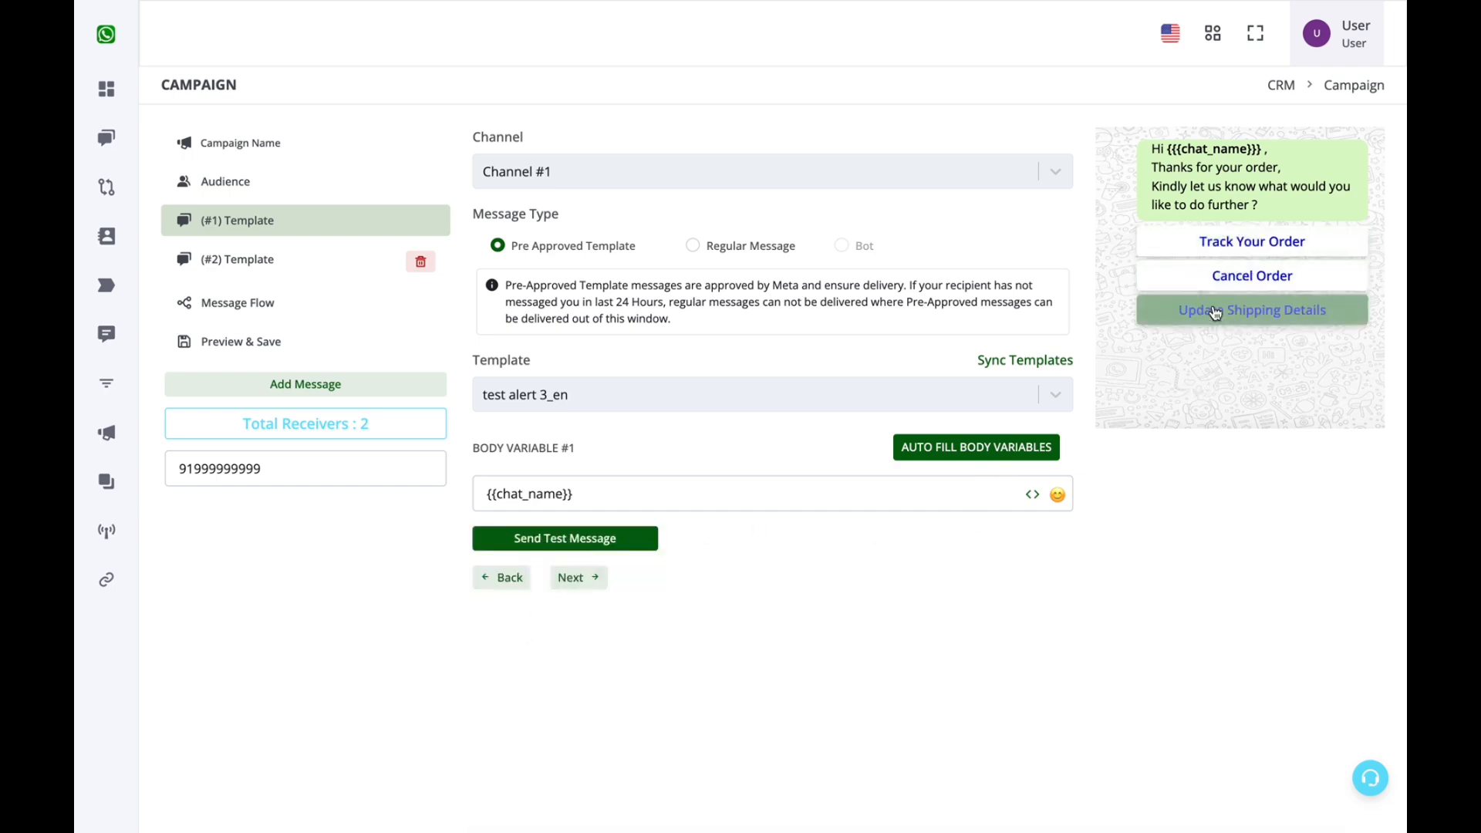
pyautogui.click(295, 340)
pyautogui.click(550, 344)
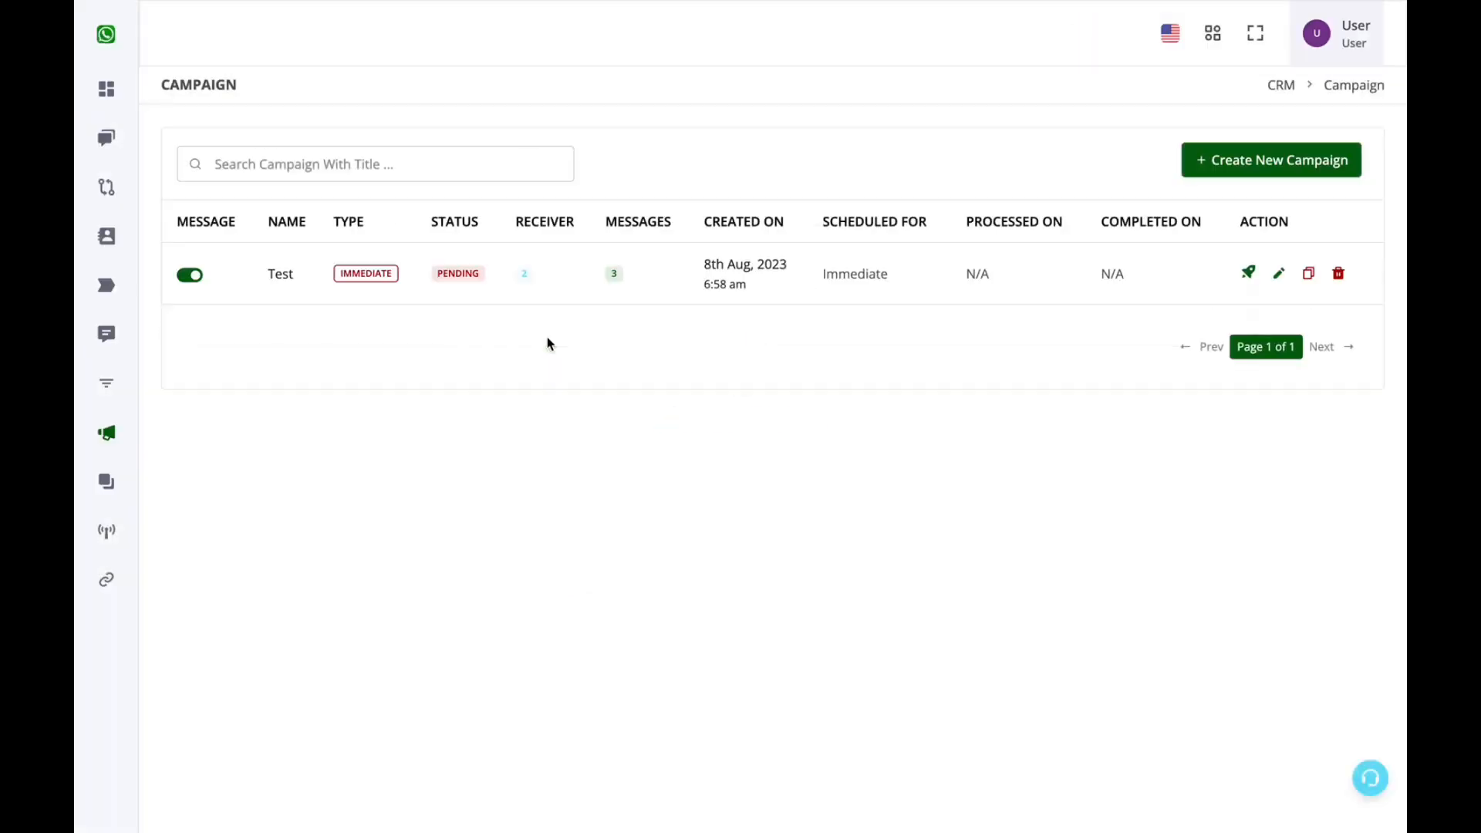
# - Check the Test campaign's status in the campaign list, trigger the campaign and close the confirmation
pyautogui.doubleClick(467, 271)
pyautogui.doubleClick(466, 274)
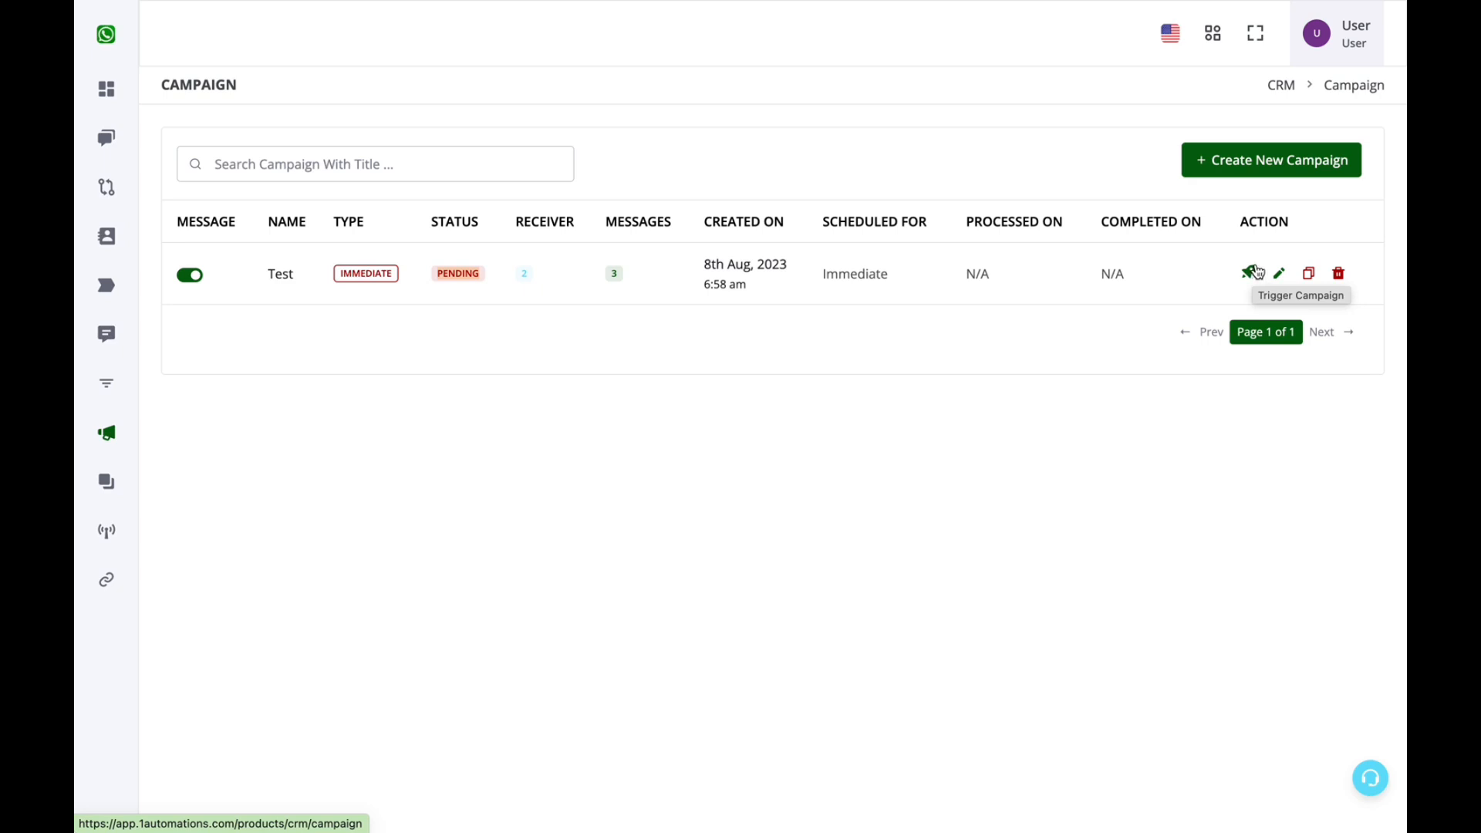
pyautogui.click(1254, 271)
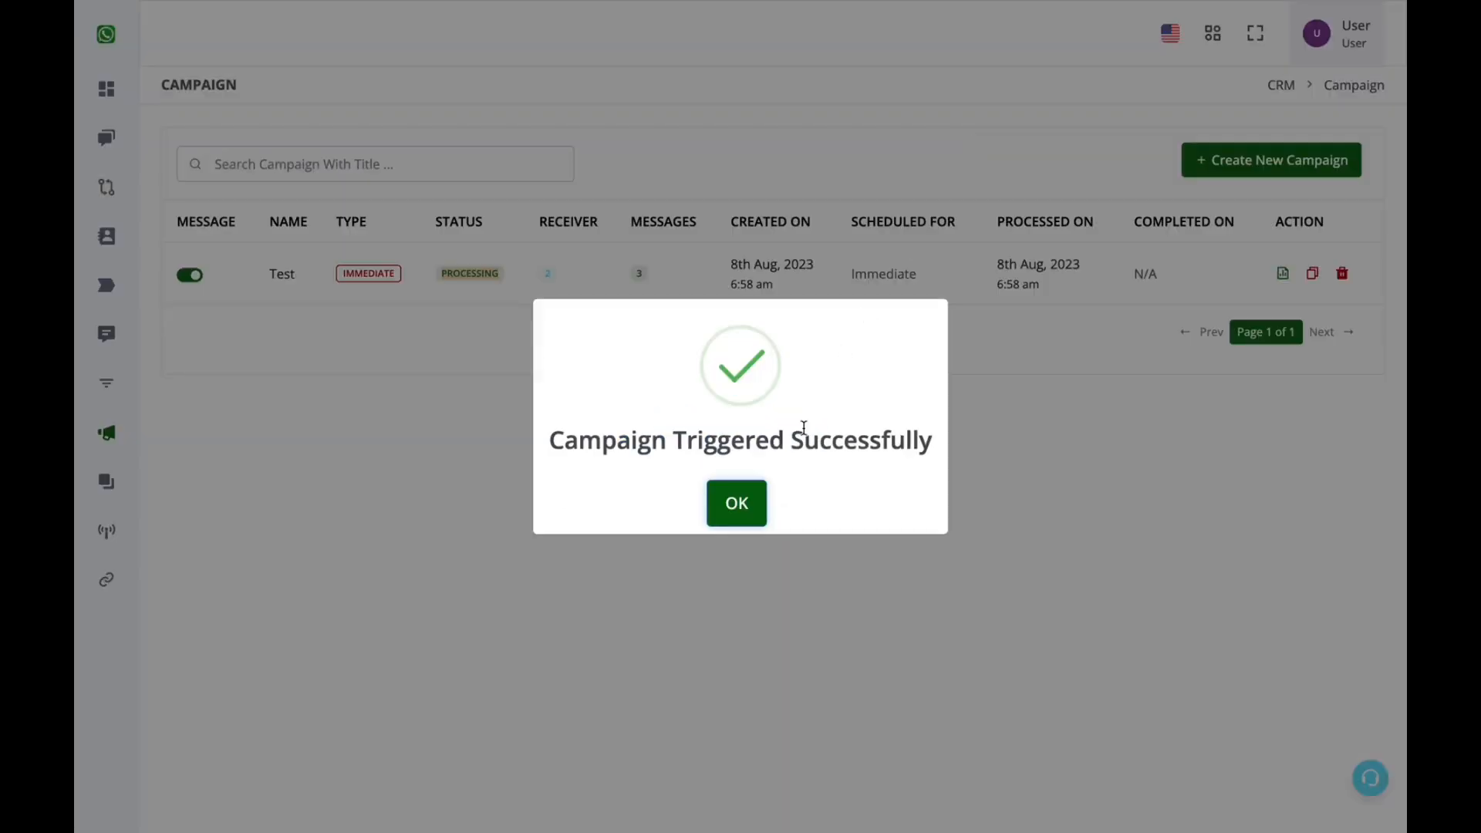
pyautogui.click(749, 509)
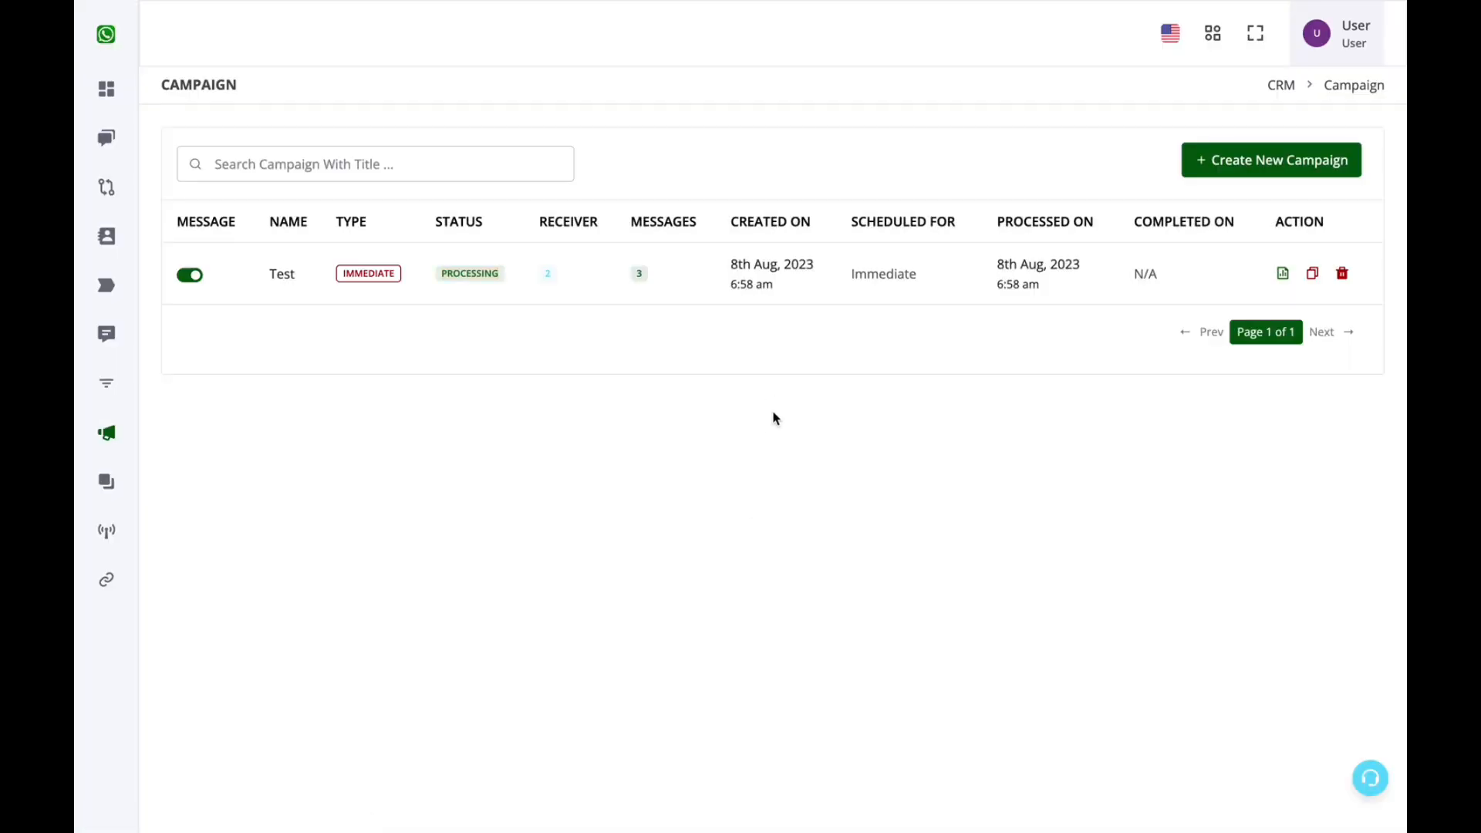
pyautogui.moveTo(818, 3)
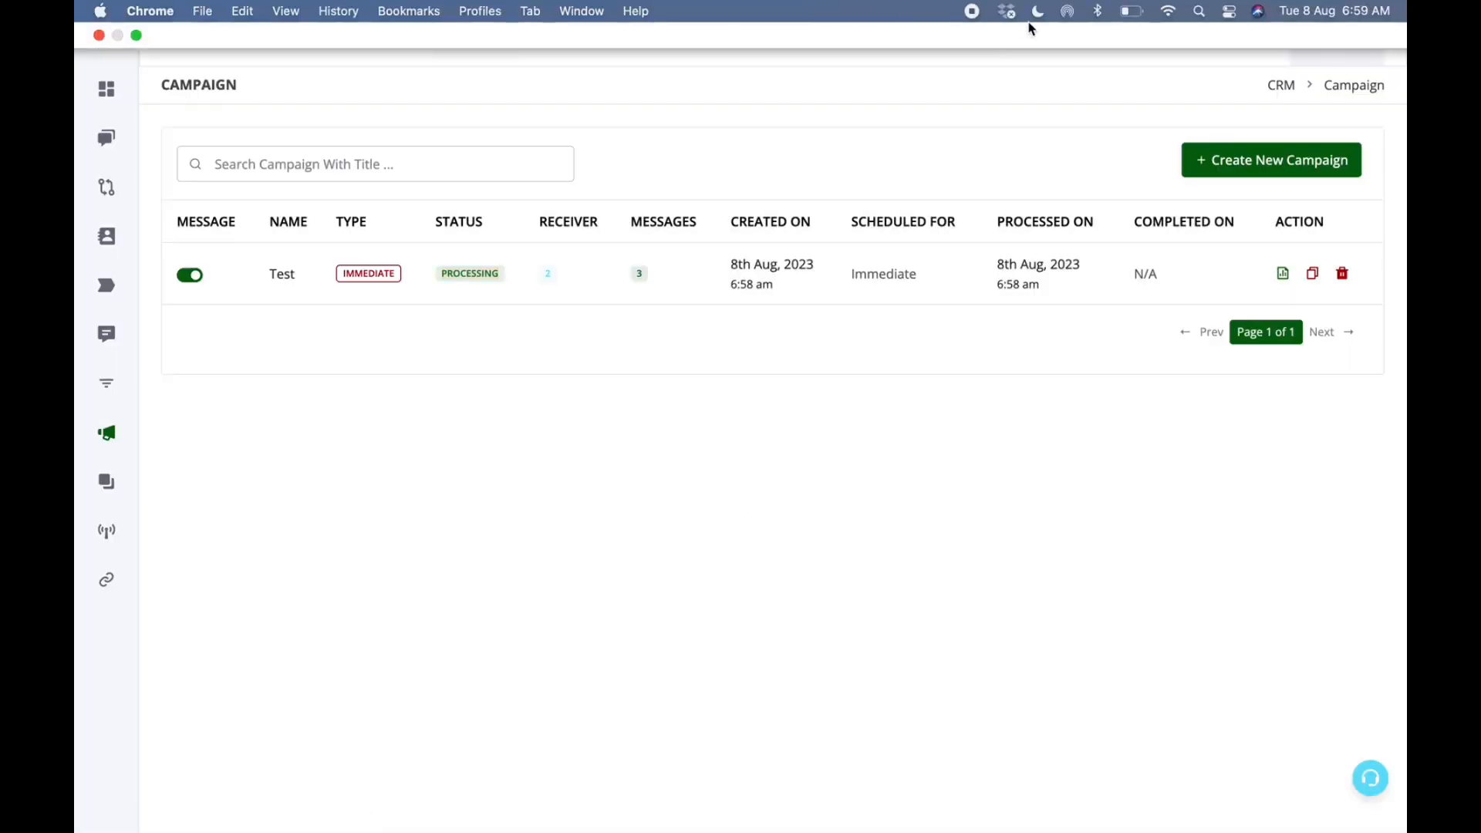